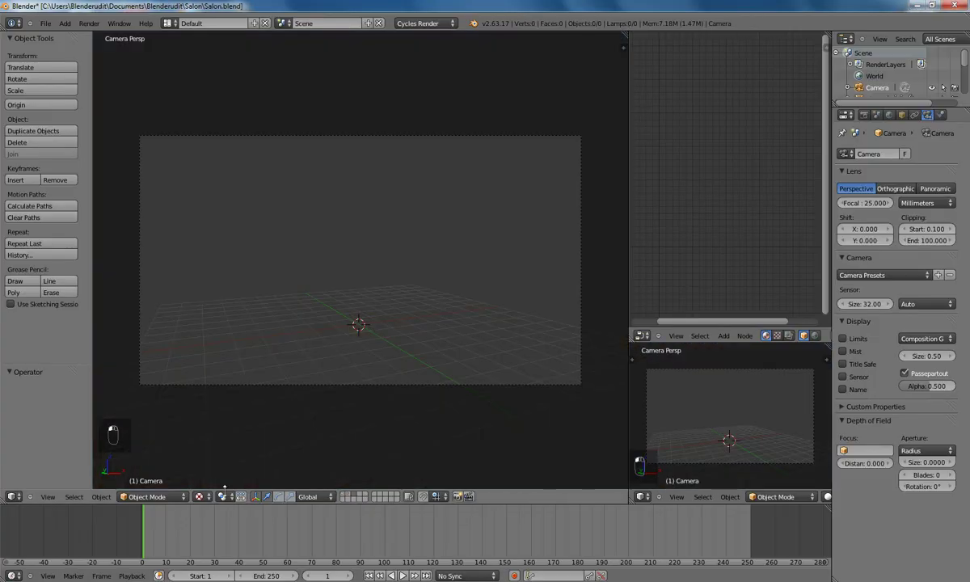
Set the main 3D view to solid shading and add a plane mesh at the origin in front view
click(199, 496)
click(208, 461)
key(KP_1)
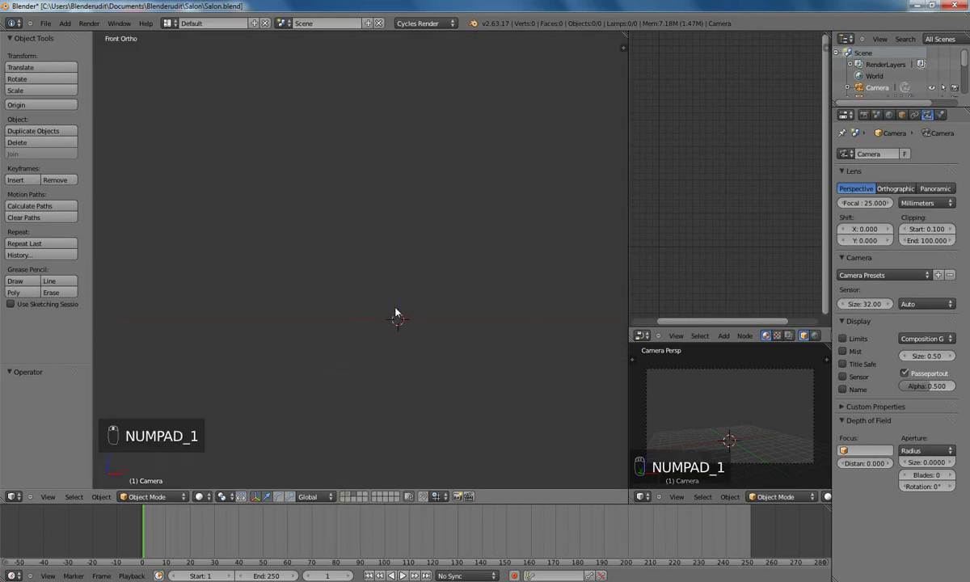
key(space)
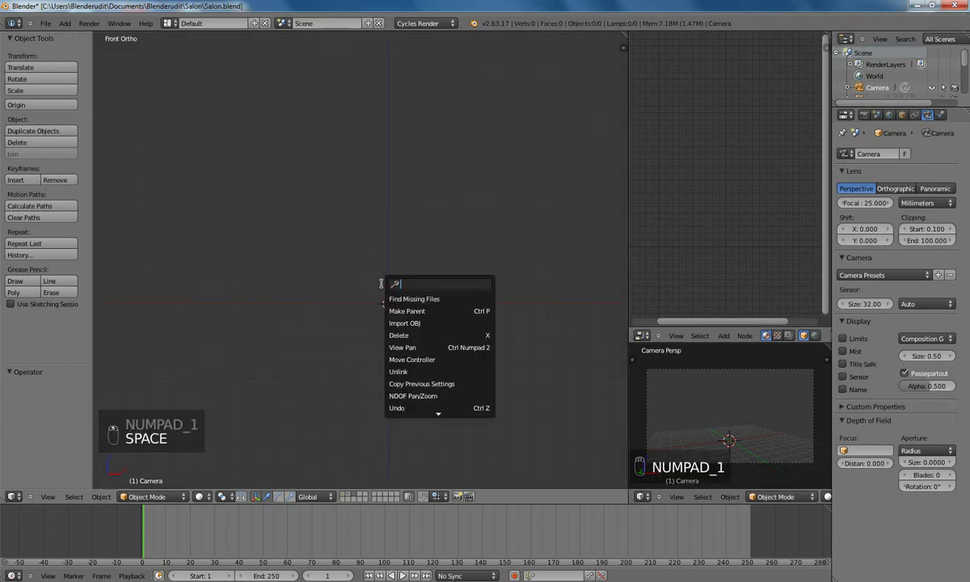
text(plane)
key(Return)
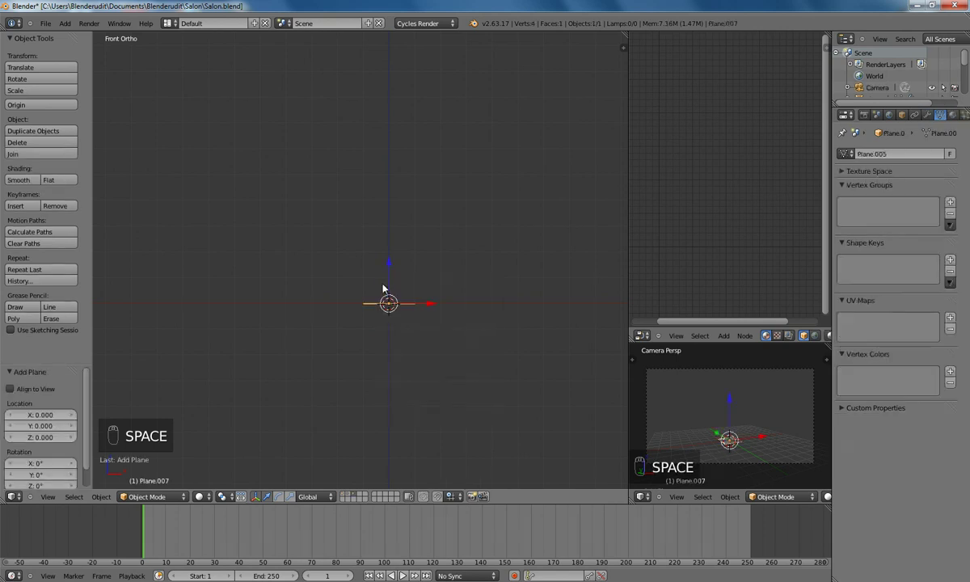
Delete all of the plane's vertices in Edit Mode, leaving an empty mesh
key(Tab)
key(Delete)
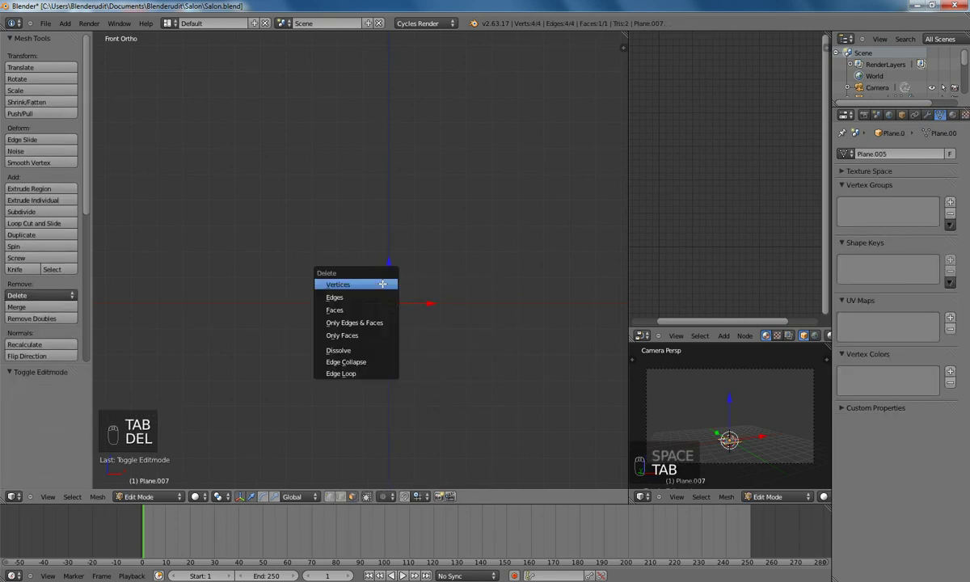
click(382, 284)
Place a vertex on the X axis on the negative side of the origin and extrude it about 2 units along X
shift+middle_drag(391, 284, 367, 260)
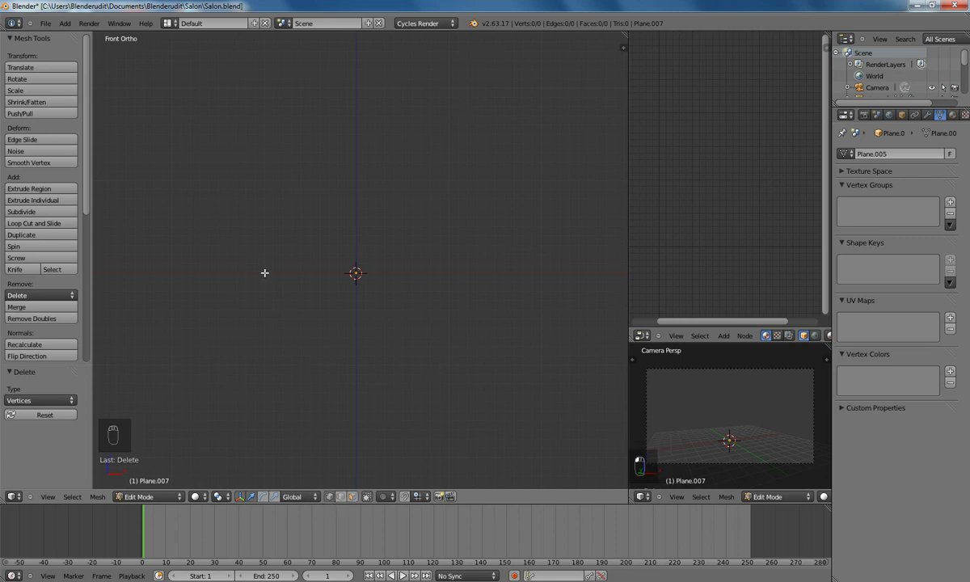
ctrl+click(265, 272)
key(e)
key(x)
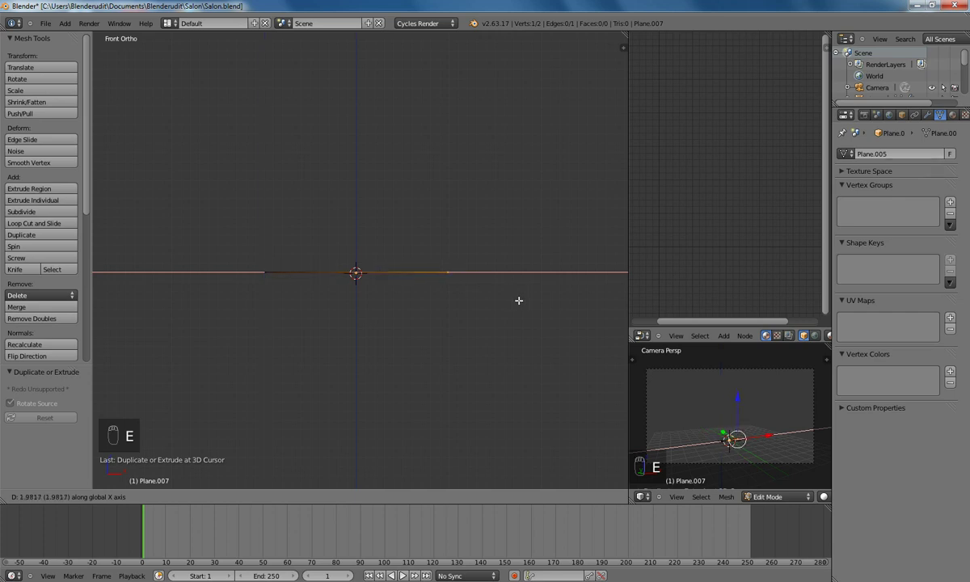
click(518, 299)
Extrude four more vertices from the base edge's positive X end, curving upward and back inward to form the rounded end
key(e)
click(535, 283)
key(e)
click(555, 242)
key(e)
click(548, 212)
key(e)
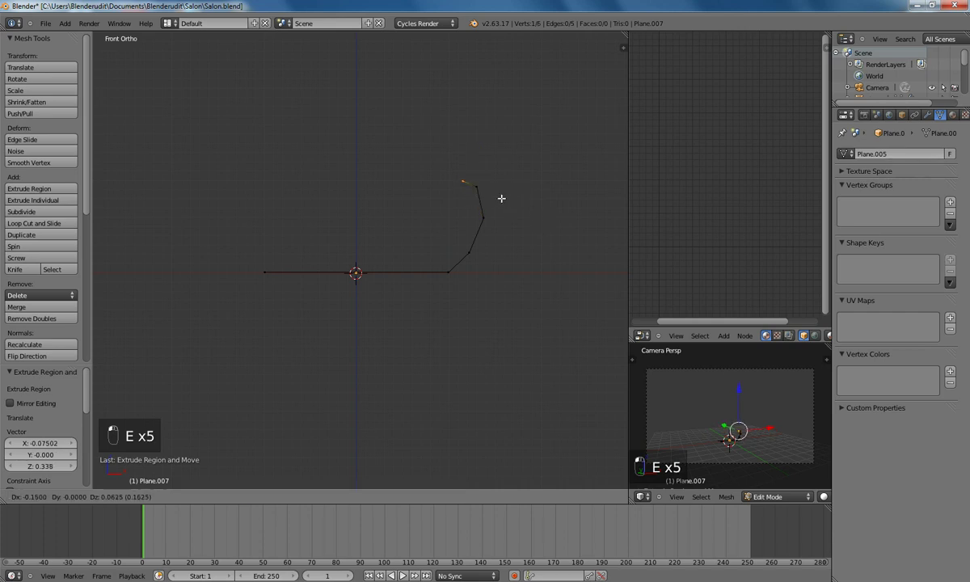
click(486, 180)
Extrude two vertices toward negative X across the top, making a gently rising upper edge past the Z axis
key(e)
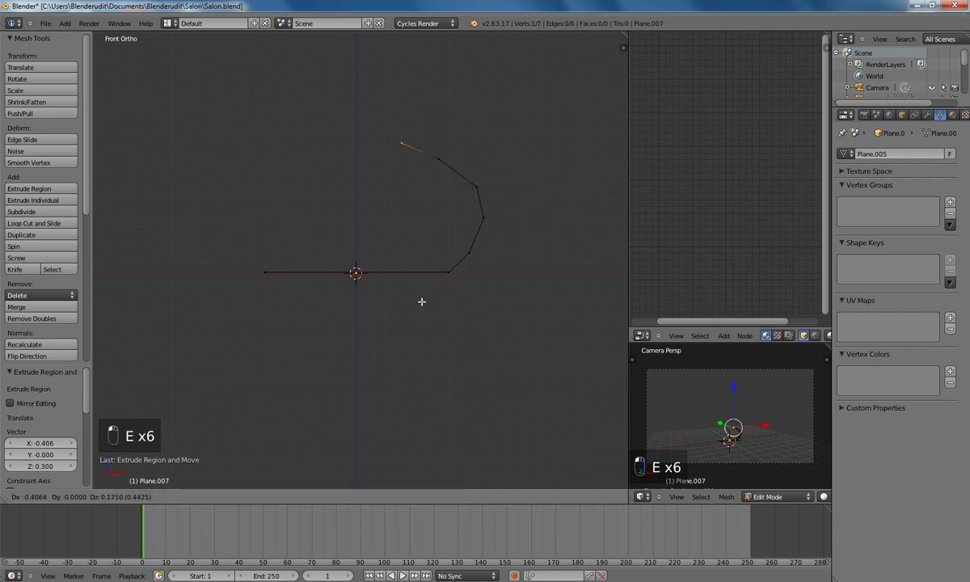
click(394, 302)
key(e)
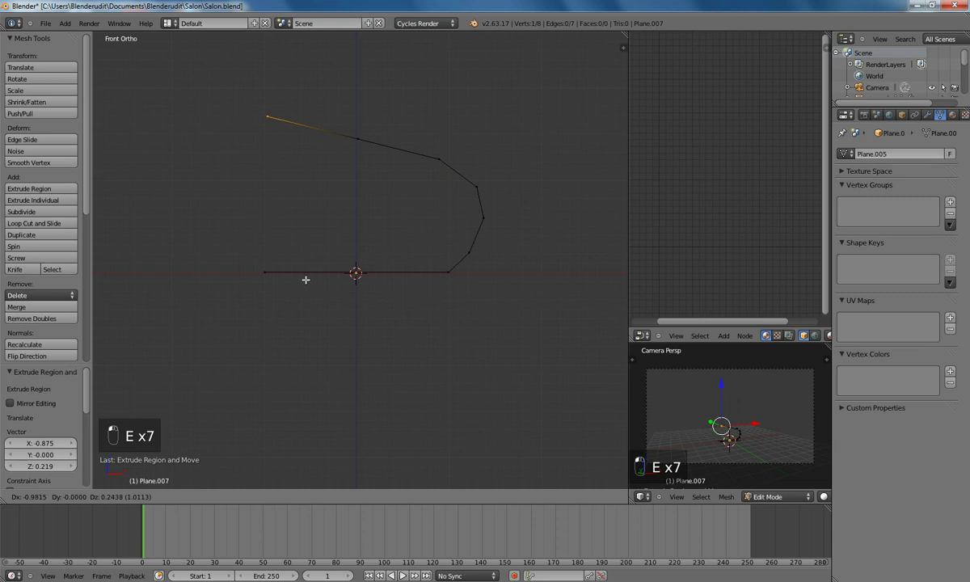
click(300, 284)
Extrude four vertices down around the negative X end, curving back toward the start of the base edge
key(e)
click(234, 307)
key(e)
click(193, 368)
key(e)
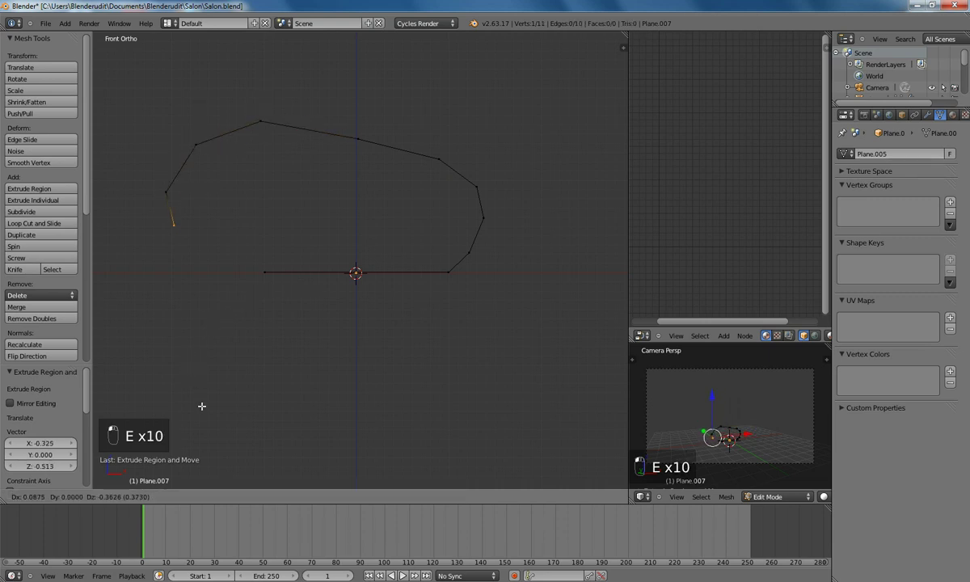
click(202, 403)
key(e)
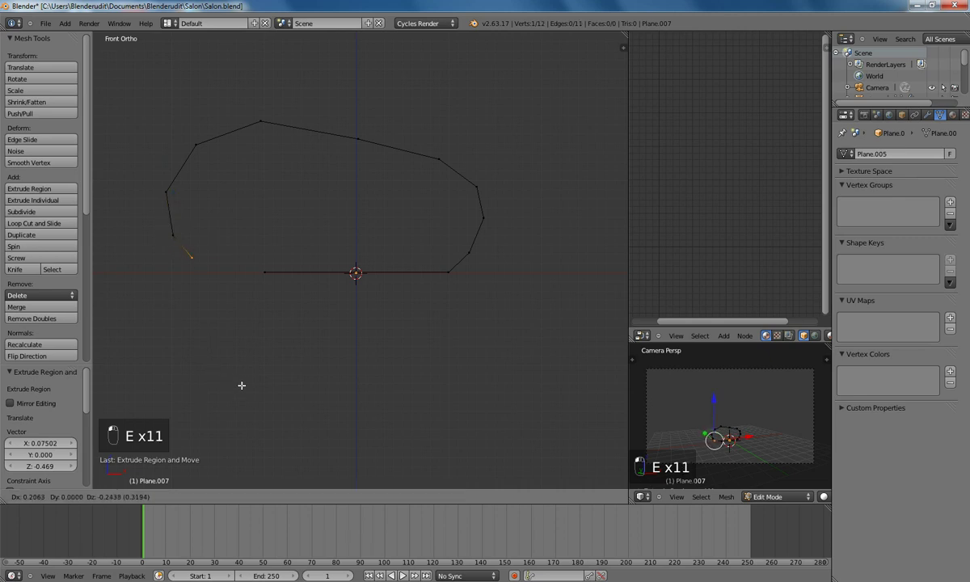
click(227, 386)
Close the outline by joining its last vertex to the first, and fill the whole loop with a face
shift+right_click(355, 272)
key(f)
key(a)
scroll(391, 348, down, 5)
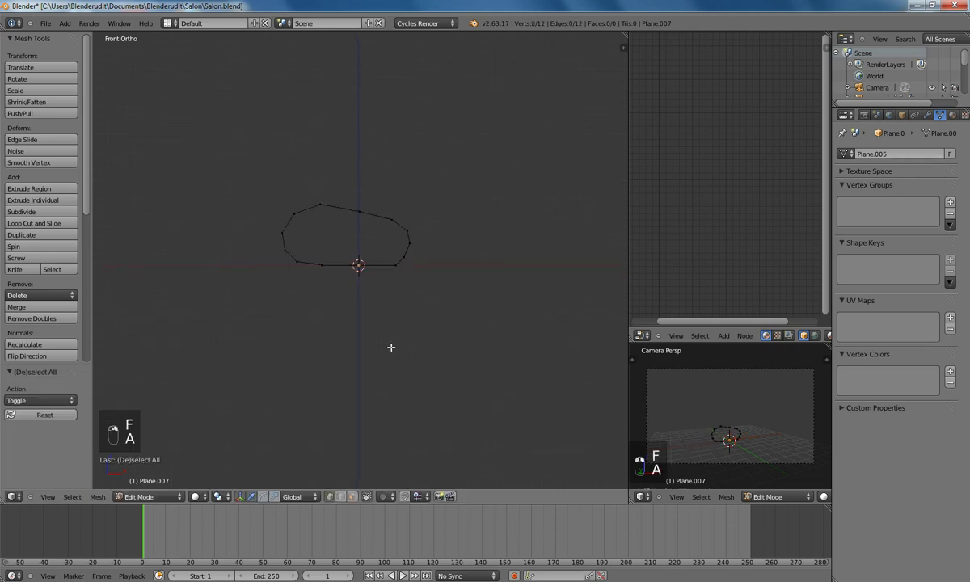
scroll(403, 278, up, 2)
key(a)
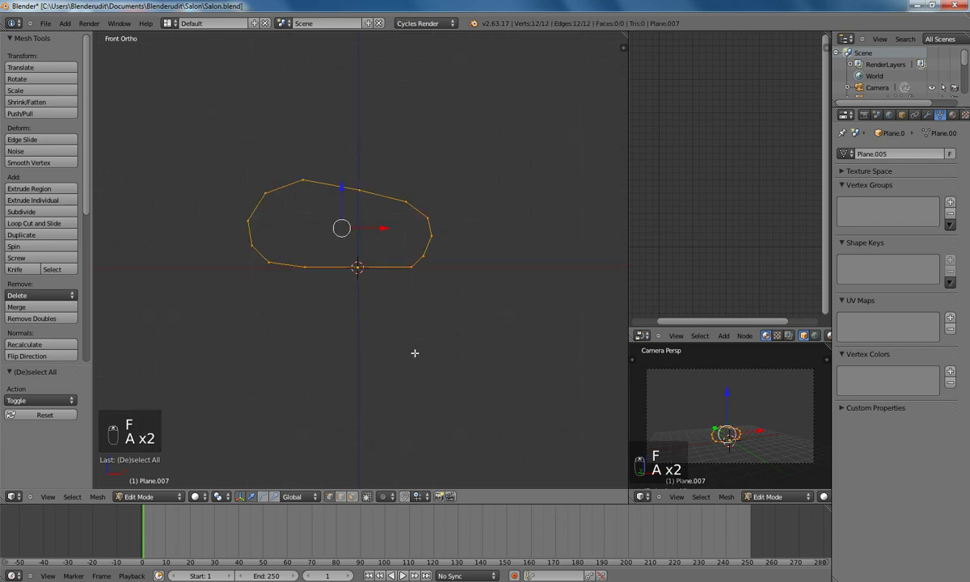
key(f)
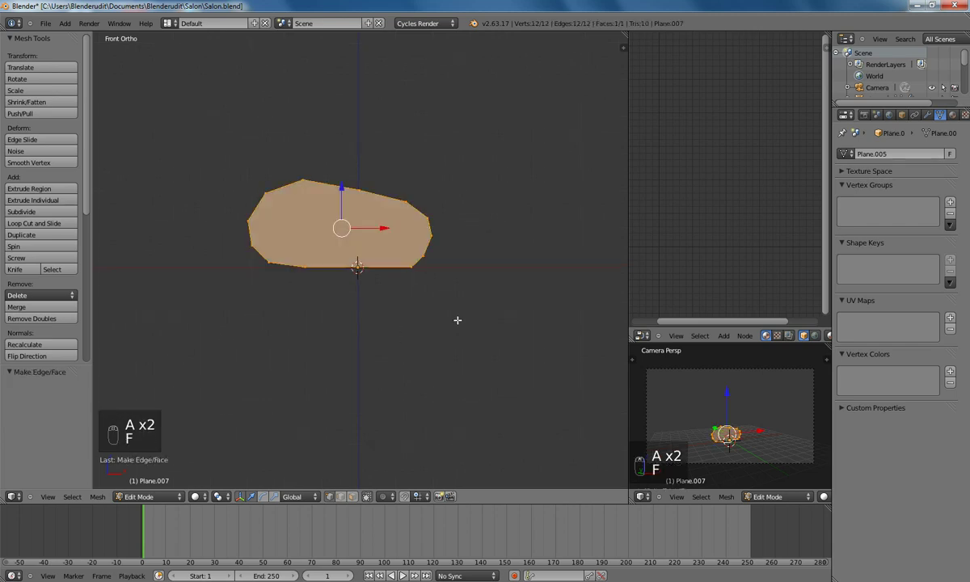
Move the filled face about 0.5 units along negative Y in top view
key(KP_7)
shift+middle_drag(396, 160, 402, 383)
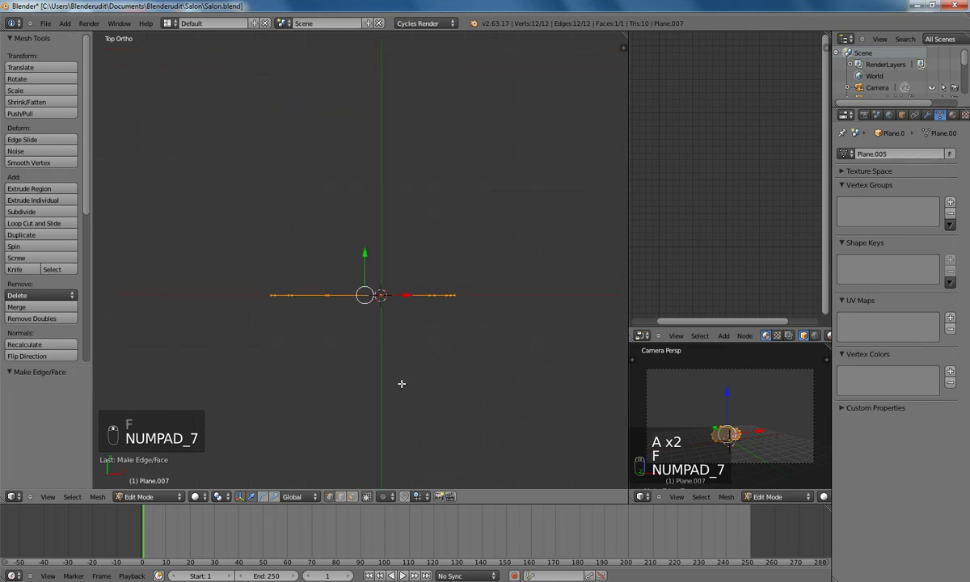
key(g)
click(433, 283)
scroll(433, 282, up, 4)
key(g)
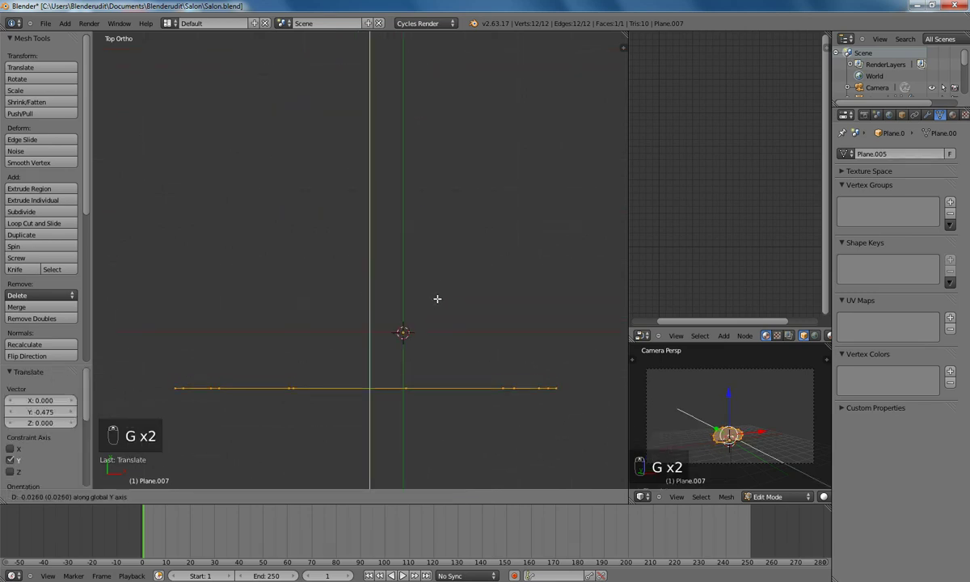
click(437, 299)
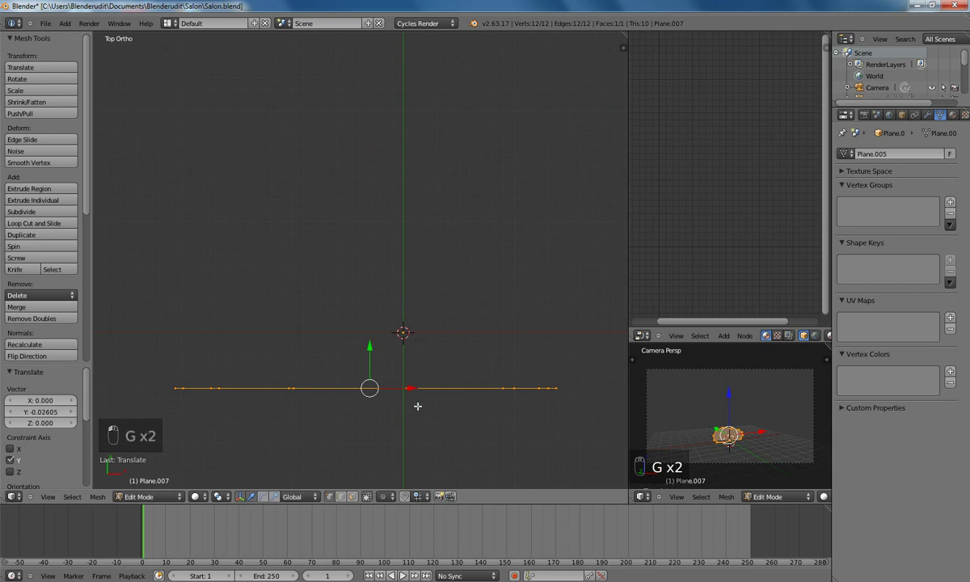
Extrude the face 1 unit along Y to make a solid, and return to Object Mode
key(e)
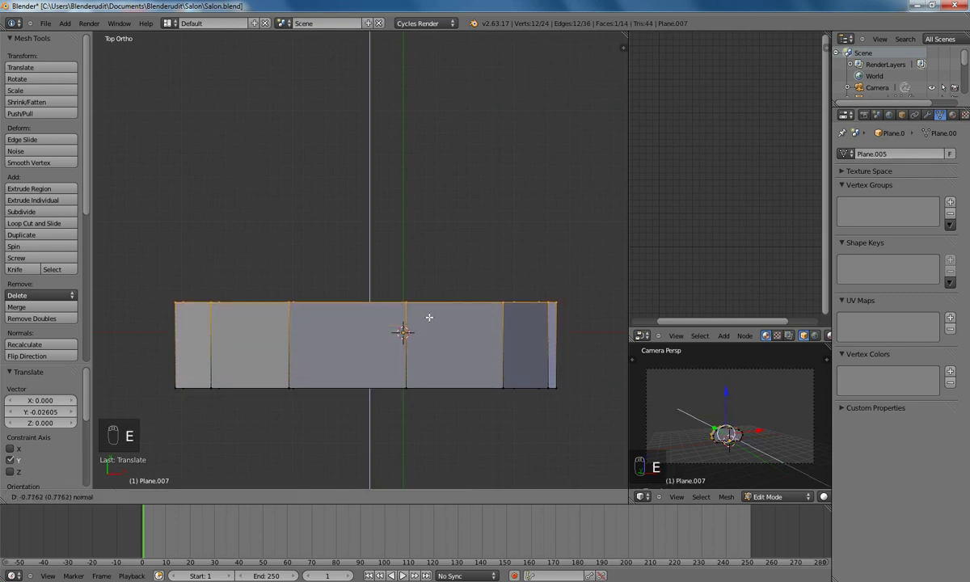
click(428, 294)
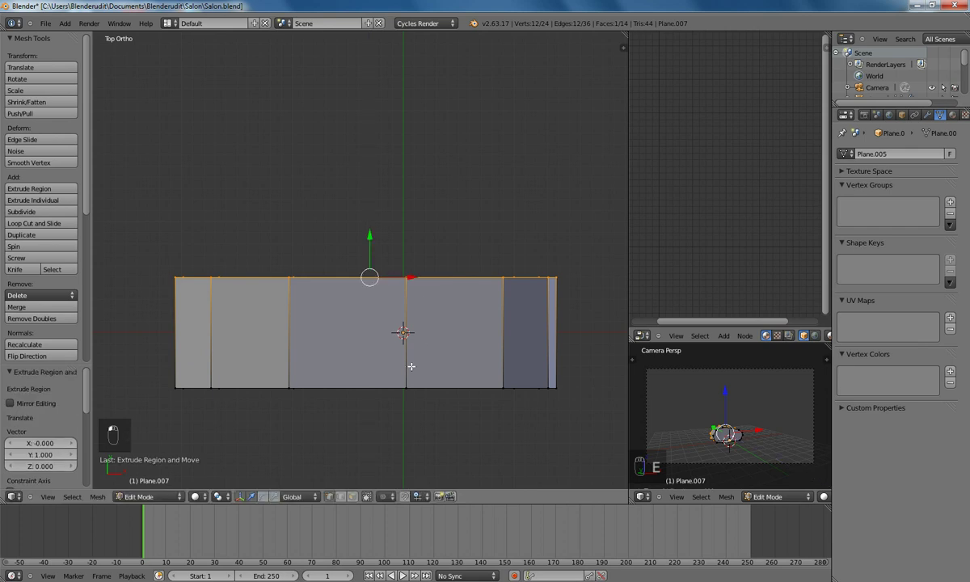
key(Tab)
Apply smooth shading to the extruded object
scroll(407, 374, down, 2)
middle_drag(405, 379, 415, 287)
scroll(415, 286, up, 3)
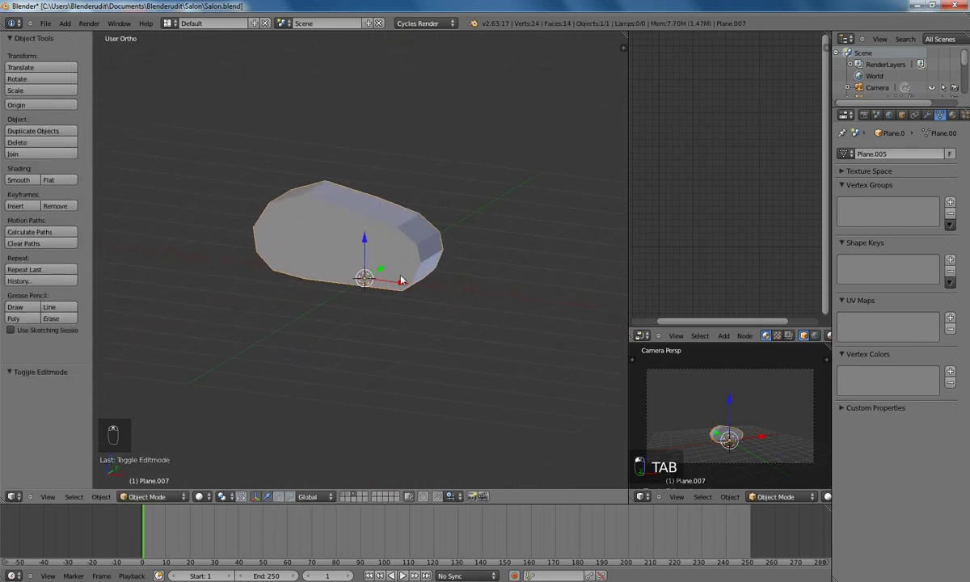
click(21, 180)
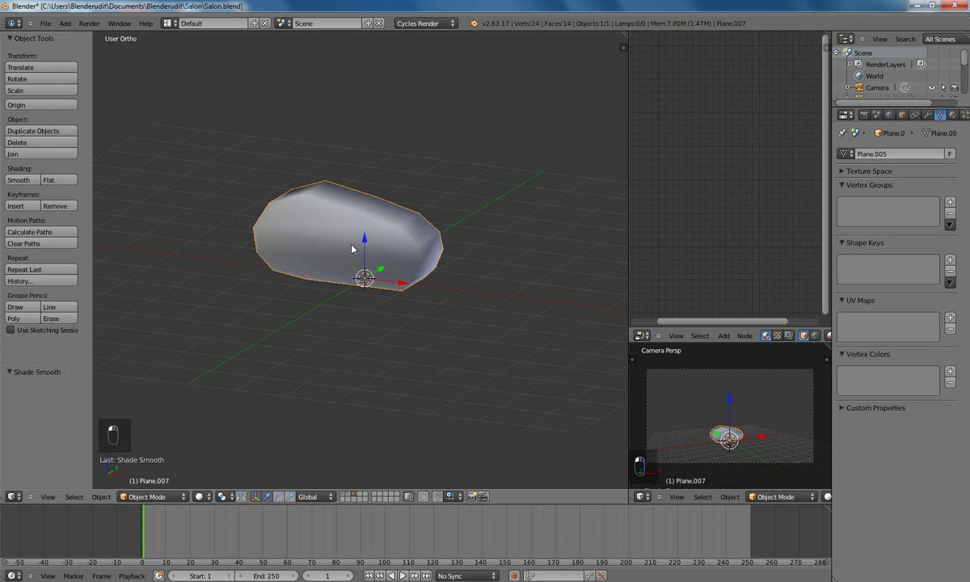
Add a Subdivision Surface modifier with both the view and render subdivisions set to 3
click(927, 115)
click(850, 155)
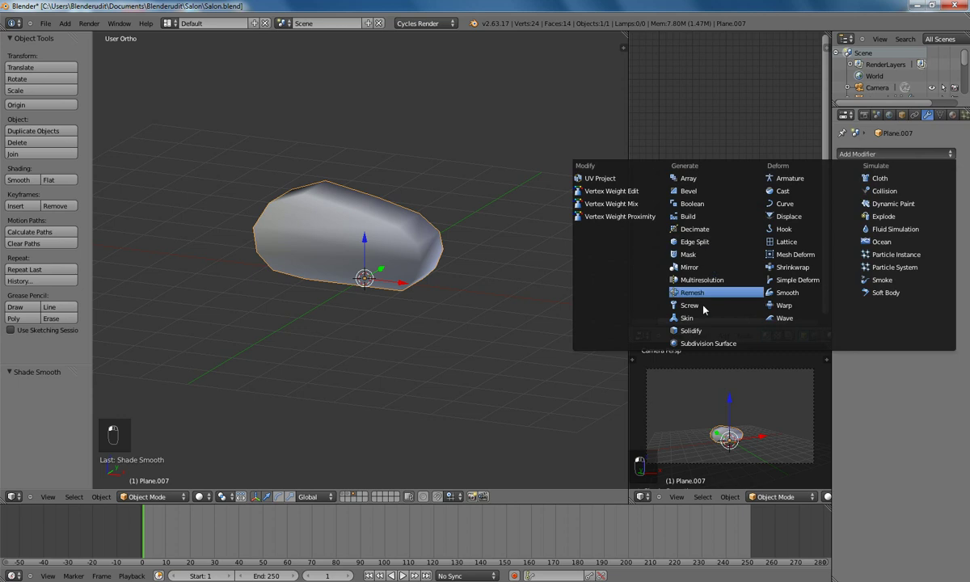
click(707, 344)
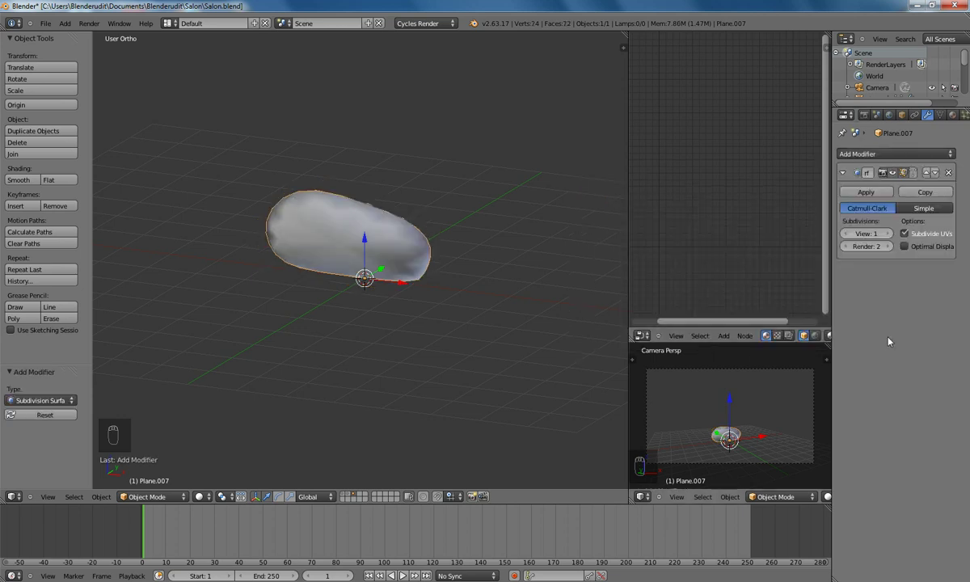
click(888, 234)
click(888, 234)
click(888, 245)
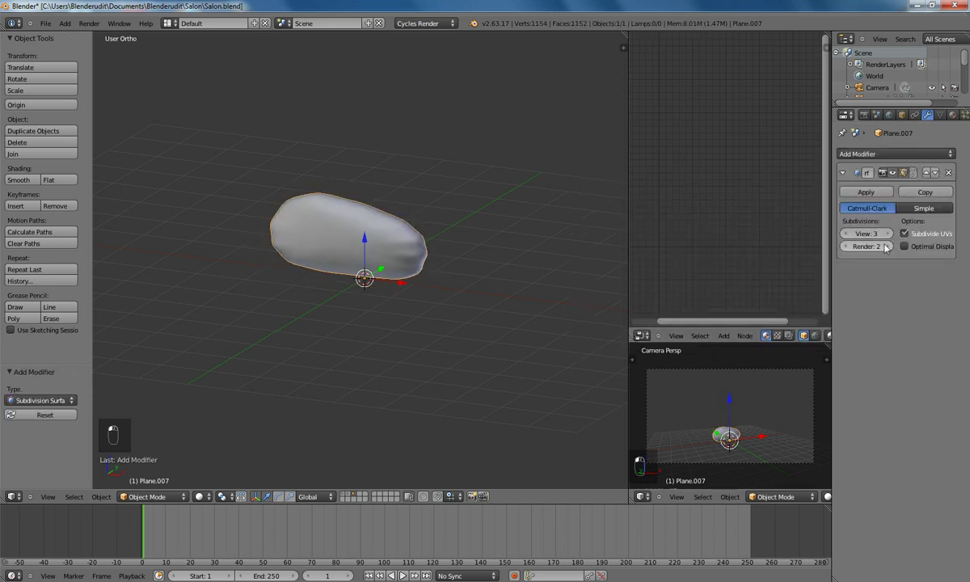
In Edit Mode, allow selecting hidden geometry and box-select the negative Y side so both large side faces are selected
middle_drag(401, 257, 284, 219)
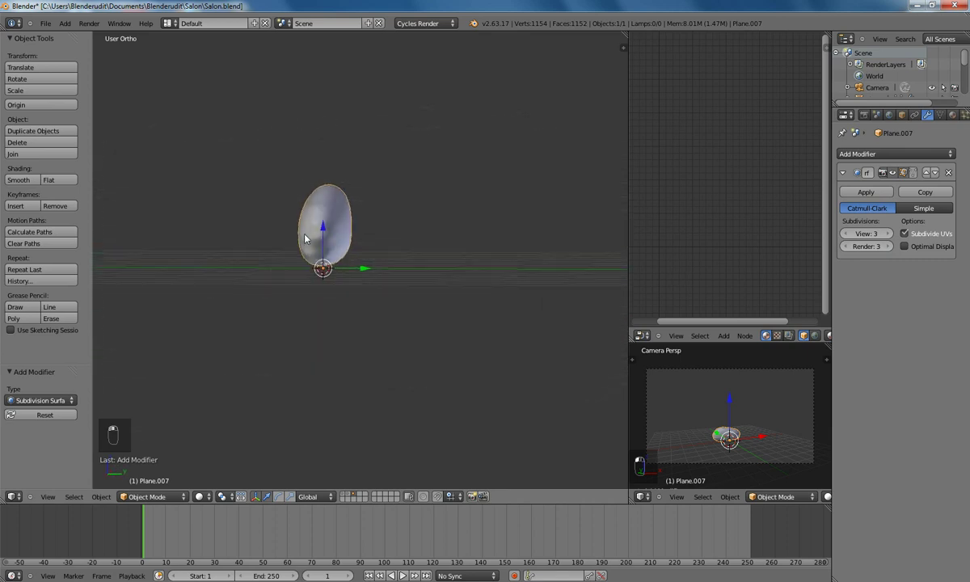
key(Tab)
key(KP_1)
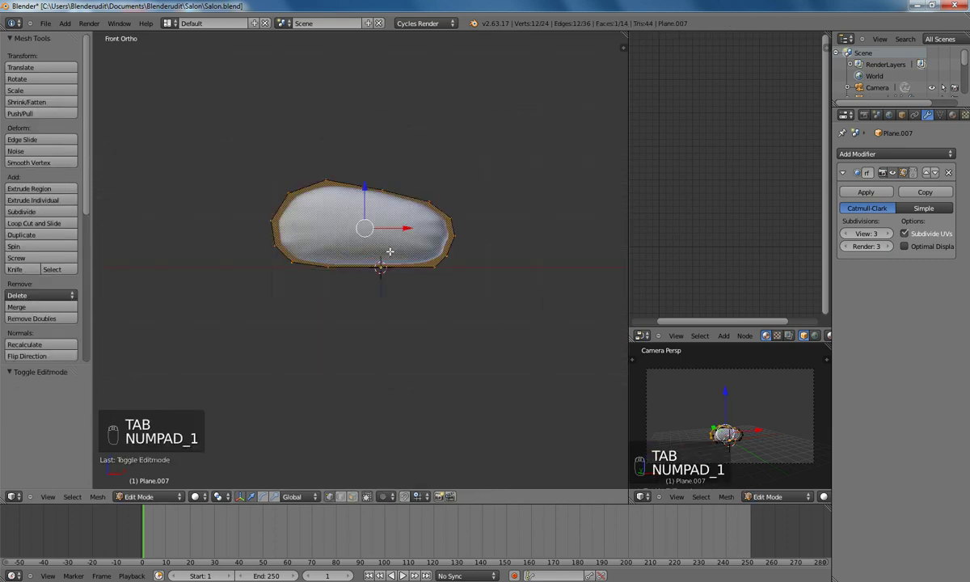
middle_drag(398, 187, 370, 272)
click(341, 500)
click(365, 498)
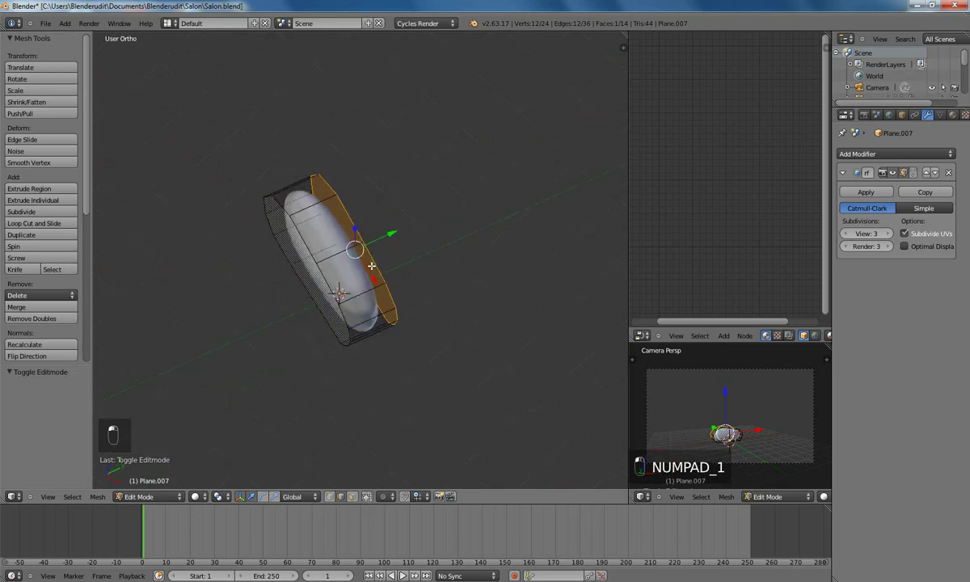
key(KP_7)
key(b)
drag(231, 317, 514, 371)
middle_drag(514, 372, 313, 258)
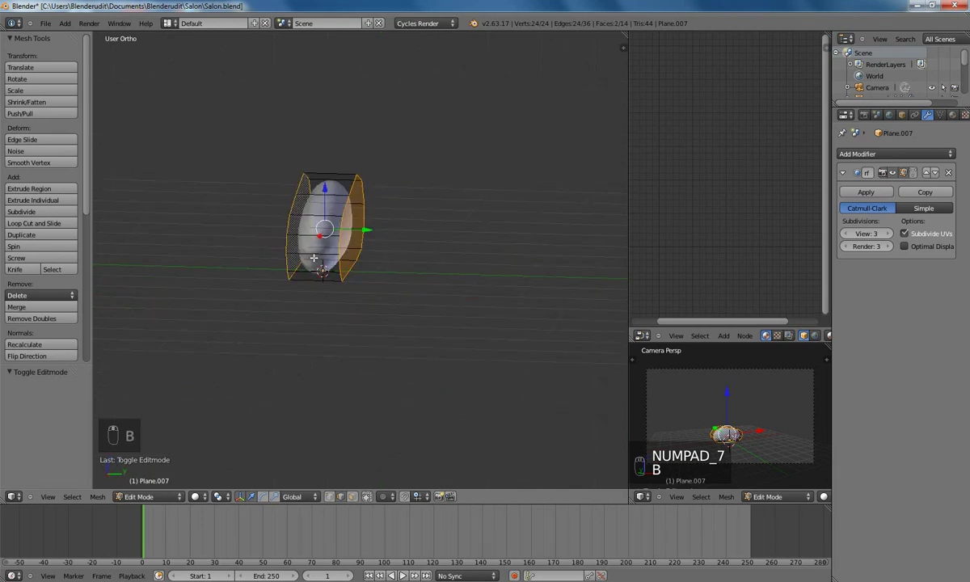
From a side view, extrude both side faces in place and scale them to about 0.91
key(KP_1)
key(KP_6)
key(KP_6)
key(KP_6)
key(KP_6)
key(KP_6)
key(KP_6)
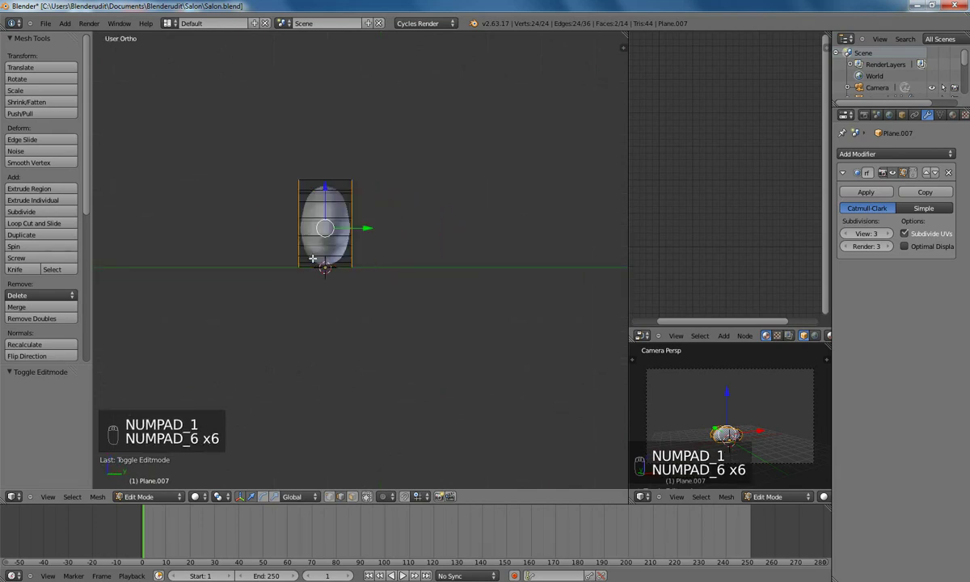
shift+middle_drag(367, 224, 405, 248)
scroll(412, 249, up, 3)
key(e)
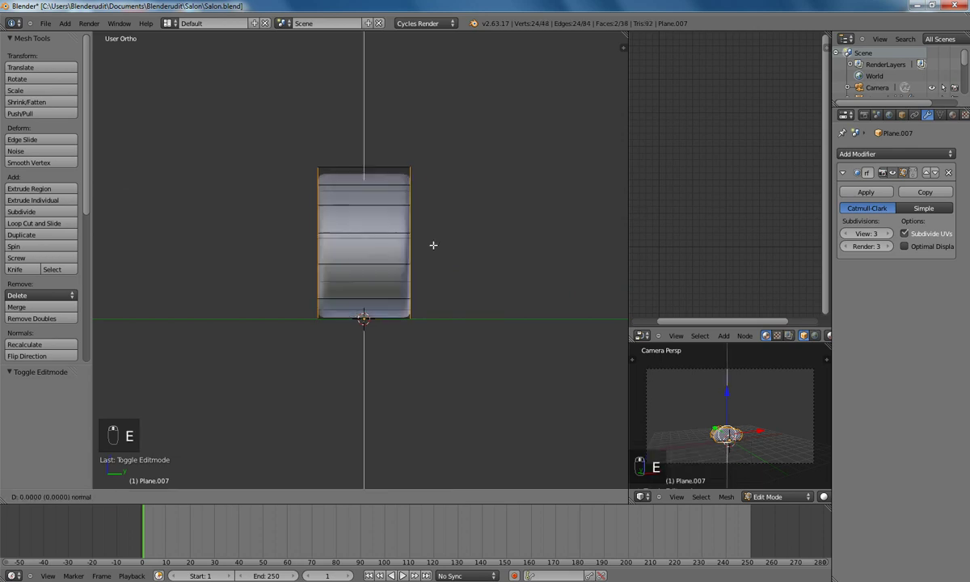
click(433, 244)
scroll(504, 189, up, 3)
key(s)
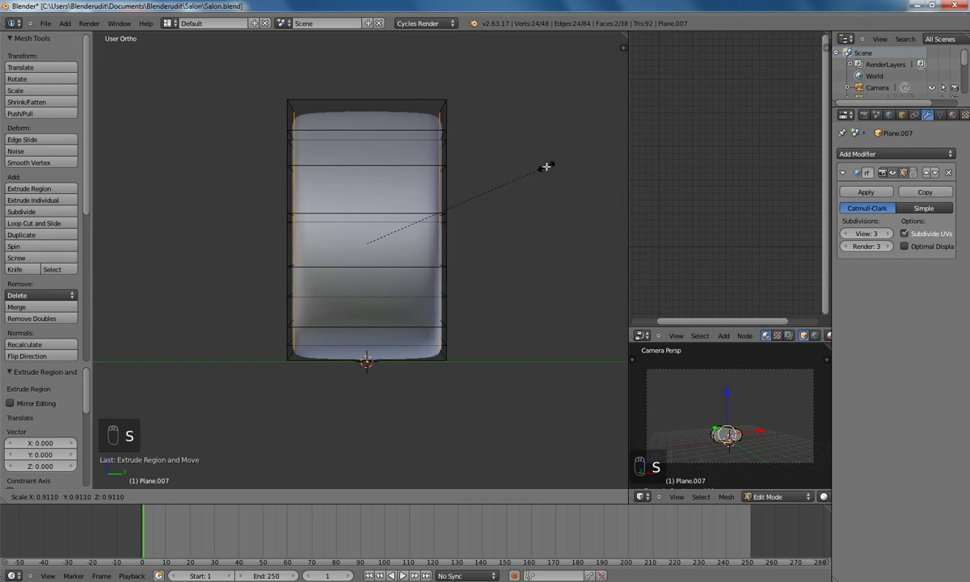
click(545, 165)
Extrude the two side faces in place again and scale them along Y by about 1.09
key(e)
click(502, 138)
key(s)
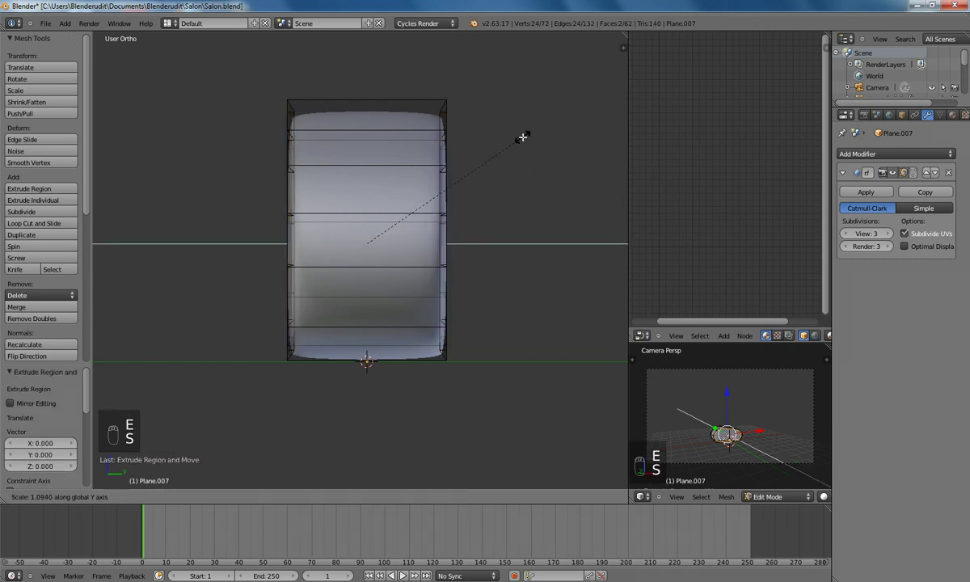
click(522, 137)
Extrude the side faces in place once more, scale them up by about 1.05, and return to Object Mode in front view
key(e)
click(518, 156)
key(s)
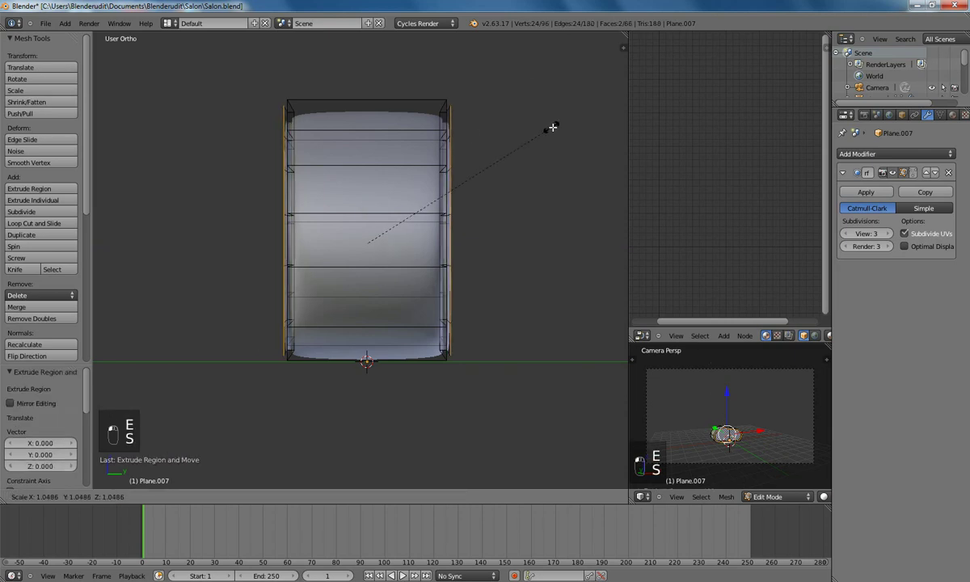
click(557, 129)
key(Tab)
middle_drag(437, 214, 335, 201)
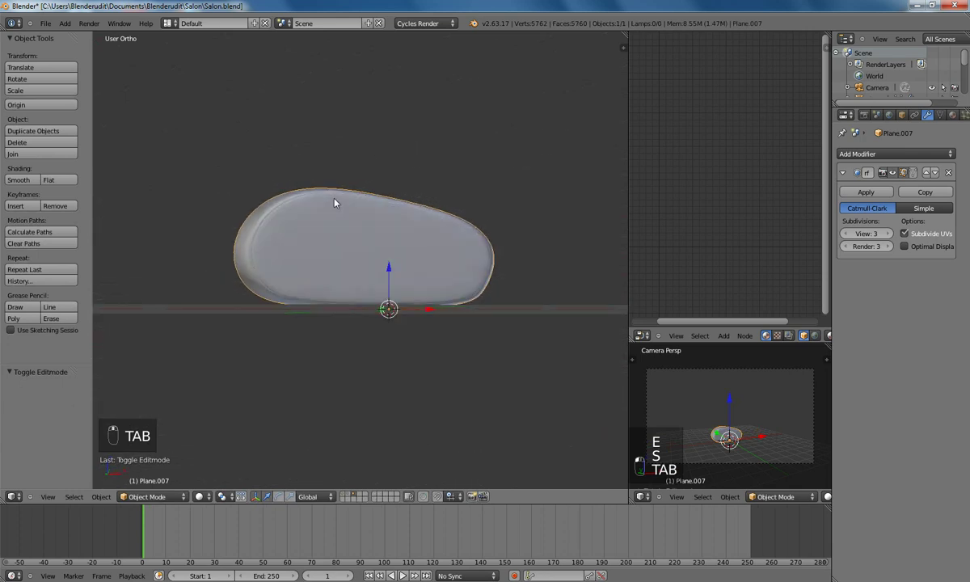
key(KP_1)
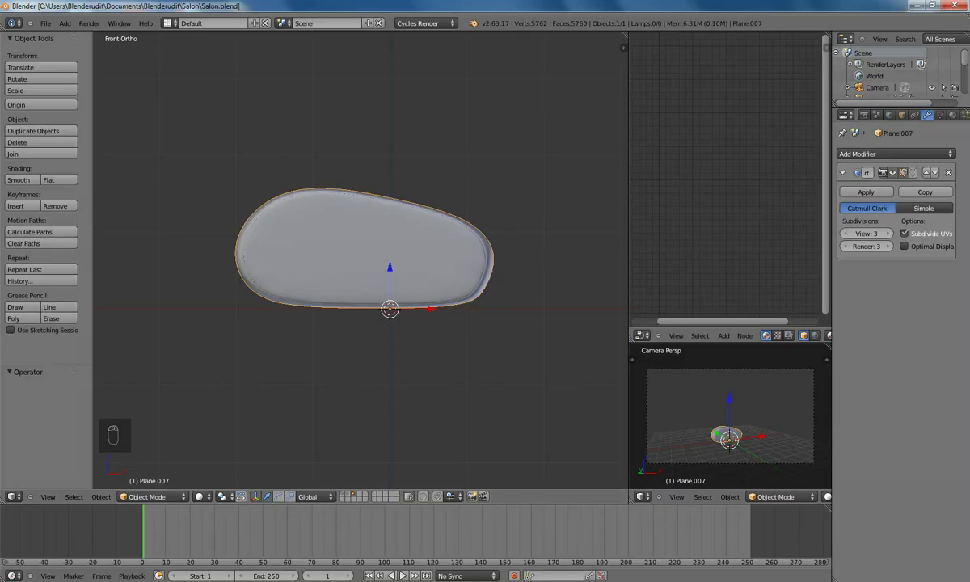
Add a new plane and delete all of its vertices in Edit Mode to leave an empty mesh
key(space)
text(p)
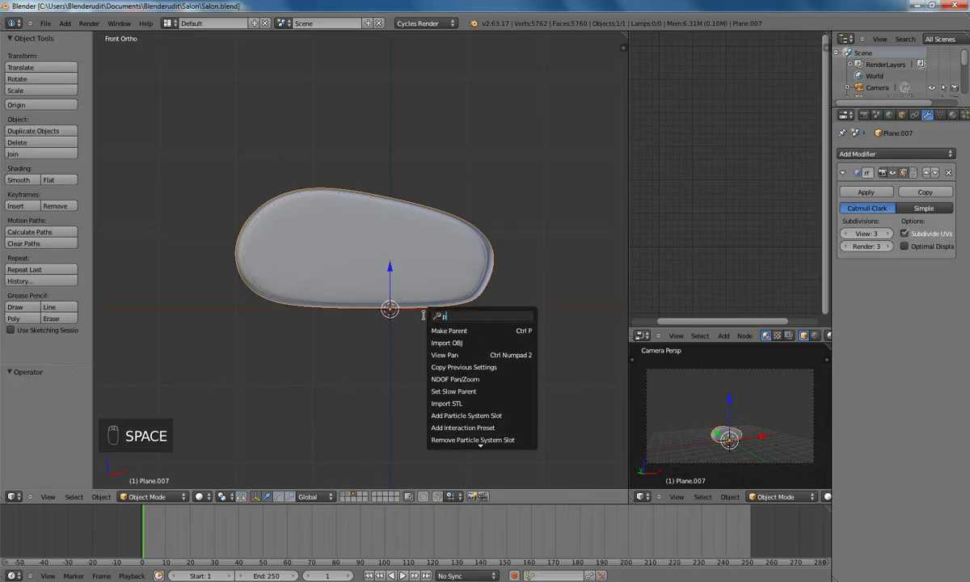
text(lane)
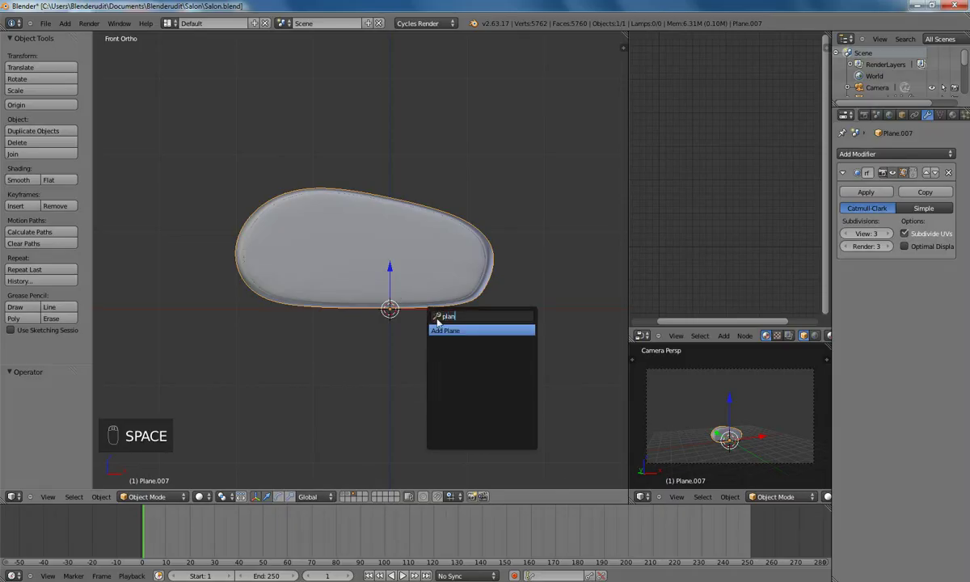
key(Return)
key(Tab)
key(Delete)
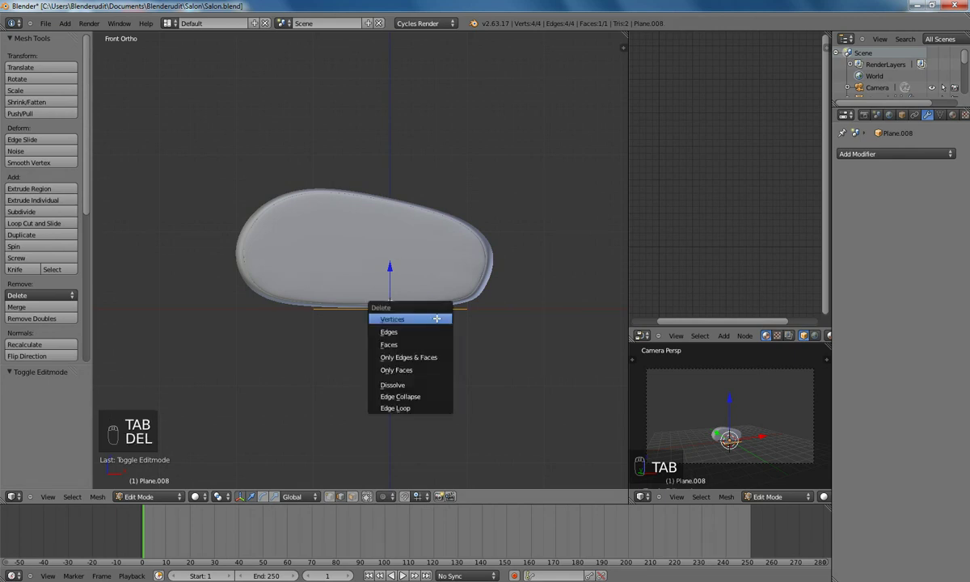
click(436, 319)
Place a vertex just below the solid's negative X end and extrude it about 2.36 along X
scroll(275, 351, up, 2)
shift+middle_drag(342, 331, 385, 299)
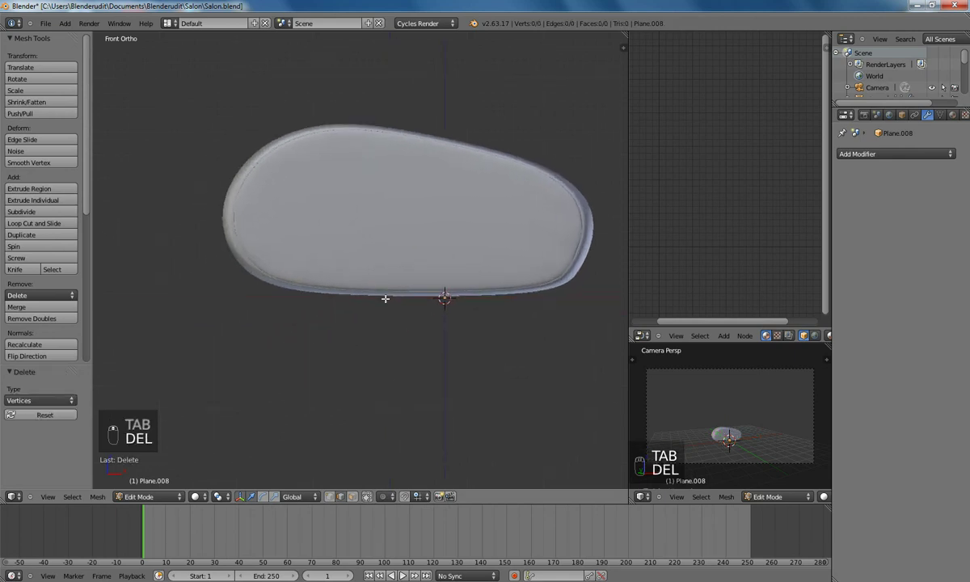
ctrl+right_click(256, 297)
key(e)
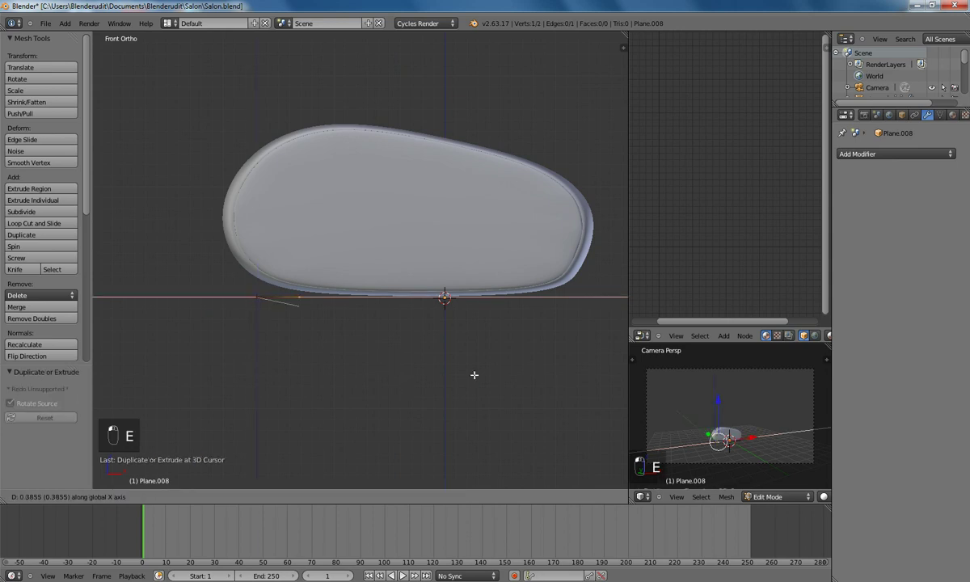
click(485, 384)
In wireframe display, move the bottom edge's end vertex about 0.54 further along X
shift+middle_drag(500, 390, 334, 395)
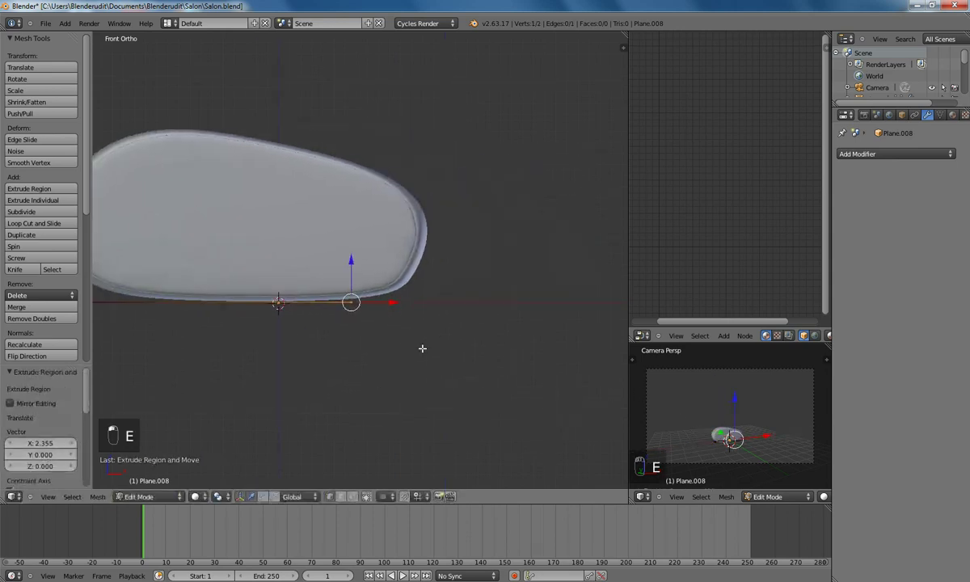
key(z)
scroll(412, 343, up, 2)
scroll(392, 337, down, 1)
shift+middle_drag(392, 338, 466, 348)
key(g)
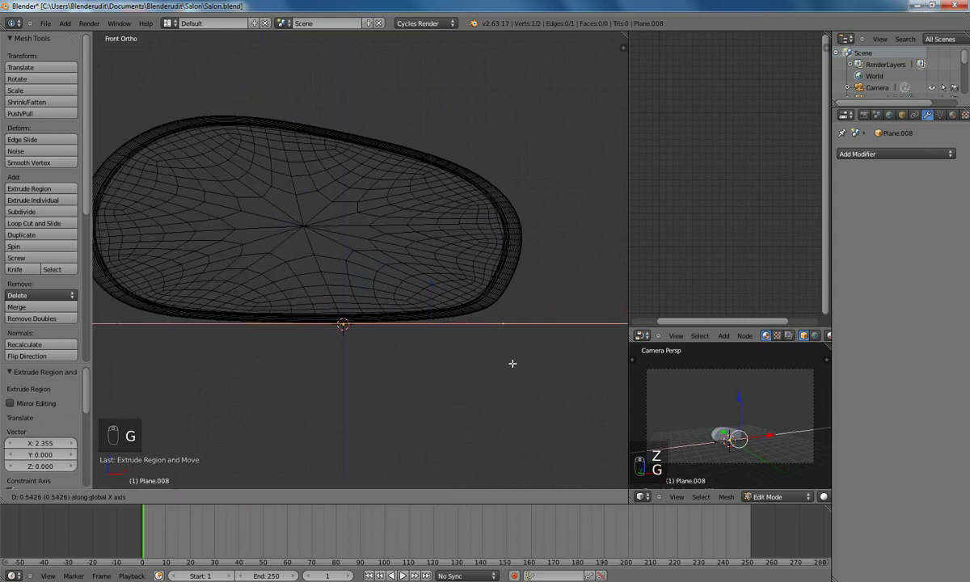
click(512, 364)
Extrude the end vertex about 1.0 up along Z, then in three segments toward negative X to trace a slightly dipped top edge
key(e)
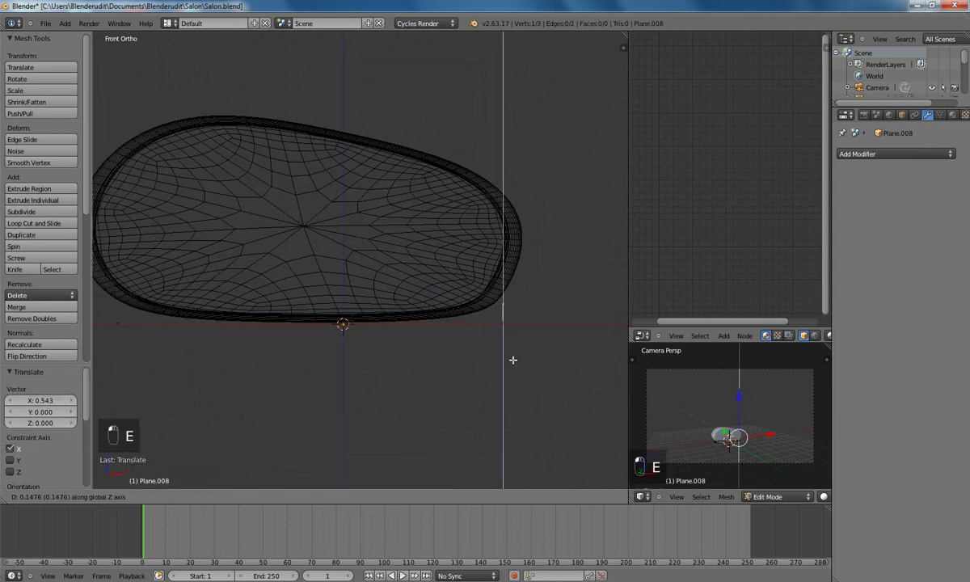
click(527, 271)
key(e)
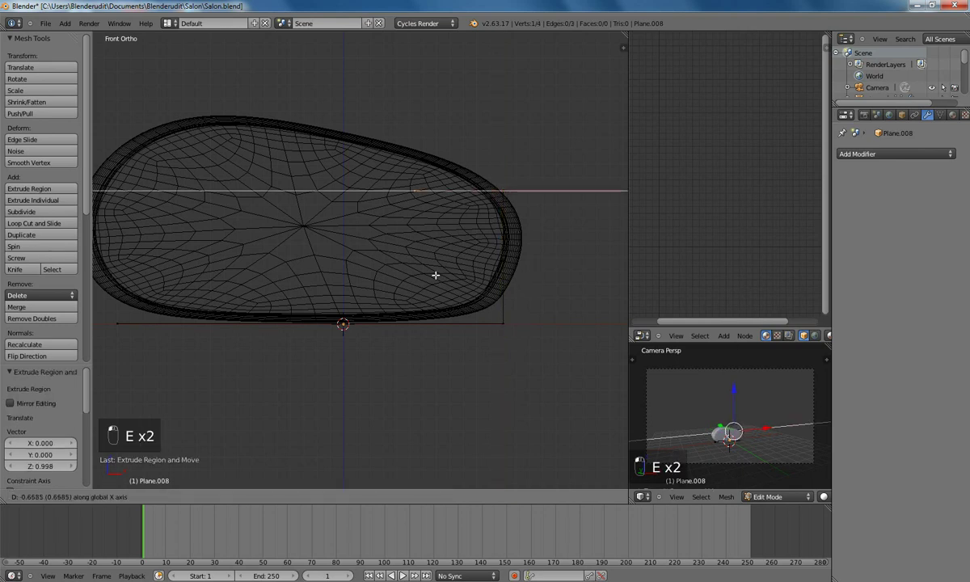
click(432, 276)
key(e)
click(323, 304)
key(e)
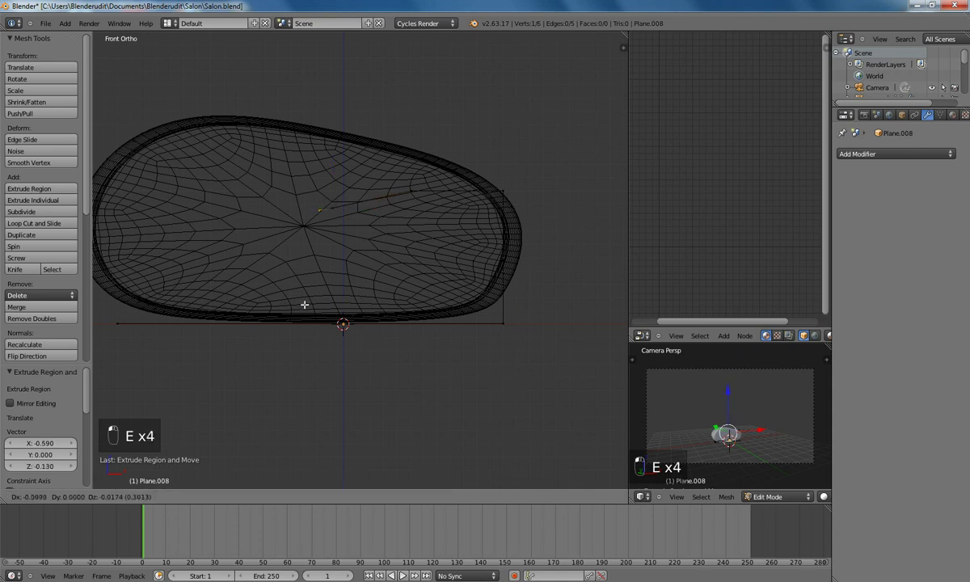
click(203, 278)
Extrude another top-edge vertex toward the negative X end and move it back about 0.2 along X
shift+middle_drag(307, 262, 455, 319)
key(e)
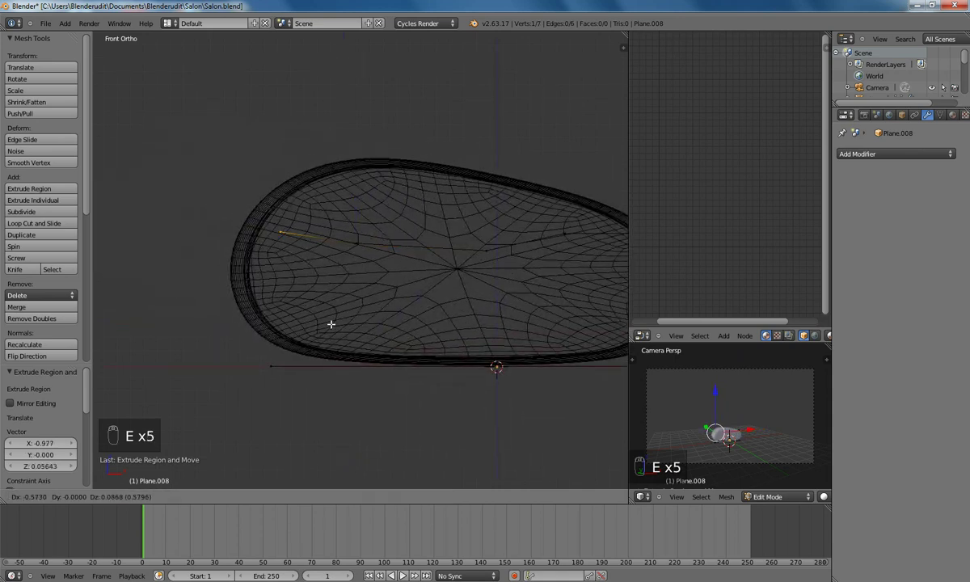
click(321, 324)
key(g)
click(396, 308)
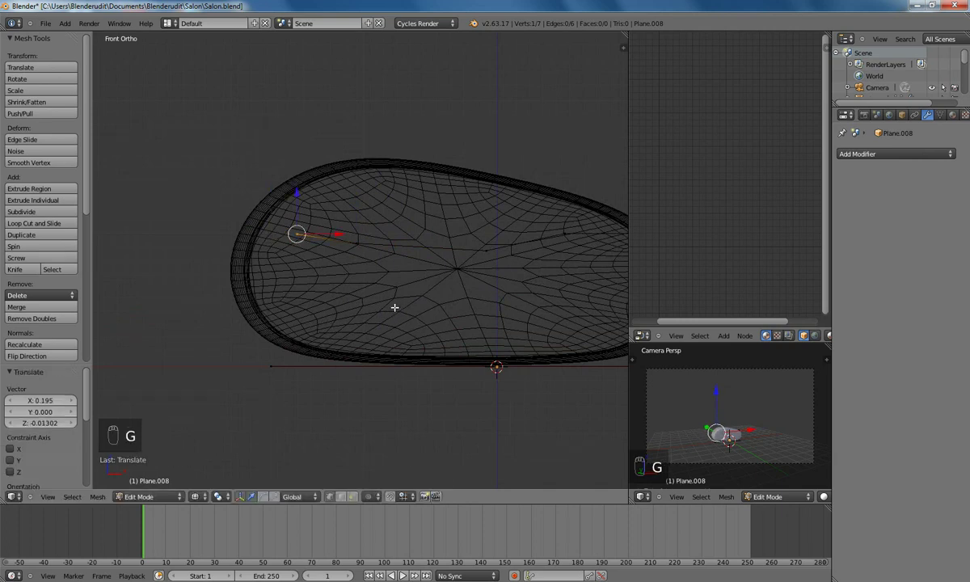
Extrude a lower corner vertex, close the outline to the starting vertex, and select the two vertices at the negative X end
key(e)
click(366, 324)
key(e)
click(278, 366)
key(f)
key(a)
right_click(272, 252)
shift+right_click(270, 359)
key(s)
key(z)
key(Escape)
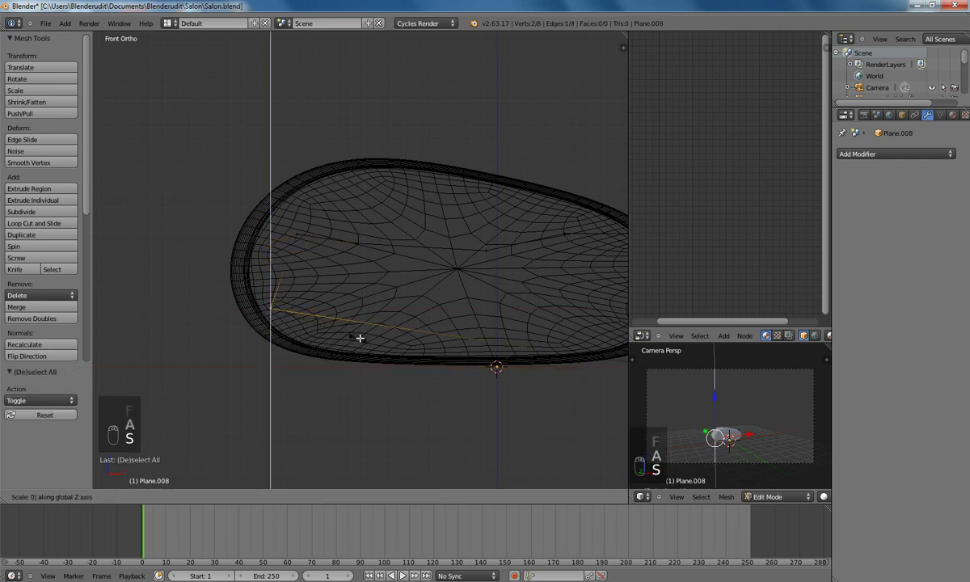
Align the two selected end vertices vertically by scaling them to 0 along X
key(s)
key(x)
key(0)
click(272, 417)
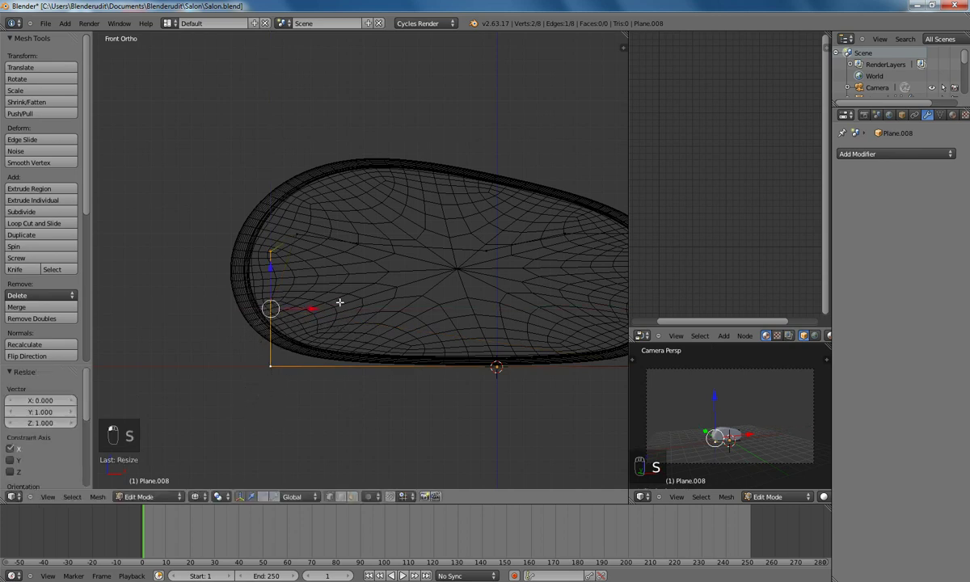
Select all vertices of the outline and fill it with a face
scroll(450, 281, down, 3)
key(a)
key(a)
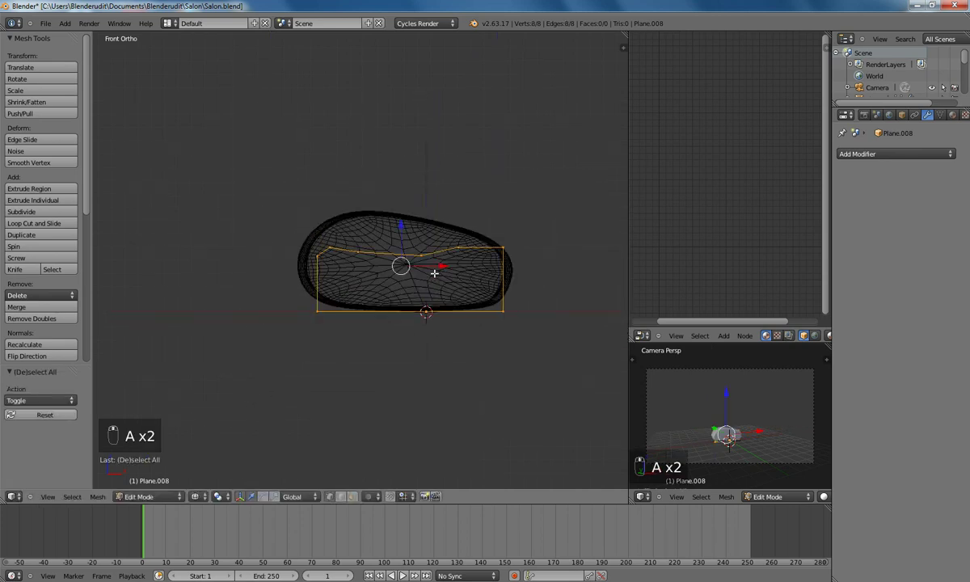
key(f)
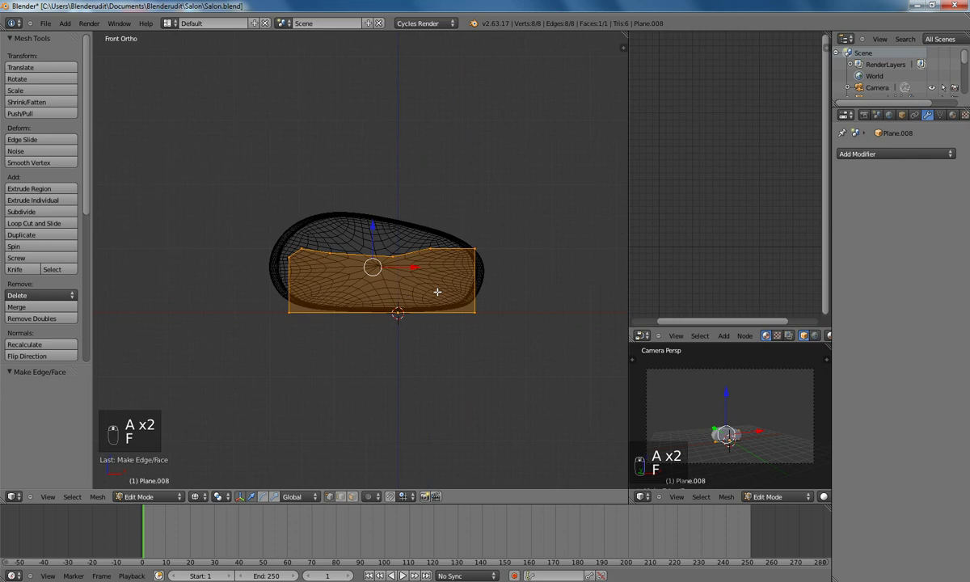
In Object Mode from the top view, move the new flat panel about 1.5 along Y, away from the first solid
key(KP_7)
key(Tab)
shift+middle_drag(405, 301, 411, 455)
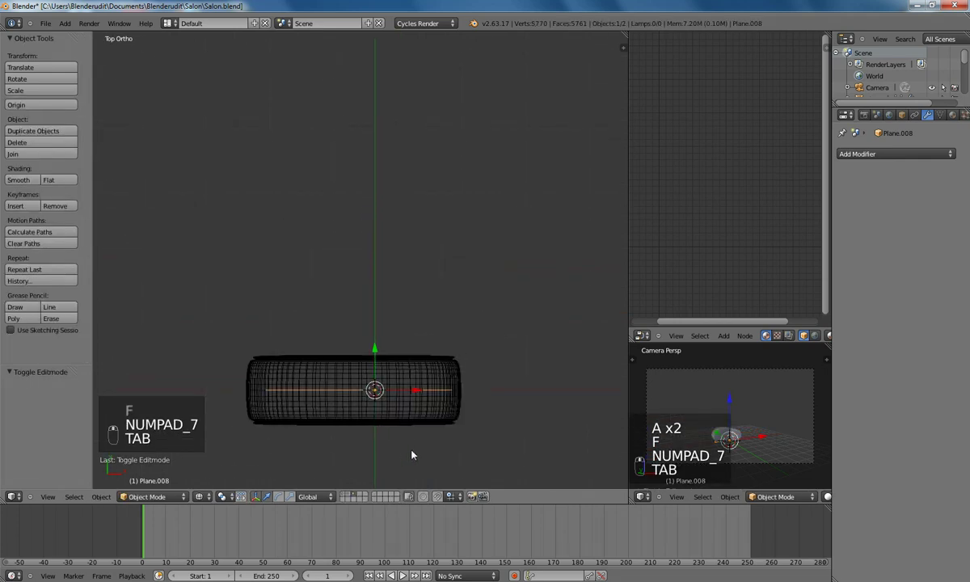
key(g)
click(426, 357)
scroll(426, 358, up, 4)
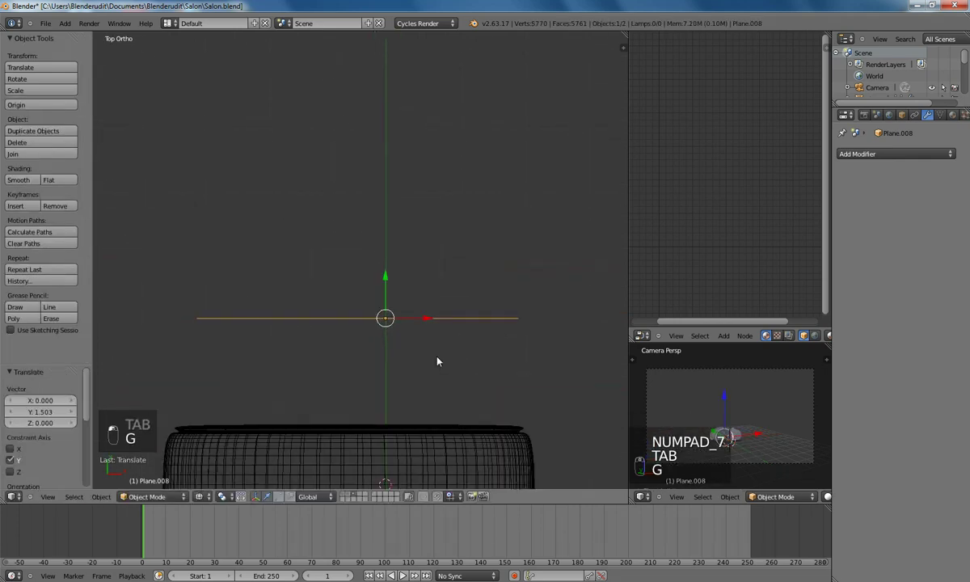
key(g)
key(y)
click(436, 374)
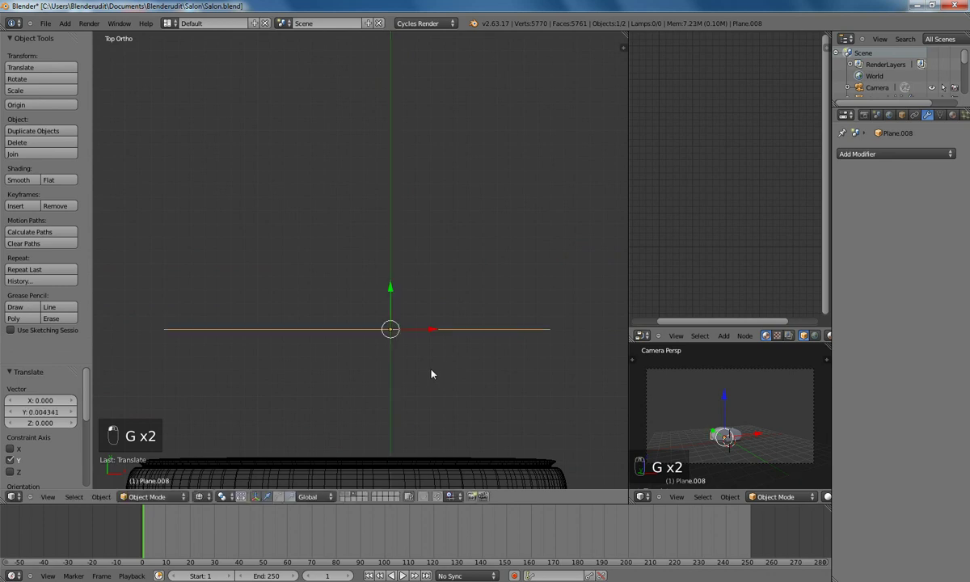
In Edit Mode, move the panel face about 0.8 back along Y toward the first solid and extrude it about 1.58 along Y
scroll(433, 373, down, 3)
key(Tab)
key(g)
middle_click(441, 336)
click(427, 393)
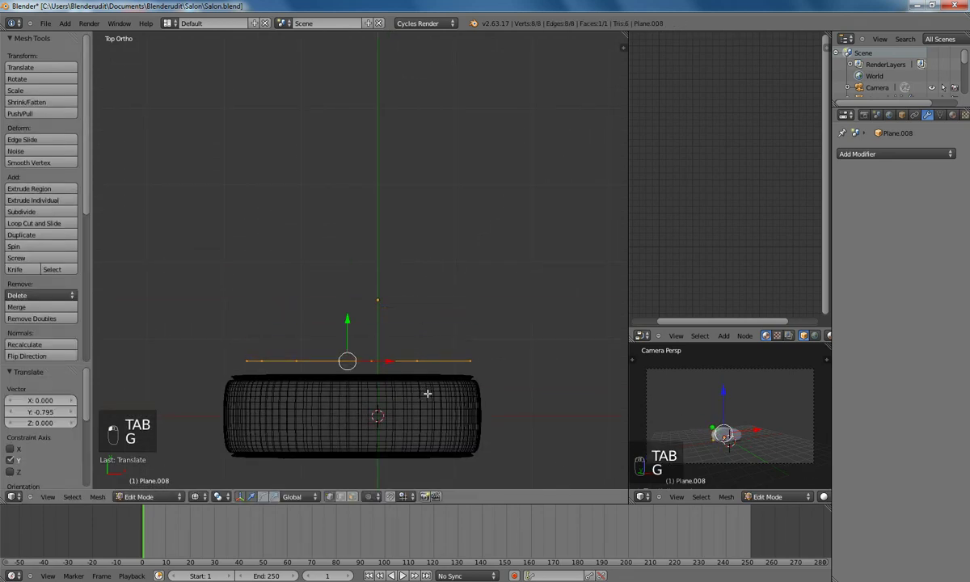
key(e)
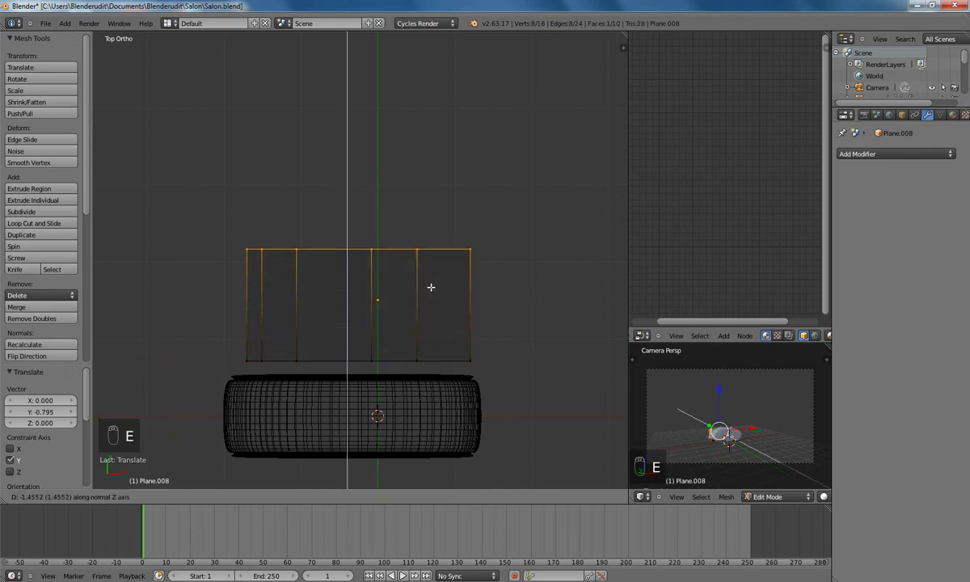
scroll(434, 324, down, 3)
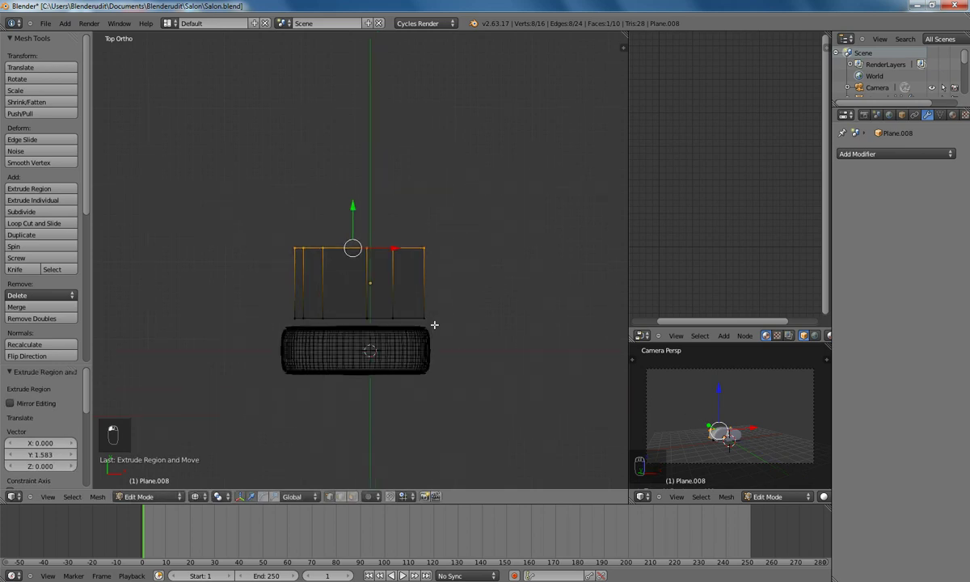
In Object Mode, shade the extruded block smooth and add a Subdivision Surface modifier with View and Render subdivisions at 3
key(Tab)
mouse_move(399, 311)
middle_down()
mouse_move(392, 268)
mouse_move(331, 231)
middle_up()
key(z)
click(20, 179)
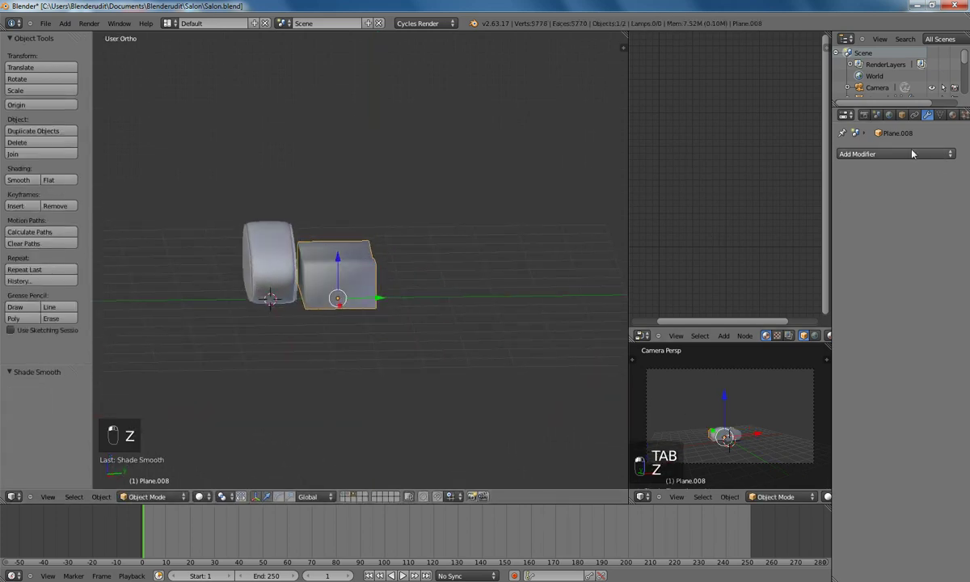
click(857, 154)
click(707, 344)
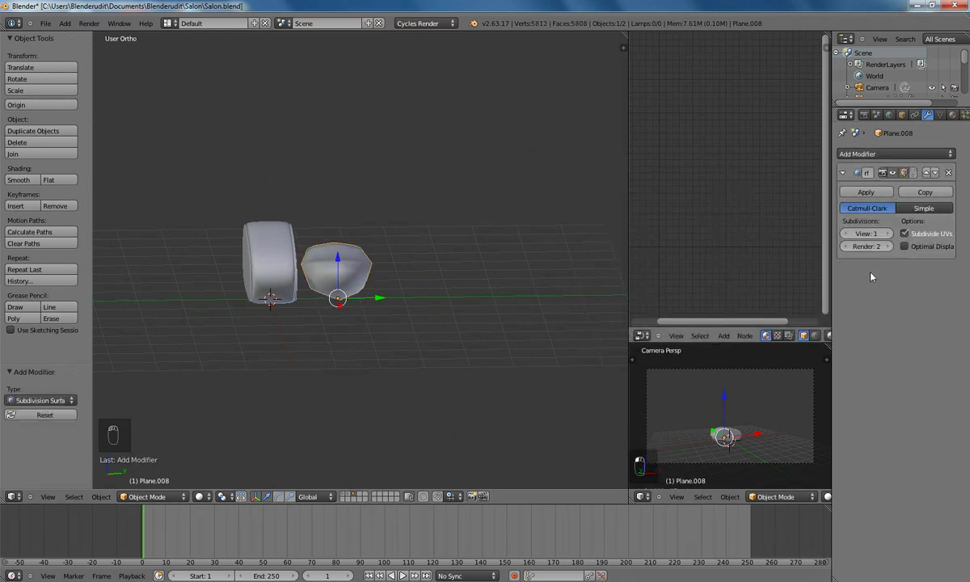
click(887, 233)
click(888, 234)
click(887, 246)
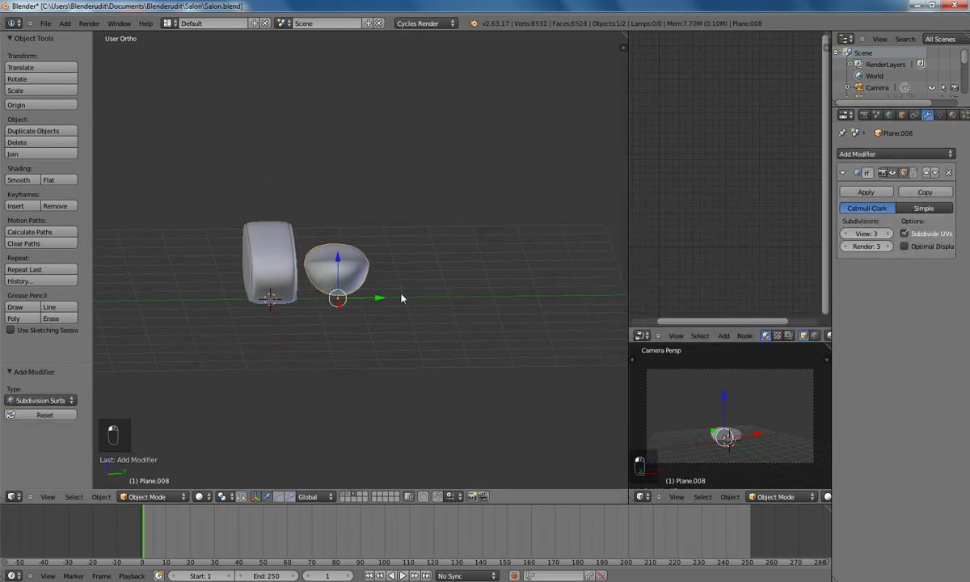
In Edit Mode from the top view, box-select the side facing the first solid so both large side faces are selected
key(Tab)
click(342, 499)
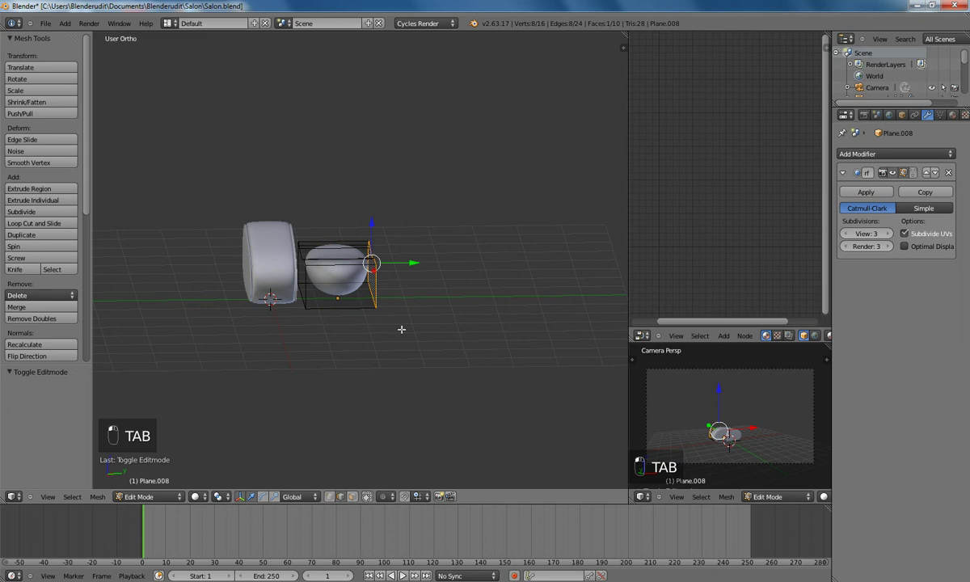
key(KP_7)
key(b)
drag(271, 303, 495, 342)
From a side view, extrude both side faces in place, scale them to about 0.965, and scale them again to about 0.969
middle_drag(495, 342, 331, 267)
key(KP_1)
key(KP_6)
key(KP_6)
key(KP_6)
key(KP_6)
key(KP_6)
key(KP_6)
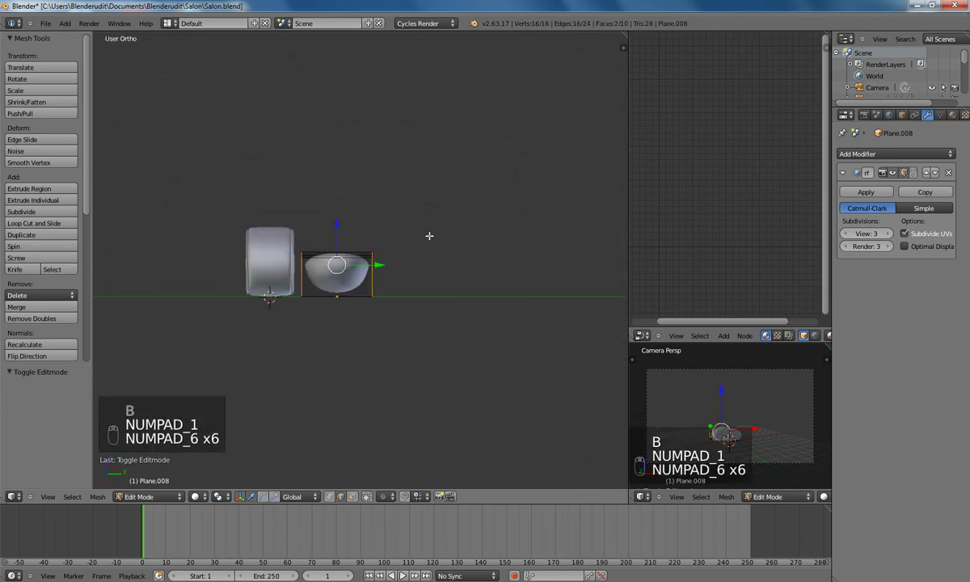
scroll(415, 243, up, 3)
key(e)
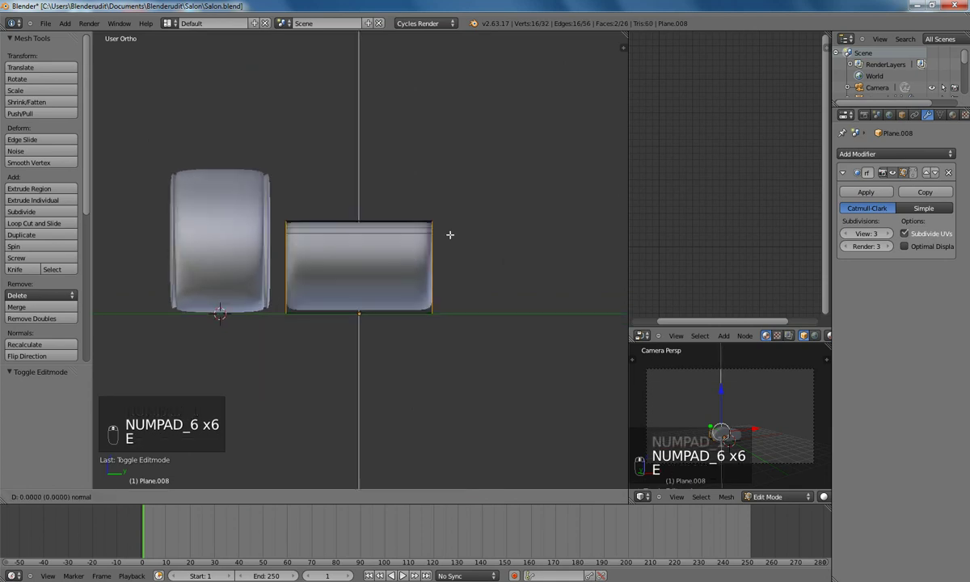
right_click(450, 234)
scroll(522, 224, up, 2)
key(s)
click(525, 230)
key(z)
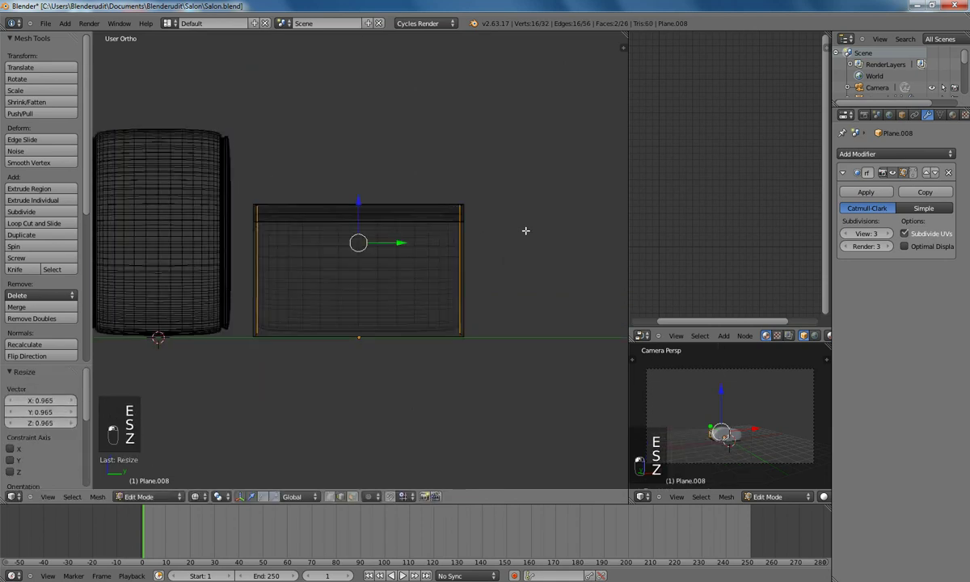
key(s)
click(515, 230)
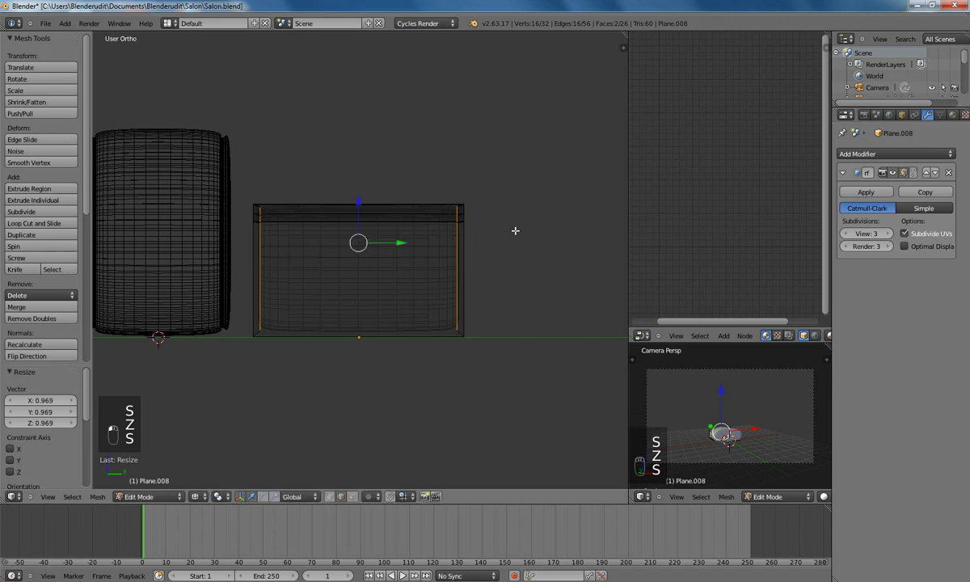
Extrude the two side faces in place again and scale them along Y by about 1.06
key(e)
right_click(515, 230)
key(s)
key(y)
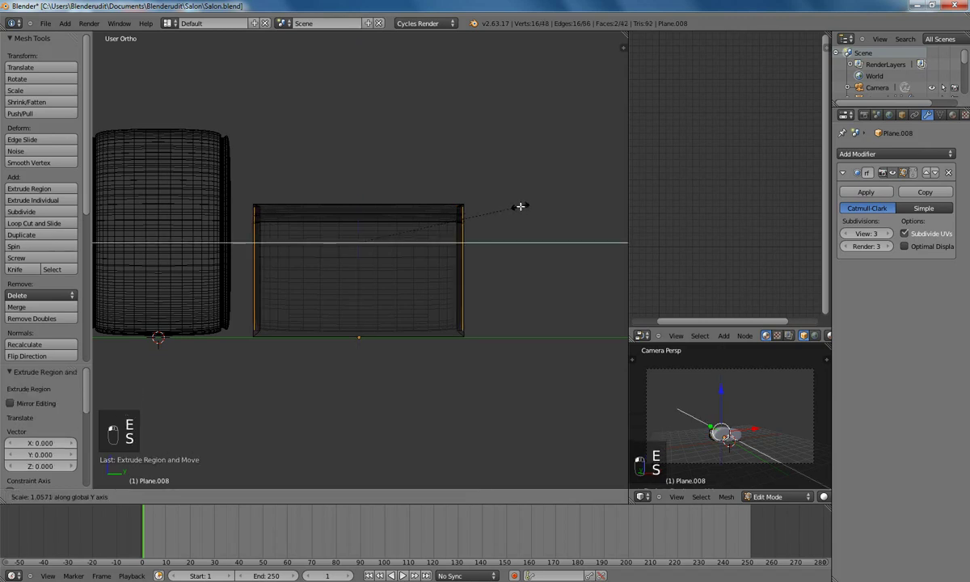
click(519, 209)
Extrude the side faces in place once more, scale them up slightly, and return to Object Mode in solid display
key(ctrl+z)
key(s)
key(z)
click(535, 216)
key(Tab)
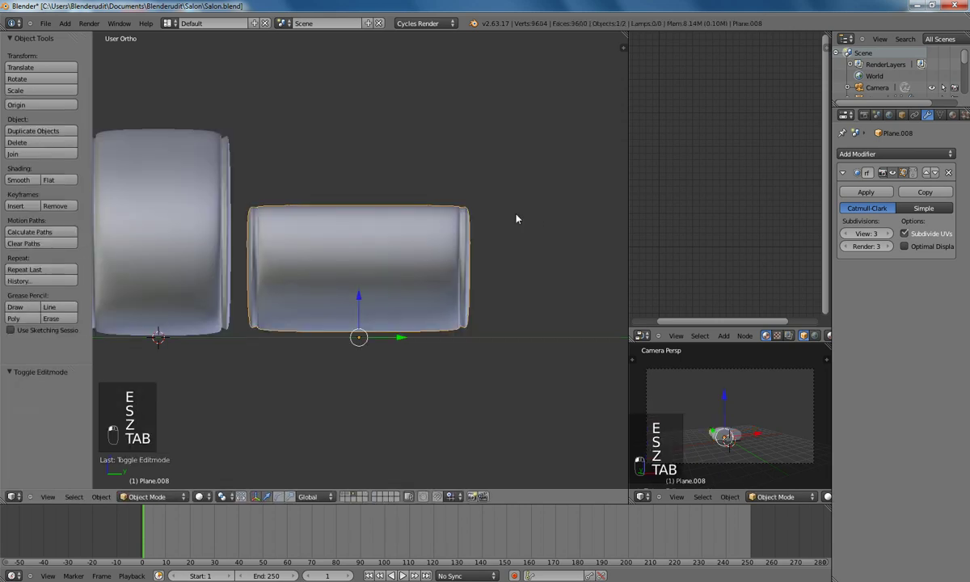
middle_drag(419, 195, 411, 249)
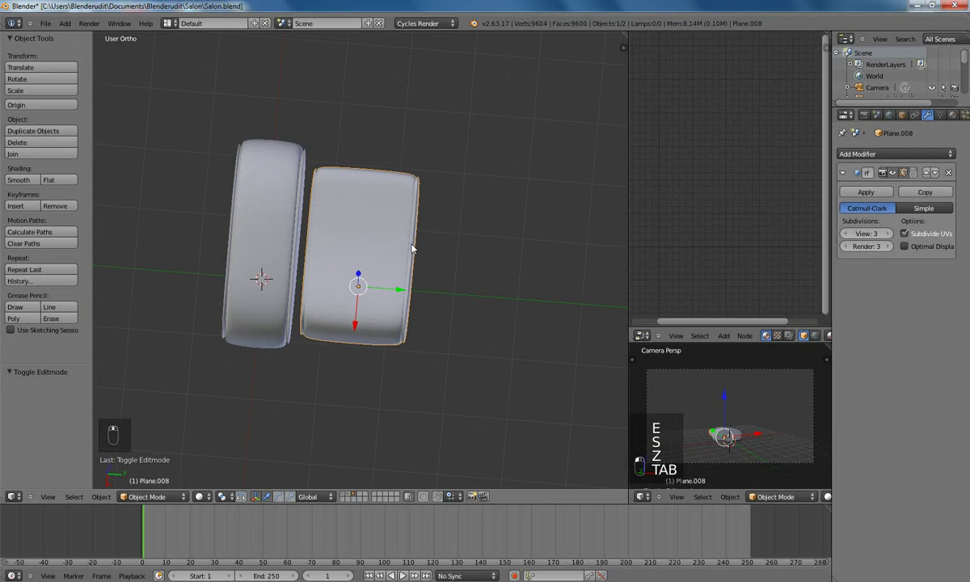
key(KP_7)
scroll(414, 252, down, 3)
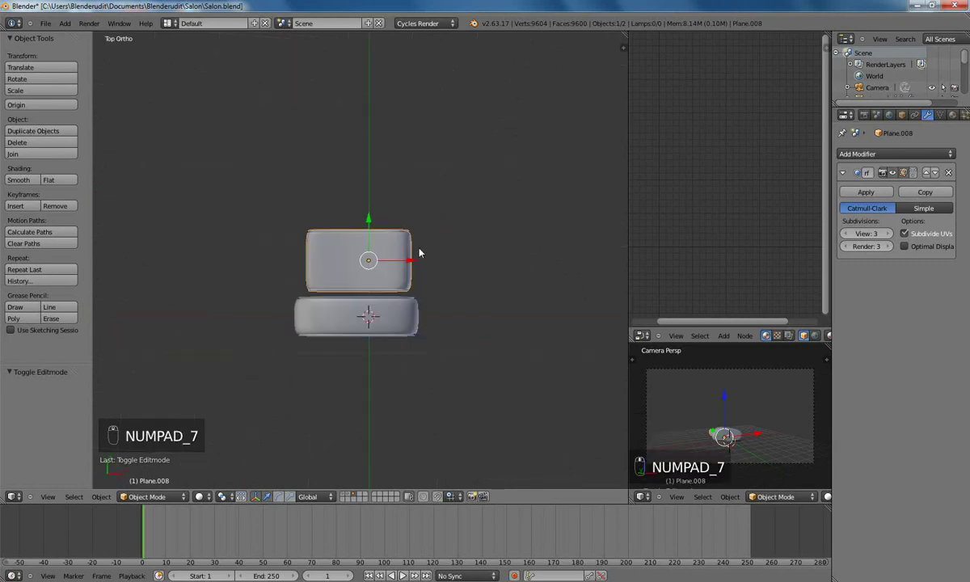
scroll(406, 288, up, 3)
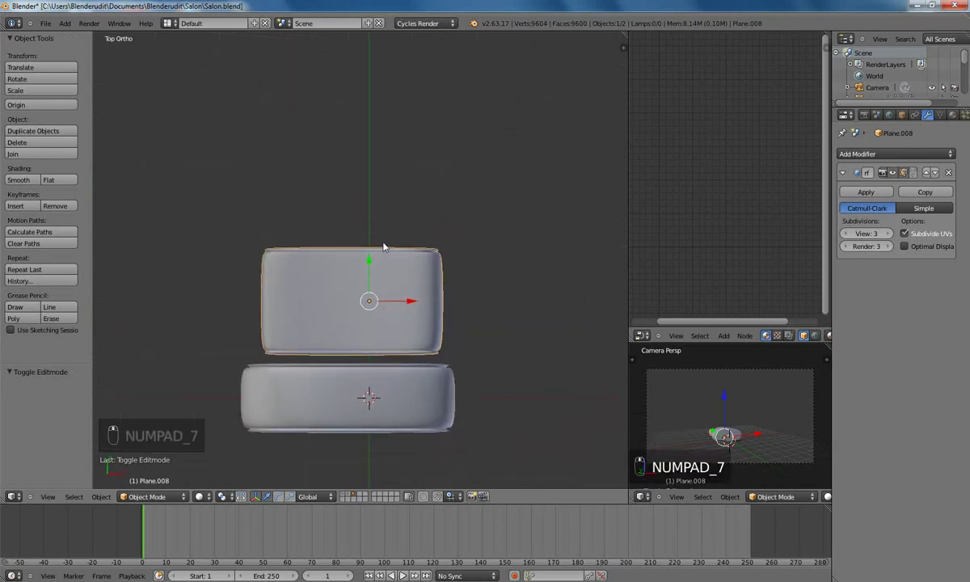
Scale the middle solid along Y by about 1.235, and again along Y by about 1.006, to meet the side solid
key(s)
key(y)
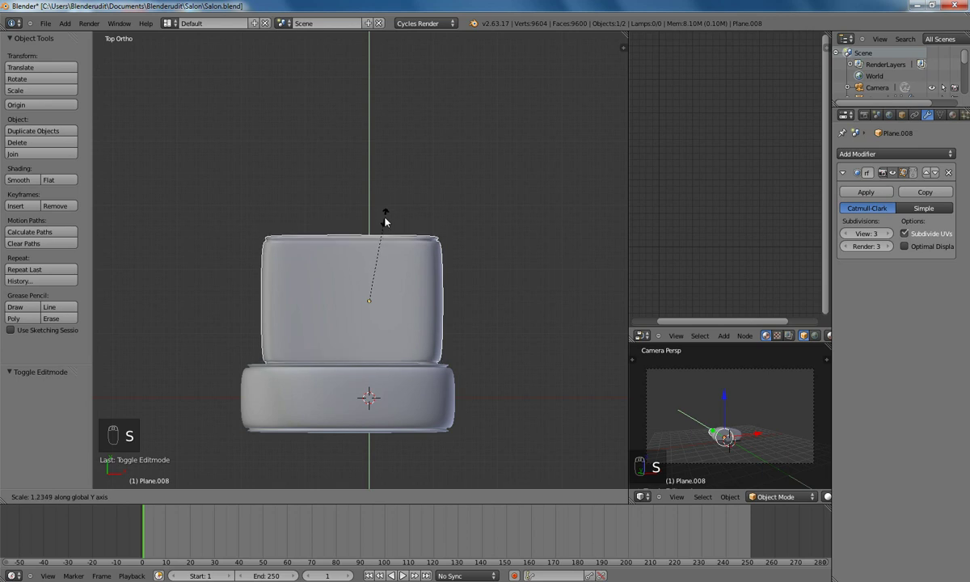
click(388, 214)
key(s)
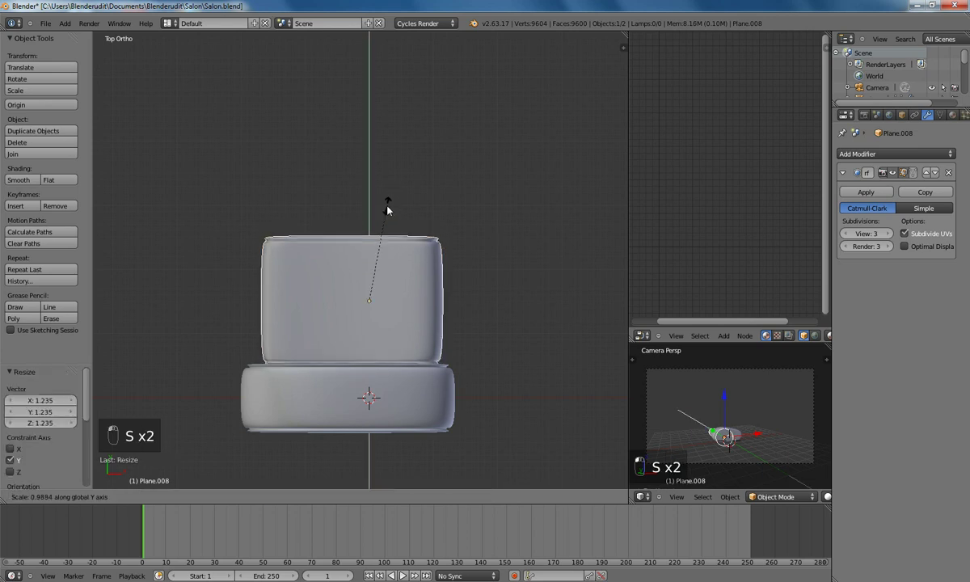
click(389, 207)
Make a linked duplicate of the side solid and place it about 3.046 along Y, on the middle solid's opposite side
middle_drag(390, 208, 478, 276)
right_click(478, 277)
key(KP_7)
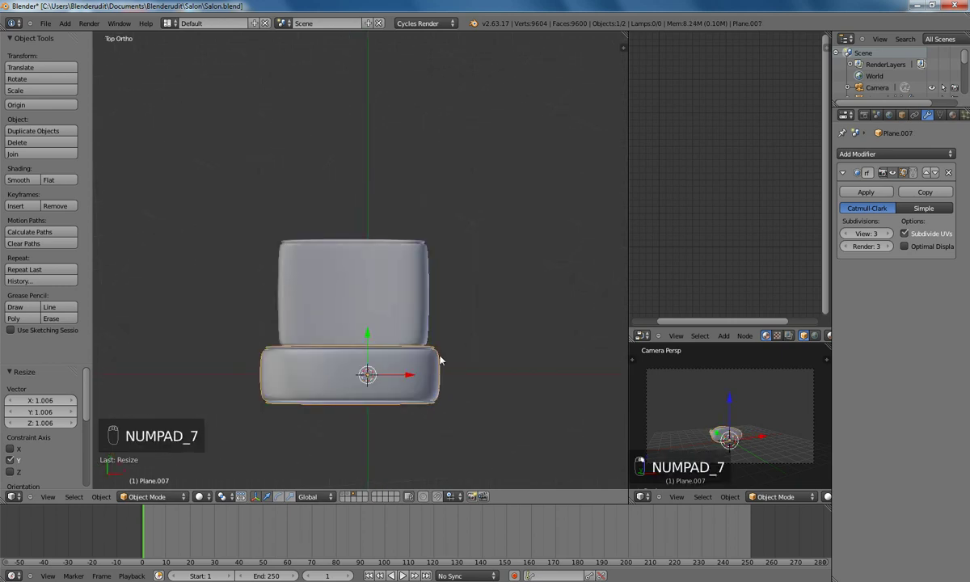
key(alt+d)
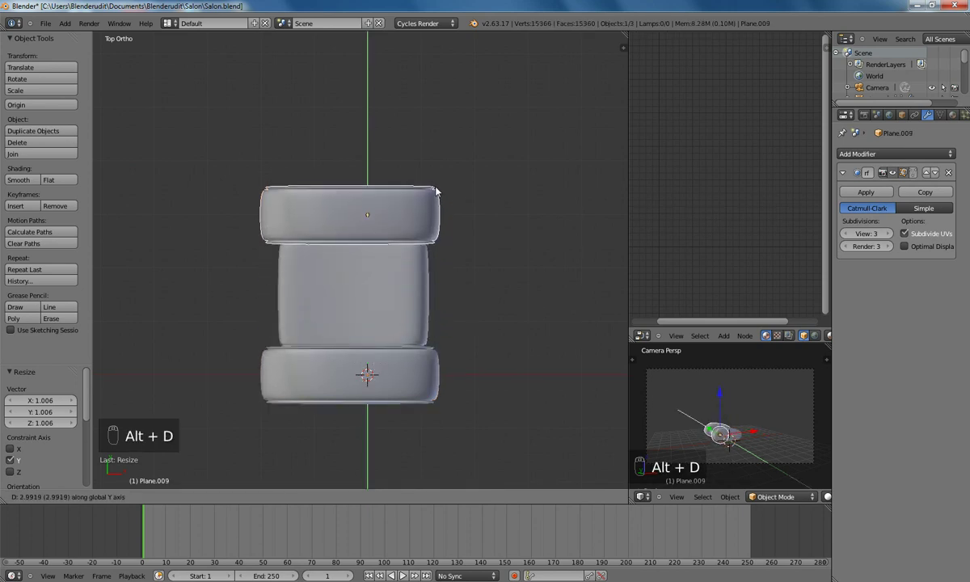
click(440, 193)
middle_drag(377, 425, 472, 165)
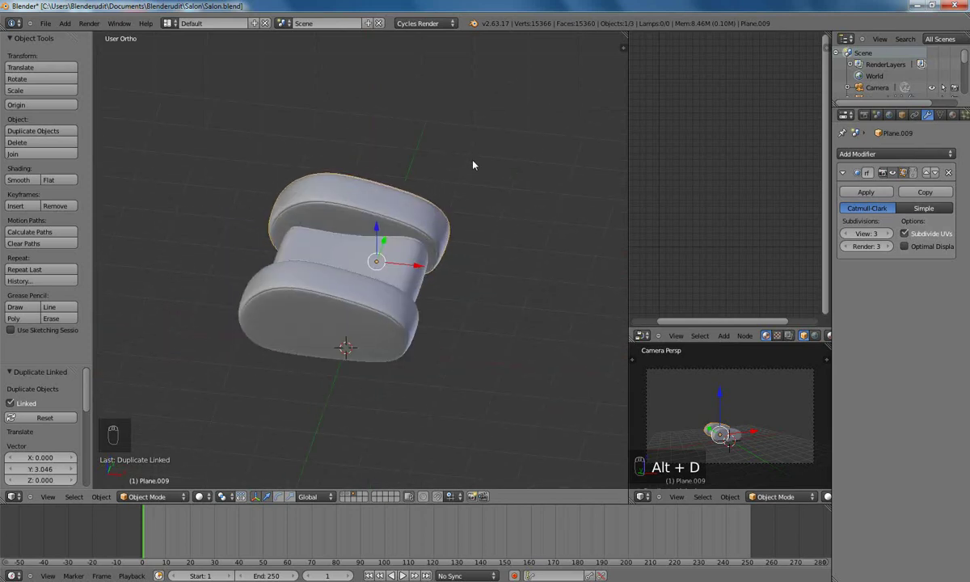
From the front view, add a plane and delete all its vertices in Edit Mode
key(KP_1)
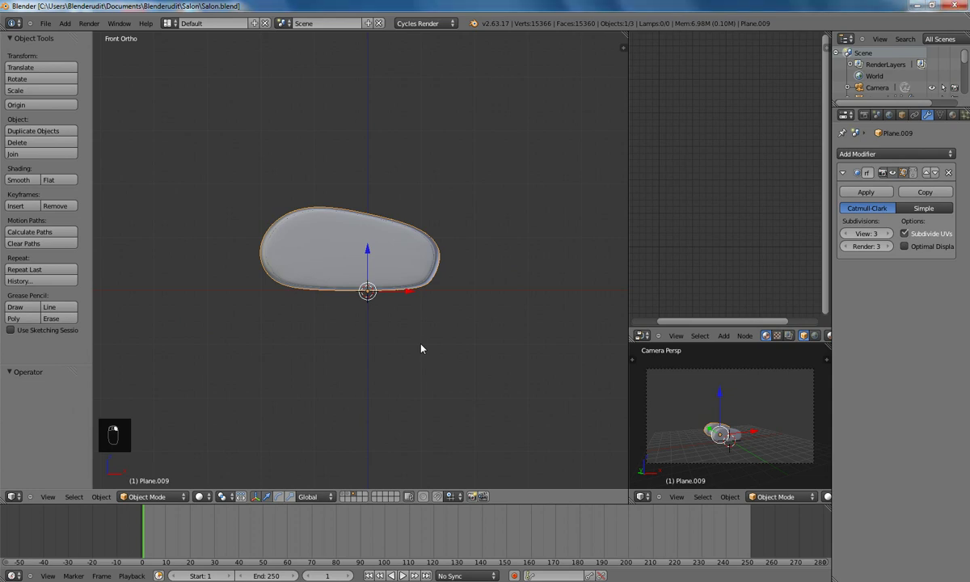
key(space)
key(Return)
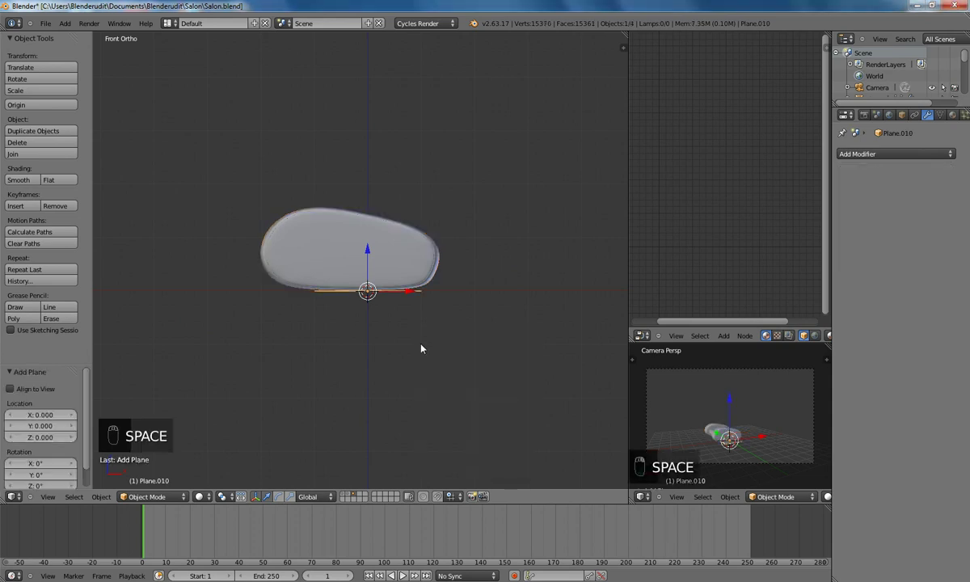
key(Tab)
key(Delete)
click(420, 343)
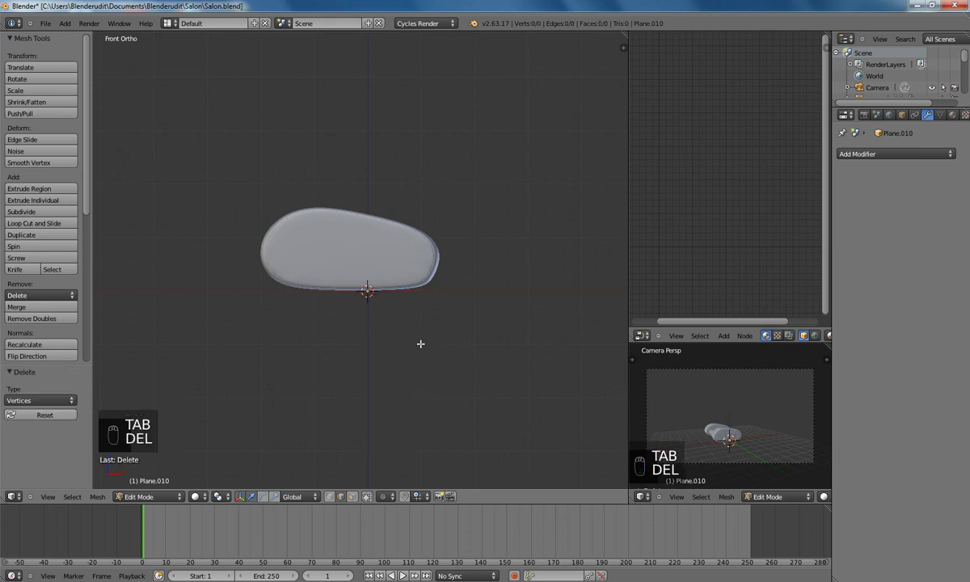
In wireframe display, place a first vertex inside the side solid's upper sloping end and extrude it along X for the backrest's bottom edge
key(z)
scroll(428, 337, up, 4)
shift+middle_drag(464, 281, 355, 319)
scroll(406, 338, up, 5)
scroll(340, 314, down, 1)
scroll(341, 314, down, 1)
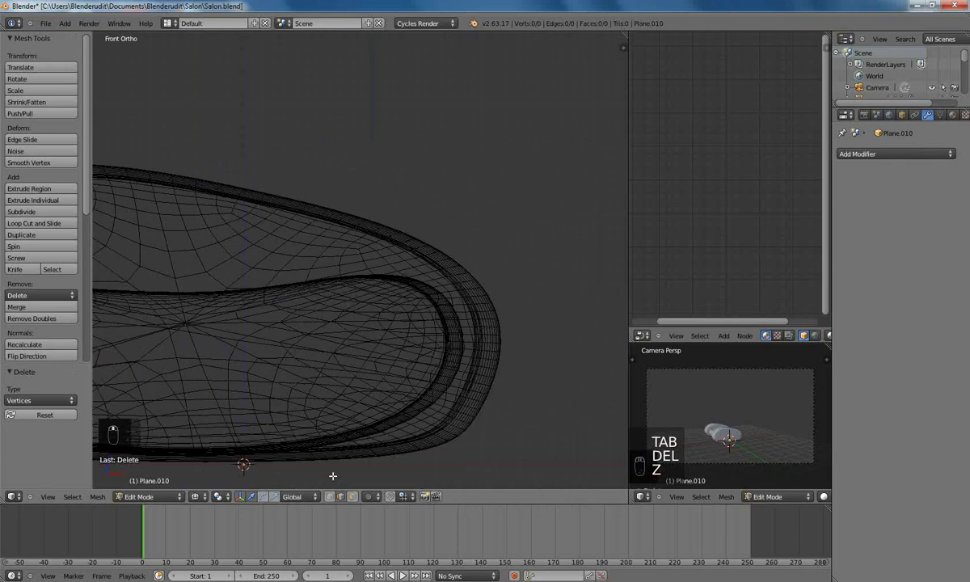
ctrl+click(320, 273)
key(e)
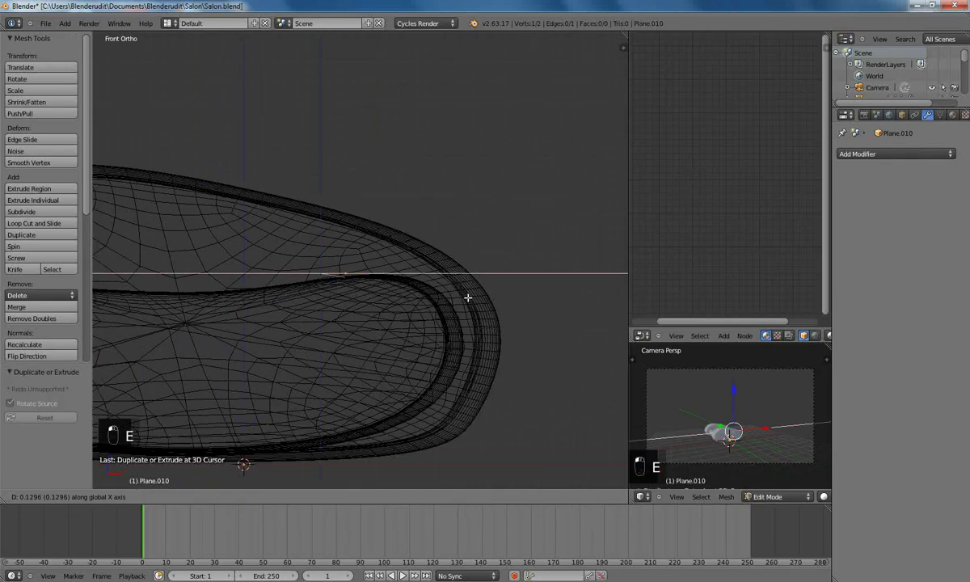
click(524, 310)
Extrude five more vertices upward and outward to draw the backrest's curved rear edge and the short edge at its tip
scroll(521, 305, down, 3)
key(e)
click(530, 260)
scroll(516, 303, down, 1)
key(e)
click(529, 260)
key(e)
click(543, 257)
key(e)
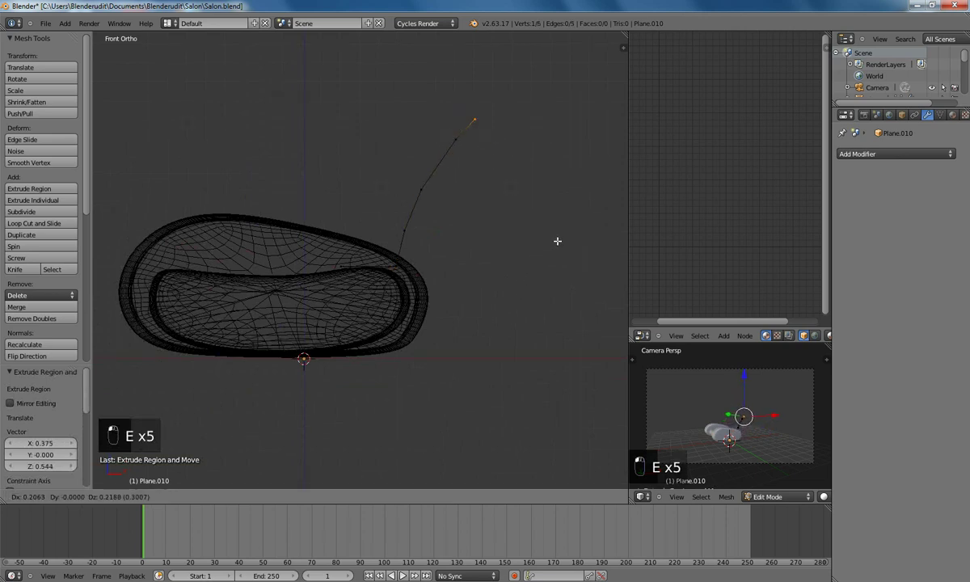
click(564, 237)
key(e)
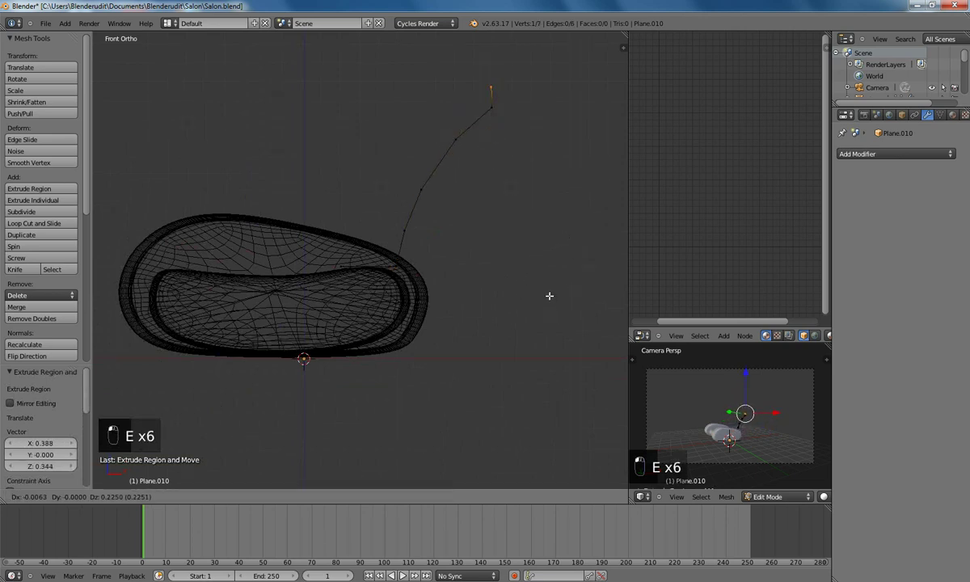
click(544, 299)
Extrude four vertices across the tip and down the backrest's front edge, and join the last one to the first vertex
key(e)
click(505, 297)
key(e)
click(453, 330)
key(e)
click(406, 376)
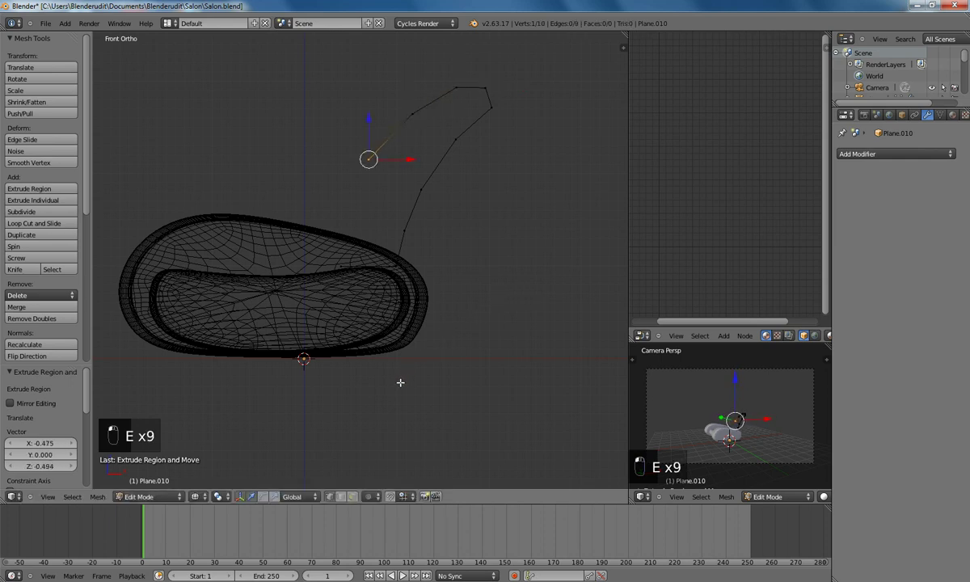
key(e)
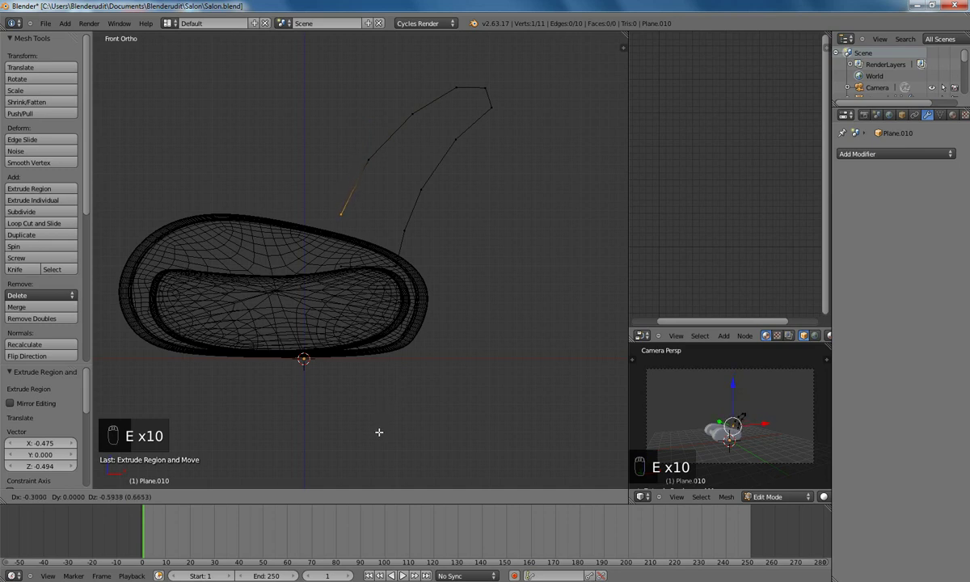
click(379, 432)
shift+right_click(341, 266)
key(f)
key(a)
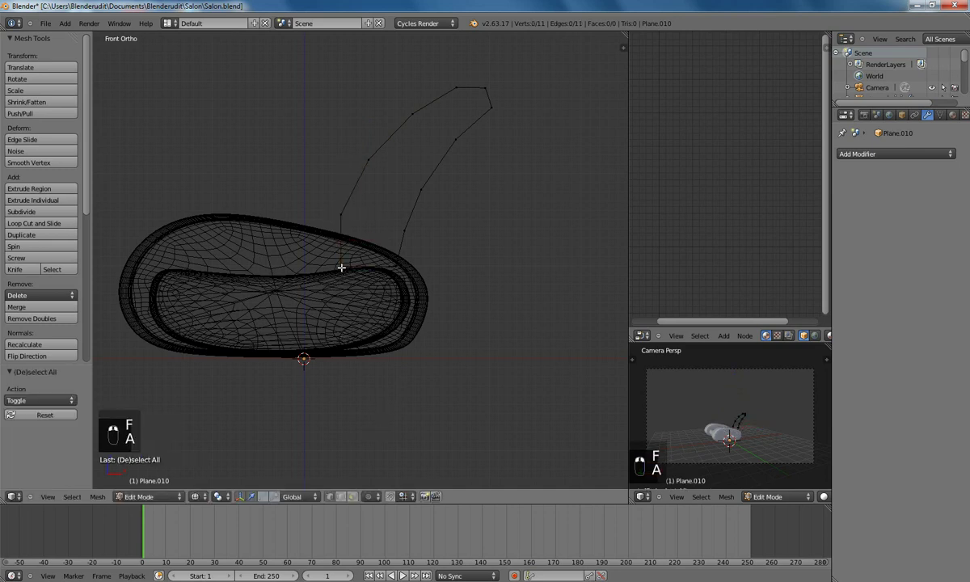
Move the outline's bottom front vertex about -0.18 along X, and fill the whole outline with a face
key(g)
key(x)
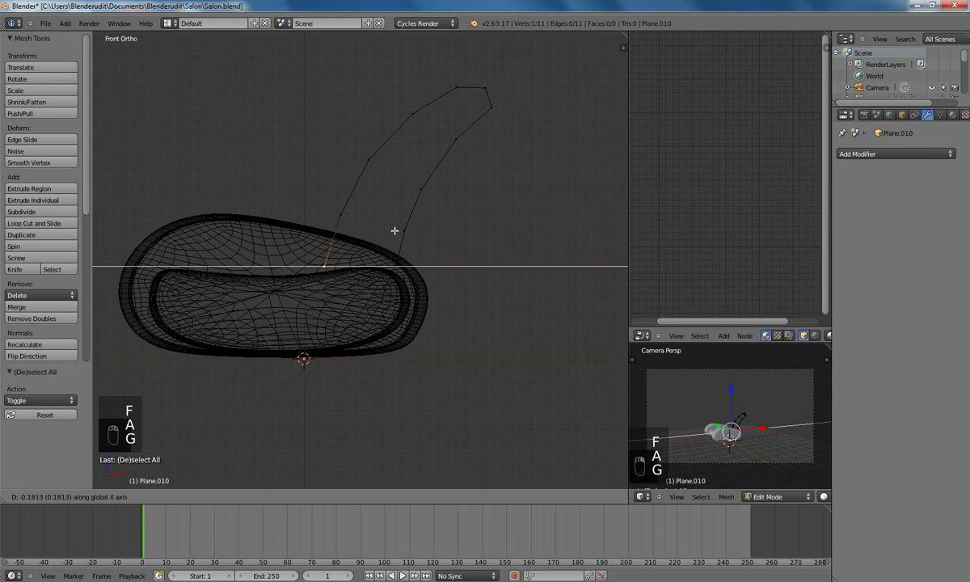
click(420, 259)
key(a)
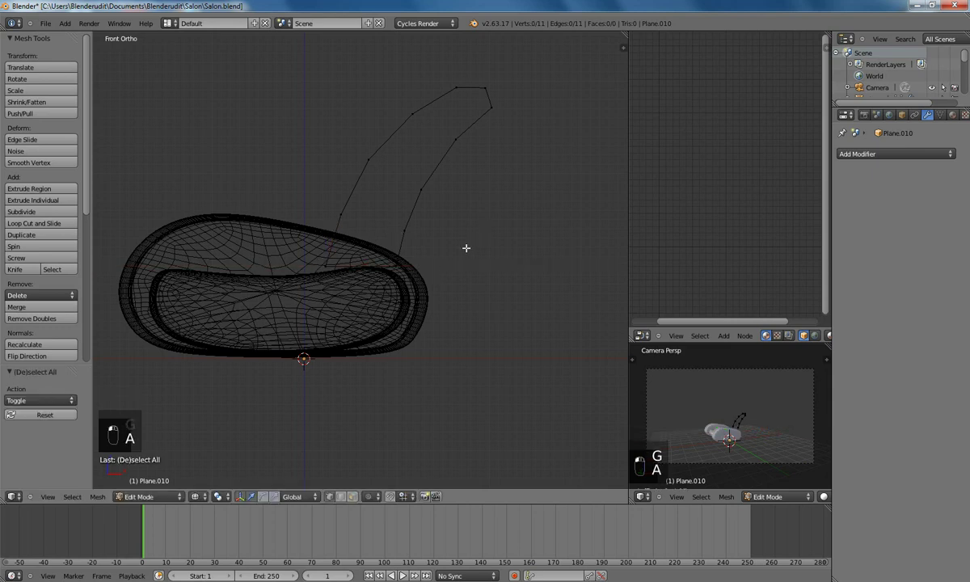
key(a)
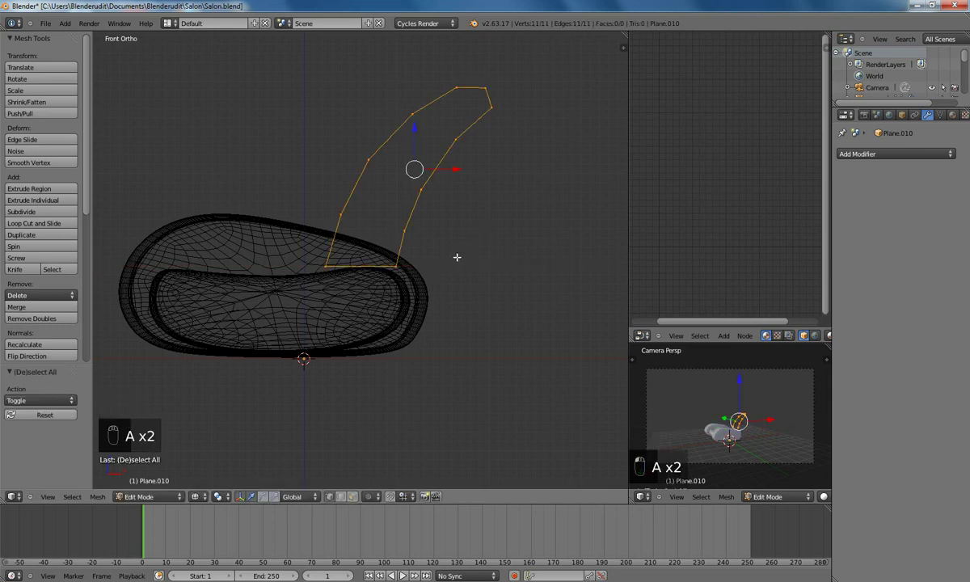
key(f)
In Object Mode from the top view, move the backrest outline about 1.48 along Y to the middle of the seat
key(KP_7)
key(Tab)
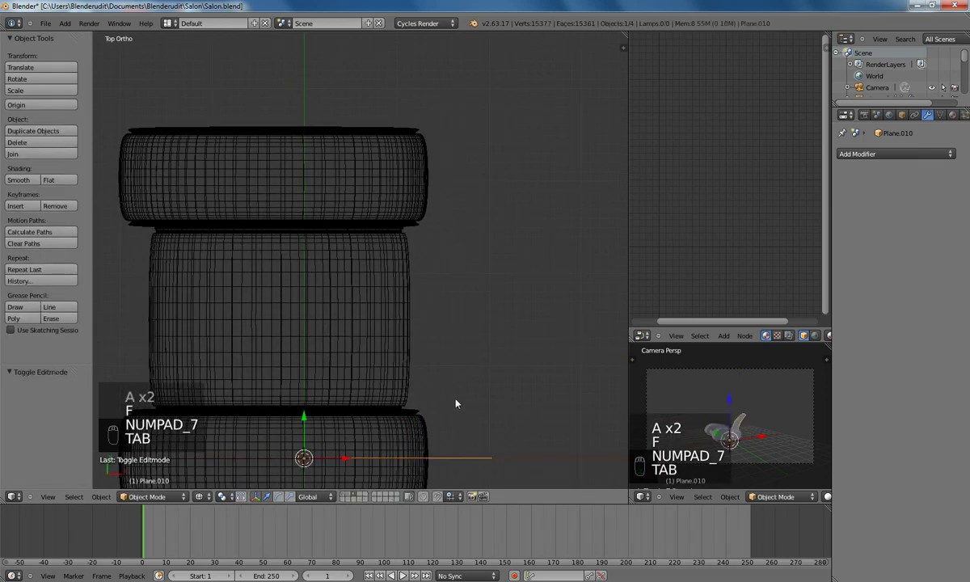
key(g)
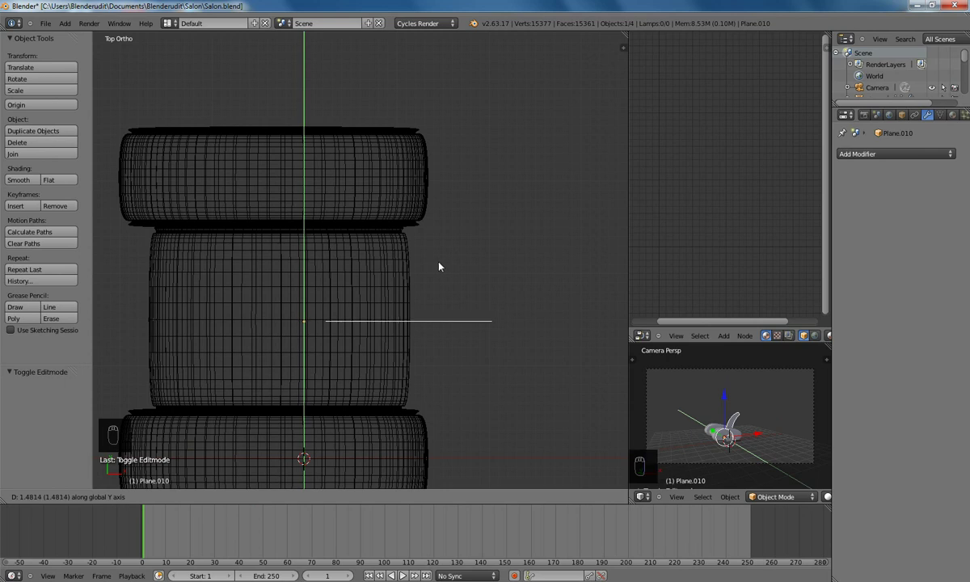
click(436, 266)
In Edit Mode, move the backrest face about -0.769 along Y toward the first side solid
key(Tab)
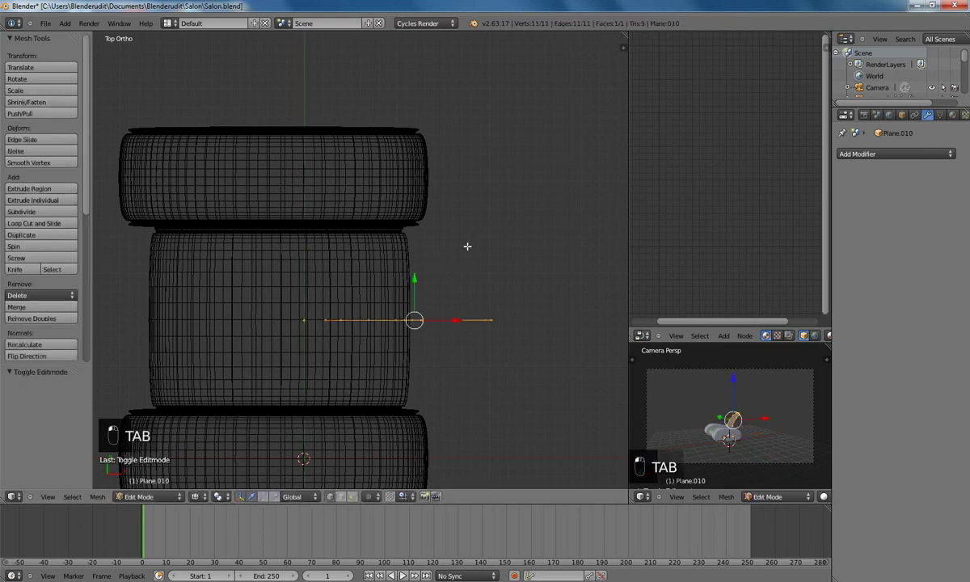
key(g)
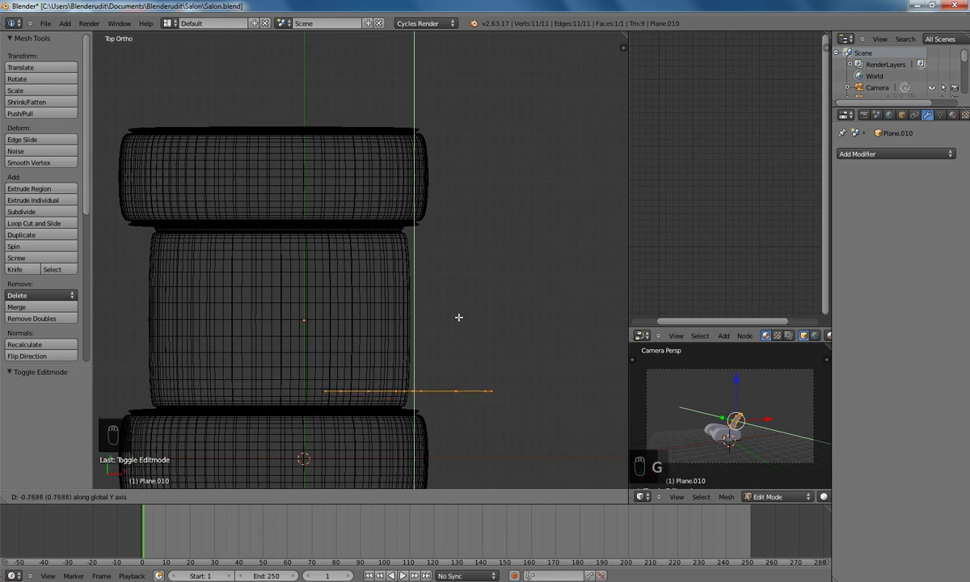
click(461, 331)
Extrude the backrest face about 1.377 along Y and move the new face a further 0.208 along Y
scroll(472, 363, down, 2)
key(e)
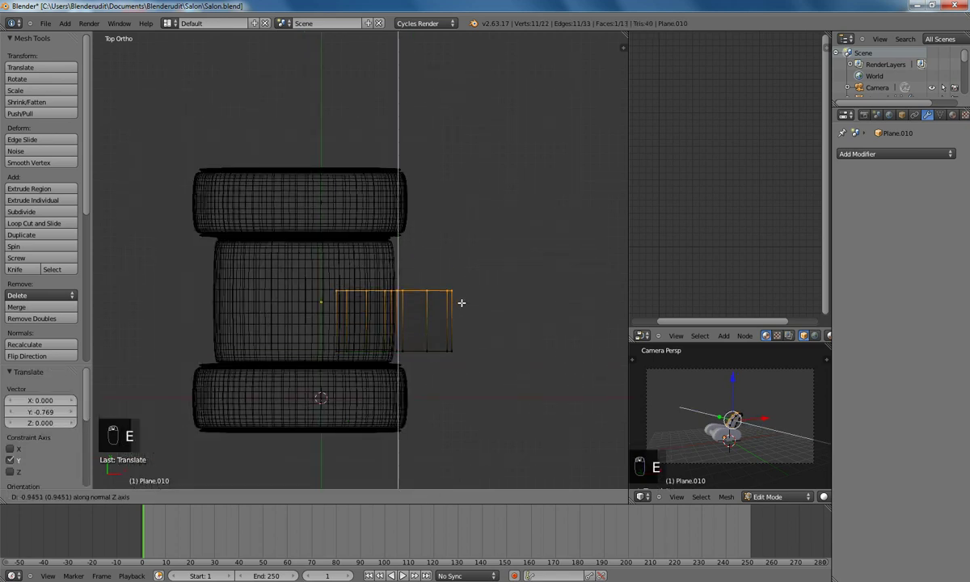
click(461, 294)
scroll(502, 324, up, 3)
key(g)
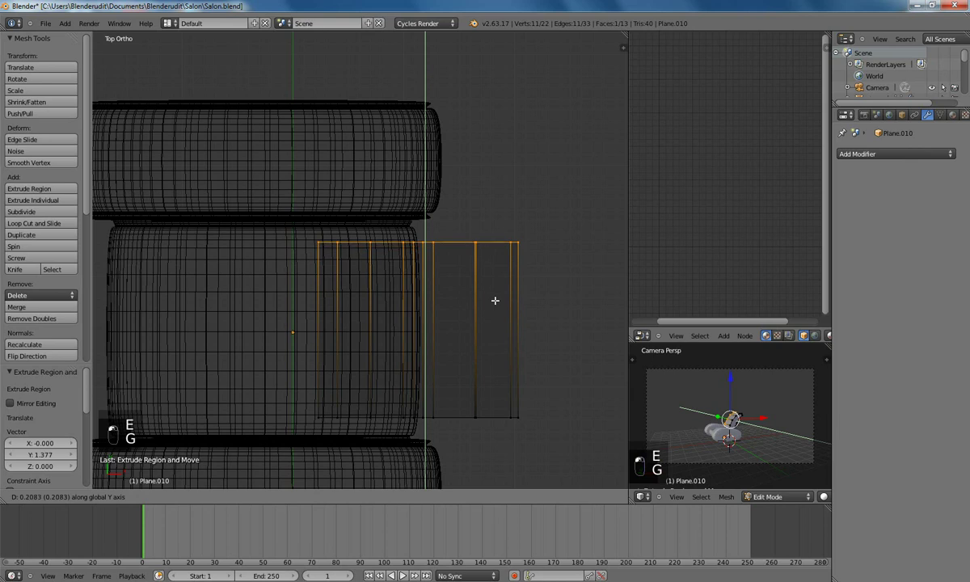
click(494, 300)
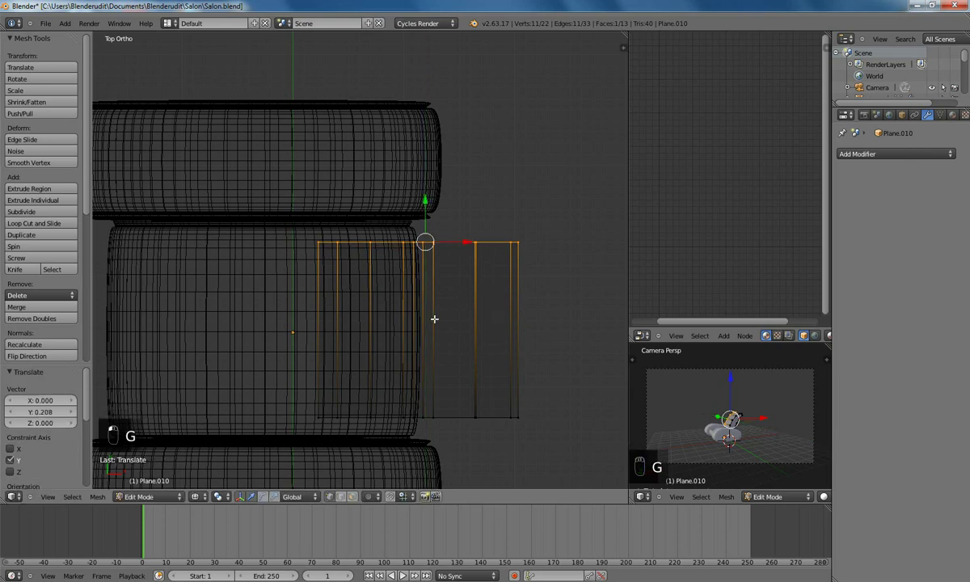
Return to Object Mode in solid display and shade the backrest smooth
scroll(446, 341, down, 3)
key(z)
mouse_move(444, 367)
middle_down()
mouse_move(384, 279)
mouse_move(418, 313)
mouse_move(444, 277)
mouse_move(315, 279)
middle_up()
key(Tab)
click(13, 181)
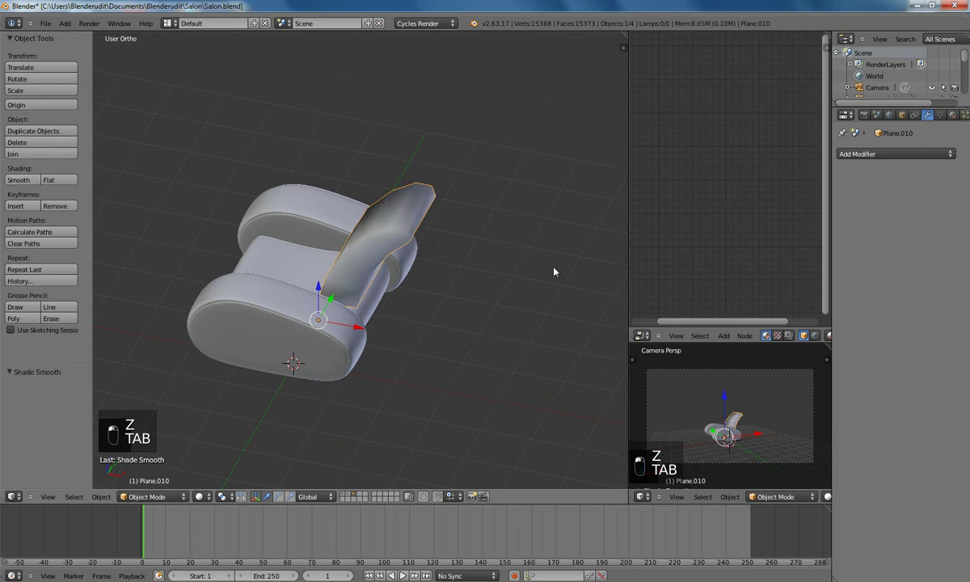
Add a Subdivision Surface modifier to the backrest with 3 view and 3 render subdivisions
click(798, 153)
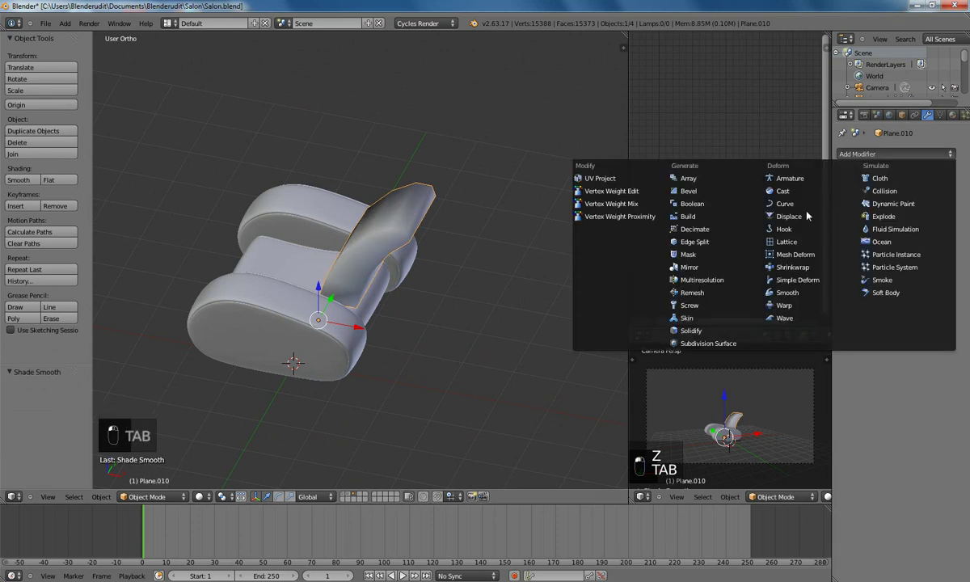
click(695, 343)
click(888, 246)
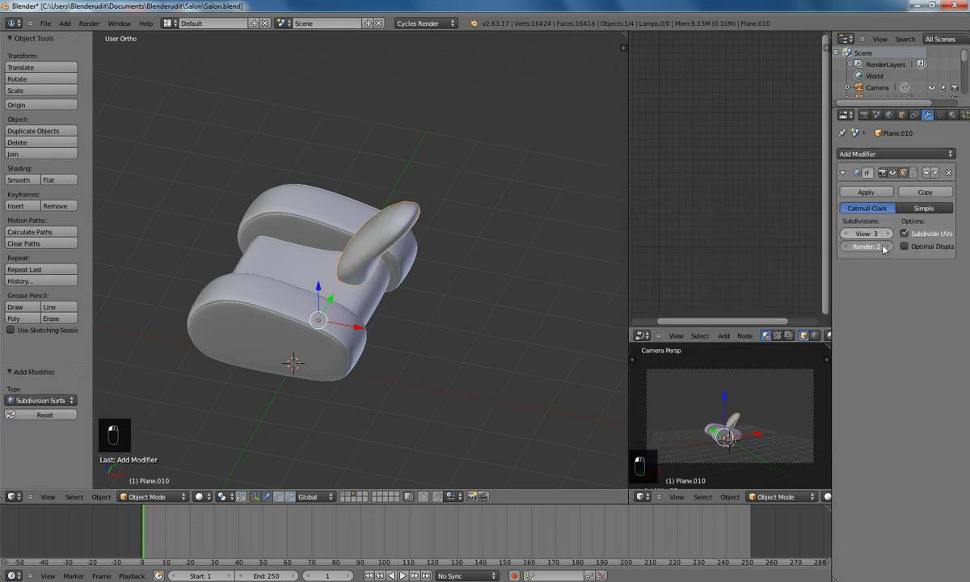
In Edit Mode from the top view, box-select the backrest's unselected side so both large side faces are selected
middle_drag(415, 268, 311, 220)
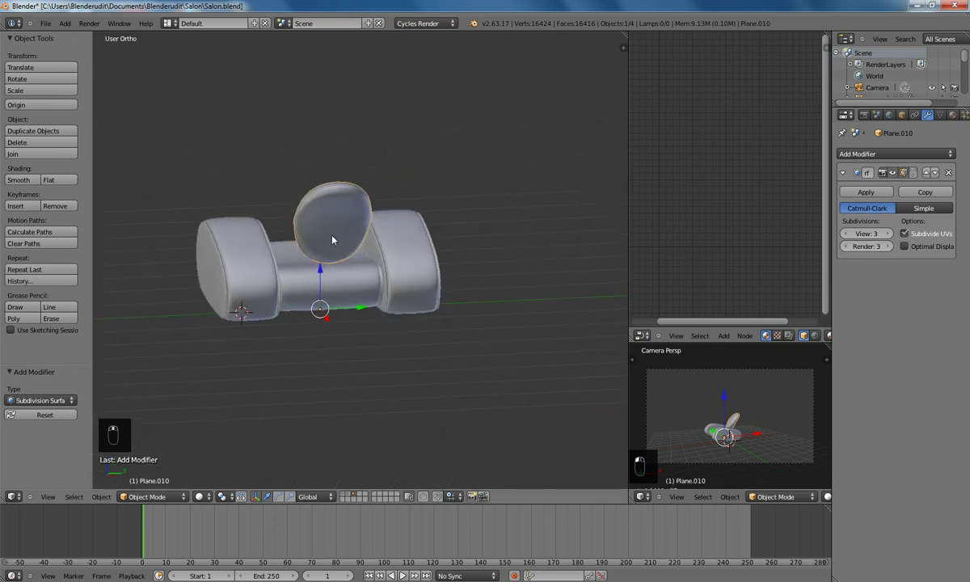
key(Tab)
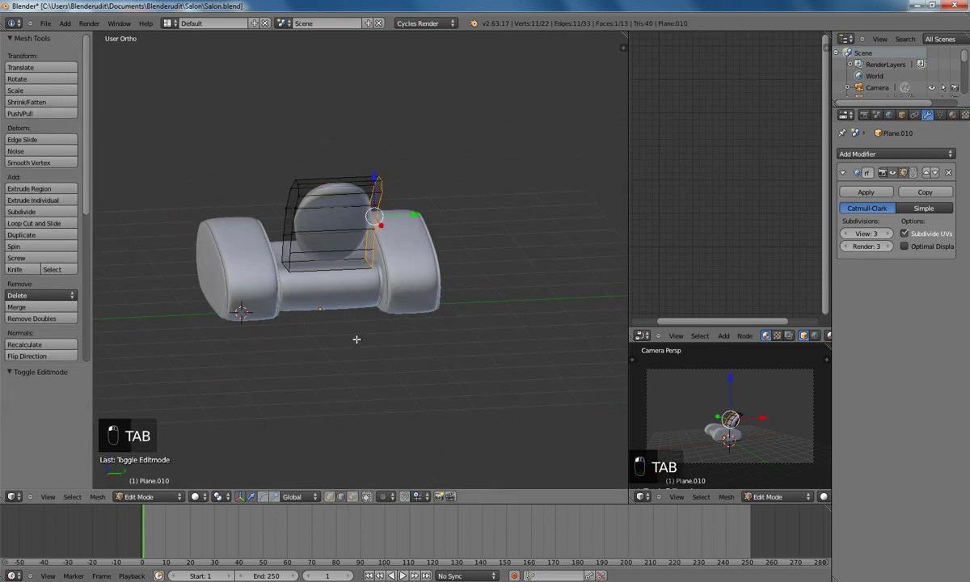
key(KP_7)
key(b)
drag(340, 310, 453, 339)
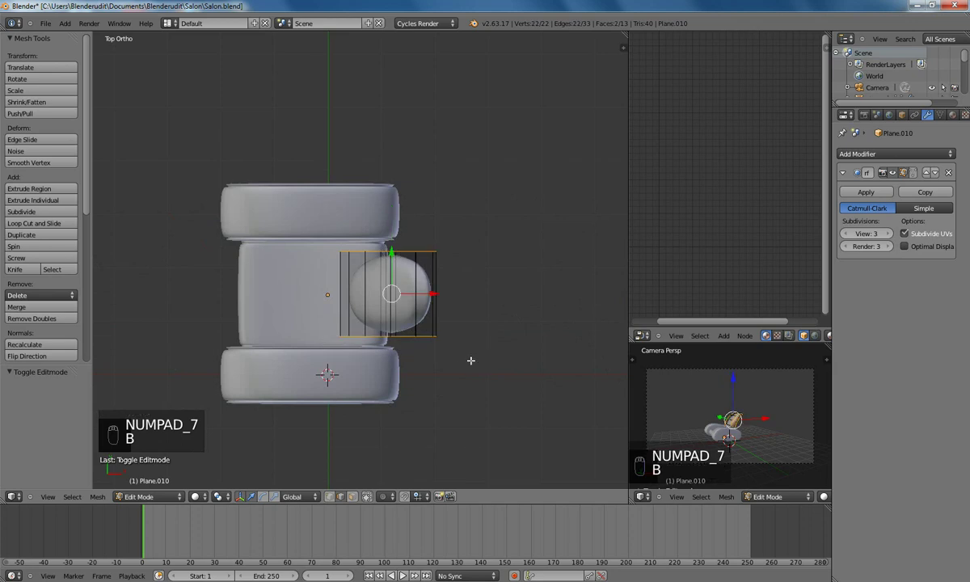
From a side view, extrude both backrest side faces in place and scale them to about 0.91
key(KP_1)
key(KP_6)
key(KP_6)
key(KP_6)
key(KP_6)
key(KP_6)
key(KP_6)
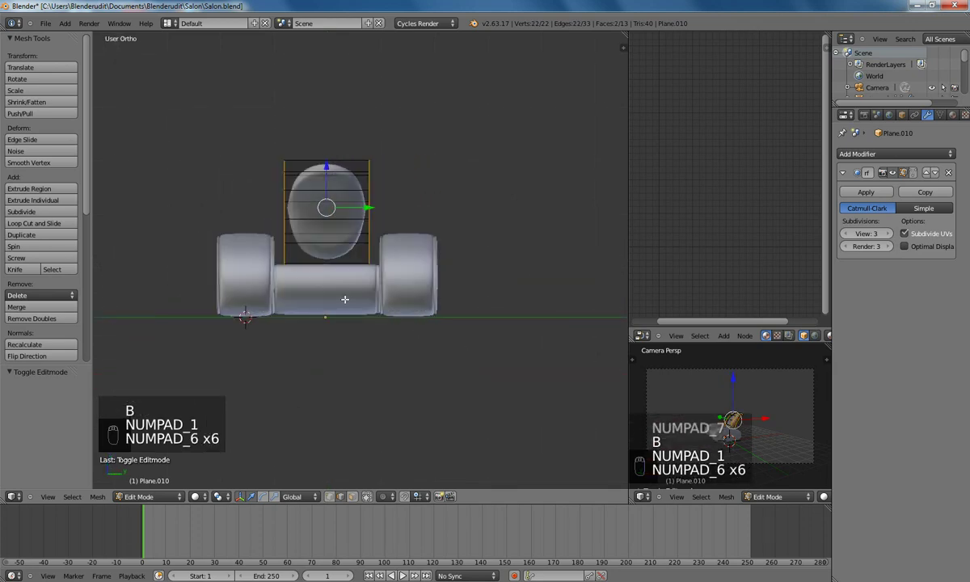
scroll(344, 299, up, 3)
key(e)
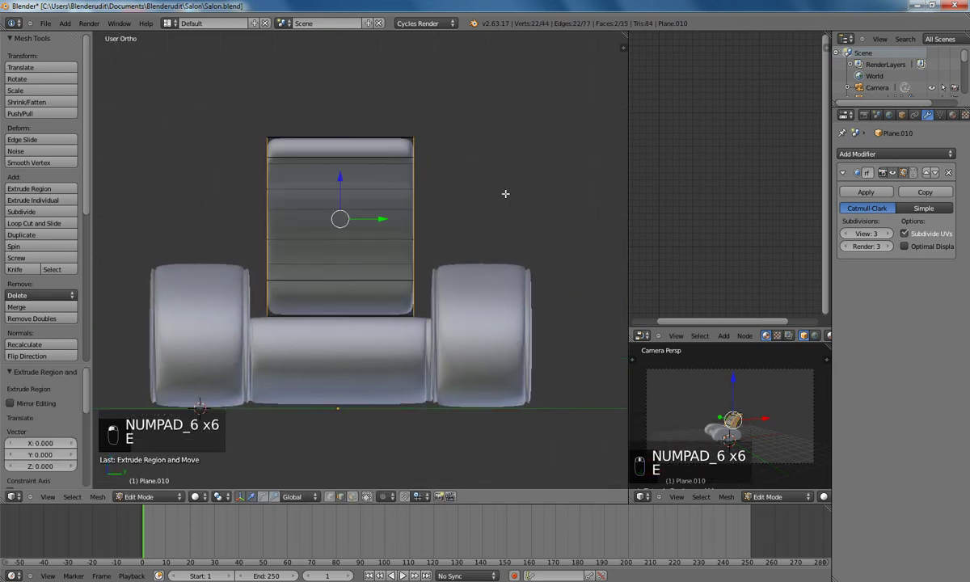
key(s)
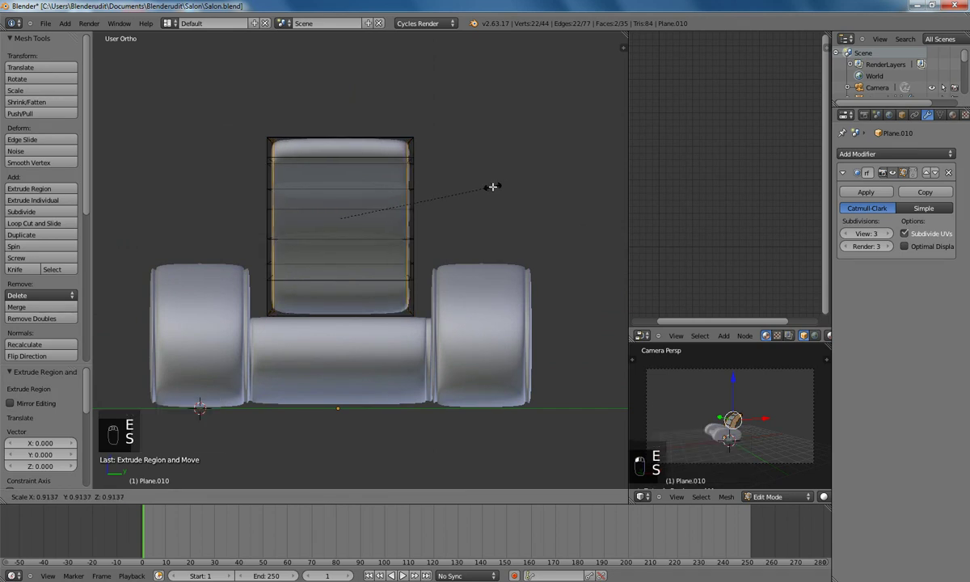
click(493, 186)
Extrude both backrest side faces in place again and scale them along Y to about 1.04
scroll(492, 187, up, 1)
key(e)
click(492, 187)
key(s)
key(y)
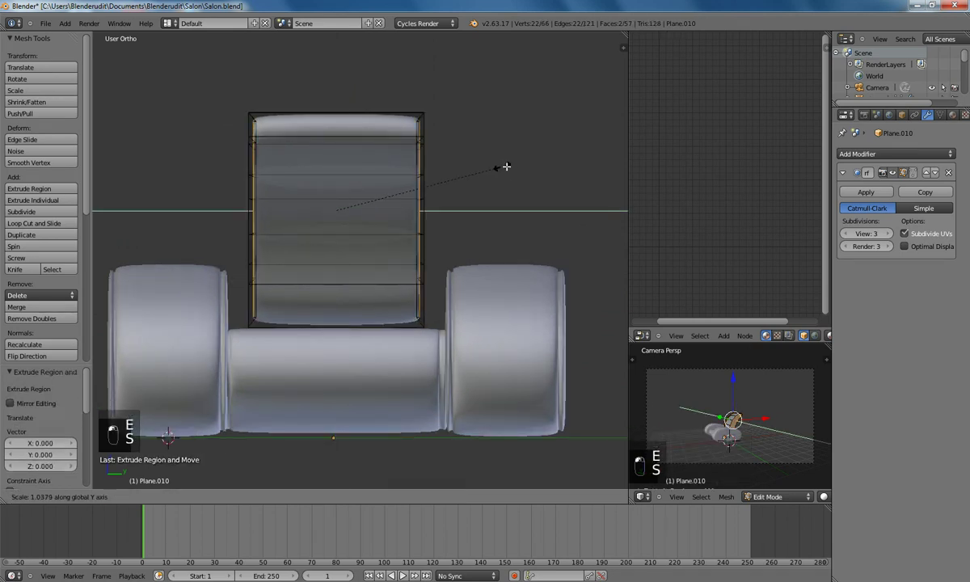
click(510, 167)
Extrude the backrest side faces in place once more, scale them to about 1.08, and return to Object Mode
key(e)
click(514, 168)
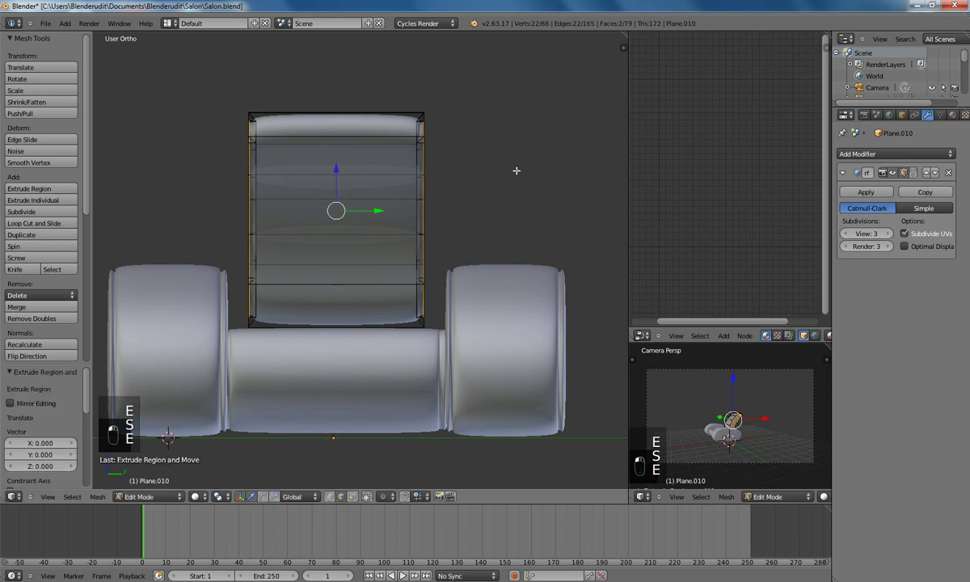
key(s)
click(531, 169)
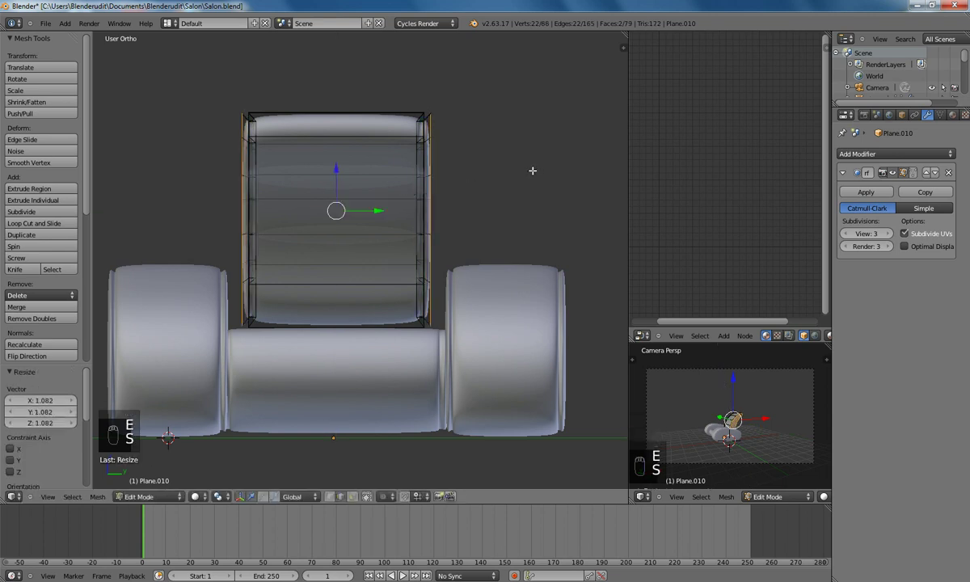
key(Tab)
middle_drag(333, 245, 496, 329)
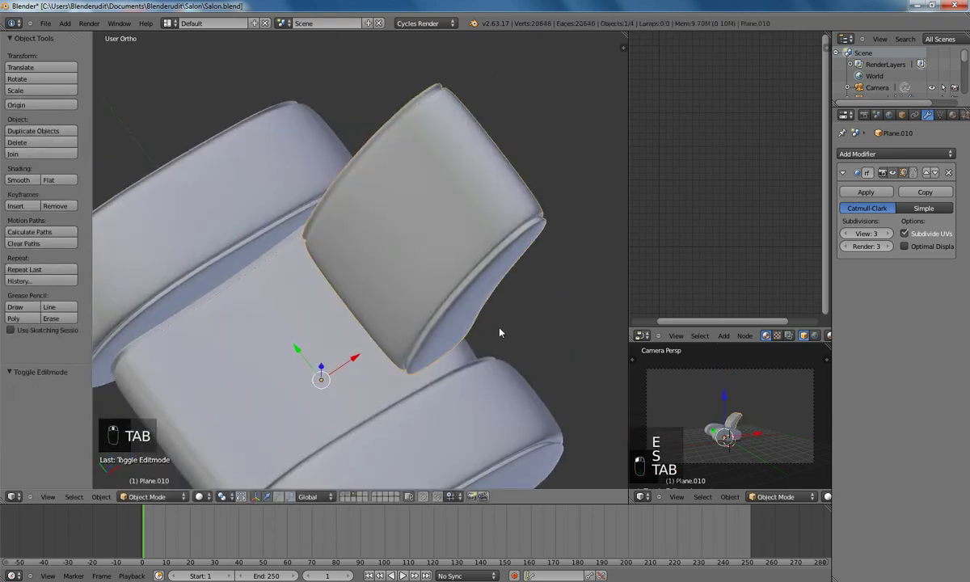
Widen the backrest along Y to about 1.26, then rescale it along Y to 0.97 to fit between the arms
key(KP_7)
key(s)
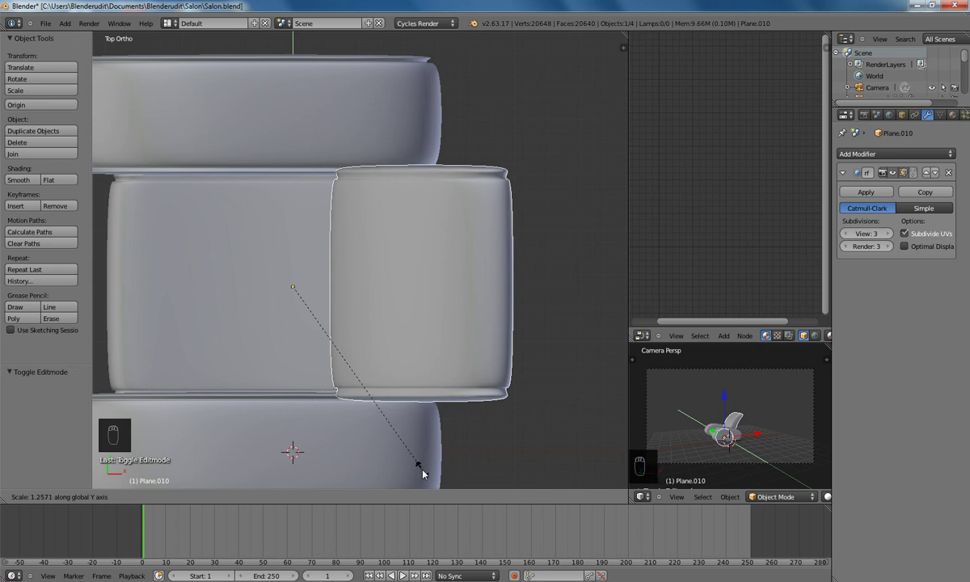
click(416, 463)
middle_drag(381, 301, 517, 276)
key(s)
key(y)
click(516, 281)
Lower the backrest along Z by about 0.14 onto the seat and deselect everything
key(g)
key(z)
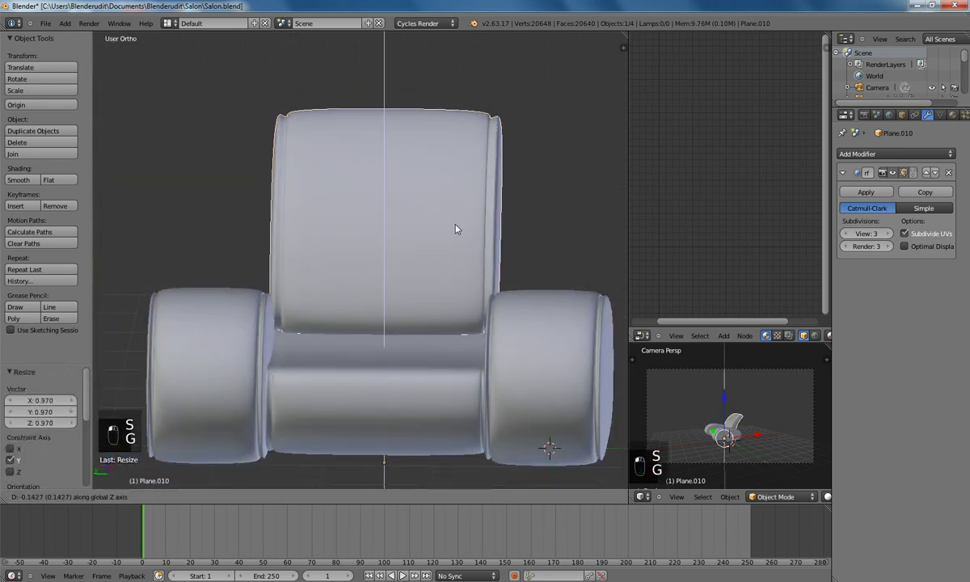
click(456, 228)
middle_drag(462, 219, 346, 300)
scroll(367, 274, down, 5)
key(a)
scroll(407, 275, down, 3)
Select the near armrest and create a new material for it named Canape
key(KP_1)
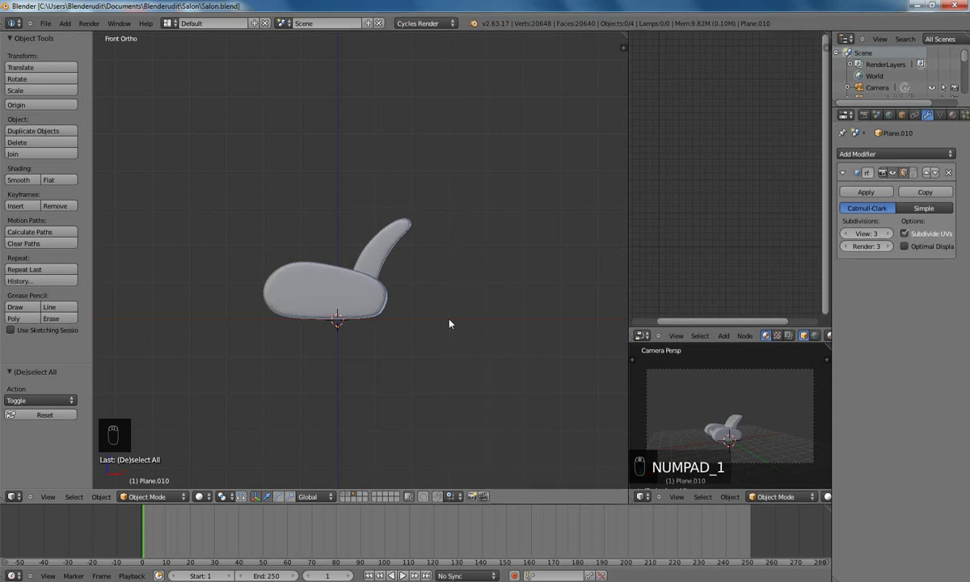
right_click(397, 269)
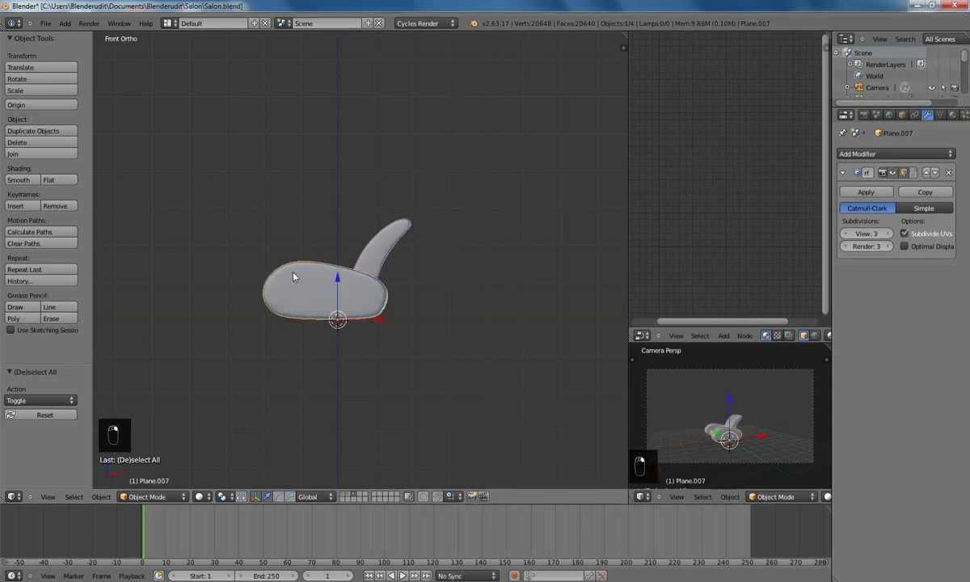
middle_drag(397, 269, 473, 306)
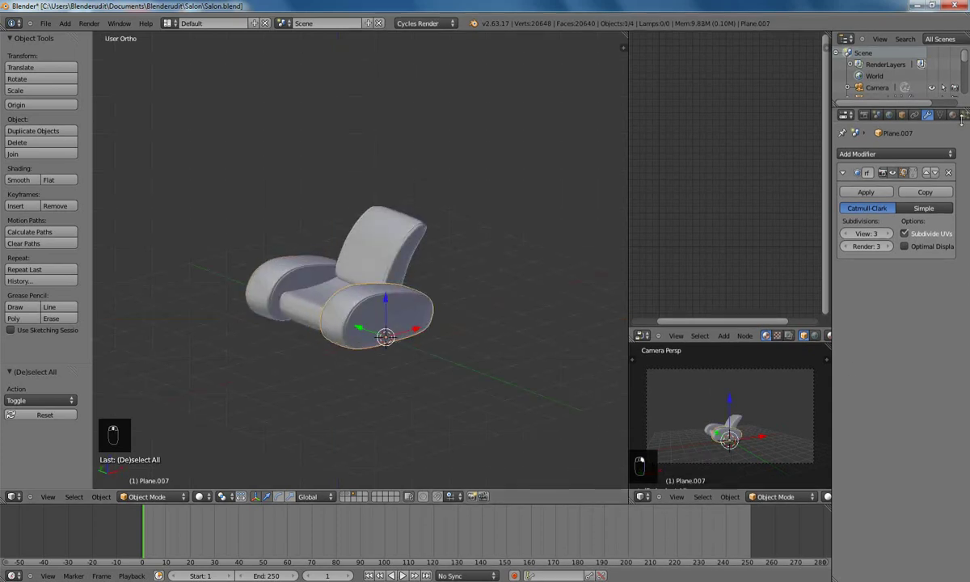
click(953, 116)
click(865, 191)
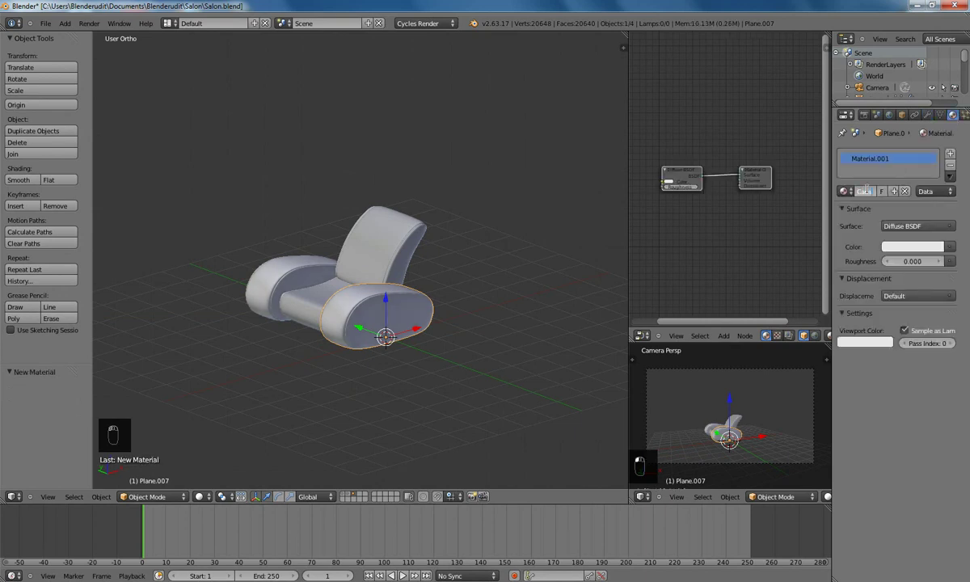
text(Canape)
key(Return)
Make the Canape surface a Mix Shader combining a Diffuse BSDF and a Glossy BSDF
click(909, 226)
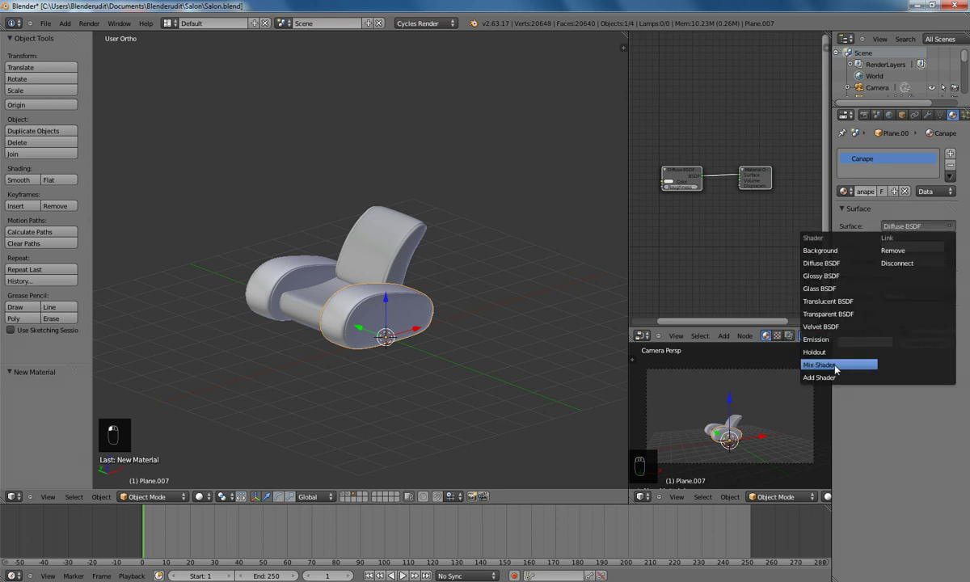
click(835, 365)
click(894, 264)
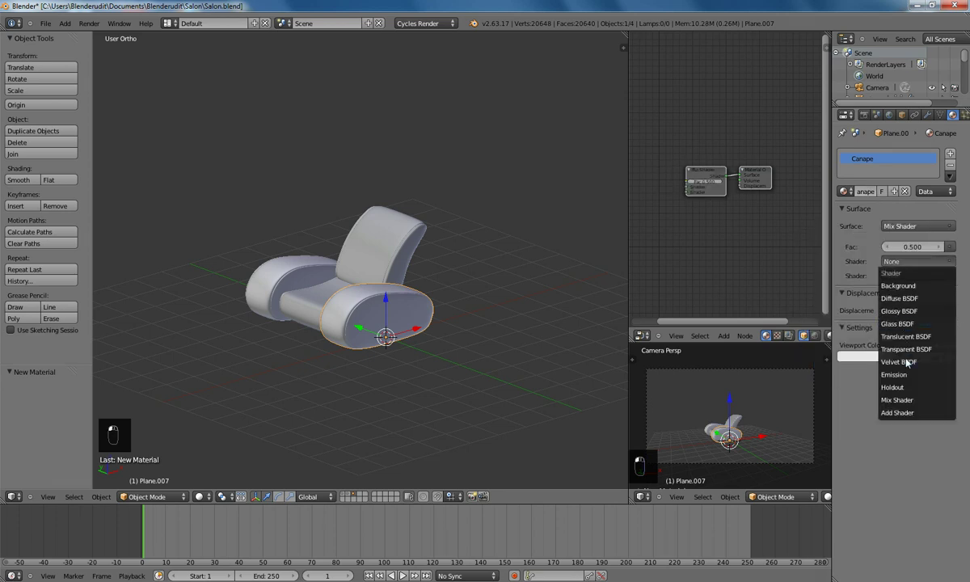
click(896, 298)
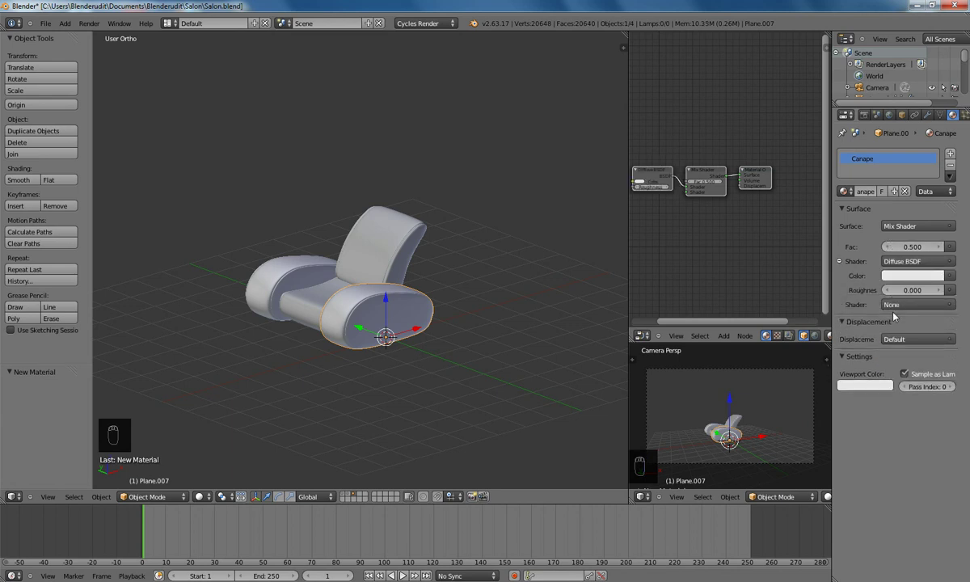
click(894, 305)
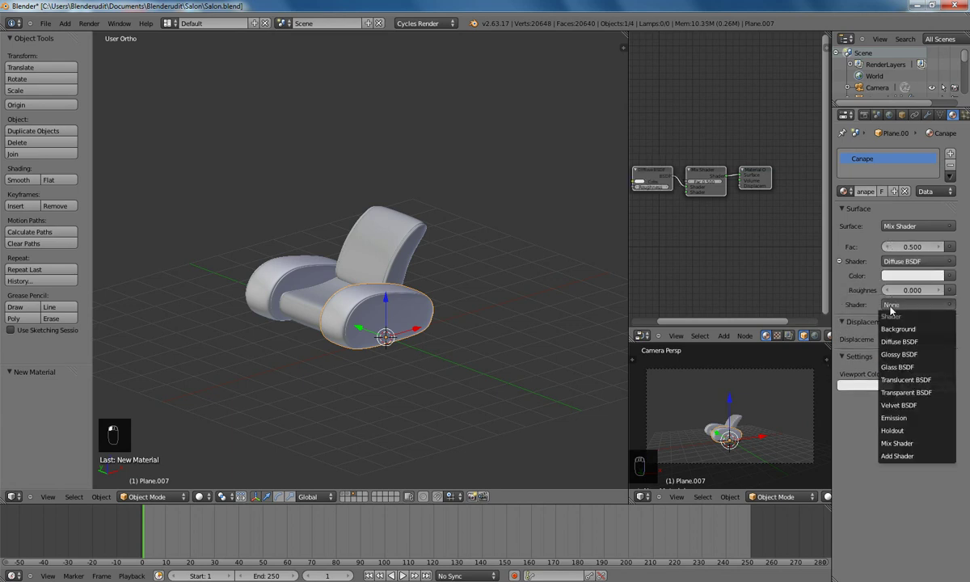
click(899, 354)
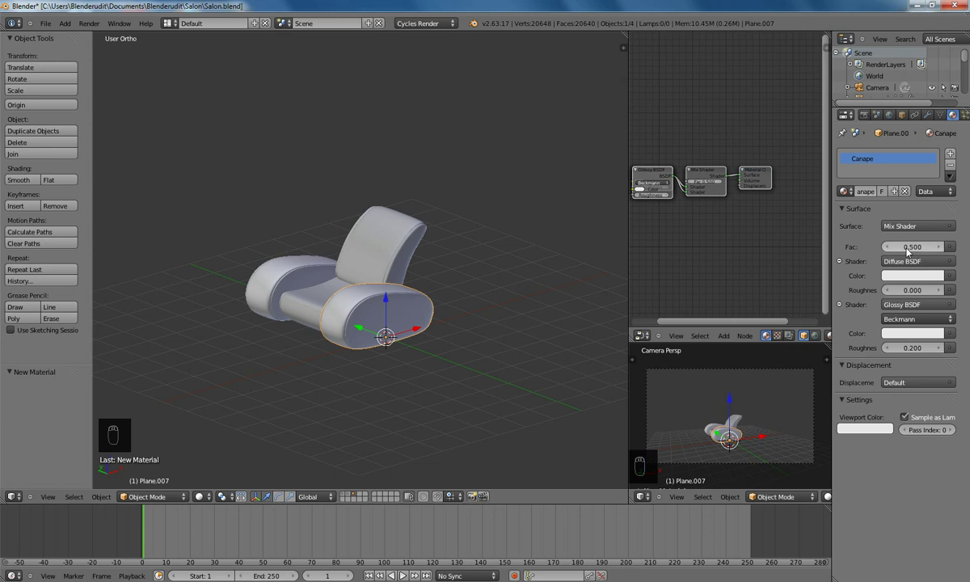
Set the mix factor to 0.1 and the diffuse color to a dusty pink with R 0.5 and G 0.4
key(Return)
click(898, 278)
click(874, 225)
text(0)
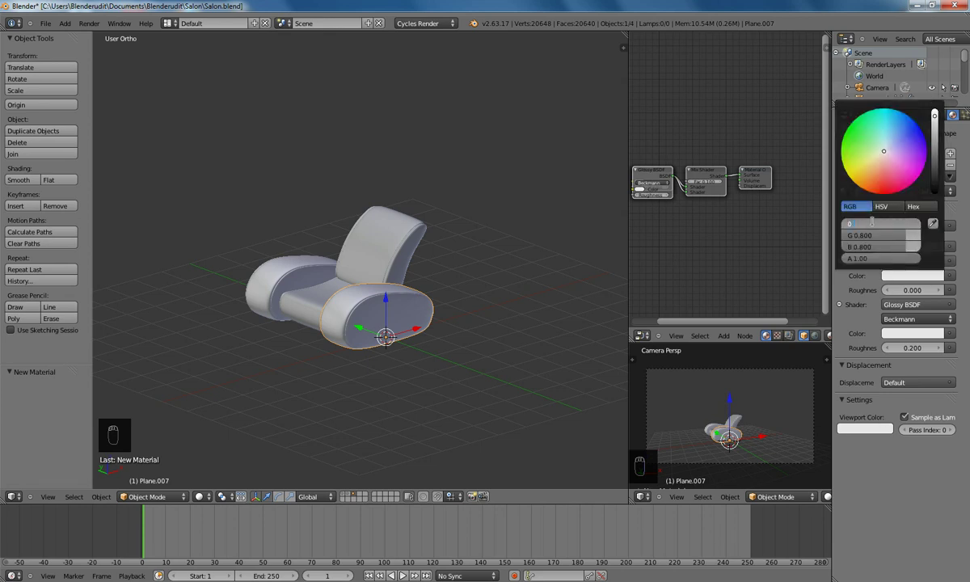
text(.5)
key(Return)
text(0.4)
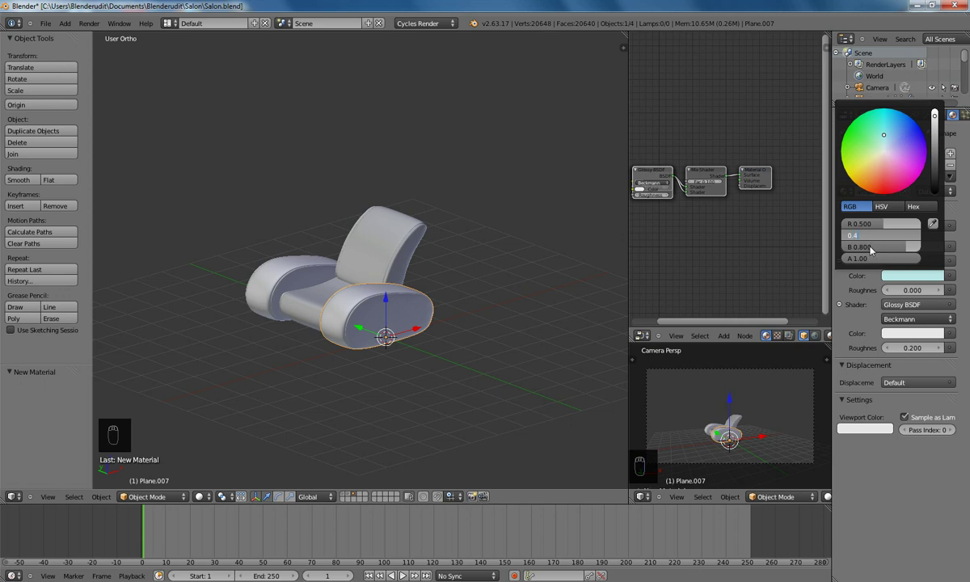
key(Return)
click(867, 247)
text(0)
key(Return)
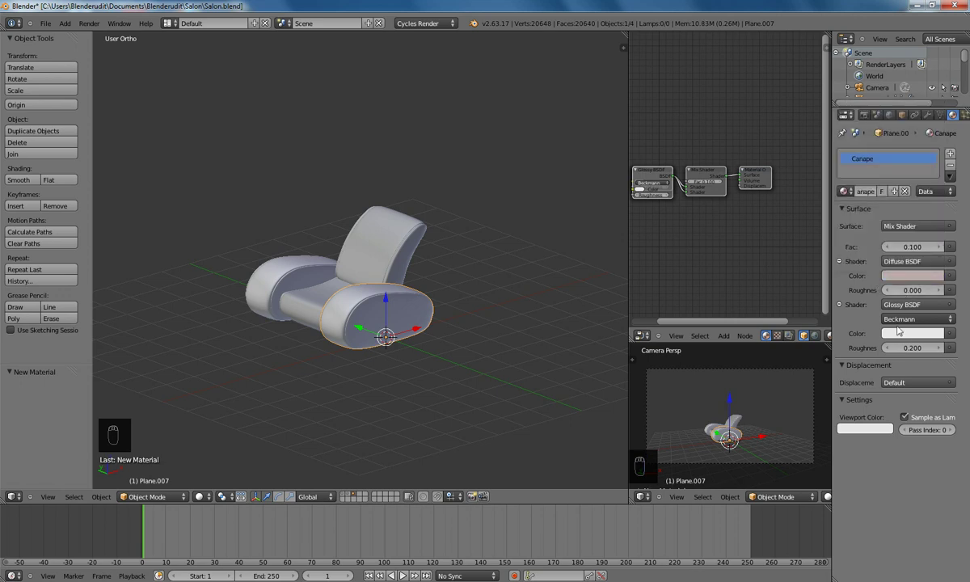
Set the Glossy BSDF roughness to 0.3 and match the viewport color to the pink diffuse color
click(910, 348)
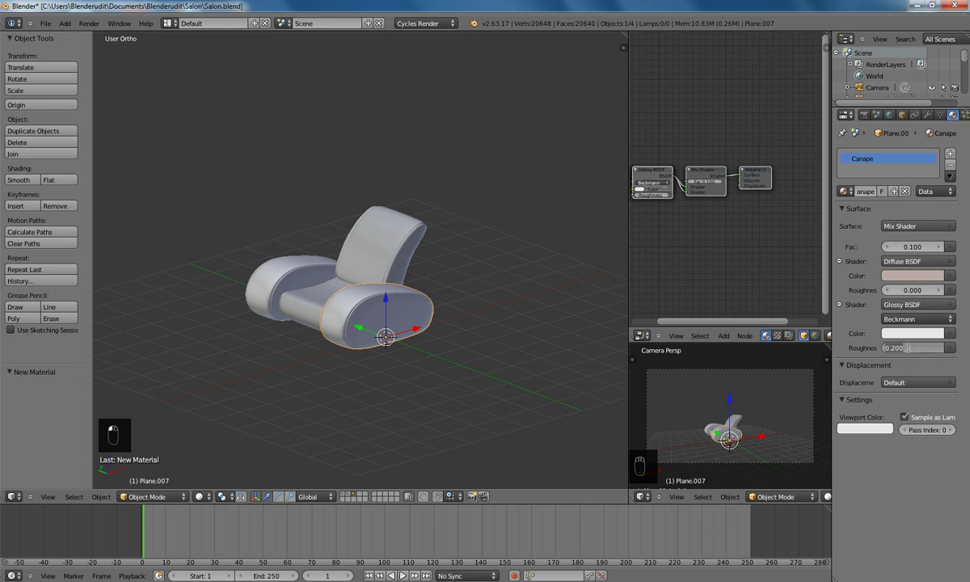
key(Return)
click(874, 429)
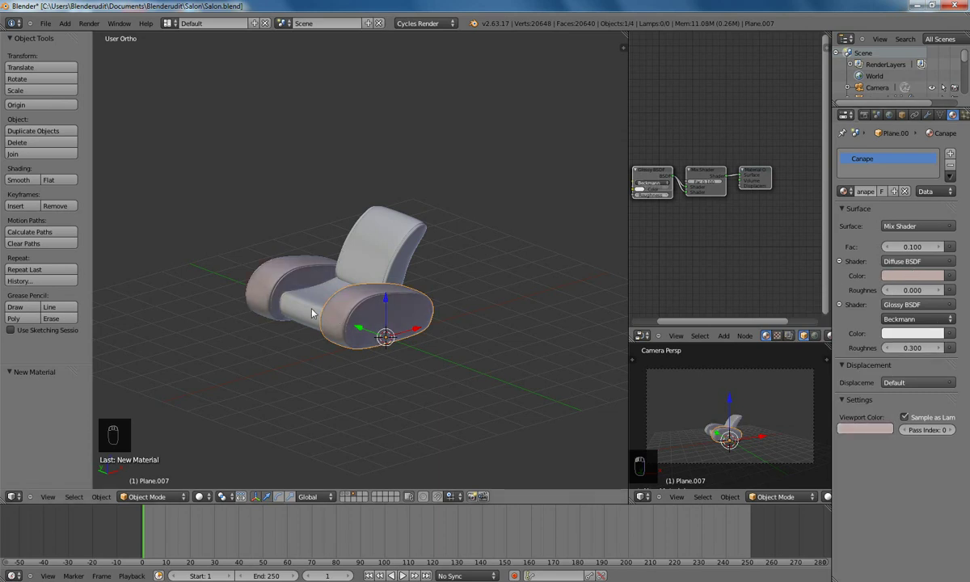
Assign the existing Canape material to the seat and to the backrest
right_click(292, 288)
click(843, 191)
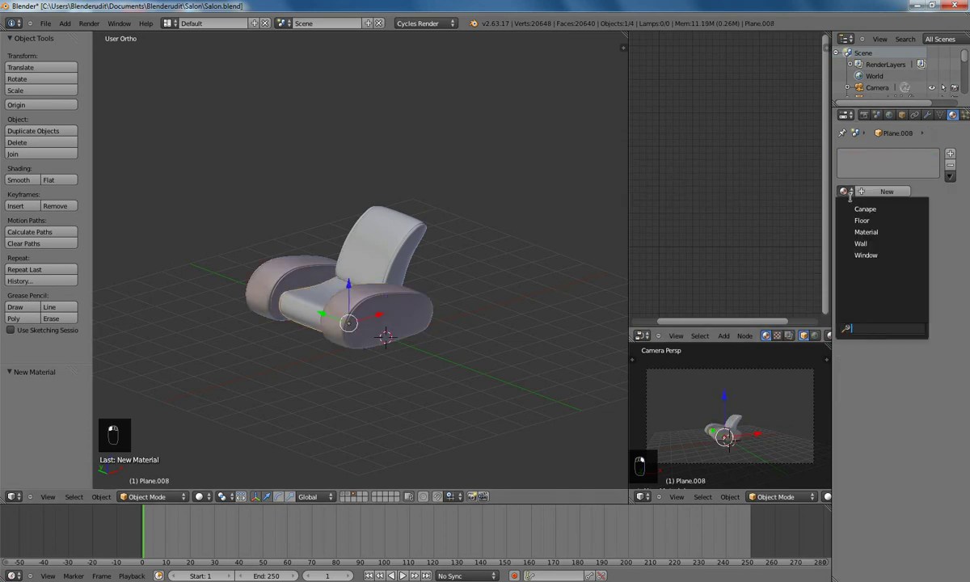
click(863, 209)
right_click(395, 238)
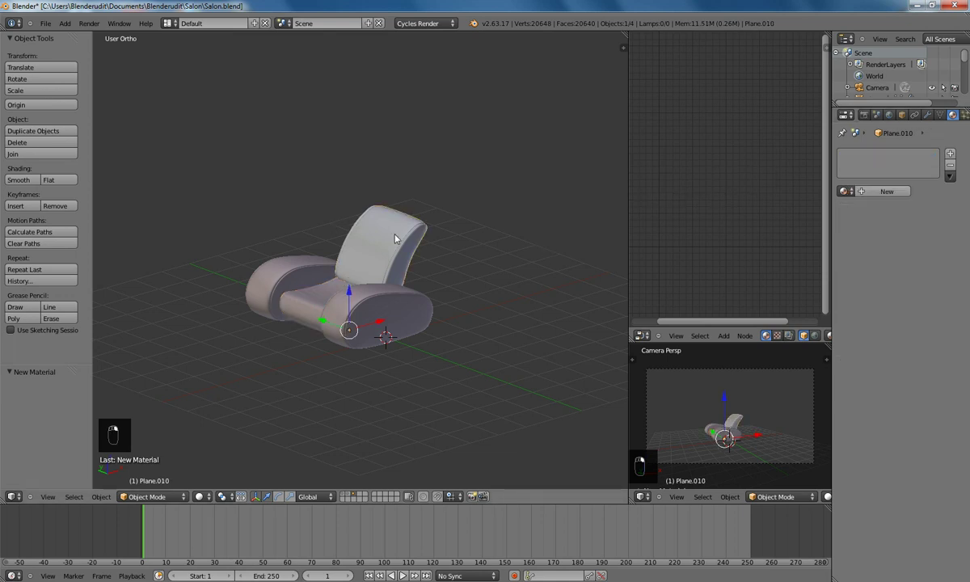
click(843, 191)
click(863, 208)
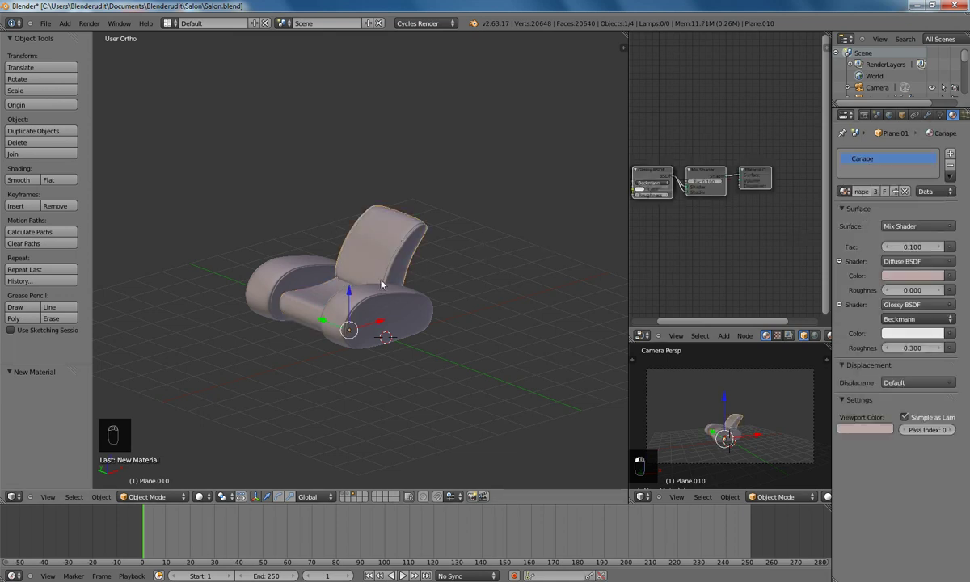
From the top view, select all four armchair parts and place a linked duplicate beside the original along X, leaving a gap
key(KP_7)
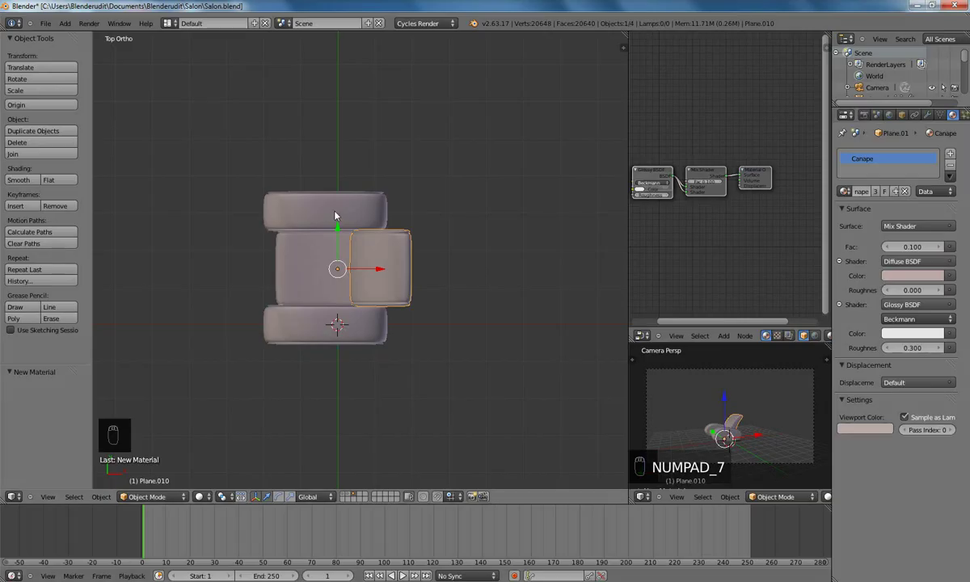
right_click(311, 216)
shift+right_click(379, 257)
shift+right_click(350, 331)
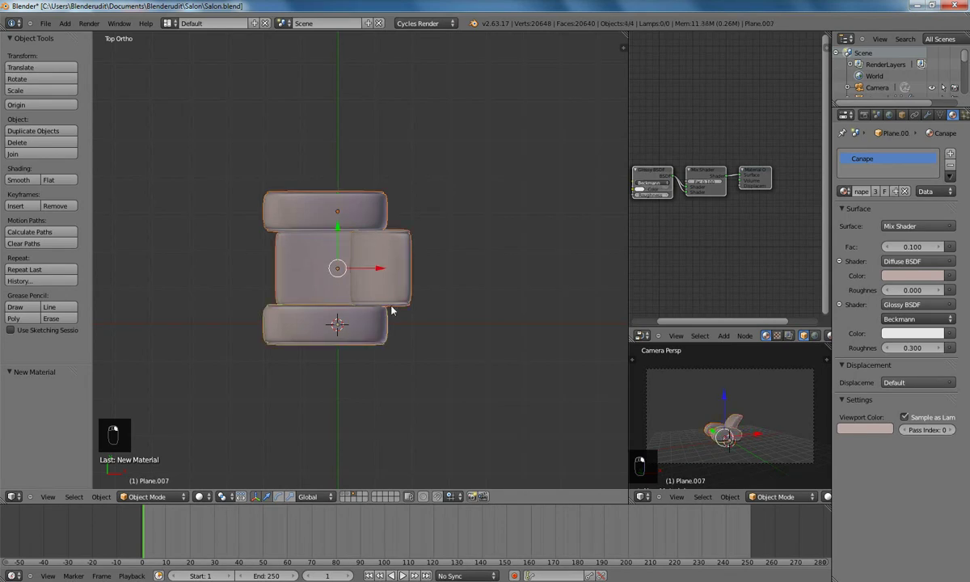
scroll(392, 310, down, 3)
key(alt+d)
key(x)
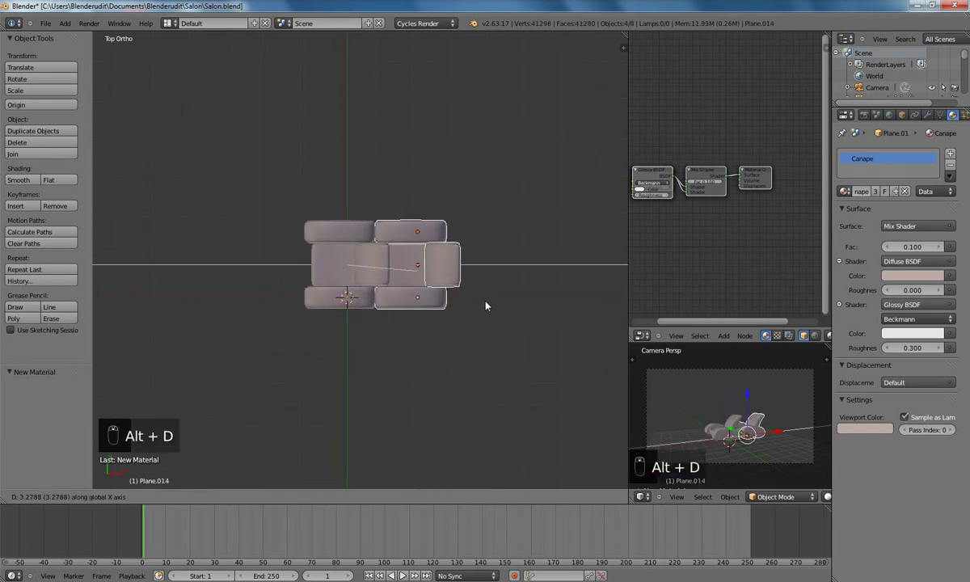
click(528, 314)
shift+middle_drag(400, 347, 303, 383)
key(a)
scroll(386, 259, up, 1)
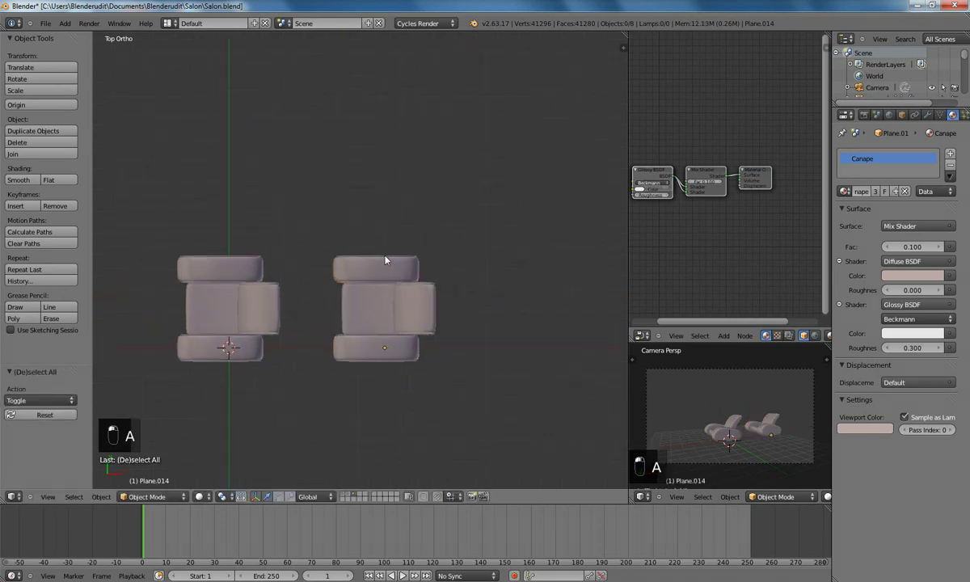
Move the duplicated chair's far armrest outward along Y by about 4.62 to make room for a second seat
scroll(385, 260, up, 2)
right_click(392, 277)
key(g)
key(y)
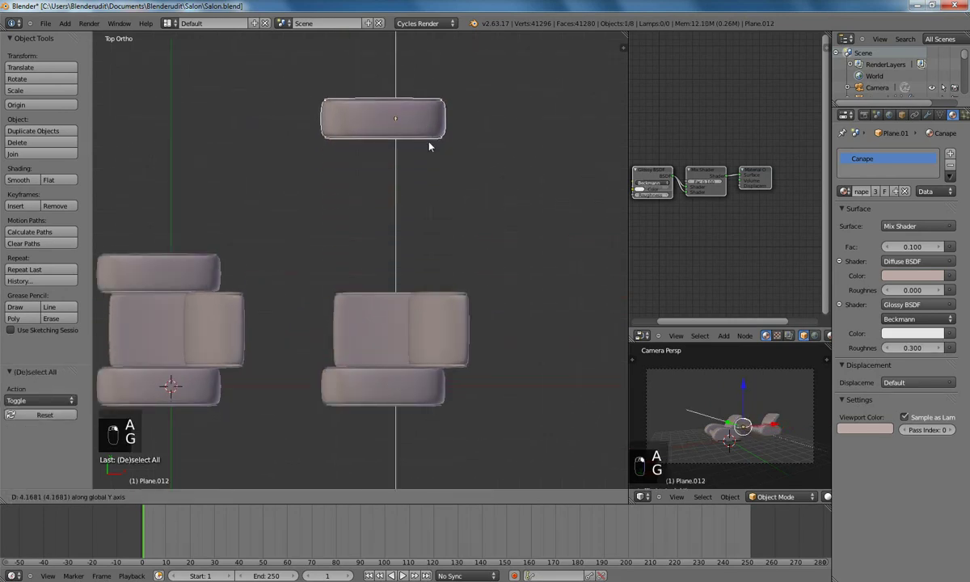
click(429, 131)
Select the duplicated chair's seat and backrest and make linked copies about 2.02 along Y, directly beside them
right_click(406, 326)
middle_drag(404, 353, 446, 279)
key(KP_7)
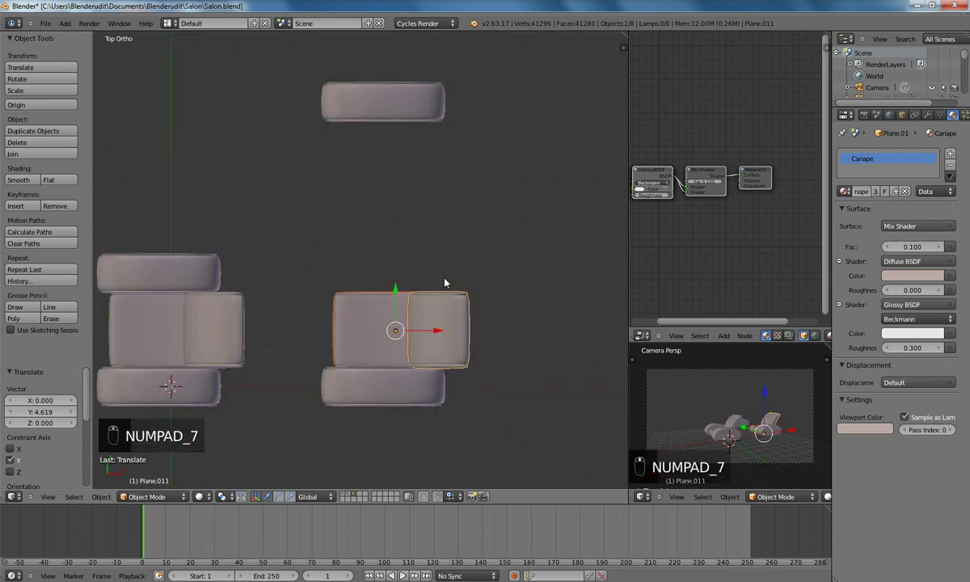
key(alt+d)
key(y)
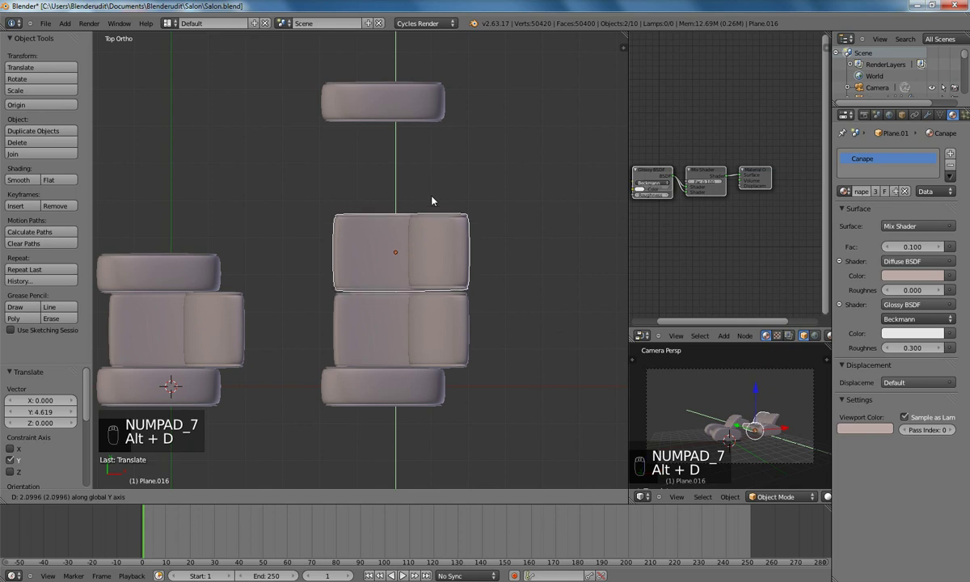
click(435, 210)
Move the detached armrest back along Y by about 2.57 against the second seat, and save the file
right_click(396, 100)
key(g)
key(y)
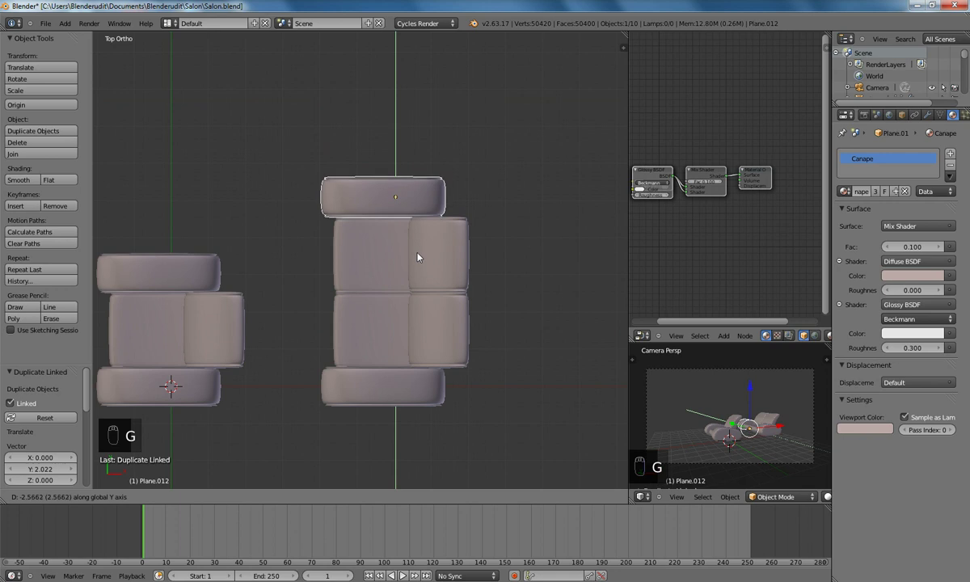
click(418, 257)
key(a)
middle_drag(418, 283, 440, 232)
key(KP_7)
scroll(386, 272, down, 1)
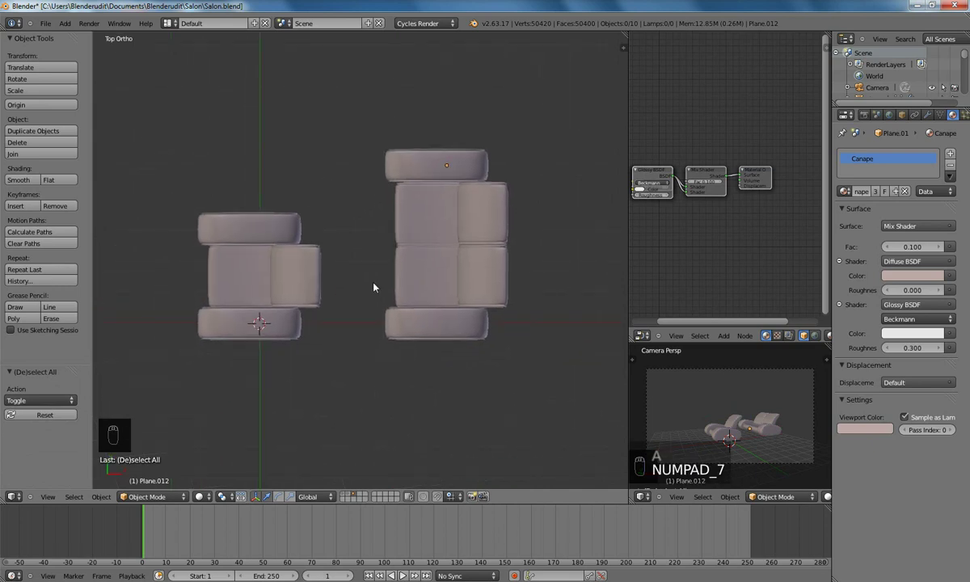
key(ctrl+s)
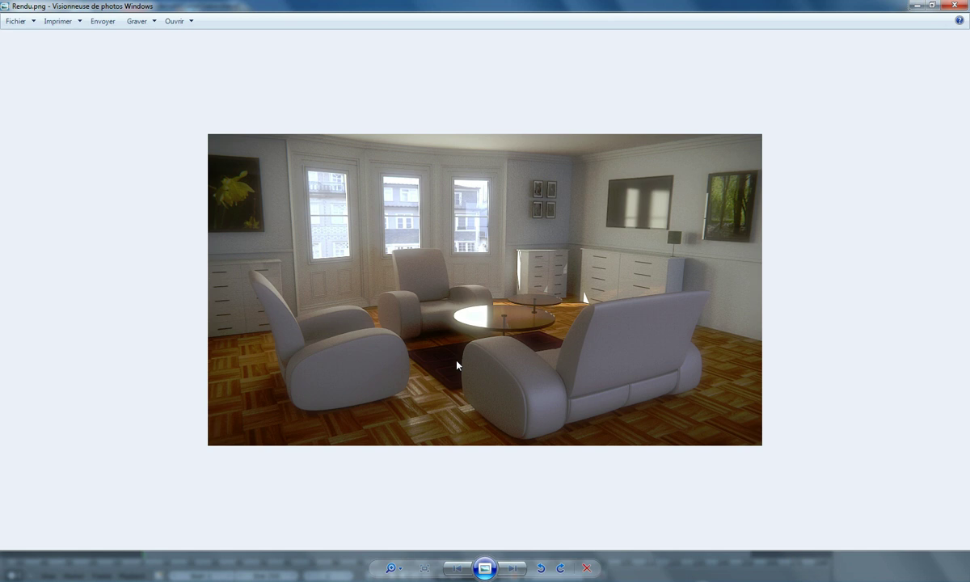
Return to Blender from the reference render and switch the scene to the next, empty layer
click(354, 580)
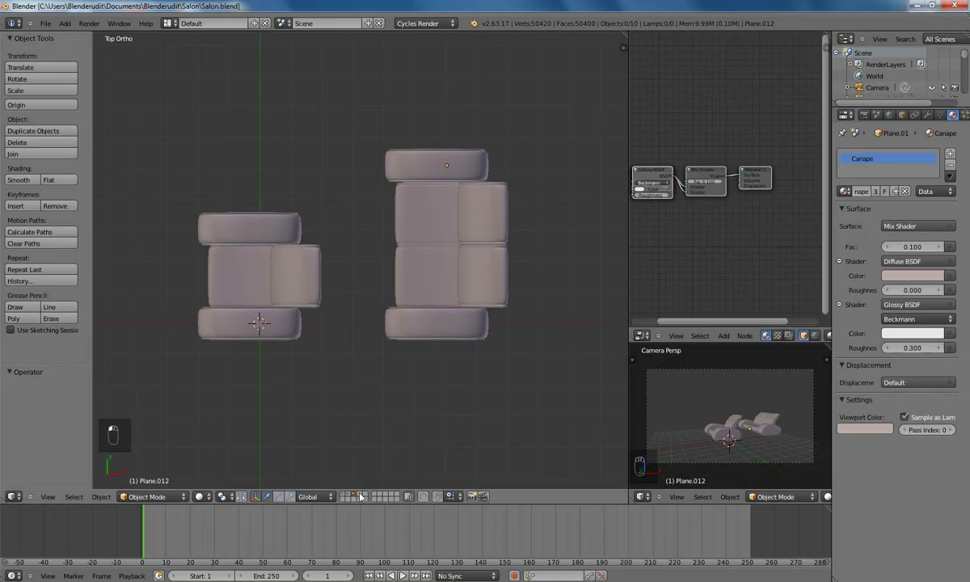
click(362, 497)
shift+middle_drag(356, 292, 462, 223)
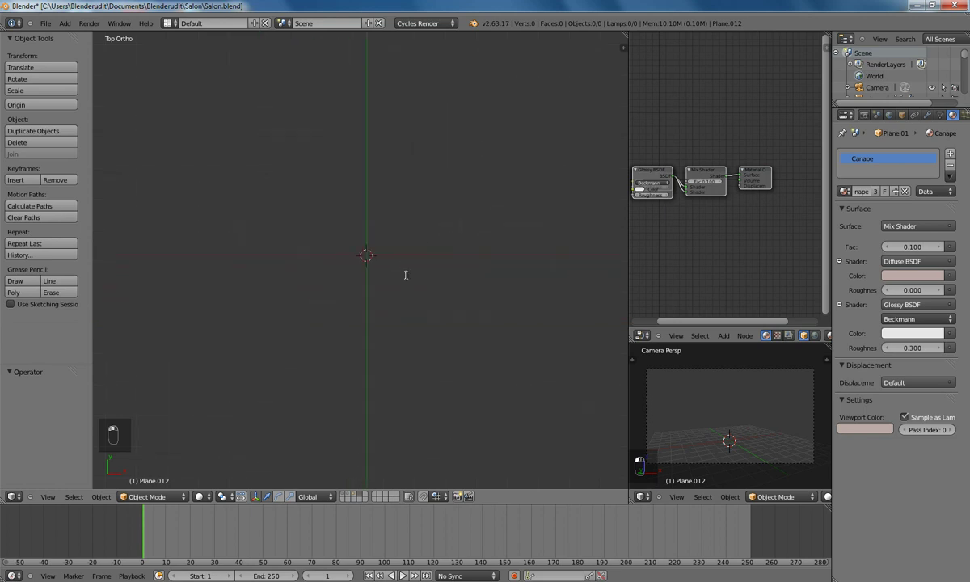
Add a cylinder at the scene centre and set its vertices to 64
key(space)
text(add c)
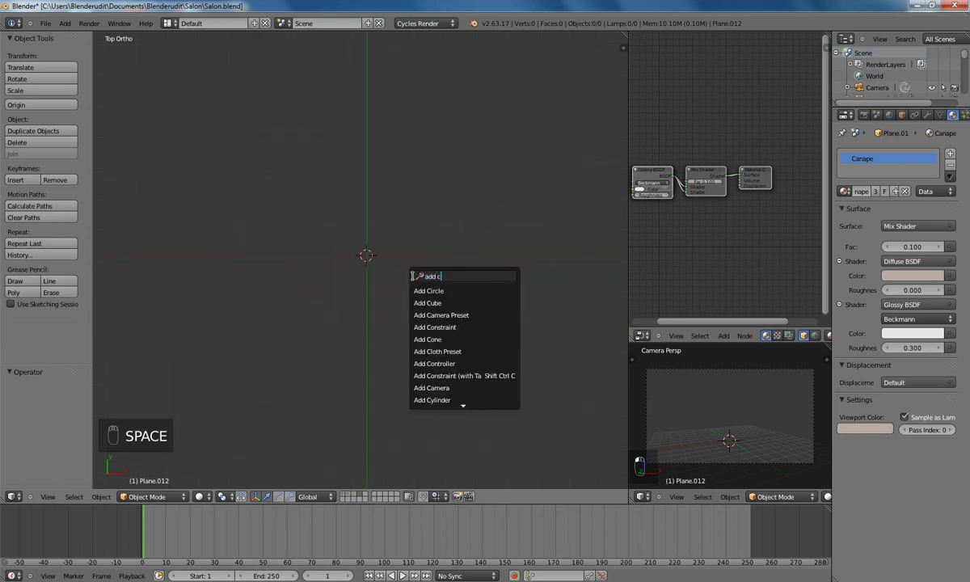
text(y)
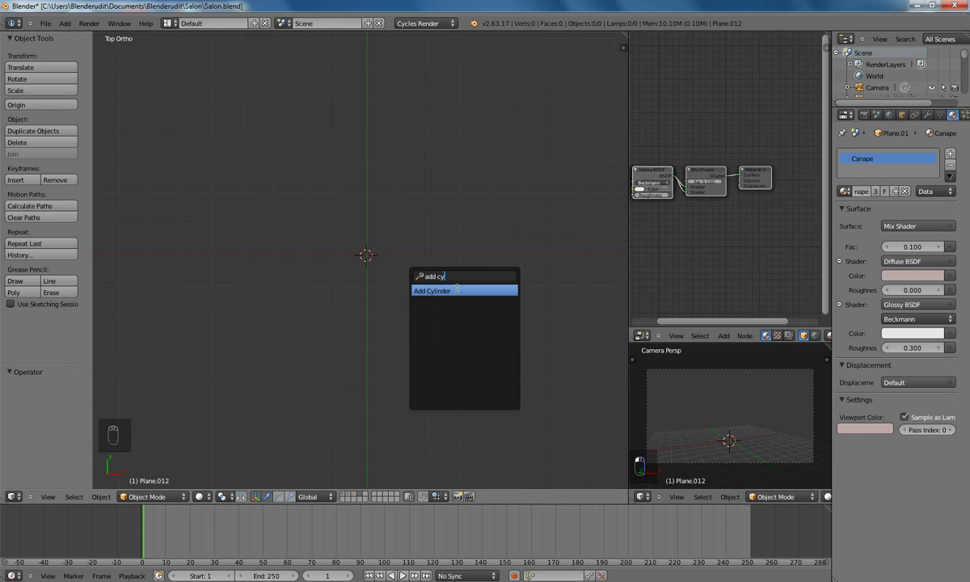
key(Return)
shift+middle_drag(427, 281, 412, 299)
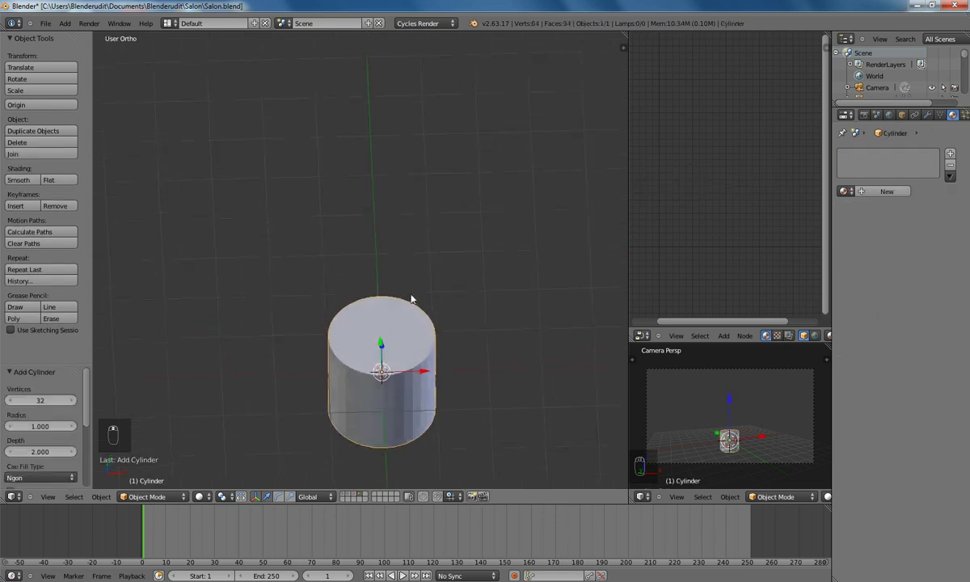
click(31, 401)
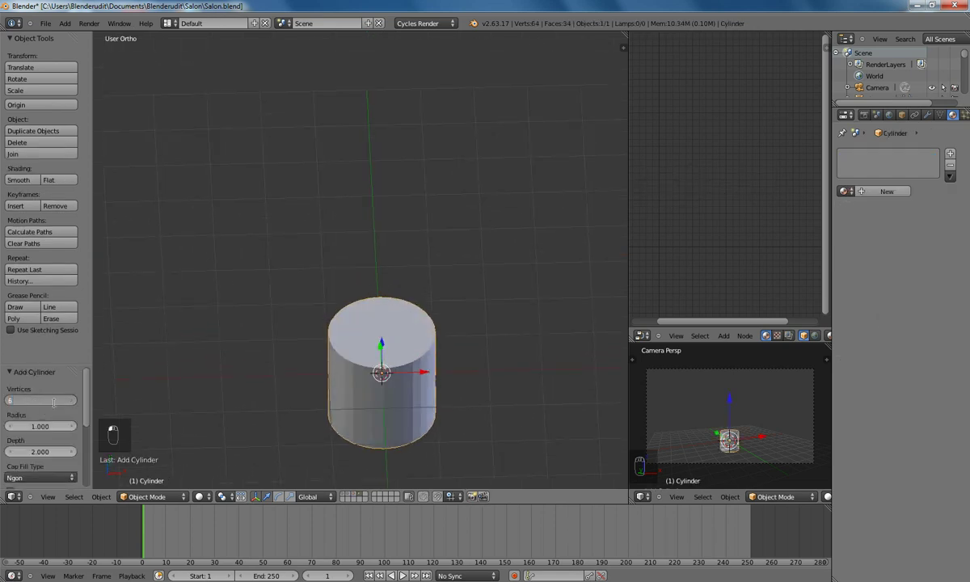
text(64)
key(Return)
Flatten the whole cylinder mesh along Z into a thin round tabletop, scaling by about 0.1 and again by about 0.29
key(KP_1)
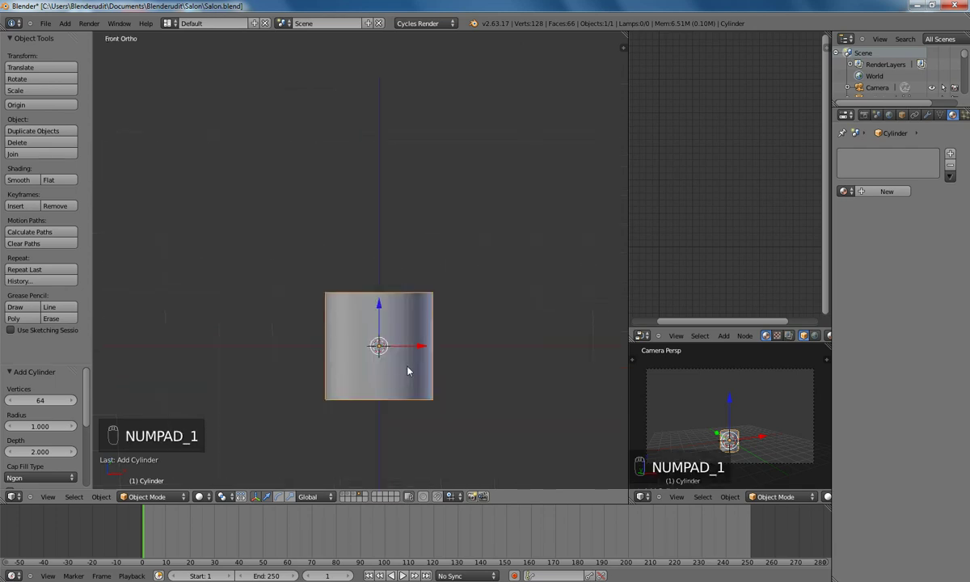
key(Tab)
shift+middle_drag(404, 395, 402, 306)
scroll(412, 339, up, 2)
key(s)
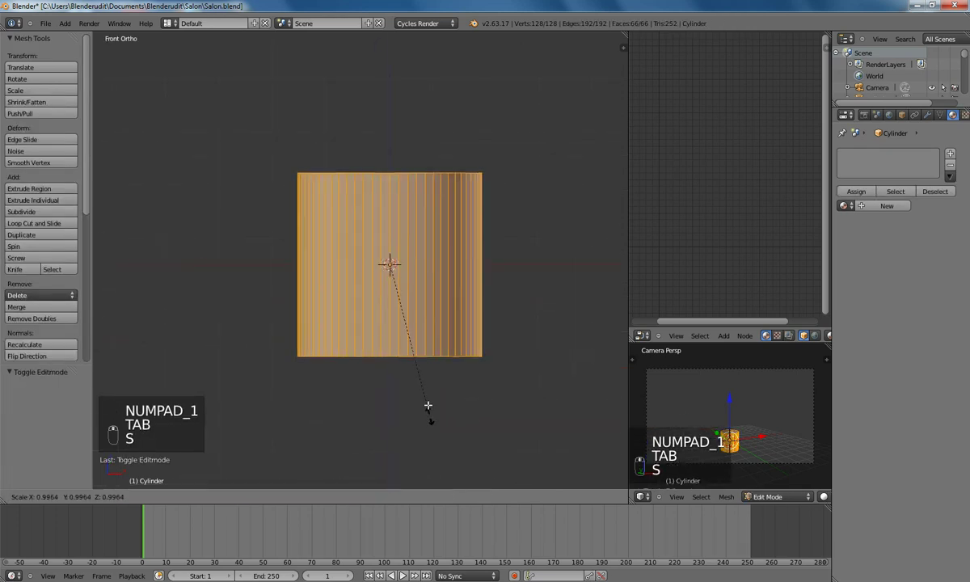
key(z)
click(396, 275)
scroll(437, 348, up, 4)
key(s)
key(z)
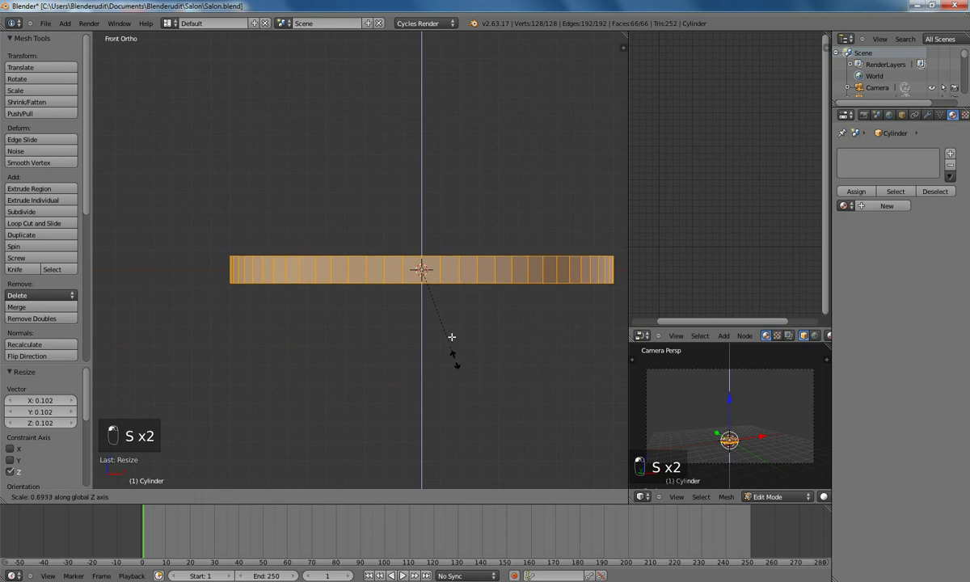
click(444, 303)
Duplicate the tabletop disc above and off to the +X side, scale the copy by about 0.474, and adjust its position
scroll(446, 311, down, 3)
middle_drag(448, 316, 369, 350)
key(KP_1)
scroll(368, 351, up, 3)
key(shift+d)
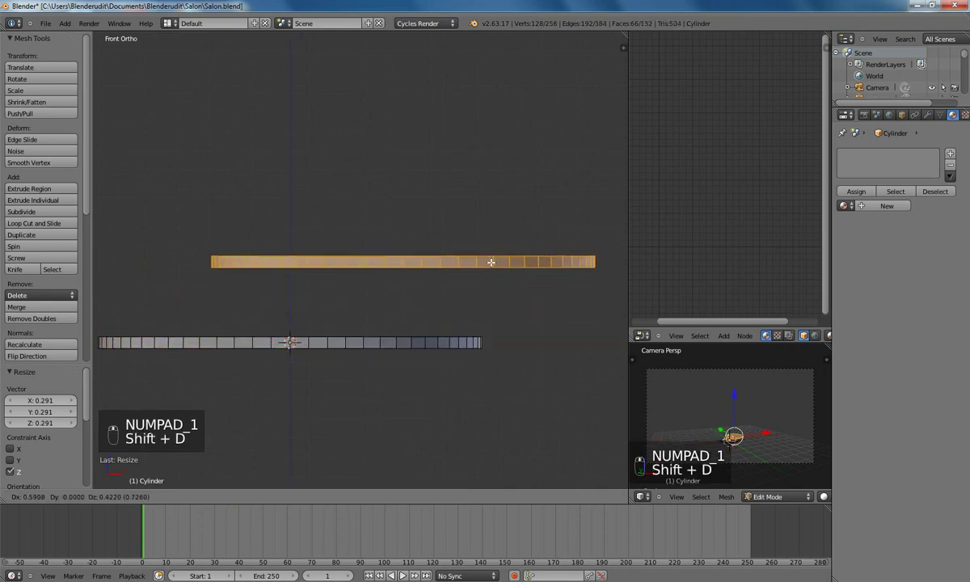
click(544, 329)
key(s)
click(486, 304)
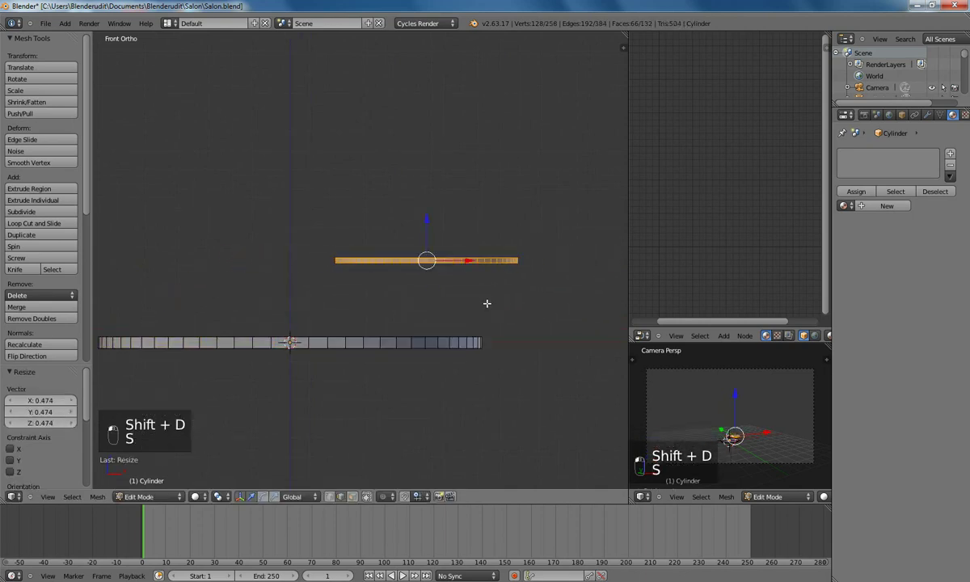
key(g)
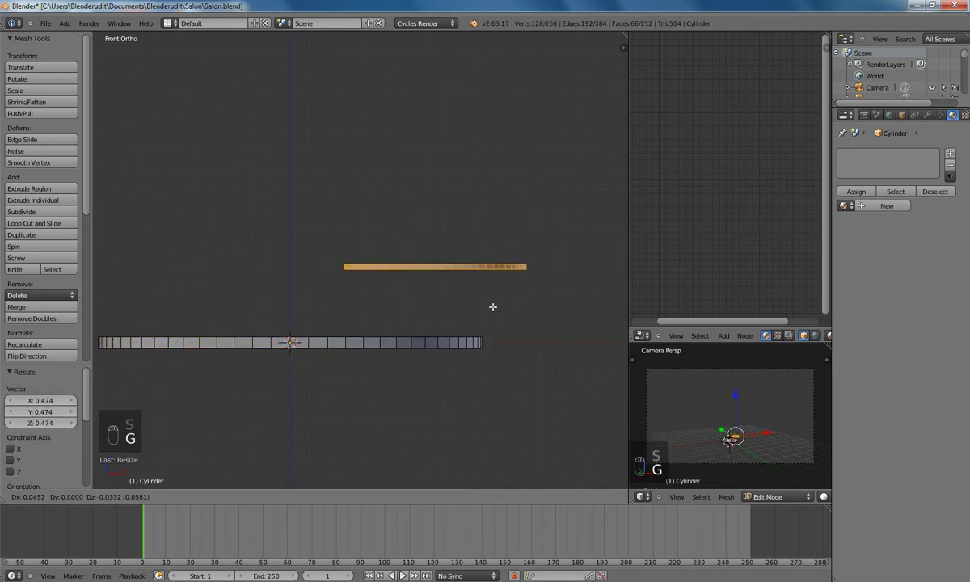
click(492, 304)
key(KP_7)
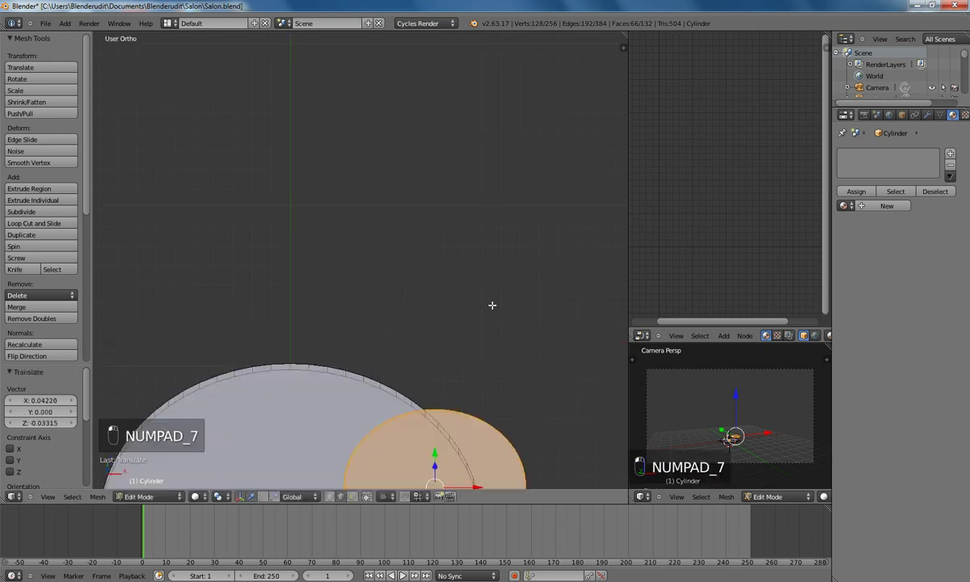
shift+middle_drag(454, 416, 465, 240)
mouse_move(415, 395)
shift+middle_down()
mouse_move(440, 285)
mouse_move(438, 325)
shift+middle_up()
scroll(436, 308, down, 2)
key(KP_1)
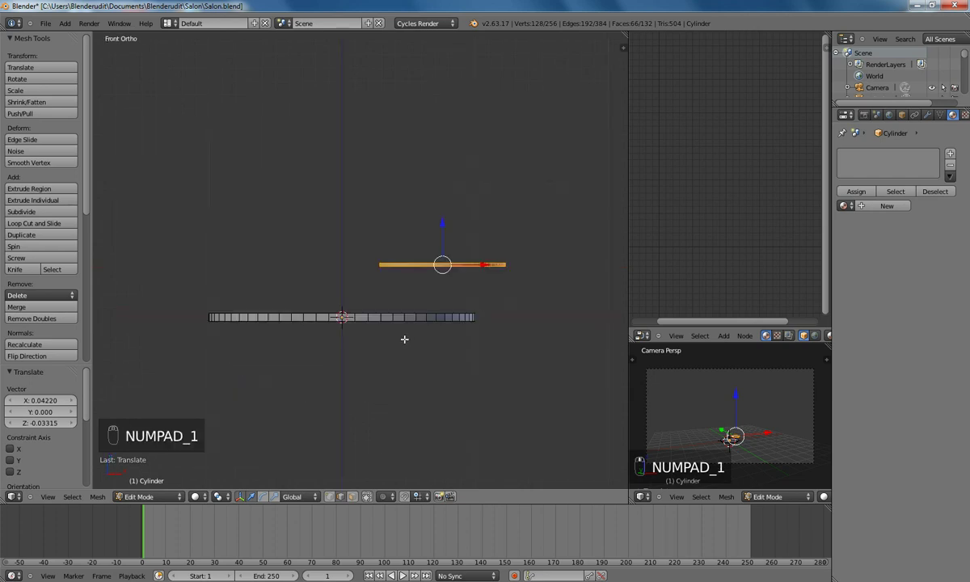
Add a second cylinder inside the same mesh at the large tabletop's centre, with 16 vertices
key(a)
key(a)
key(space)
text(cylinder)
click(438, 353)
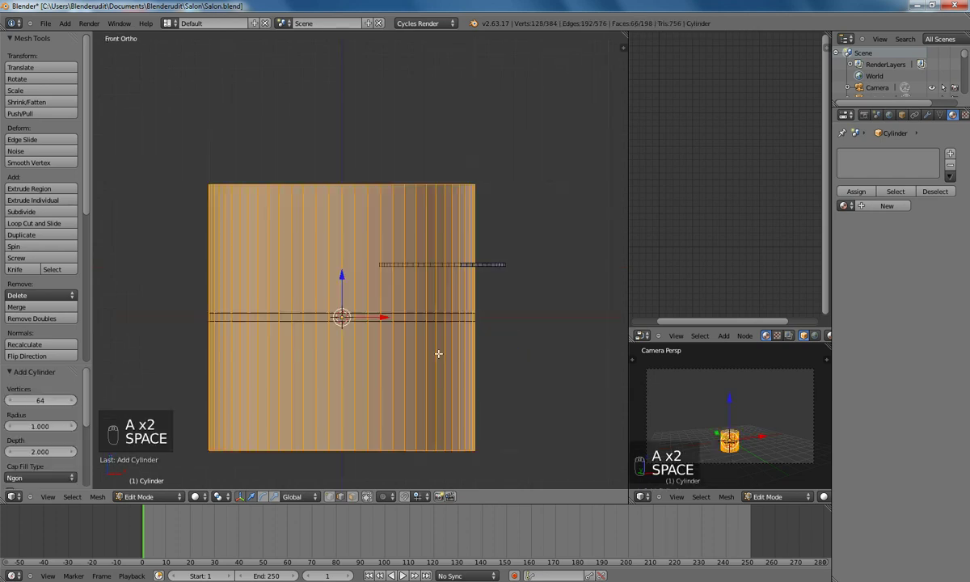
click(34, 399)
text(16)
key(Return)
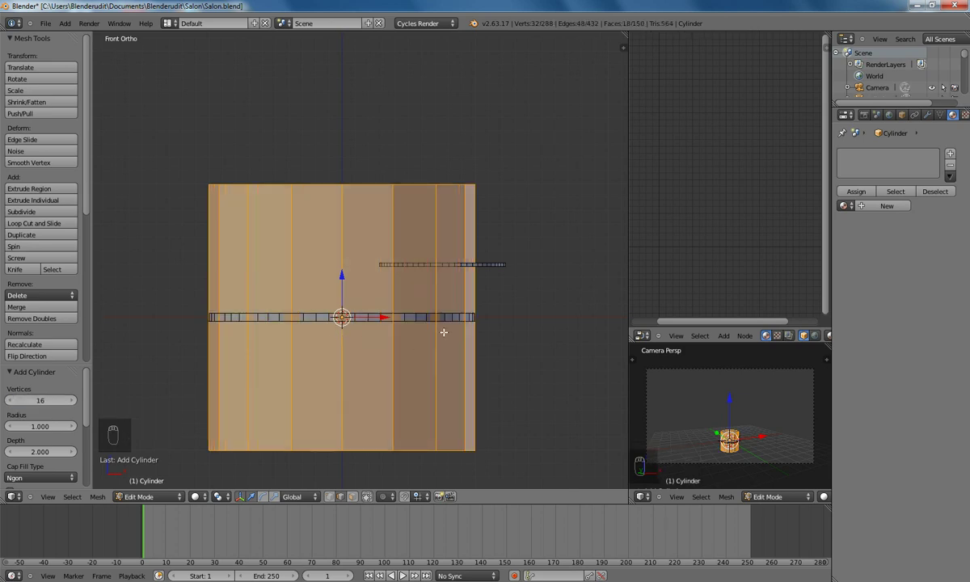
Scale the 16-sided cylinder by about 0.25 and again by about 0.15 into a small hub just thicker than the tabletop
key(s)
click(378, 308)
scroll(429, 299, up, 3)
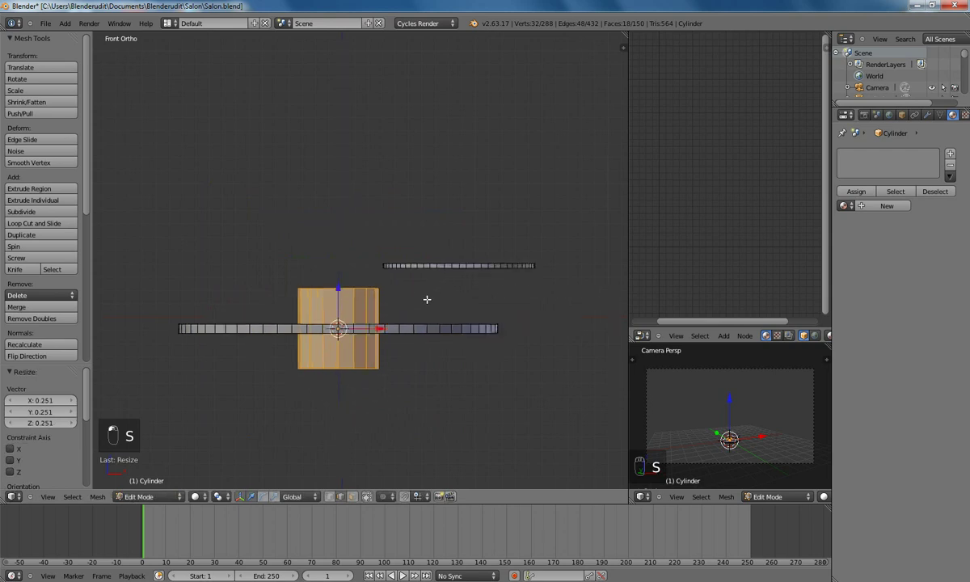
scroll(479, 230, up, 3)
key(s)
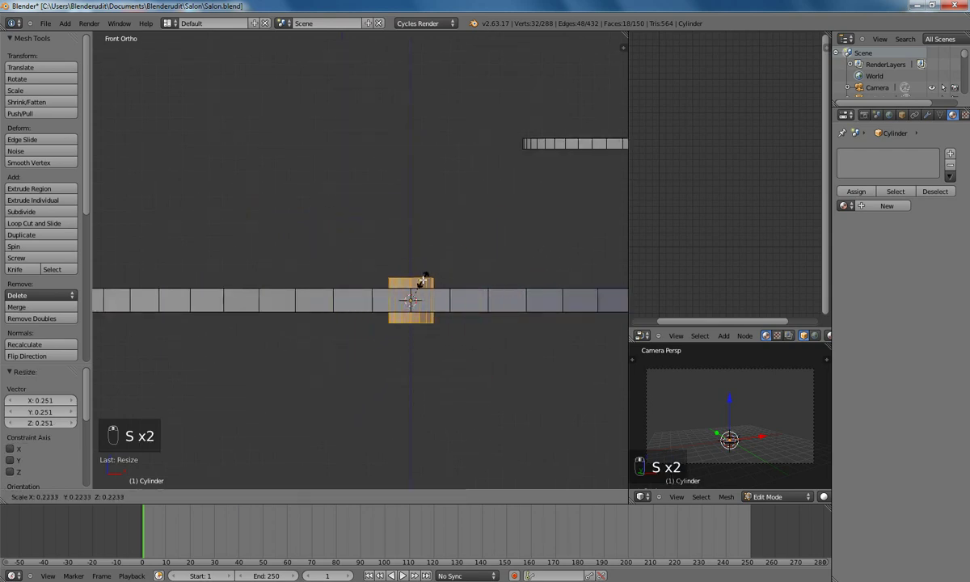
click(417, 285)
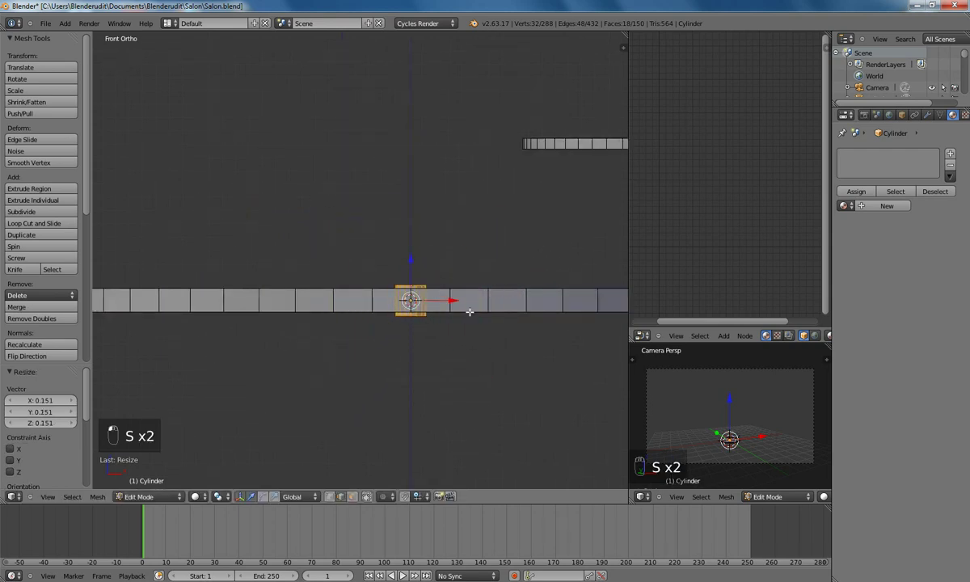
Duplicate the hub about 0.9 straight down along Z and enlarge the copy by about 3.37
shift+middle_drag(477, 316, 469, 240)
scroll(453, 260, down, 7)
key(shift+d)
key(z)
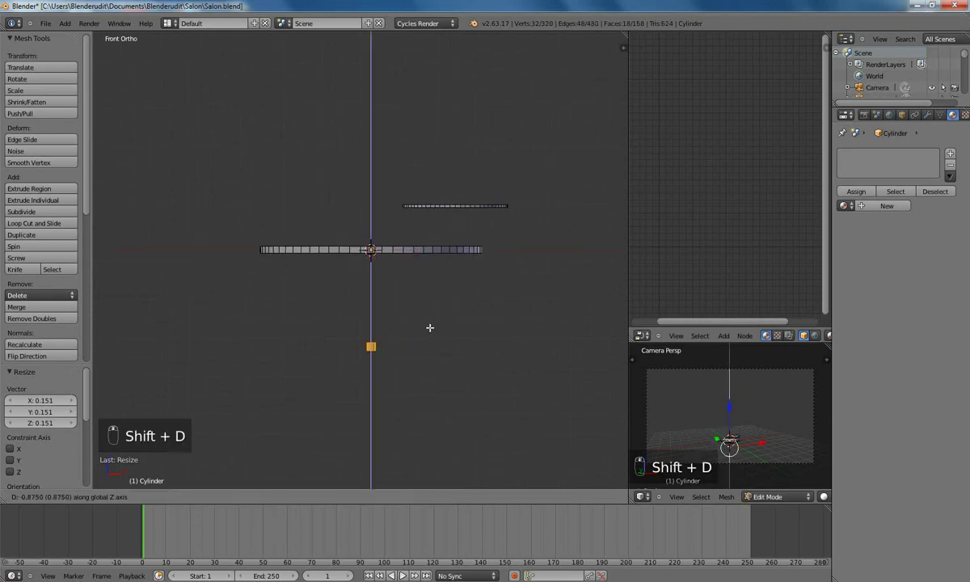
click(430, 329)
key(s)
click(582, 341)
Flatten the lower copy along Z and widen it into a thin round base plate
key(s)
key(z)
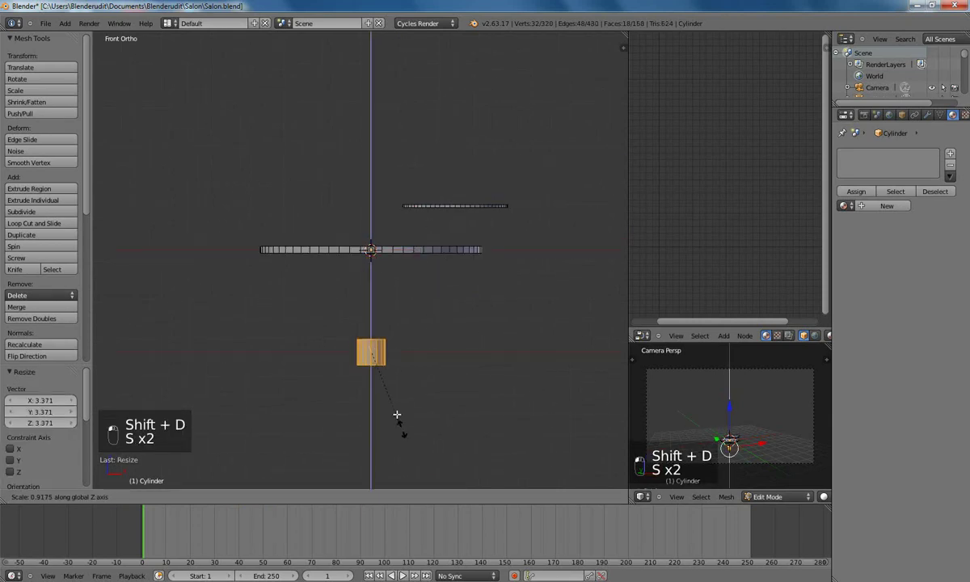
click(387, 371)
key(s)
click(435, 392)
key(s)
key(z)
click(370, 384)
key(s)
click(403, 397)
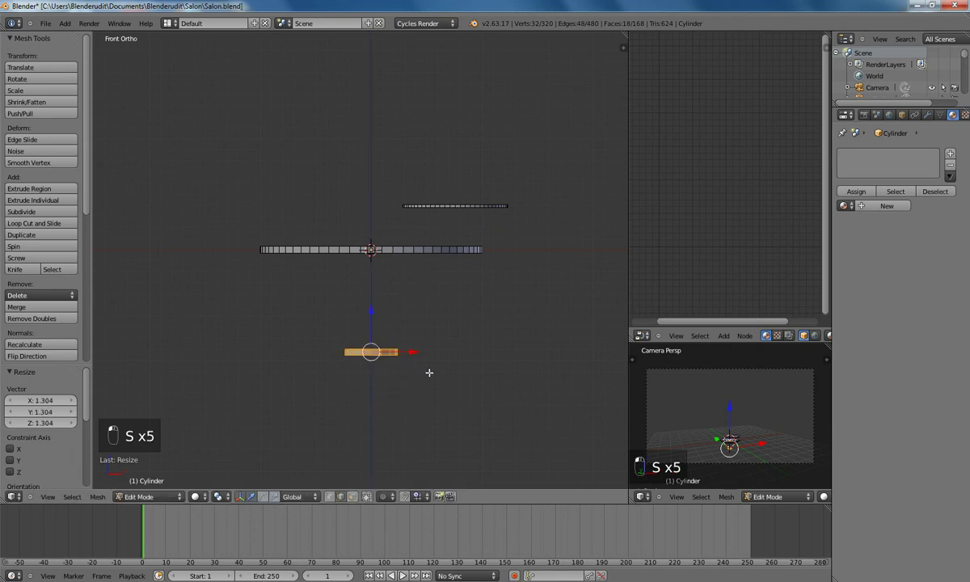
key(s)
key(z)
click(390, 374)
Move the base plate down along Z by about 0.054
scroll(434, 366, up, 1)
shift+scroll(424, 309, down, 2)
scroll(422, 292, up, 2)
key(g)
key(z)
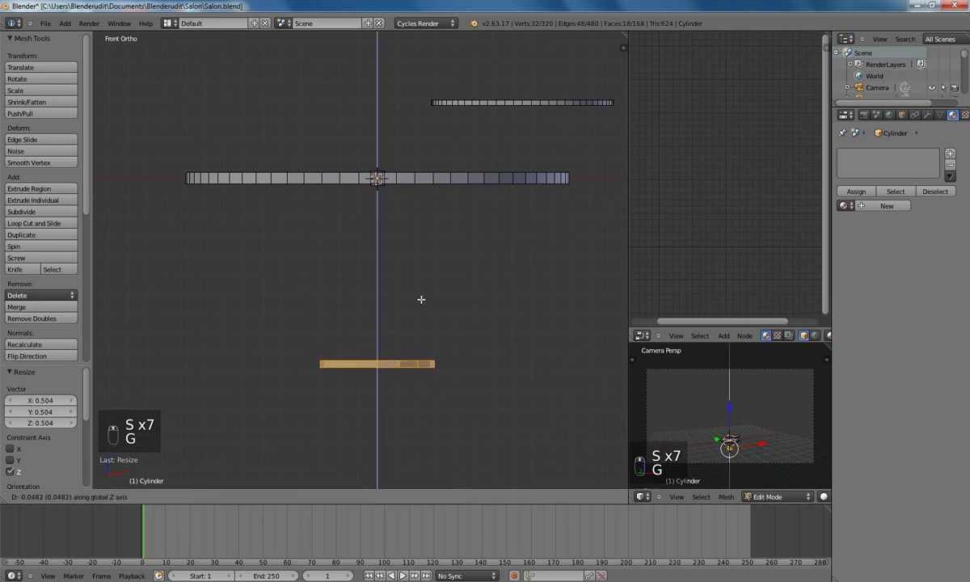
click(422, 300)
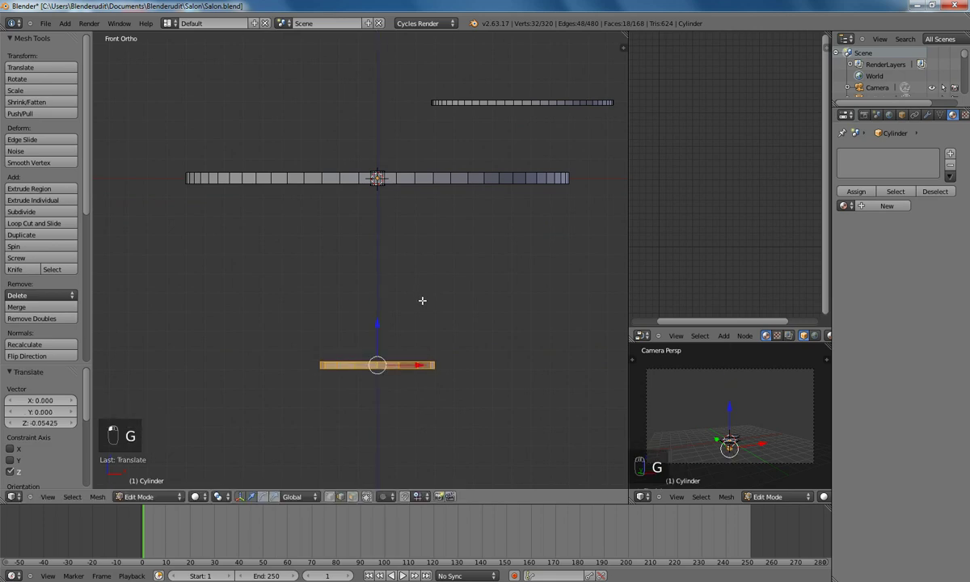
Add another 16-vertex cylinder at the large tabletop's centre and scale it down to slightly narrower than the hub
key(a)
key(space)
key(Return)
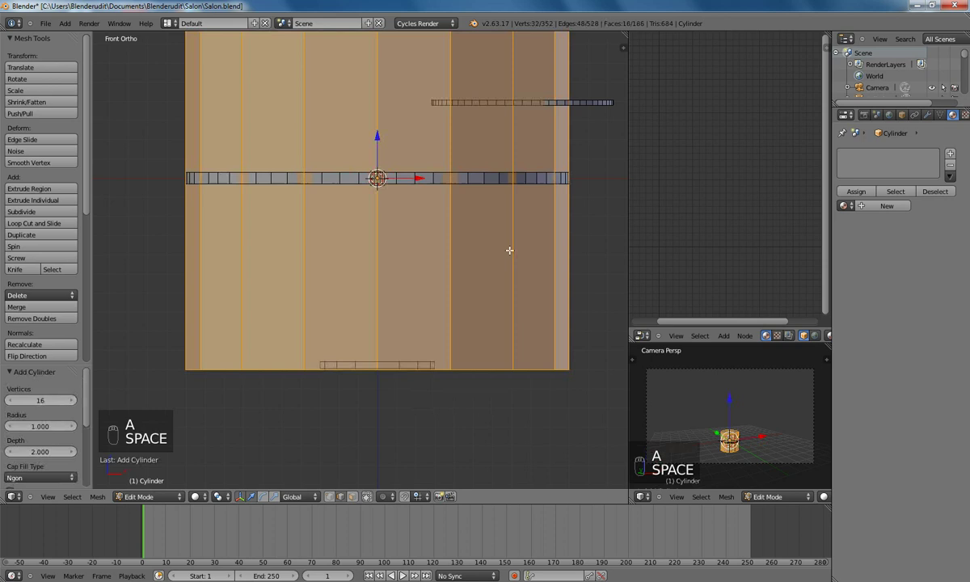
key(s)
click(396, 163)
key(s)
click(398, 193)
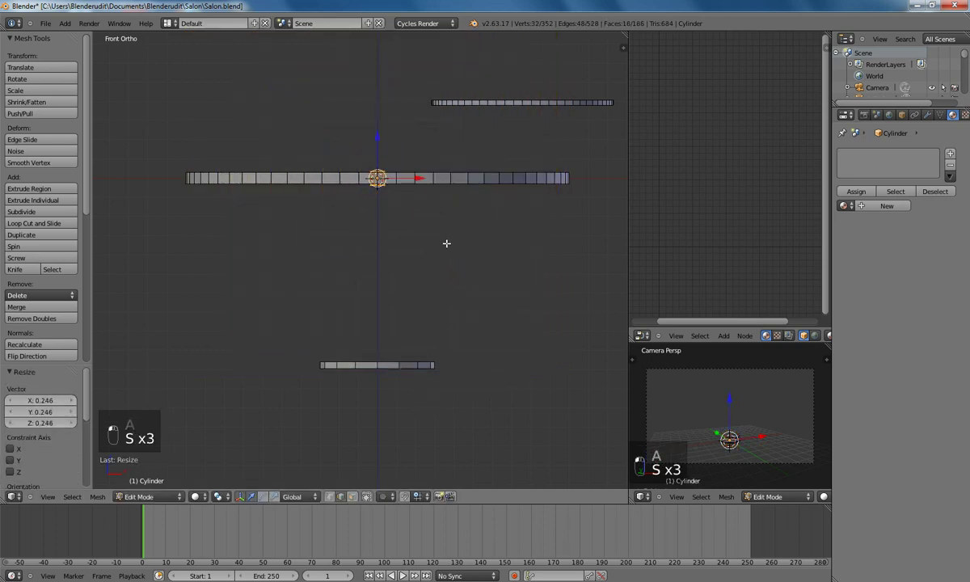
scroll(446, 242, up, 2)
key(s)
click(475, 245)
Lower the narrow cylinder along Z until it just protrudes below the hub, scaling it by about 0.81
key(g)
key(z)
click(477, 268)
key(s)
click(454, 254)
key(g)
key(z)
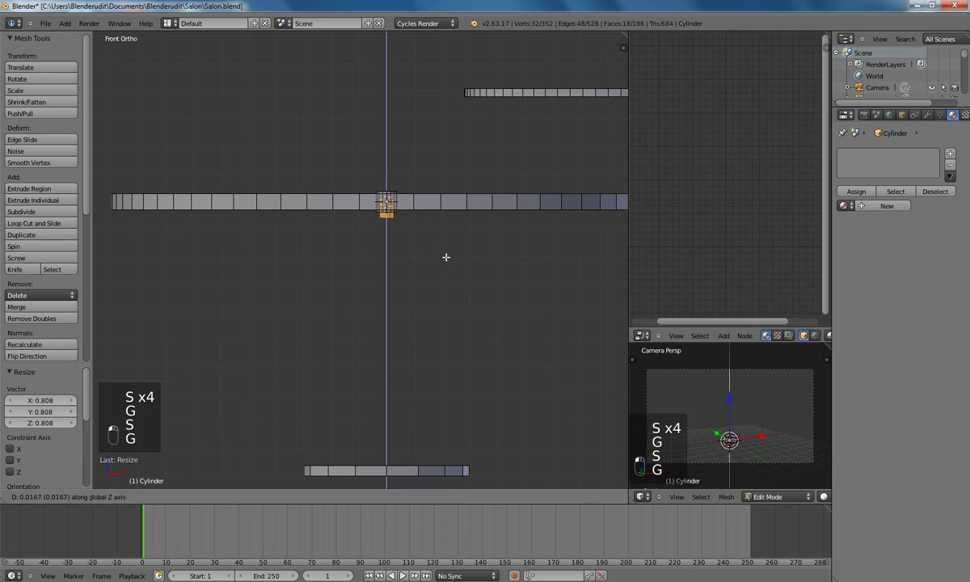
click(443, 260)
Select the narrow cylinder's lower end and pull it down along Z by about 0.91 to the base plate, forming the leg
key(a)
key(b)
drag(373, 217, 430, 254)
scroll(431, 254, down, 5)
key(g)
key(z)
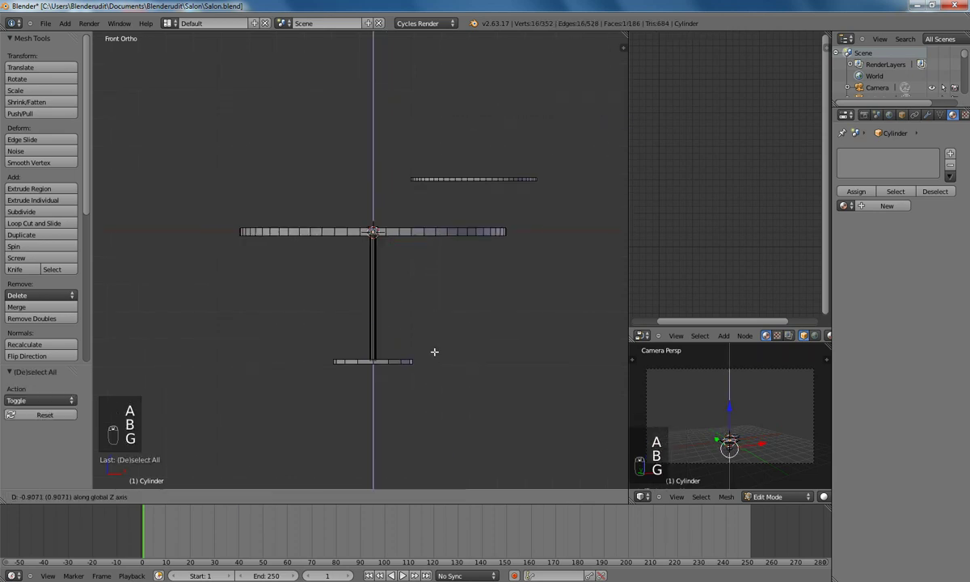
click(434, 351)
Select the smaller upper disc and snap the 3D cursor to its centre
key(a)
shift+middle_drag(452, 251, 406, 283)
key(a)
key(a)
key(b)
drag(279, 233, 480, 261)
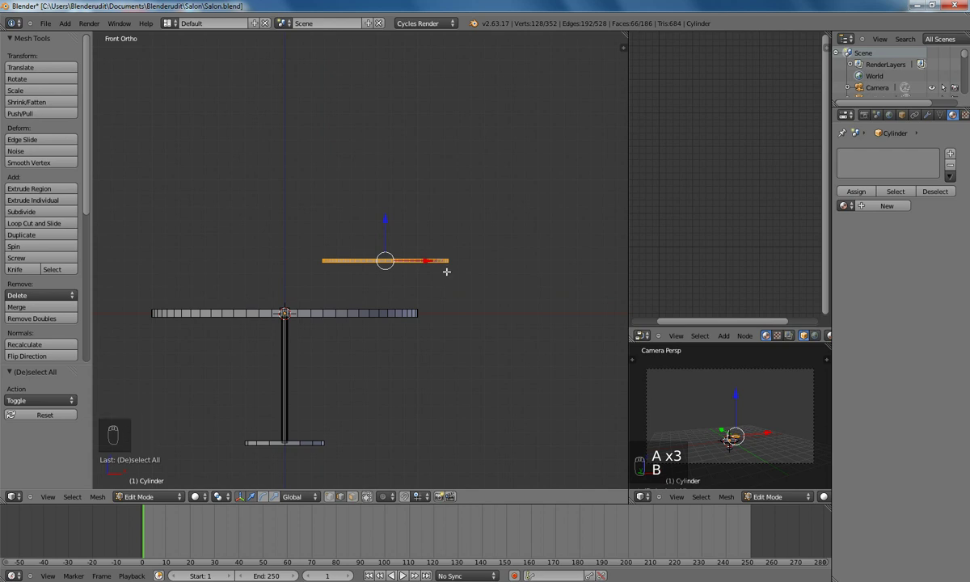
key(shift+s)
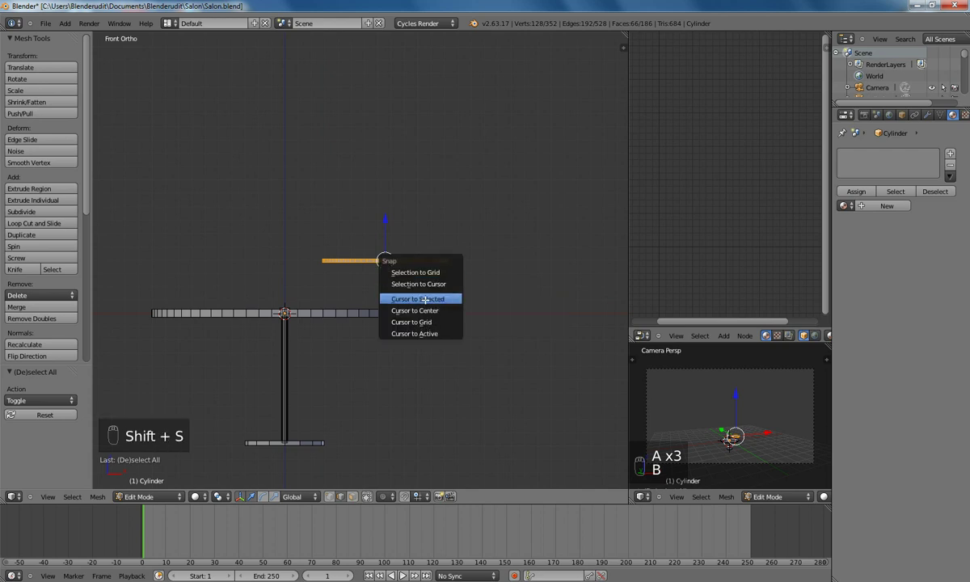
click(425, 299)
Add a 16-vertex cylinder at the upper disc's centre and scale it down to a hub just thicker than the disc
key(space)
click(466, 317)
scroll(517, 307, up, 4)
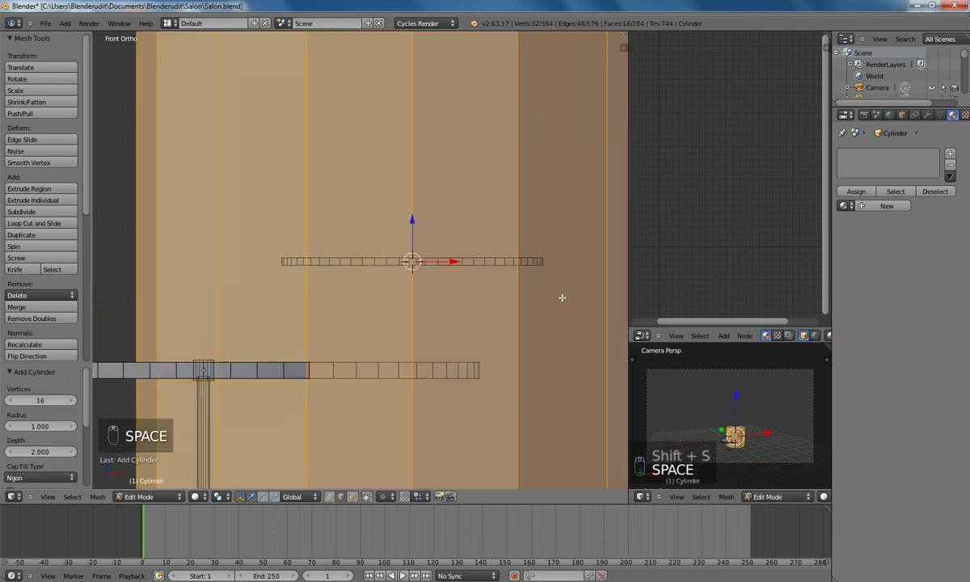
key(s)
key(s)
click(457, 280)
key(s)
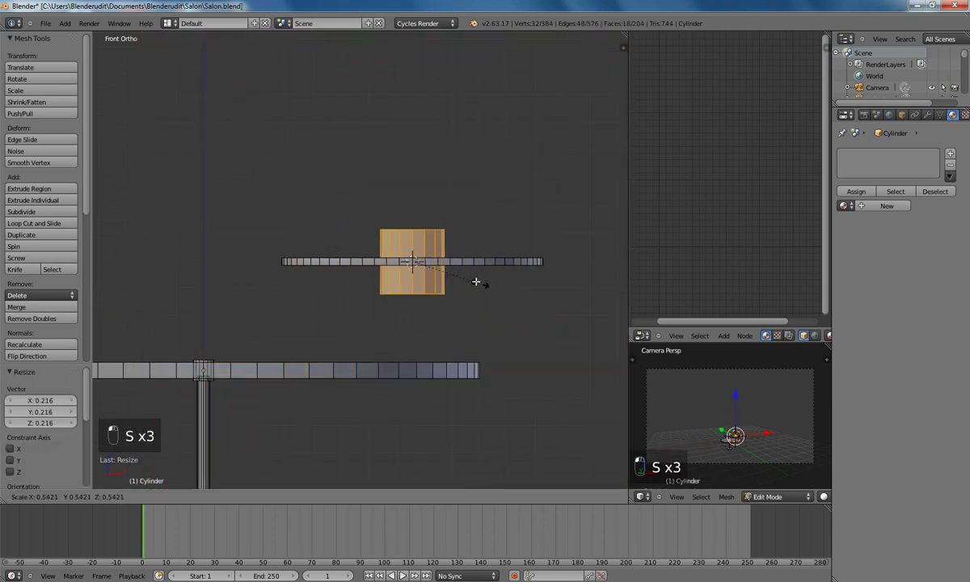
click(446, 268)
scroll(500, 316, up, 3)
key(s)
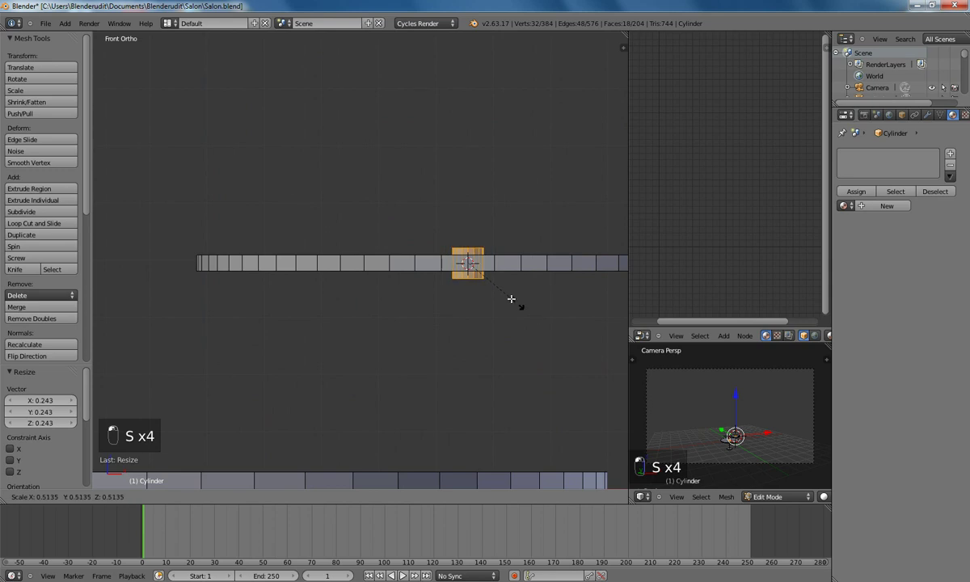
click(499, 289)
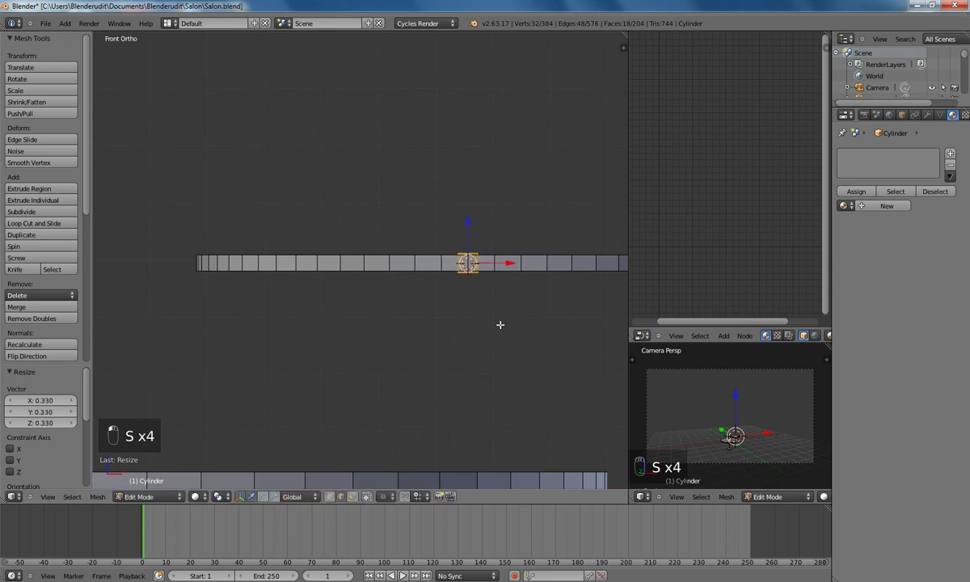
Duplicate the upper hub about 0.295 down along Z, and lower the copy about 0.099 more into the large tabletop
shift+middle_drag(500, 325, 415, 268)
key(shift+d)
click(433, 420)
shift+middle_drag(433, 420, 435, 332)
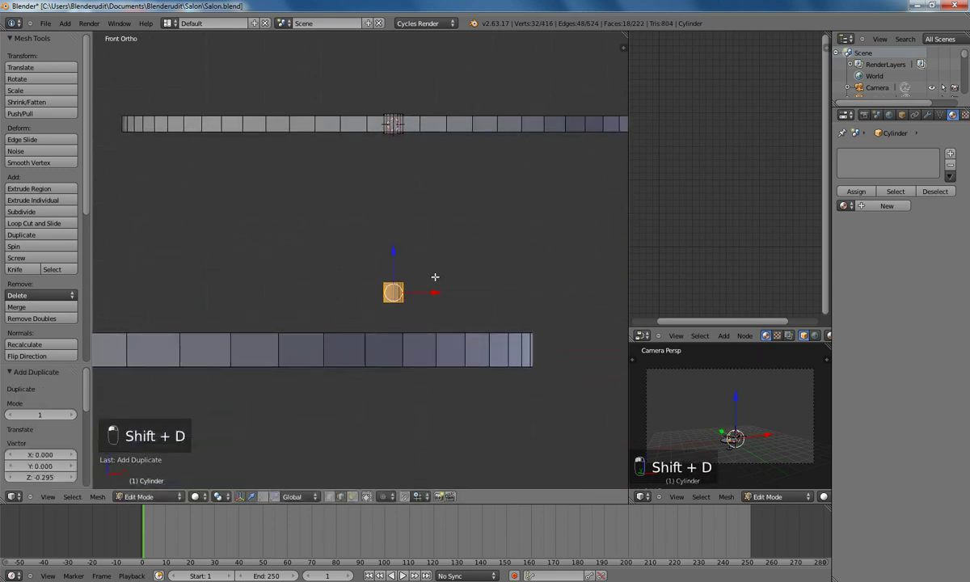
key(g)
middle_click(422, 301)
click(418, 312)
Scale the duplicated lower hub to about 2.22 times its size, slightly thicker than the large tabletop, and fine-tune its height along Z
key(s)
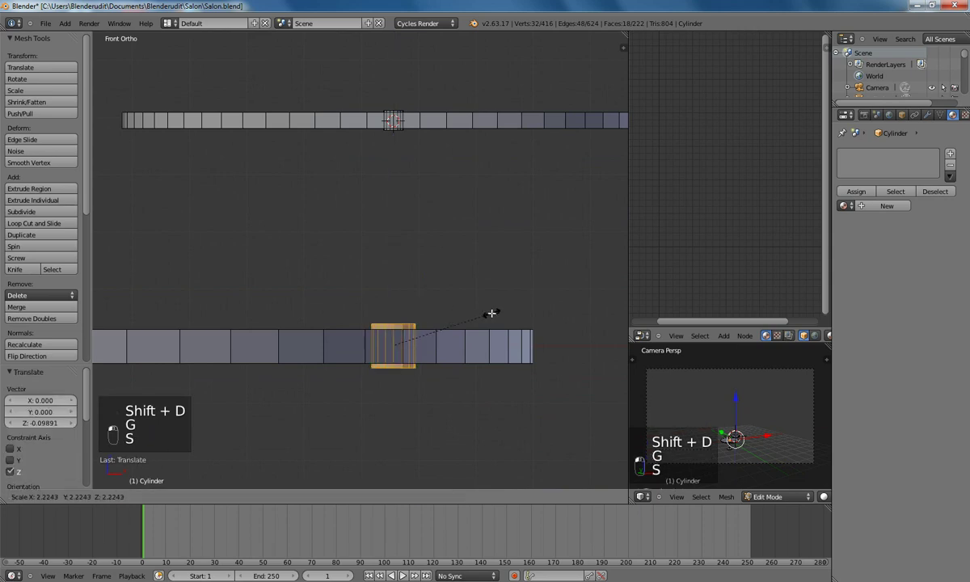
click(471, 316)
key(g)
middle_click(470, 317)
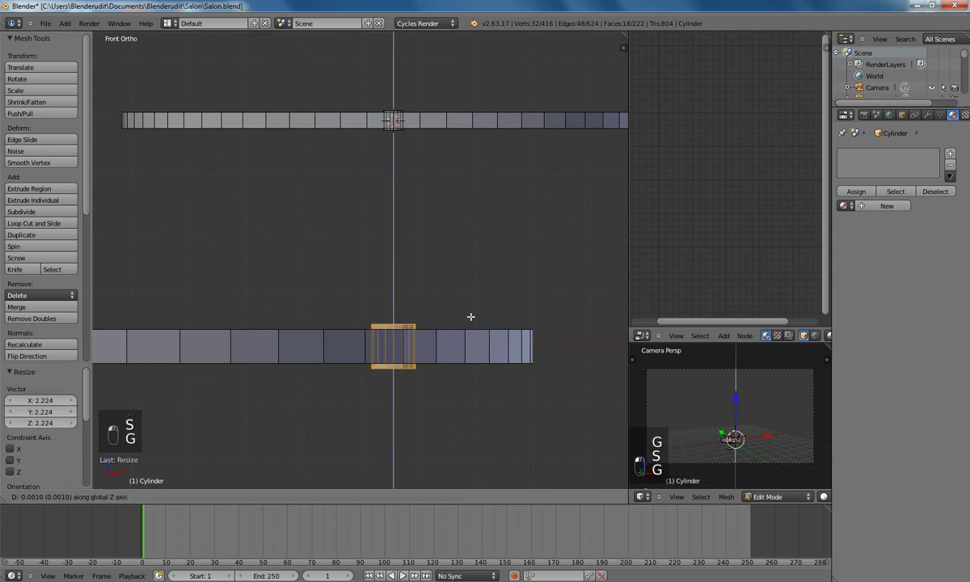
click(470, 317)
Add a 16-vertex cylinder at the upper disc's centre, scale it down narrower than the hub, and lower it along Z until its end protrudes below
key(space)
click(467, 347)
key(s)
key(s)
key(s)
click(423, 156)
key(s)
click(418, 124)
key(s)
click(460, 147)
key(g)
key(z)
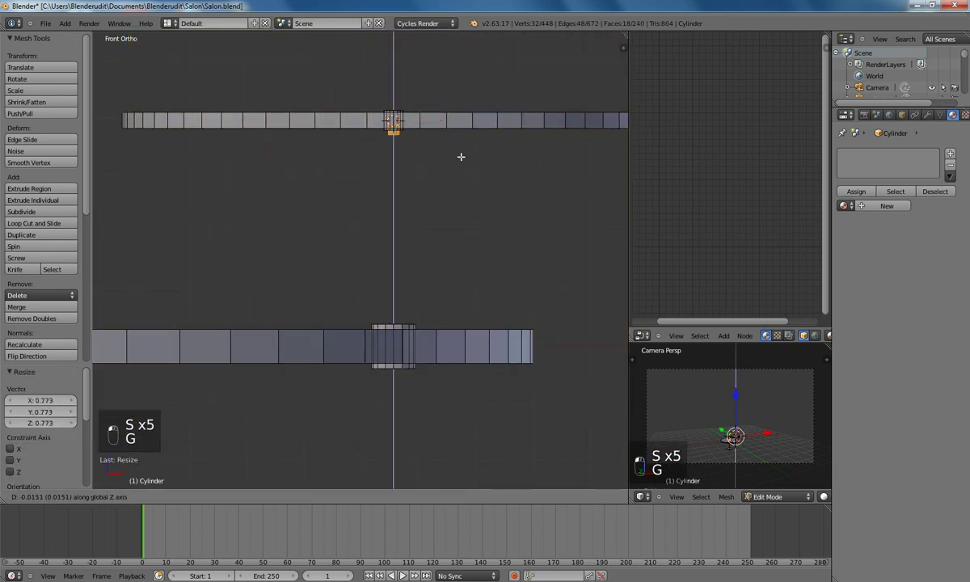
click(399, 157)
Select the thin cylinder's lower end and pull it down about 0.342 along Z into the large tabletop's hub
key(a)
key(b)
drag(379, 130, 437, 143)
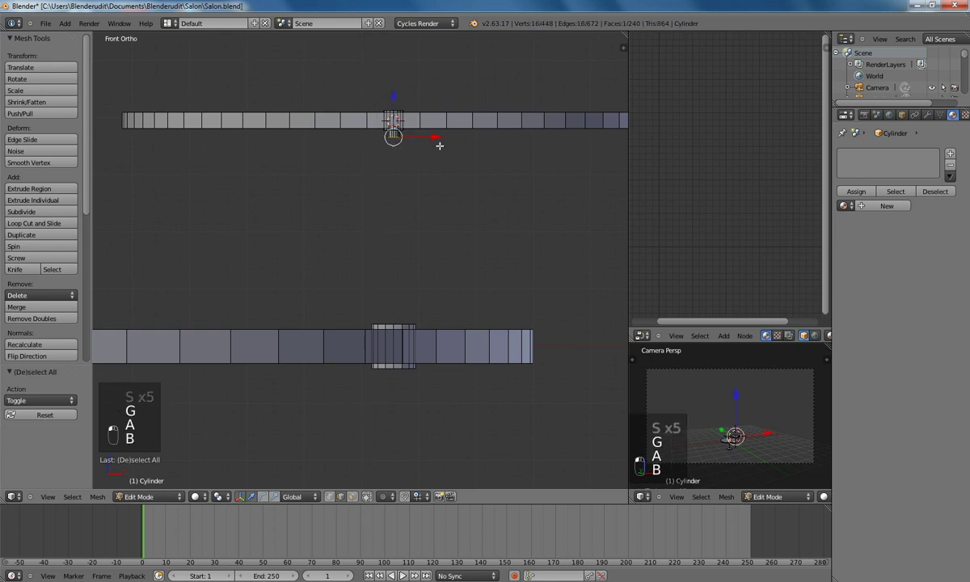
key(g)
key(z)
click(429, 316)
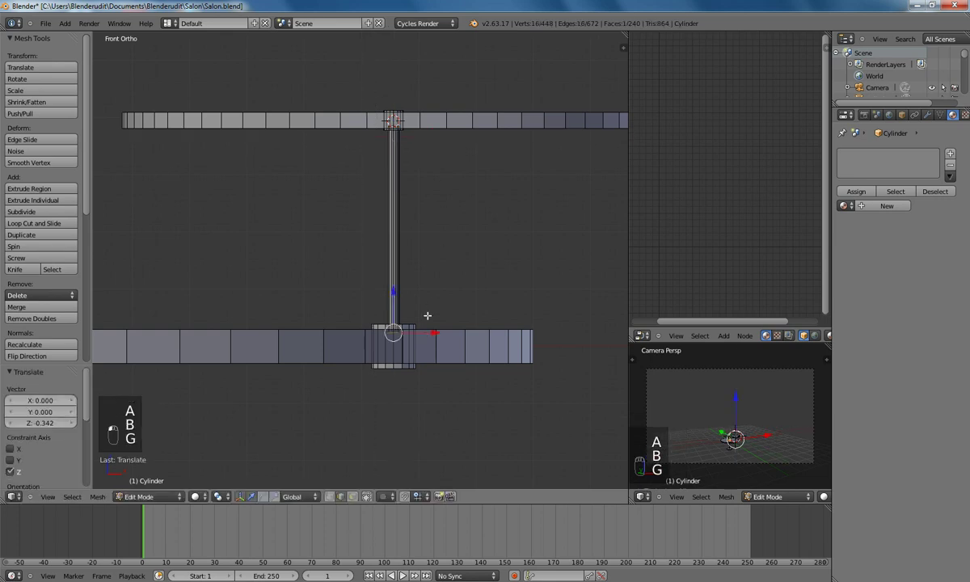
Return to Object Mode and apply smooth shading to the whole table
scroll(427, 314, down, 5)
key(Tab)
middle_drag(428, 313, 361, 313)
scroll(396, 323, up, 2)
scroll(374, 307, up, 2)
scroll(361, 313, up, 3)
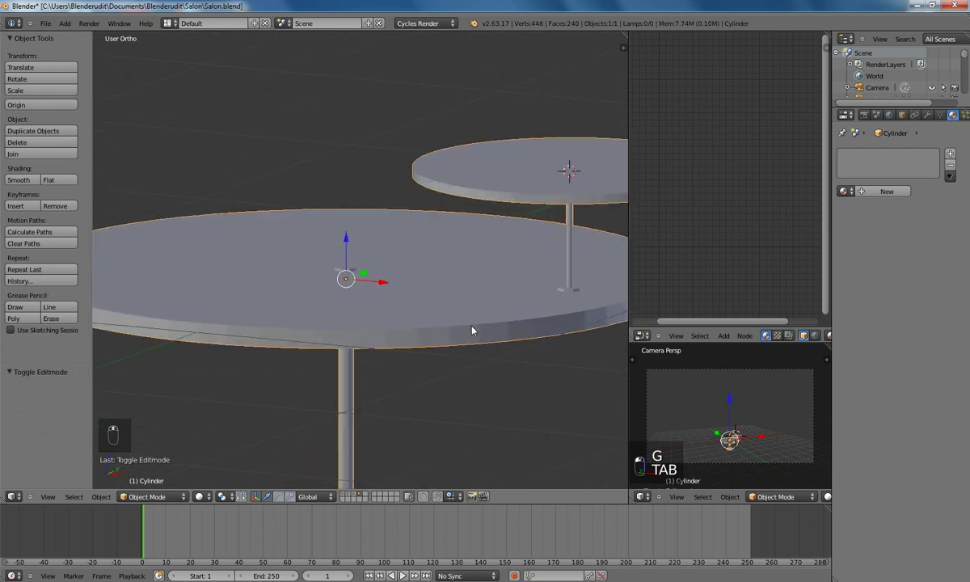
click(18, 179)
scroll(383, 255, down, 2)
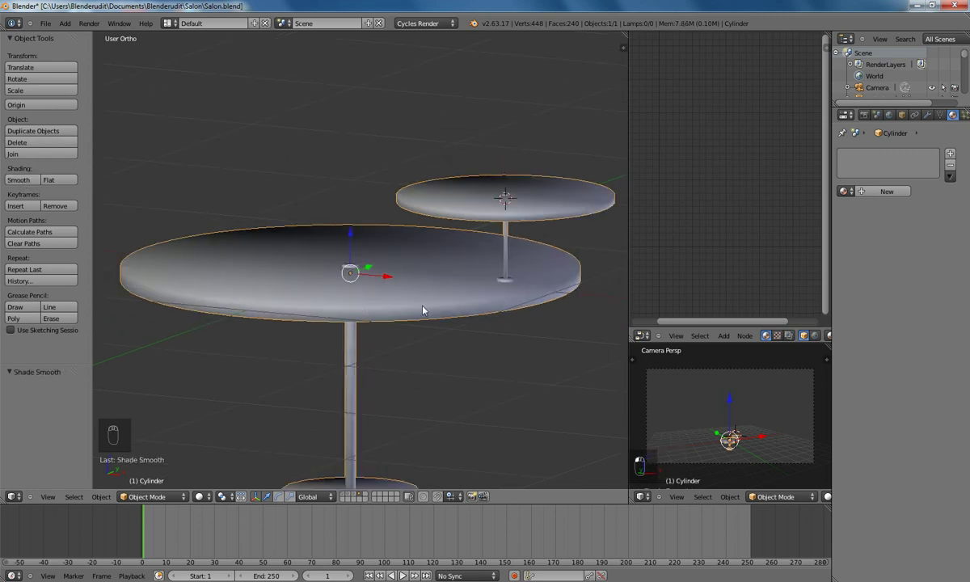
Add an Edge Split modifier to the table and check its shape from the front and at an angle
click(926, 115)
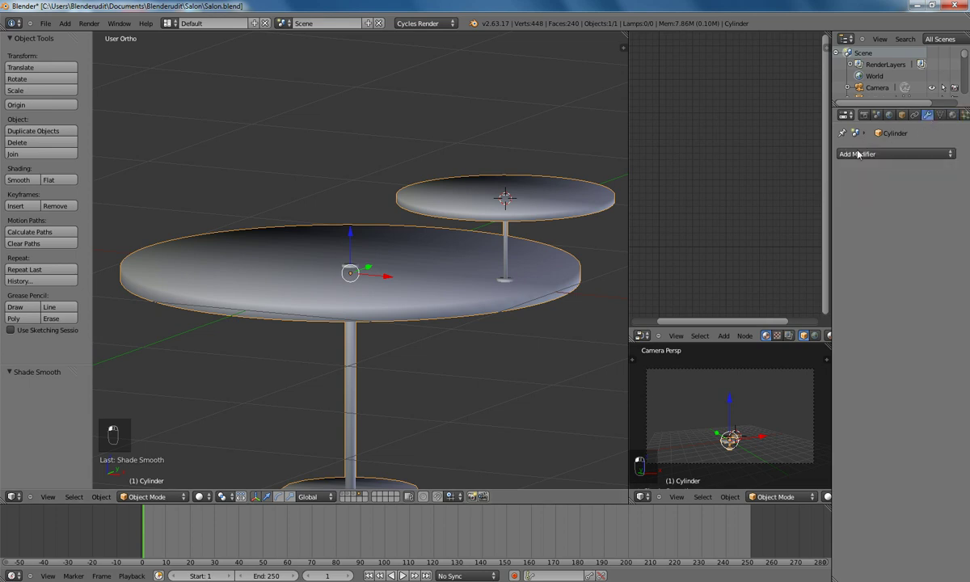
click(855, 153)
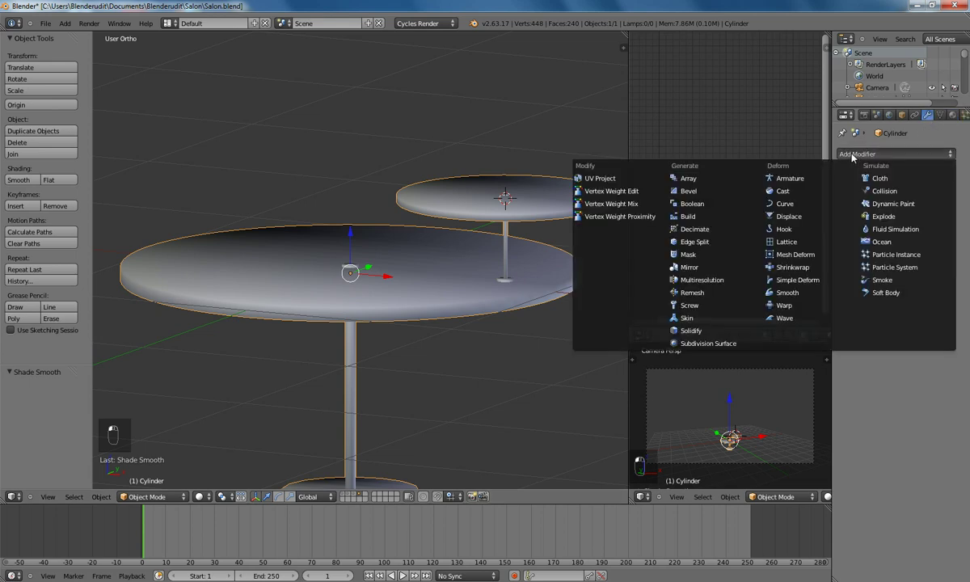
click(694, 242)
scroll(452, 229, down, 3)
scroll(349, 340, up, 3)
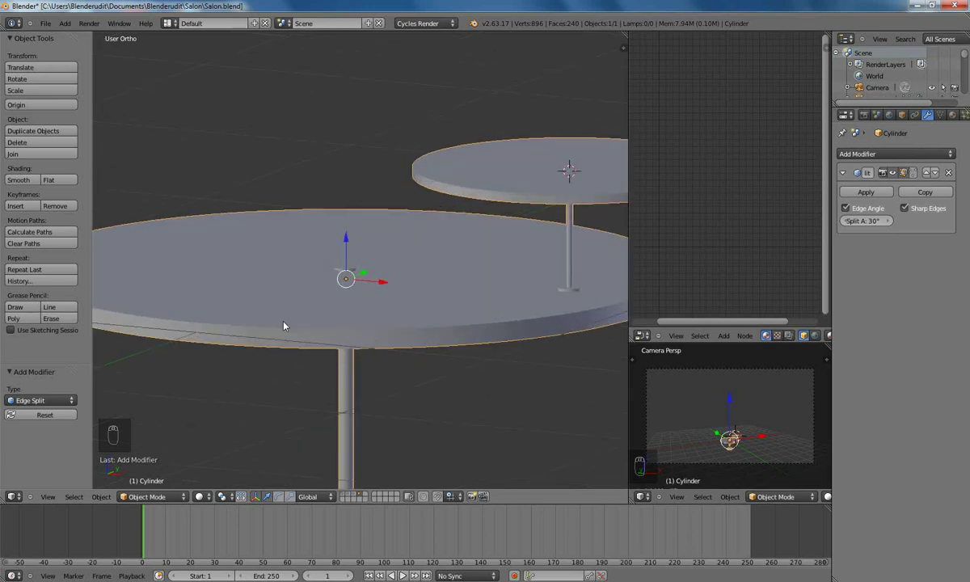
key(KP_1)
scroll(466, 240, down, 3)
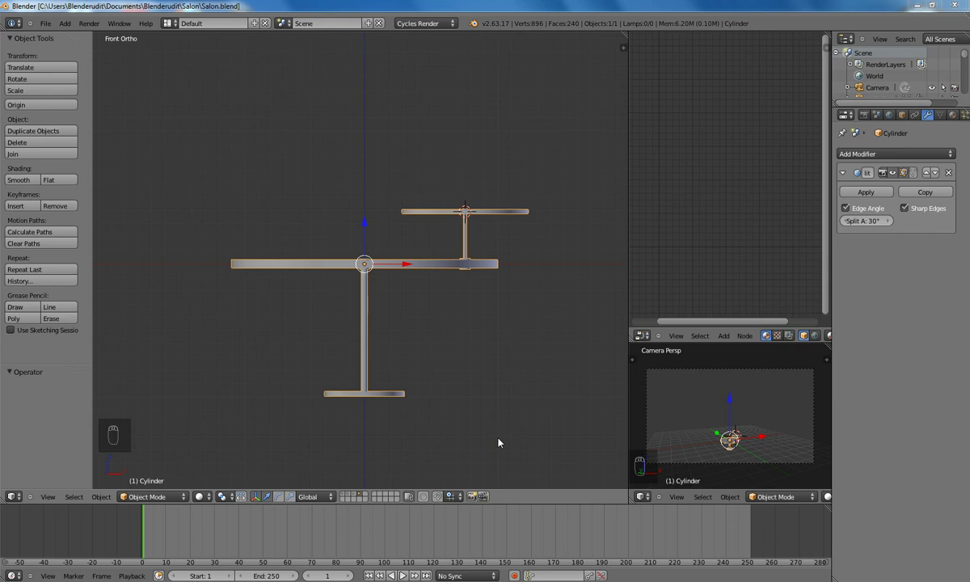
middle_drag(442, 260, 442, 279)
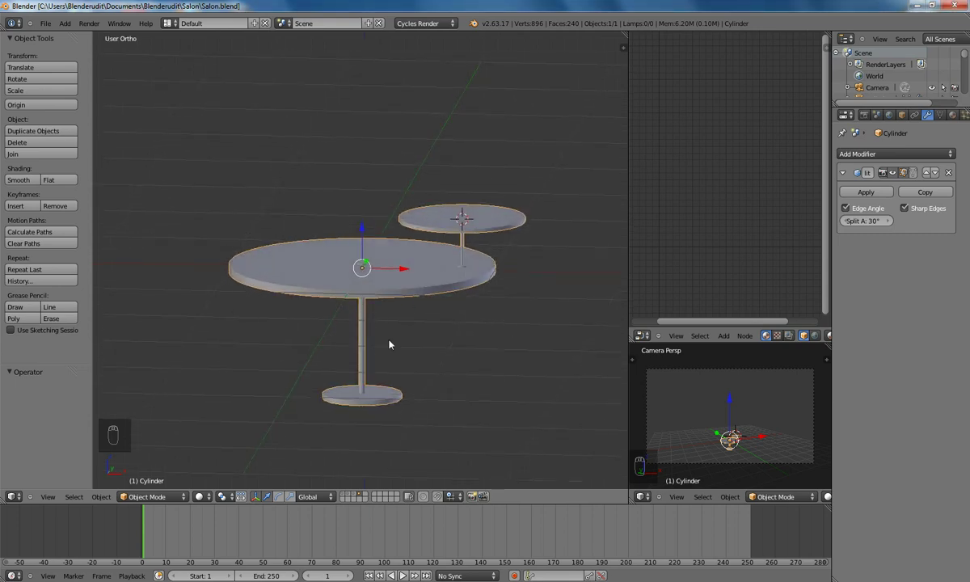
Create a new material for the table and name it Glass
click(952, 115)
click(886, 190)
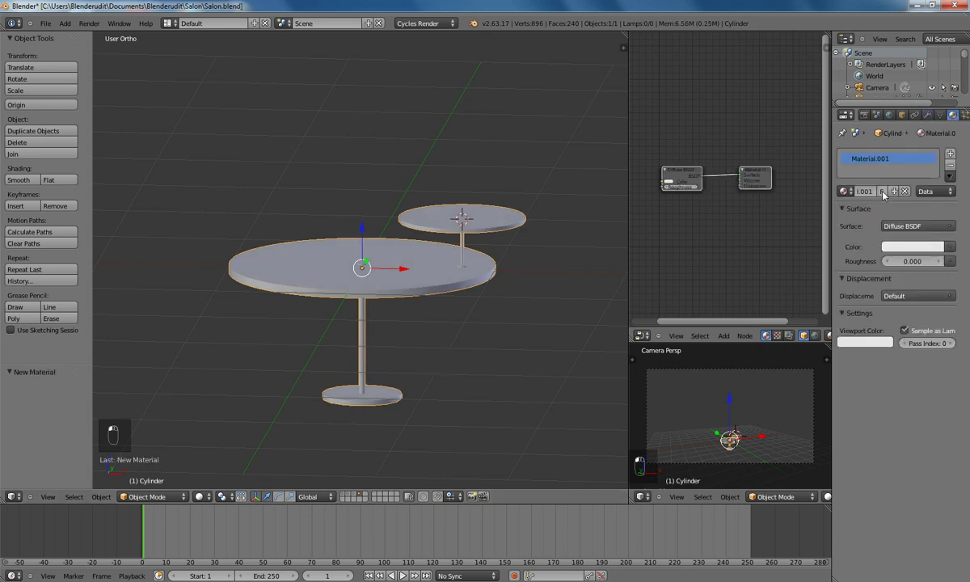
double_click(861, 191)
key(Return)
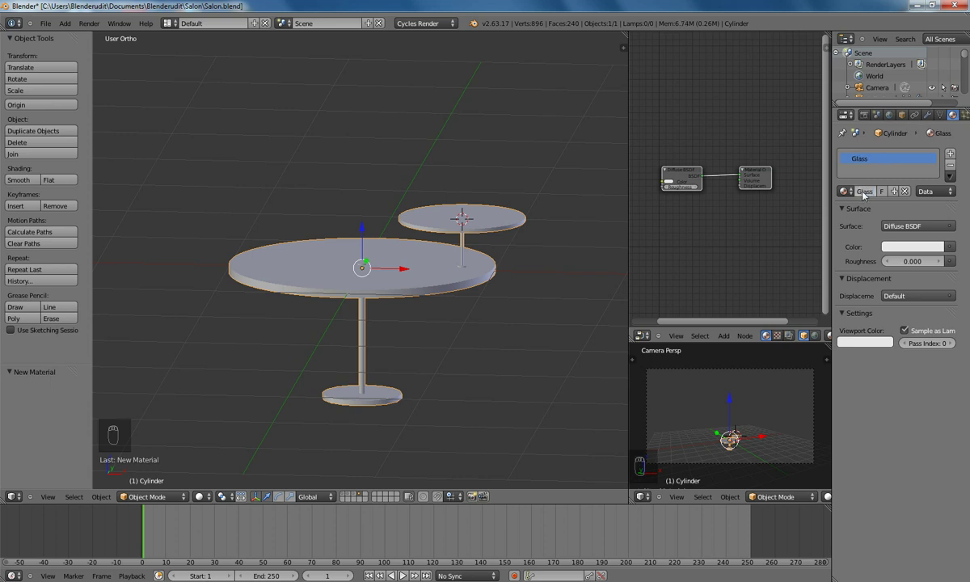
Set the Glass material's surface to Glass BSDF with a roughness of 0.010
click(887, 227)
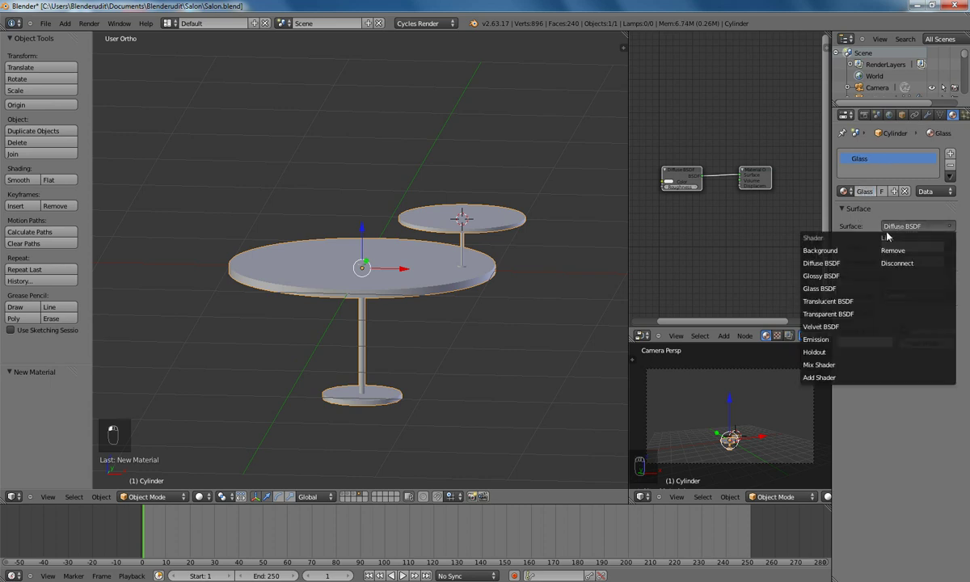
click(818, 289)
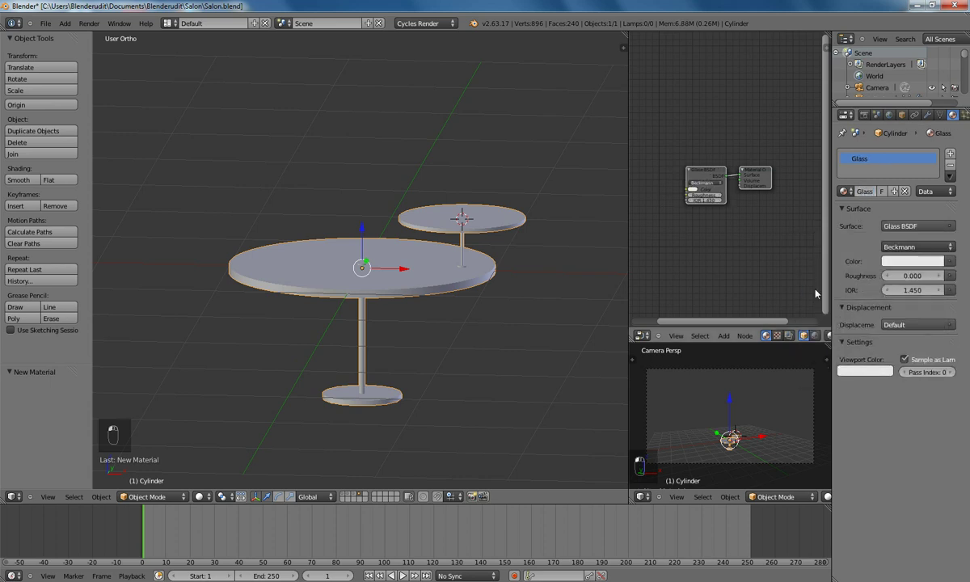
click(902, 276)
key(Return)
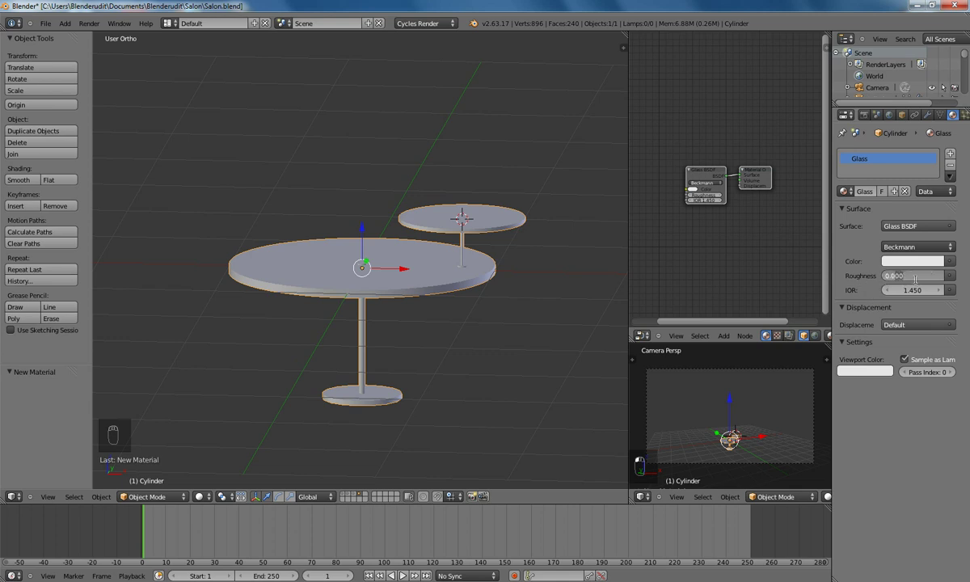
key(Return)
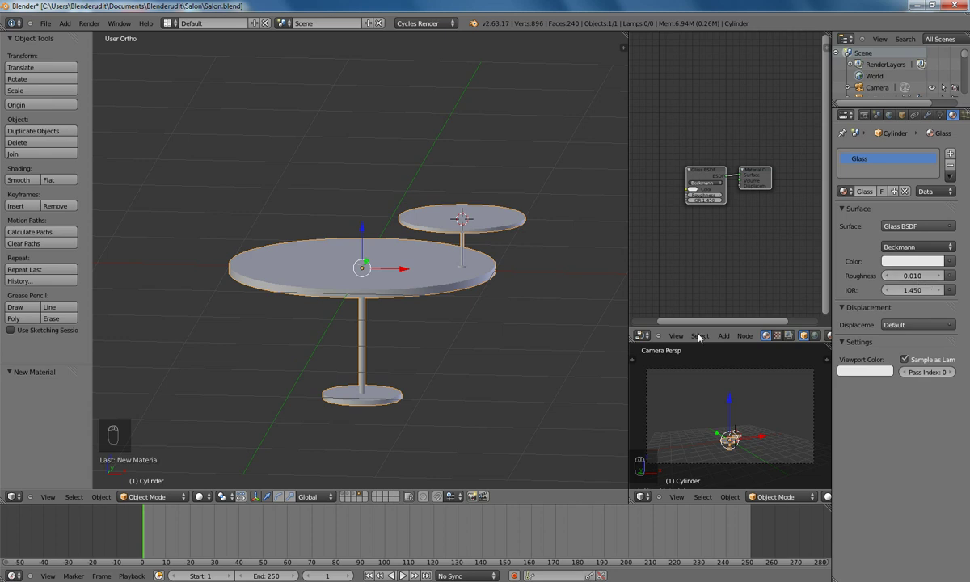
Add a second material named Metal to the table and set its surface to Mix Shader
key(KP_1)
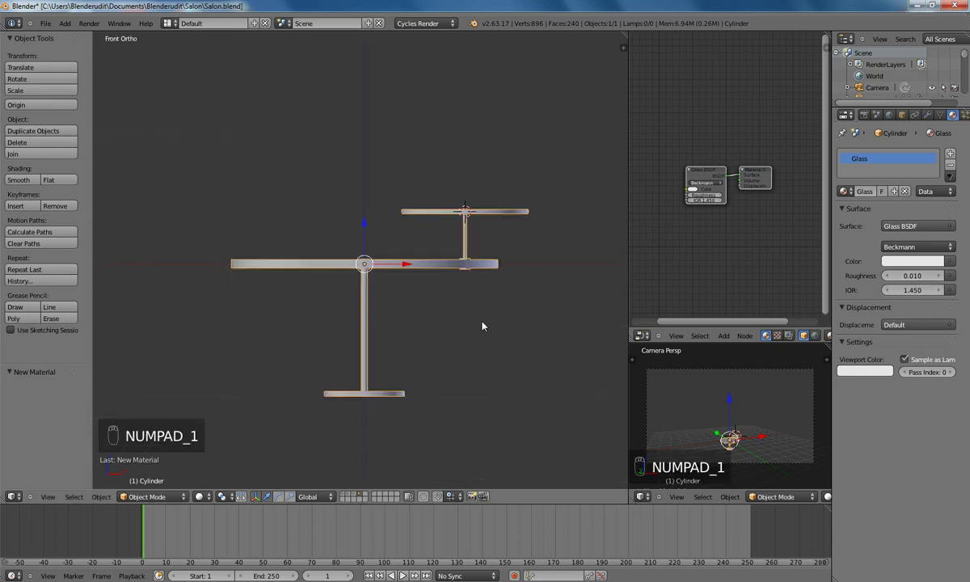
click(950, 155)
click(858, 191)
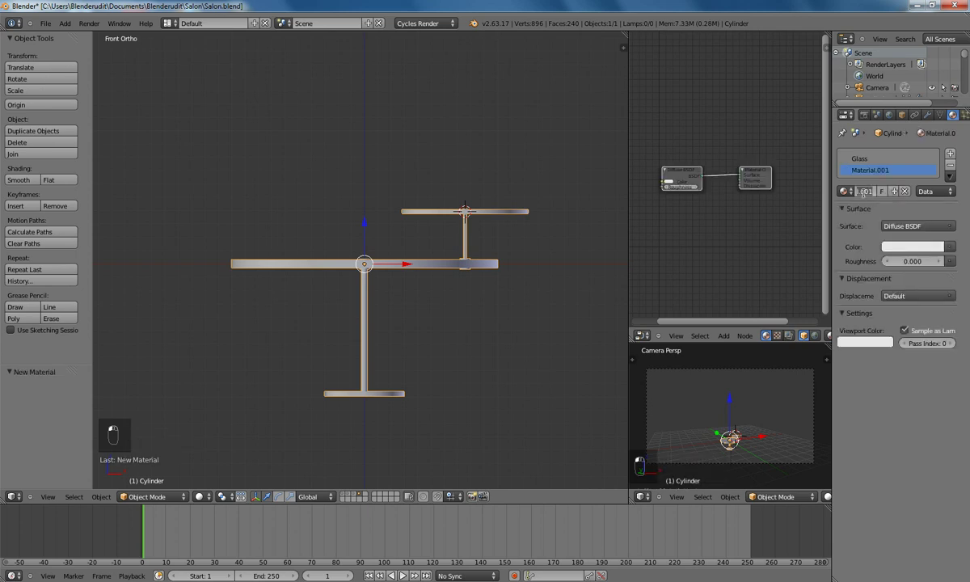
text(Metal)
key(Return)
click(891, 227)
click(824, 365)
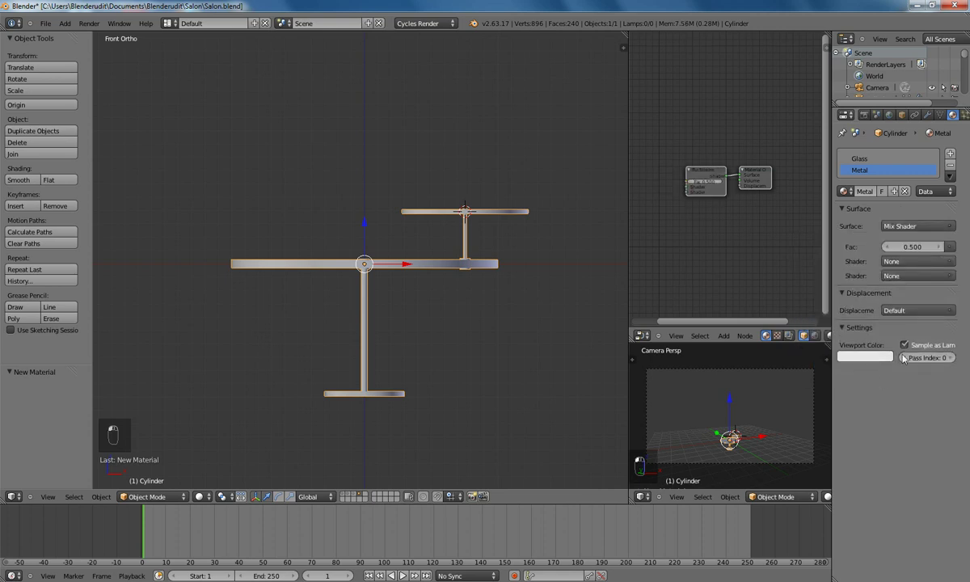
Set the Metal material's first shader to Diffuse BSDF with a near-black colour
click(892, 261)
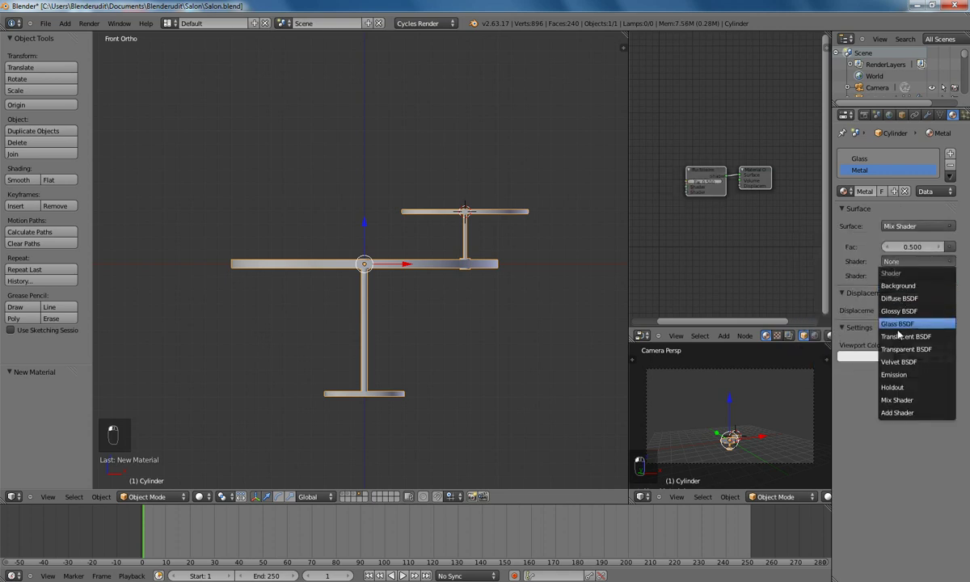
click(899, 300)
click(916, 275)
click(918, 275)
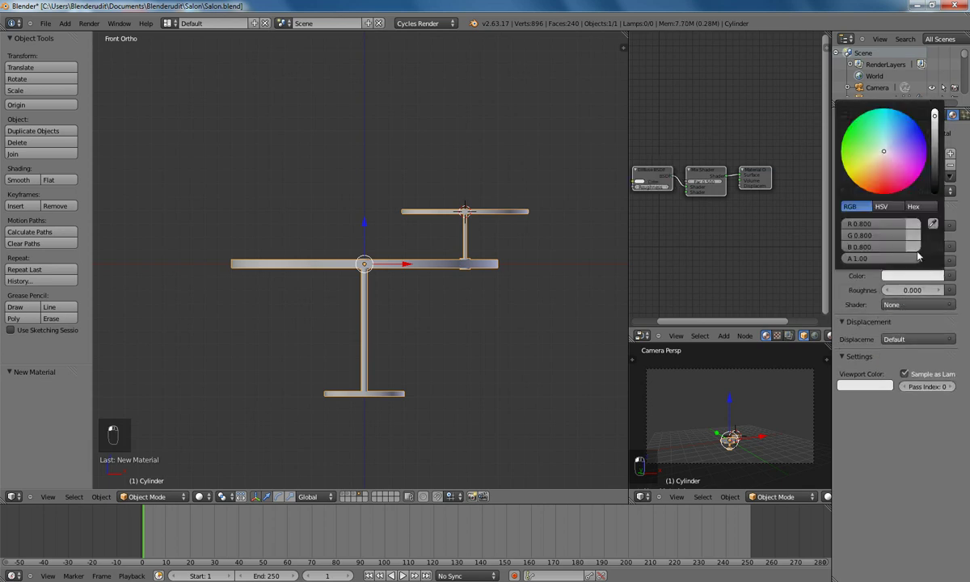
drag(935, 119, 935, 189)
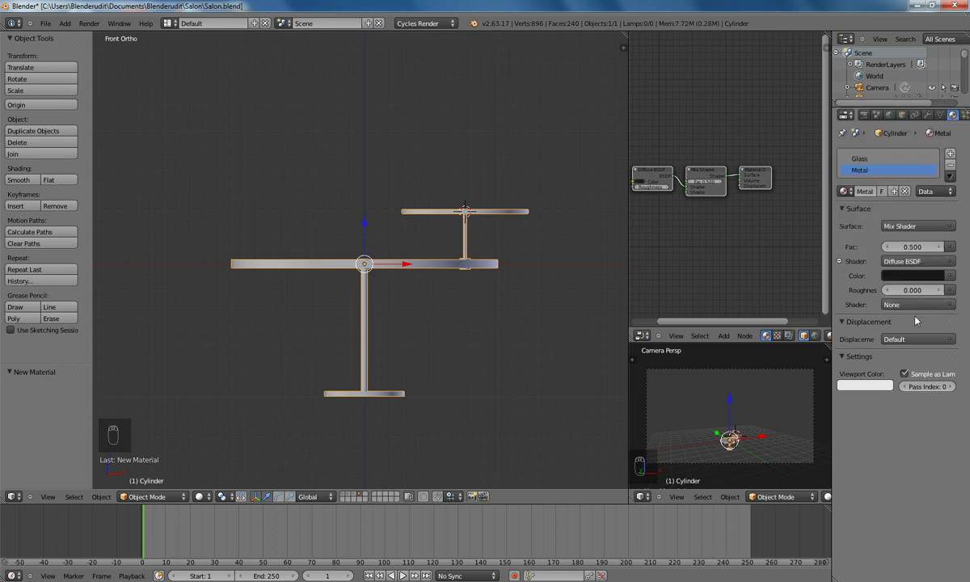
Set the Metal material's second shader to Glossy BSDF with roughness 0 and the mix factor to 0.1
click(893, 304)
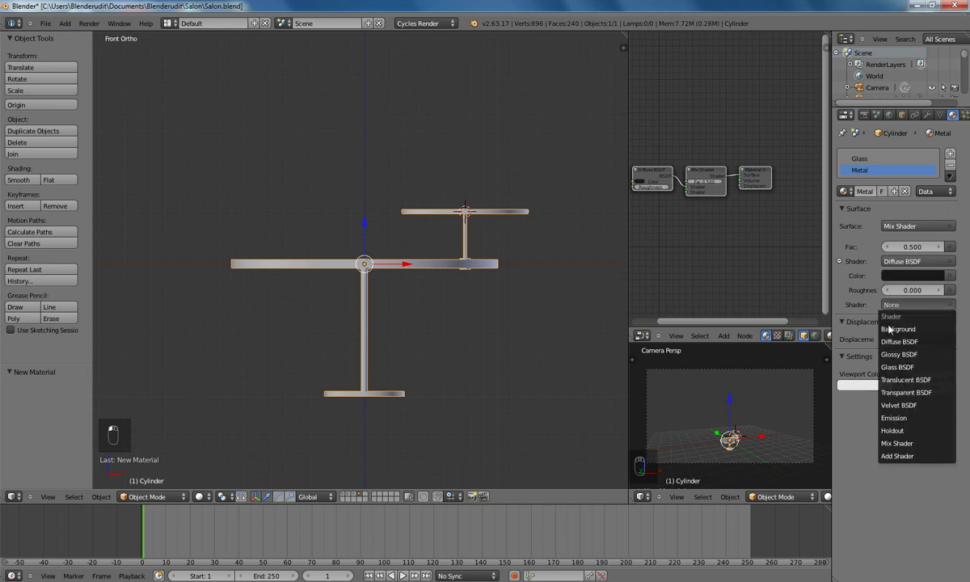
click(897, 355)
click(909, 348)
text(0)
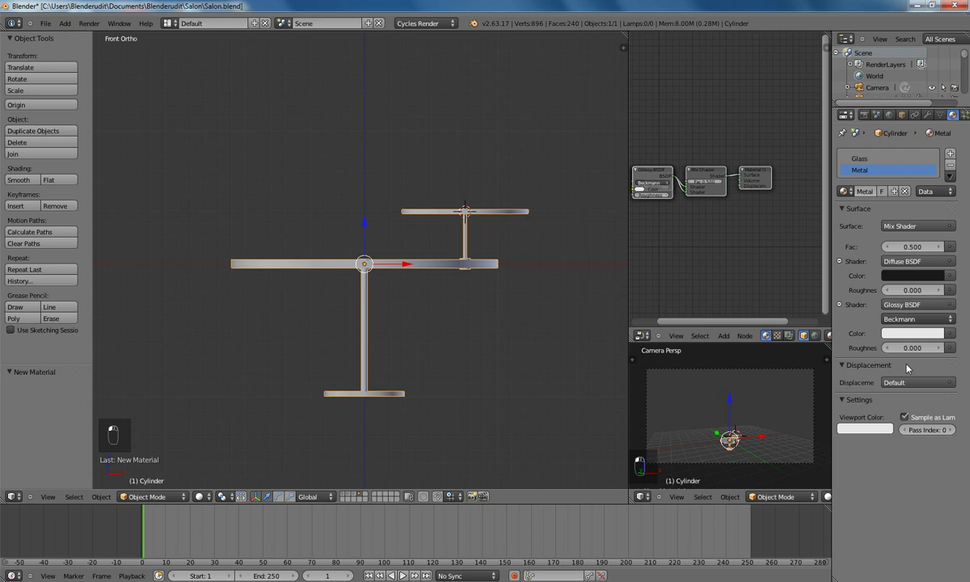
click(913, 244)
text(0)
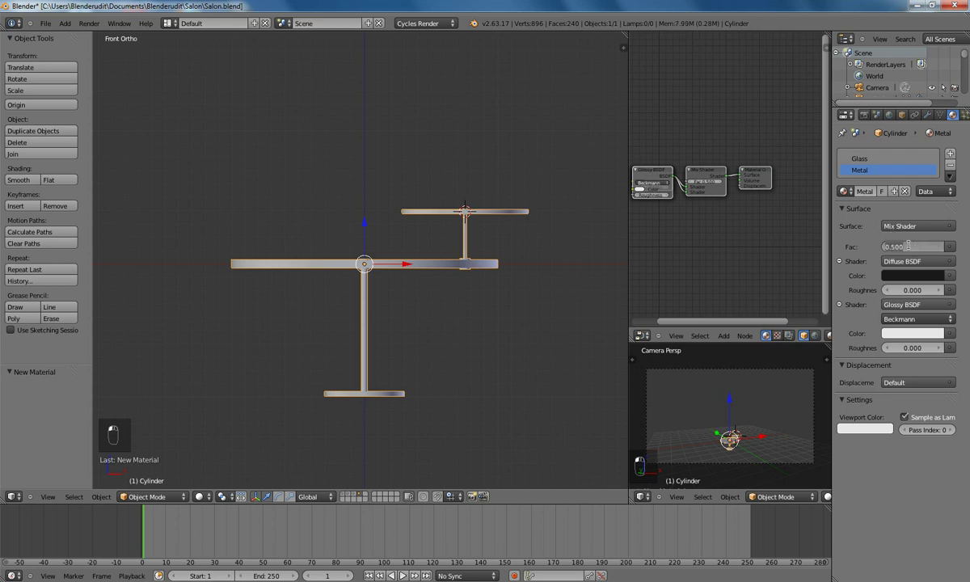
text(.1)
key(Return)
Enter Edit Mode, clear the selection, and box-select the base plate, the main leg and its hub in the large tabletop
key(Tab)
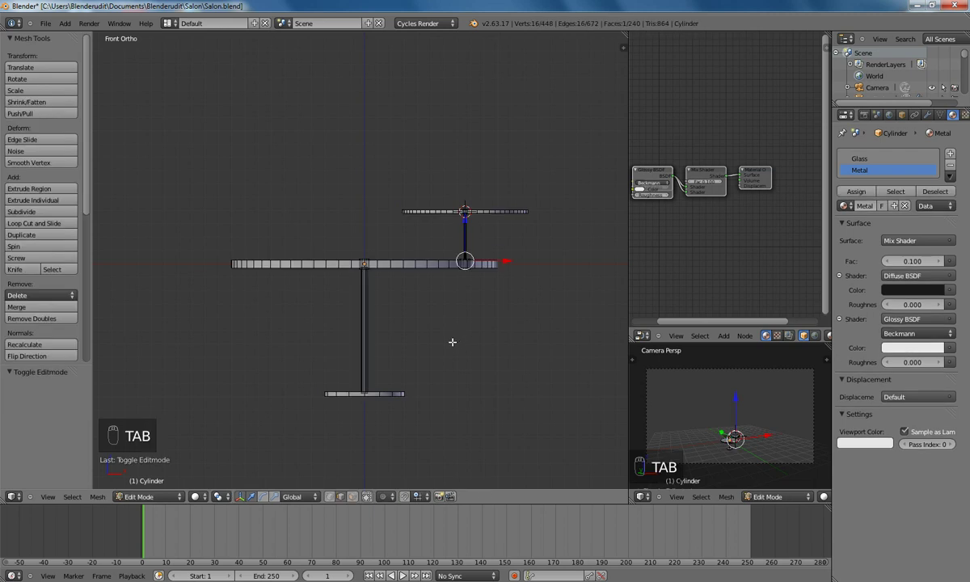
key(a)
key(a)
shift+middle_drag(452, 321, 447, 300)
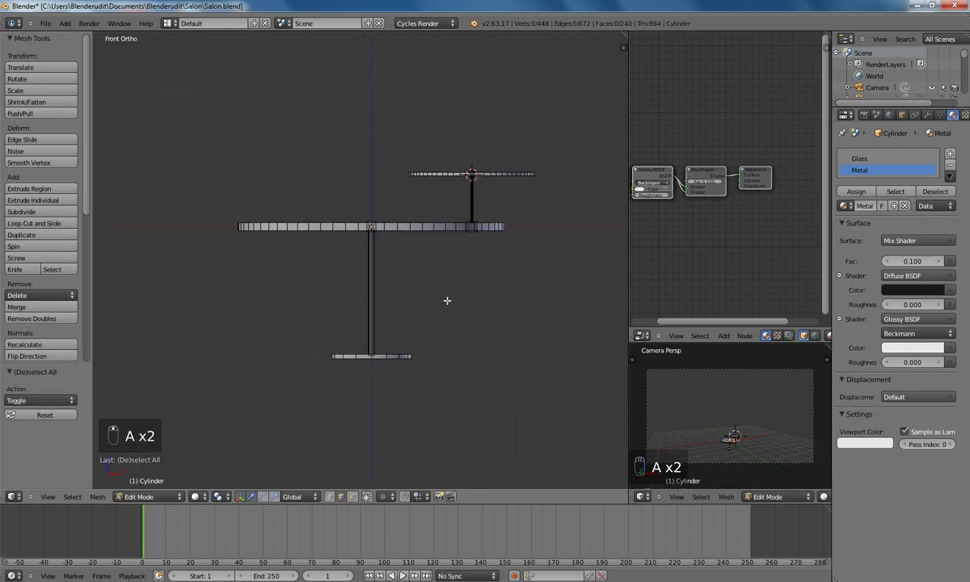
key(b)
drag(290, 324, 449, 386)
scroll(387, 275, up, 8)
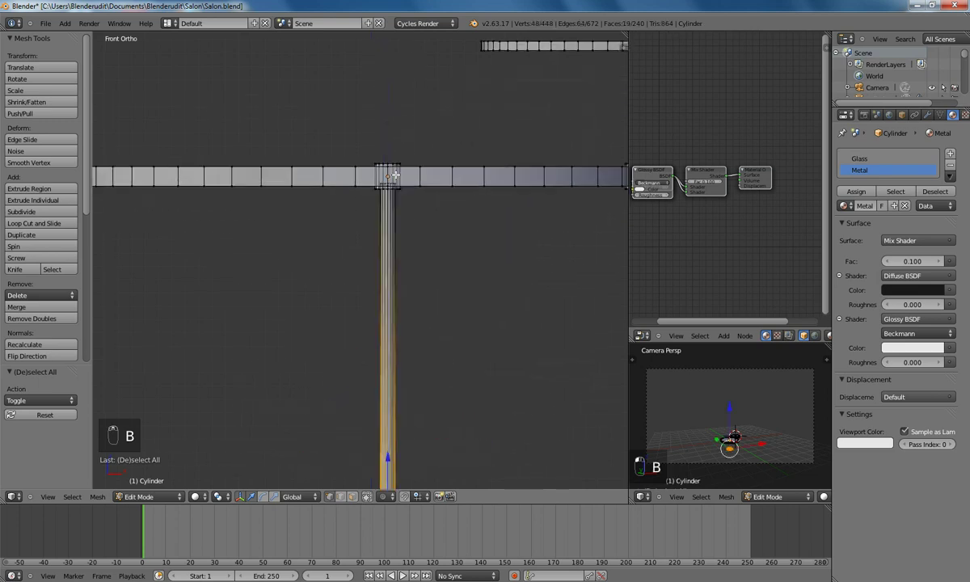
key(b)
drag(374, 131, 411, 179)
middle_drag(440, 216, 235, 228)
key(b)
drag(220, 214, 257, 279)
Add the small upper post and its two hubs to the selection and assign the Metal material to the selected parts
scroll(257, 279, down, 5)
key(b)
drag(434, 153, 473, 198)
middle_drag(470, 216, 402, 221)
key(b)
drag(429, 236, 465, 262)
key(b)
drag(414, 147, 460, 157)
middle_drag(459, 158, 396, 234)
key(b)
drag(380, 216, 414, 256)
middle_drag(415, 256, 411, 223)
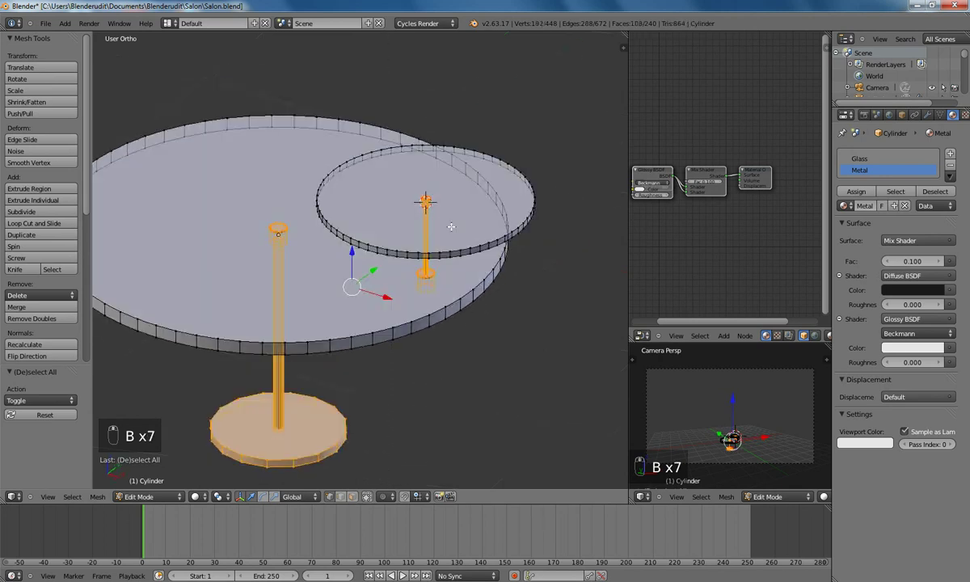
click(855, 191)
Sample the near-black diffuse colour as the Metal material's viewport colour and return to Object Mode in front view
click(884, 443)
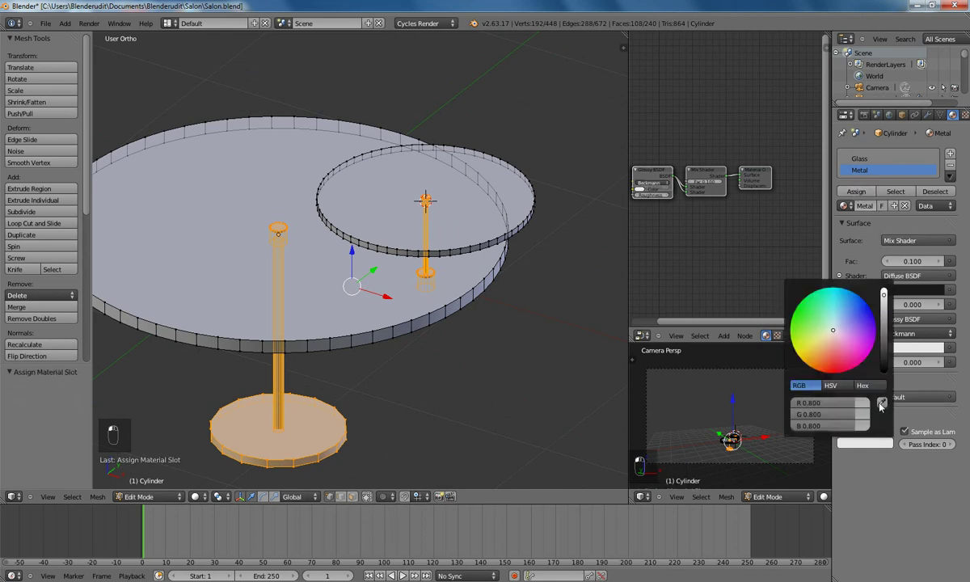
click(881, 403)
click(901, 287)
key(Tab)
middle_drag(415, 358, 394, 299)
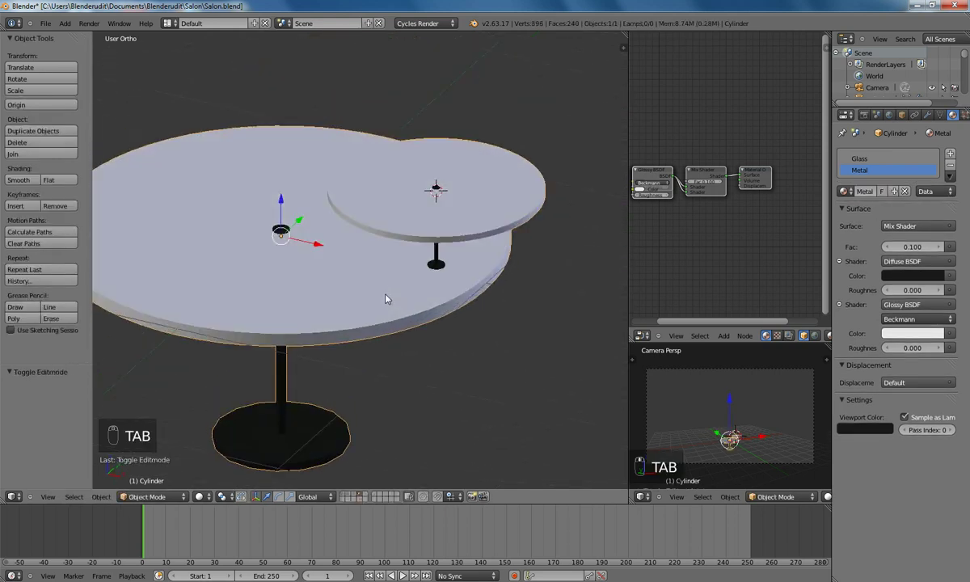
key(KP_1)
shift+middle_drag(407, 246, 422, 239)
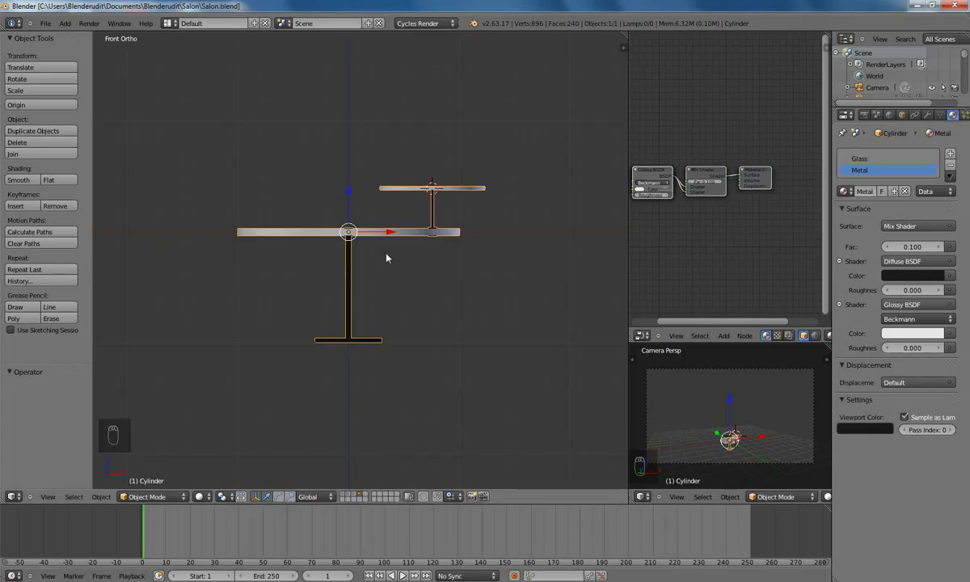
Raise the two-tier round table along the Z axis by about 1.19 units
shift+middle_drag(386, 259, 399, 324)
key(g)
key(z)
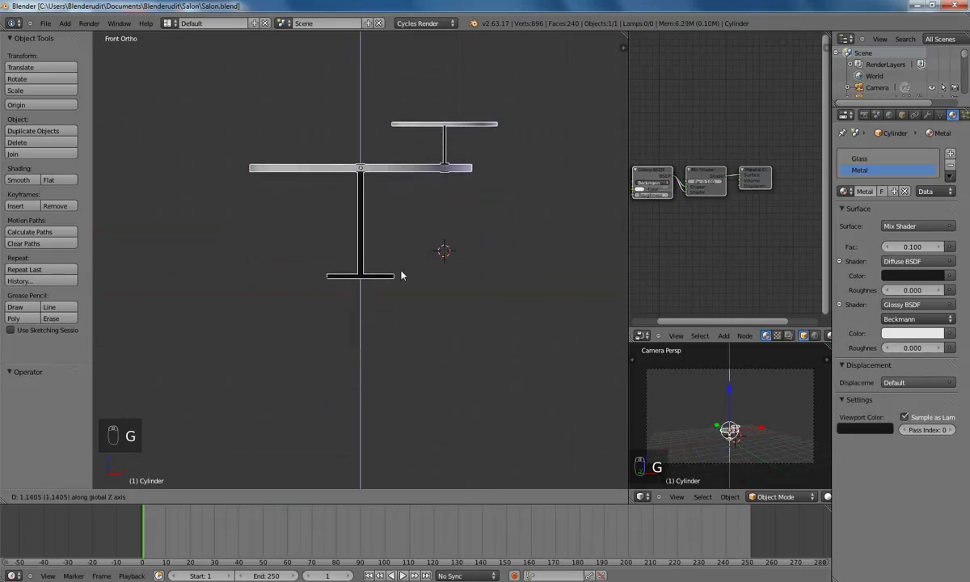
click(401, 271)
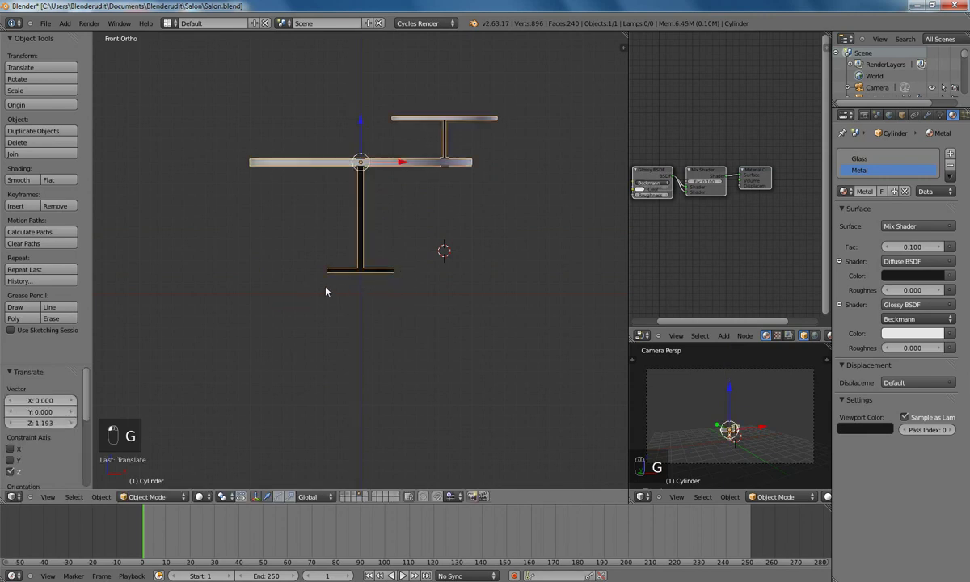
Snap the 3D cursor to the scene center and add a plane there
key(shift+s)
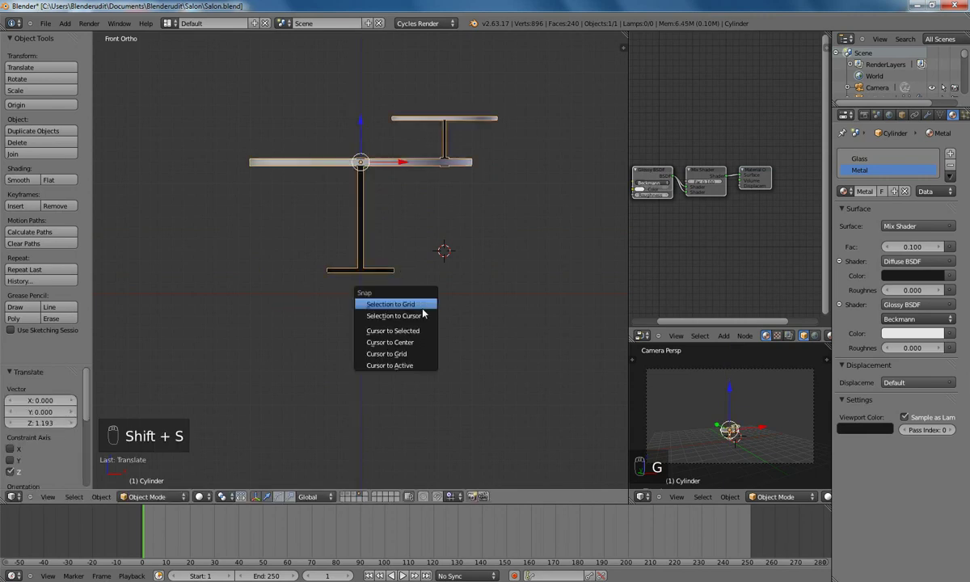
click(401, 344)
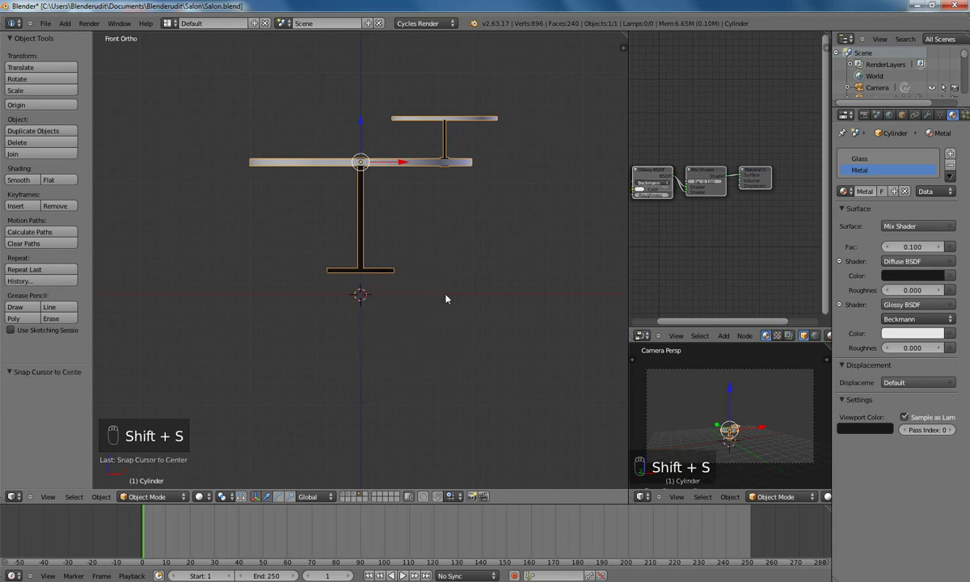
shift+middle_drag(445, 299, 469, 327)
scroll(468, 327, up, 1)
key(space)
text(plane)
key(Return)
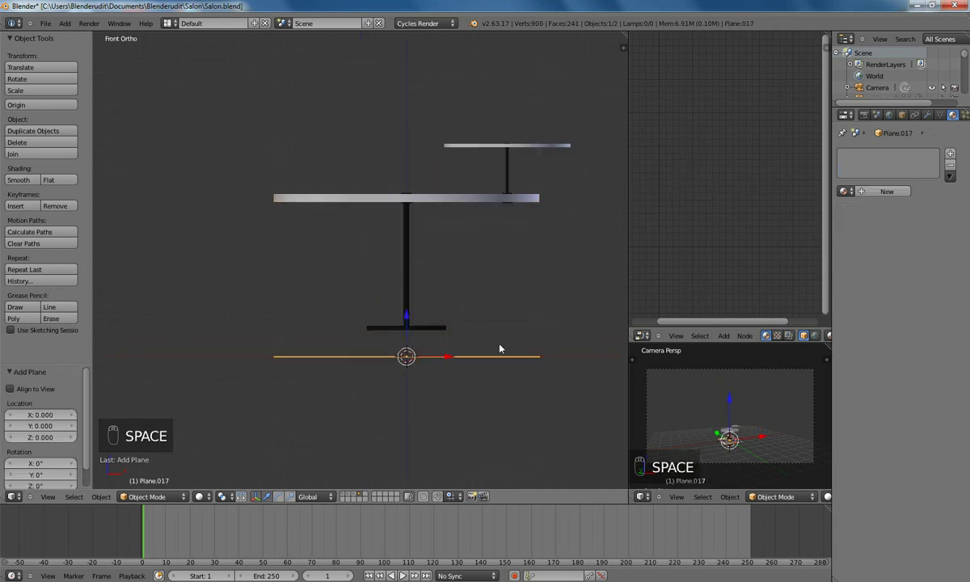
Stretch the plane's mesh along the X axis by a factor of about 2 to form a rectangle
key(KP_7)
key(Tab)
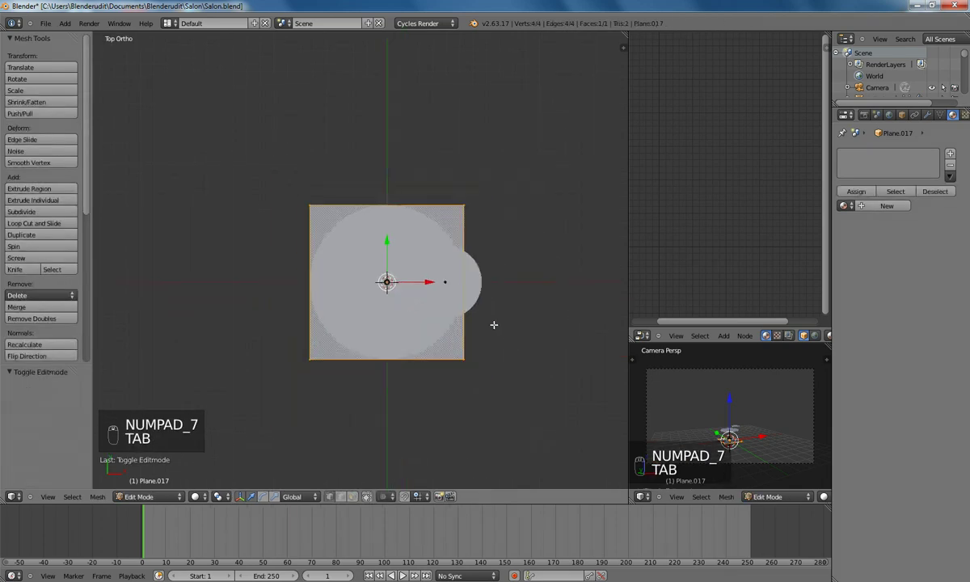
shift+middle_drag(493, 325, 453, 338)
key(s)
key(x)
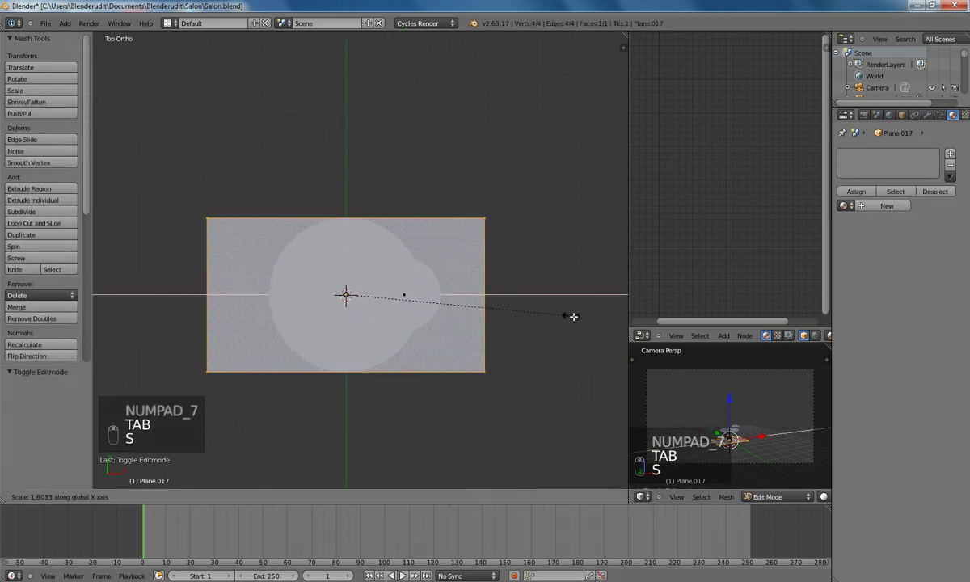
click(595, 316)
Extrude the rectangle upward by about 0.022 units to form a thin slab and return to Object Mode
middle_drag(434, 361, 451, 285)
key(KP_1)
scroll(451, 288, up, 2)
shift+middle_drag(428, 334, 464, 284)
scroll(412, 344, up, 3)
scroll(413, 342, down, 2)
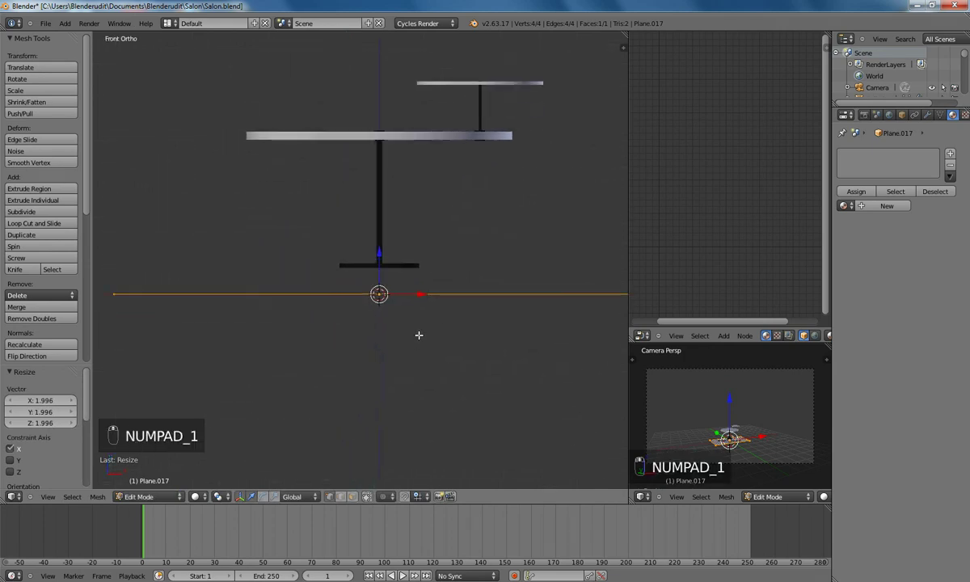
key(e)
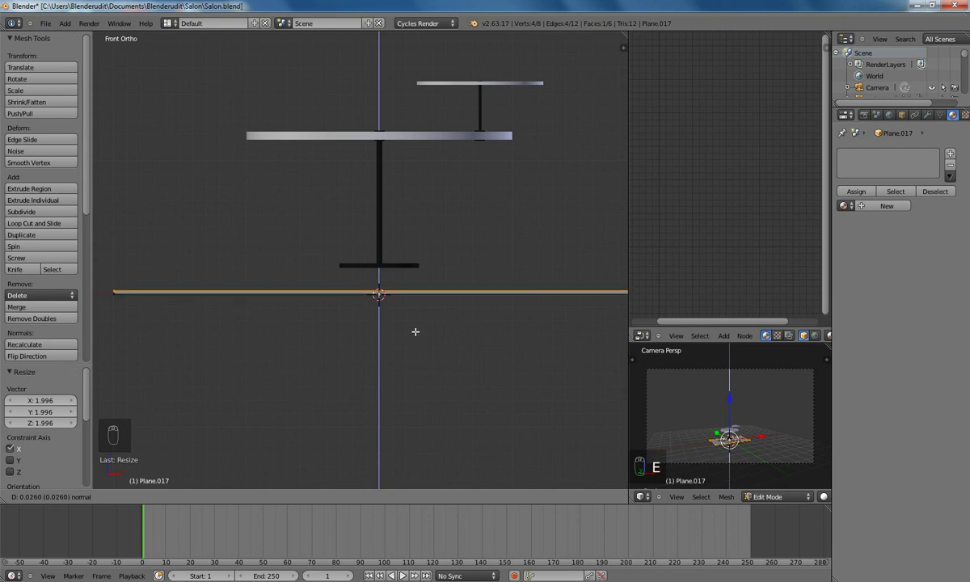
click(415, 331)
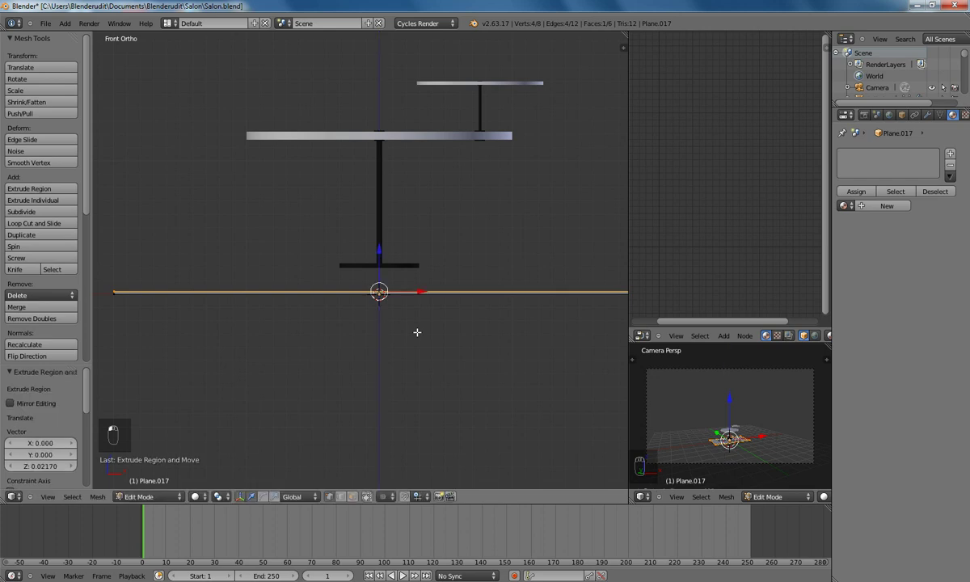
key(Tab)
Lower the table along the Z axis until its round base rests on the thin slab, and deselect it
middle_drag(454, 248, 397, 263)
right_click(385, 263)
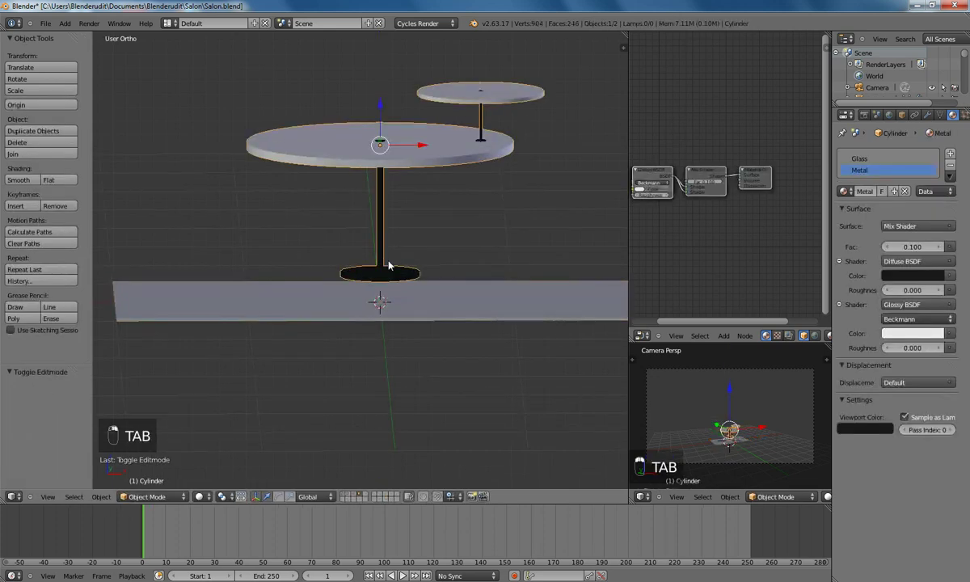
key(KP_1)
key(g)
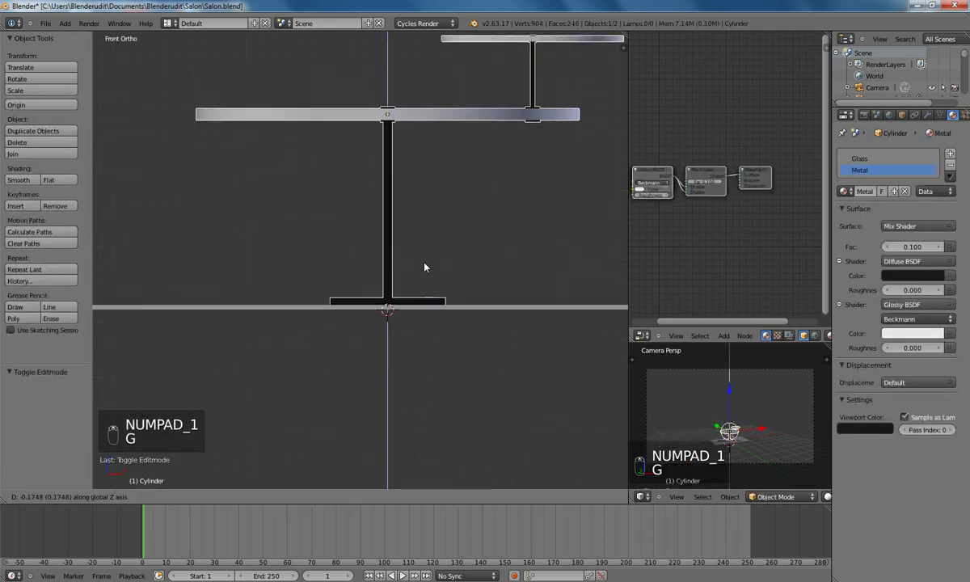
click(422, 268)
key(a)
Give the rectangular slab under the table a new material named Carpet
middle_drag(423, 269, 341, 323)
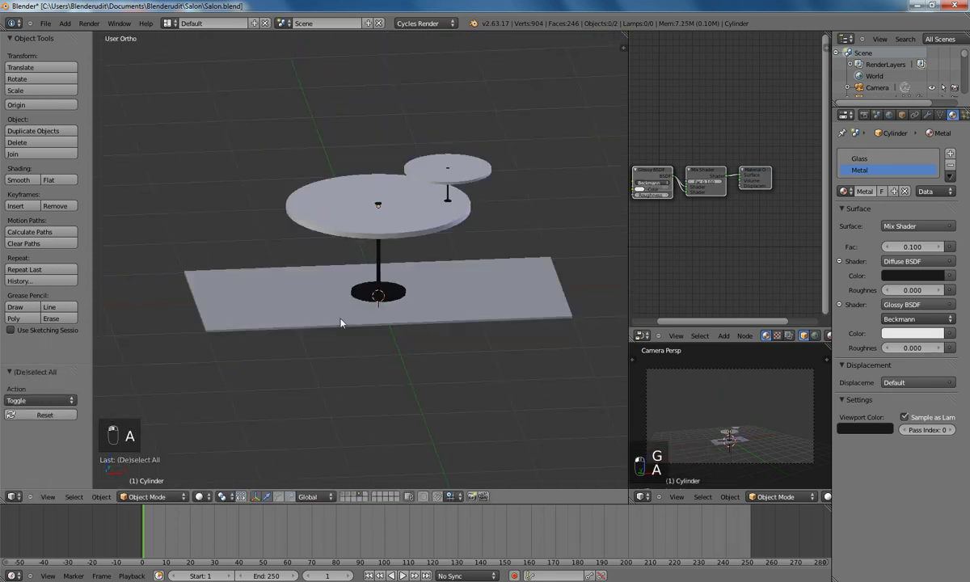
right_click(303, 298)
key(KP_7)
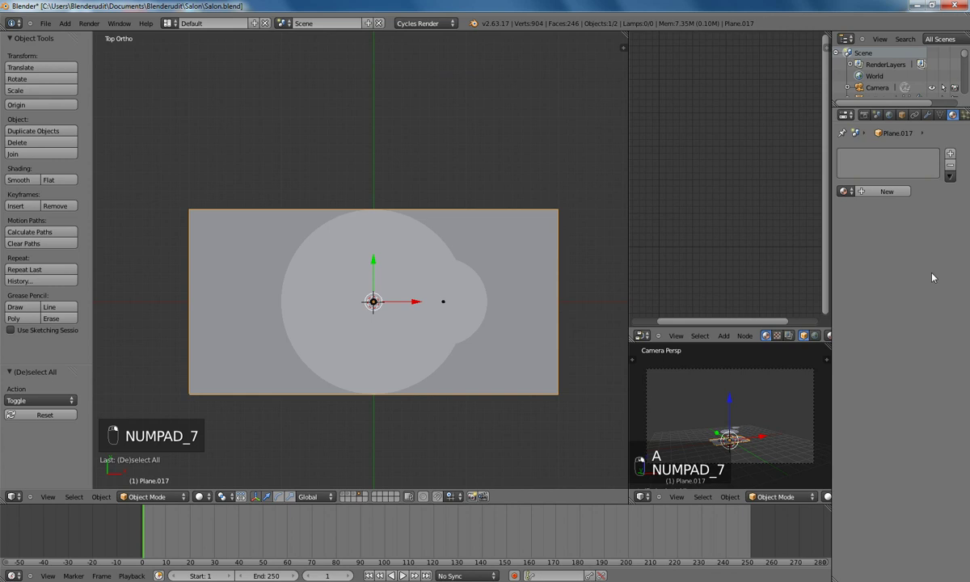
click(882, 192)
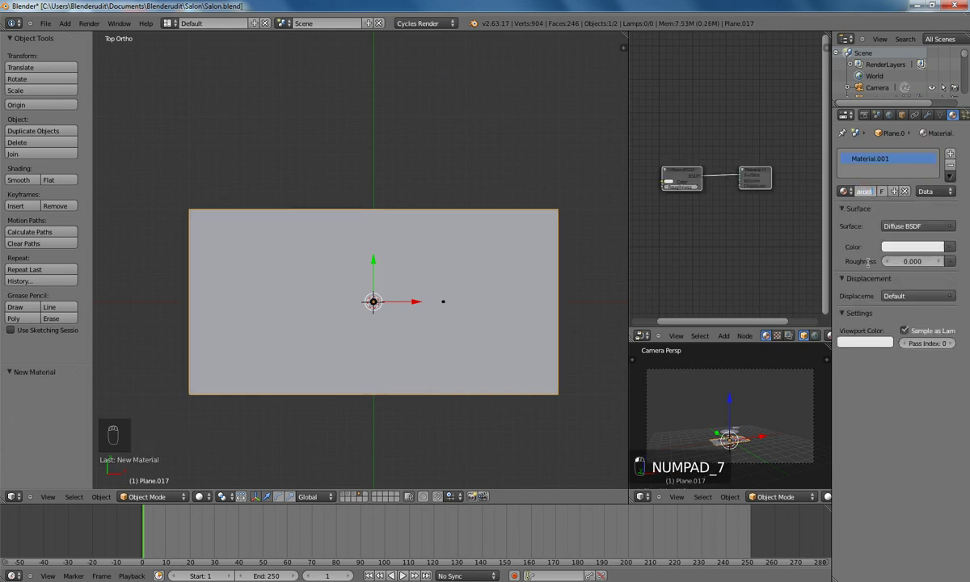
key(Return)
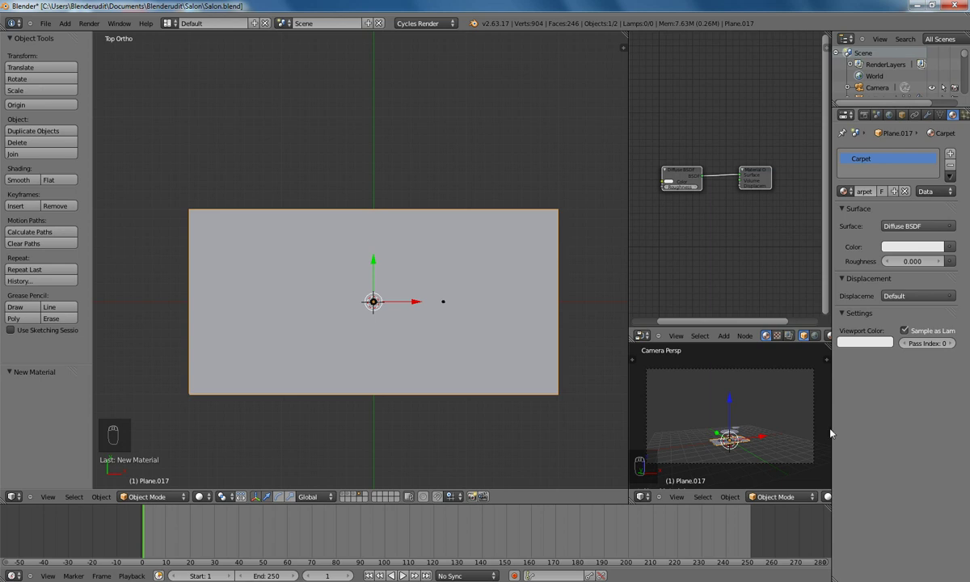
Use an Image Texture with Carpet.jpg from the Textures folder as the Carpet material's color
click(950, 247)
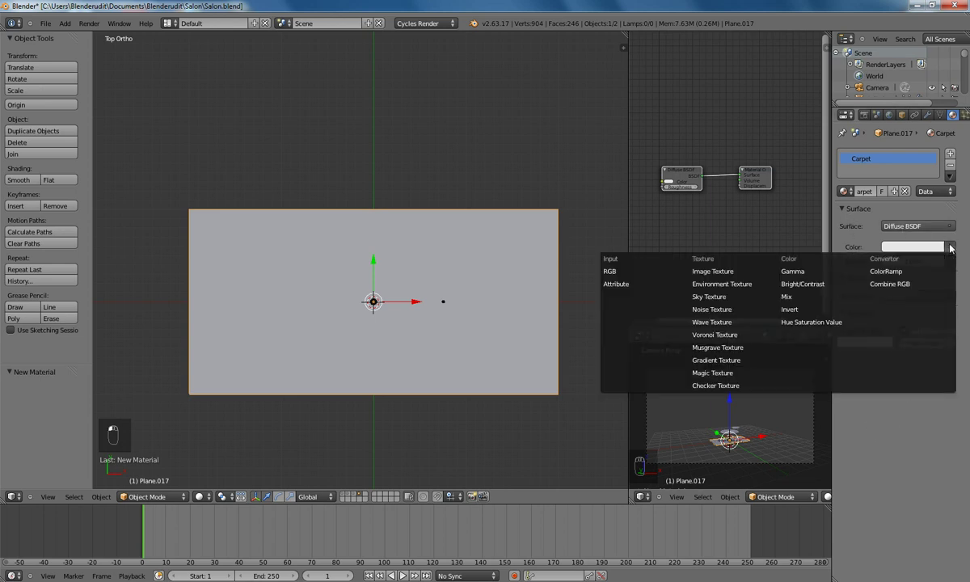
click(713, 270)
click(930, 261)
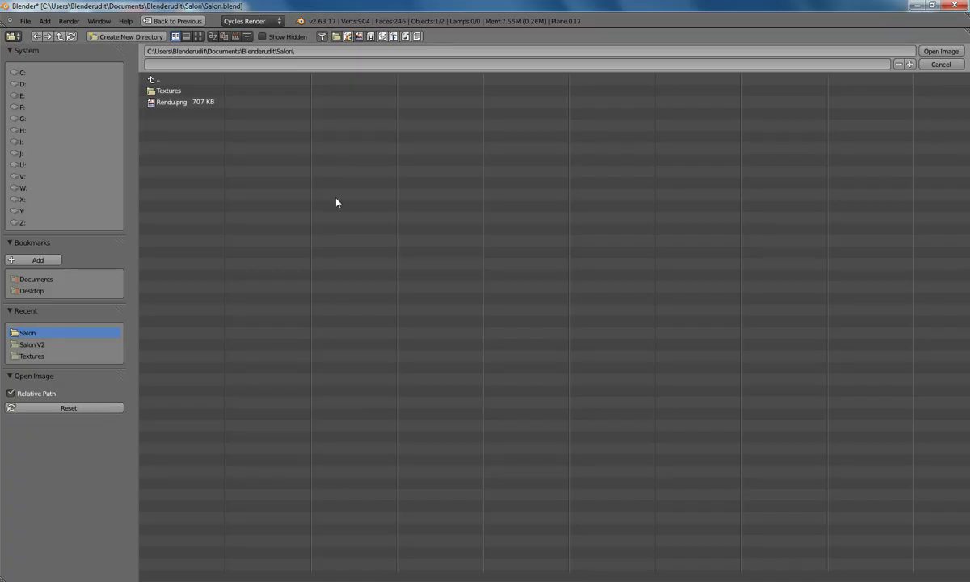
click(174, 92)
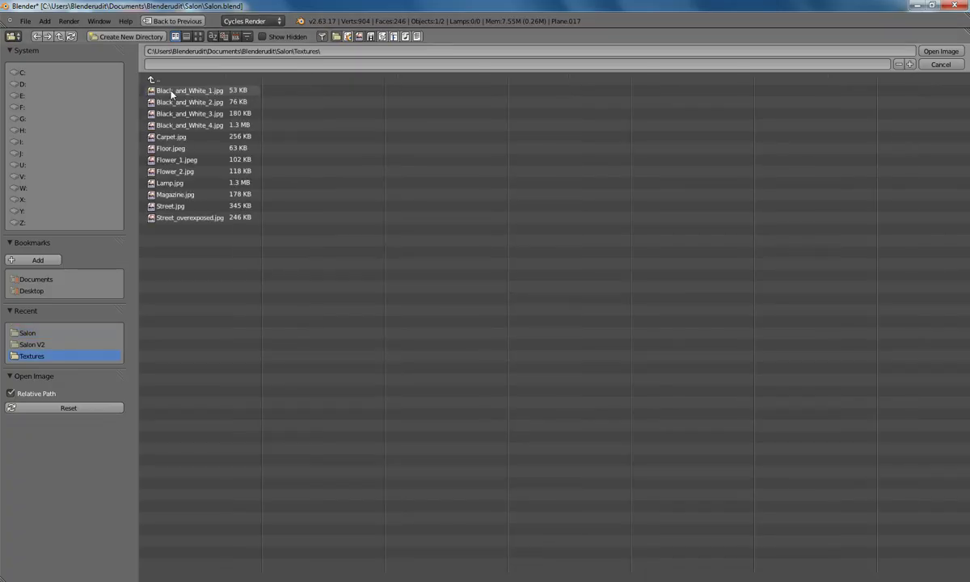
click(197, 36)
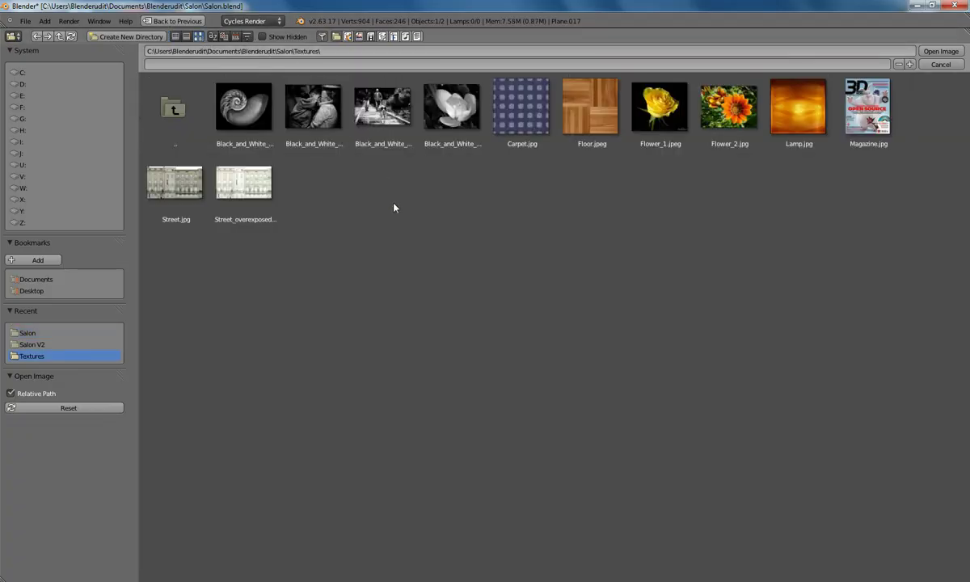
click(522, 109)
click(949, 51)
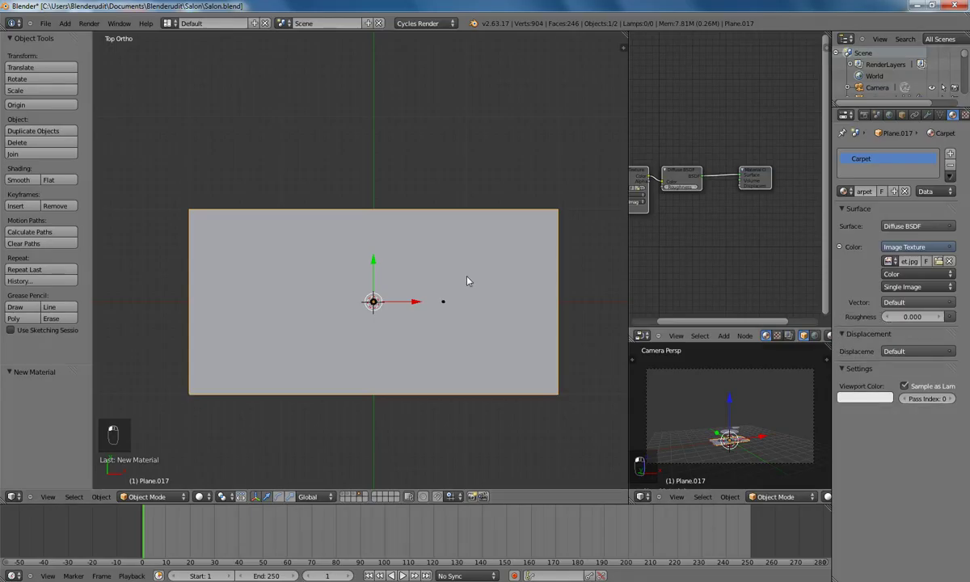
Set the 3D view to textured shading and turn the node editor area into a UV/Image Editor
click(199, 496)
click(209, 454)
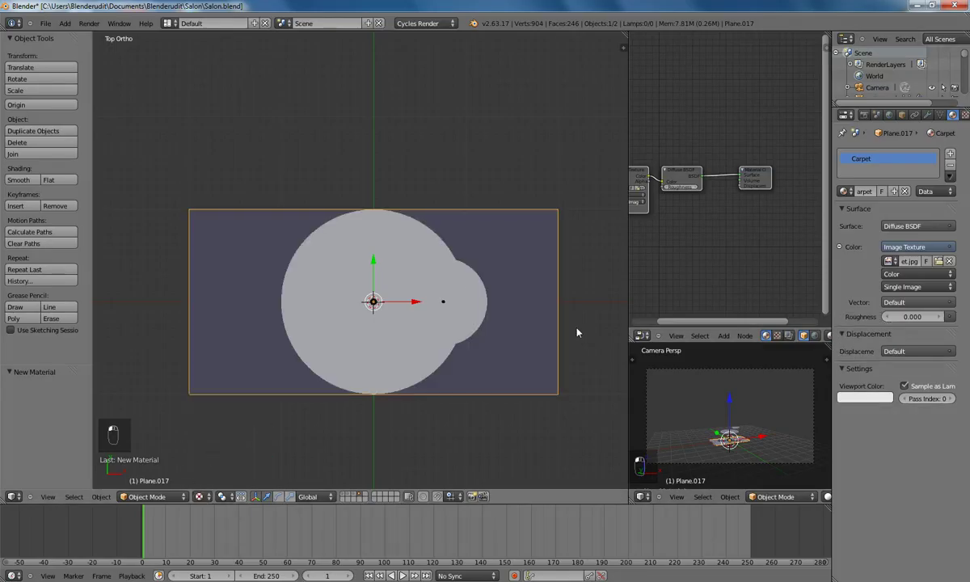
click(641, 335)
click(645, 261)
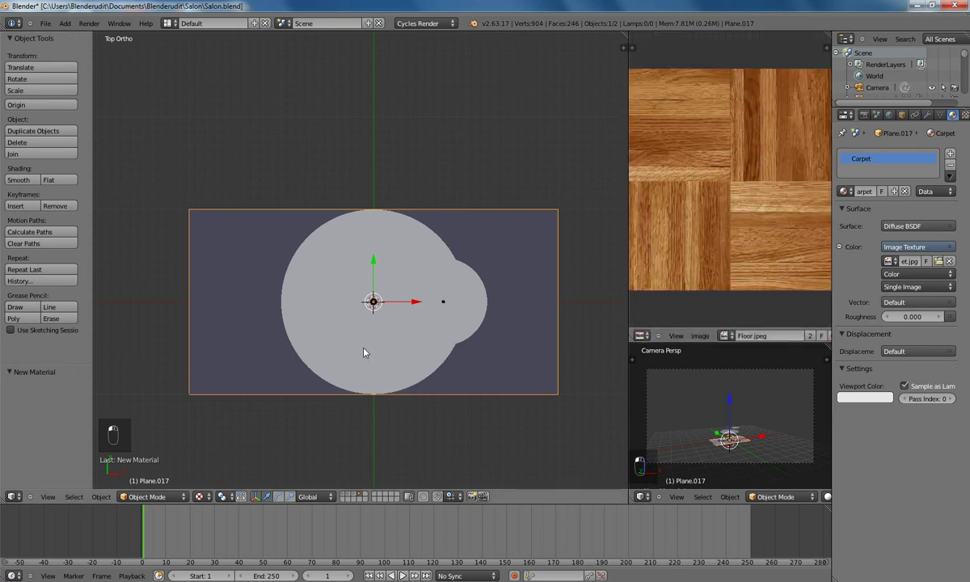
Select the slab's whole mesh and UV-map it from the top view with Project from View (Bounds)
key(Tab)
key(a)
key(a)
key(a)
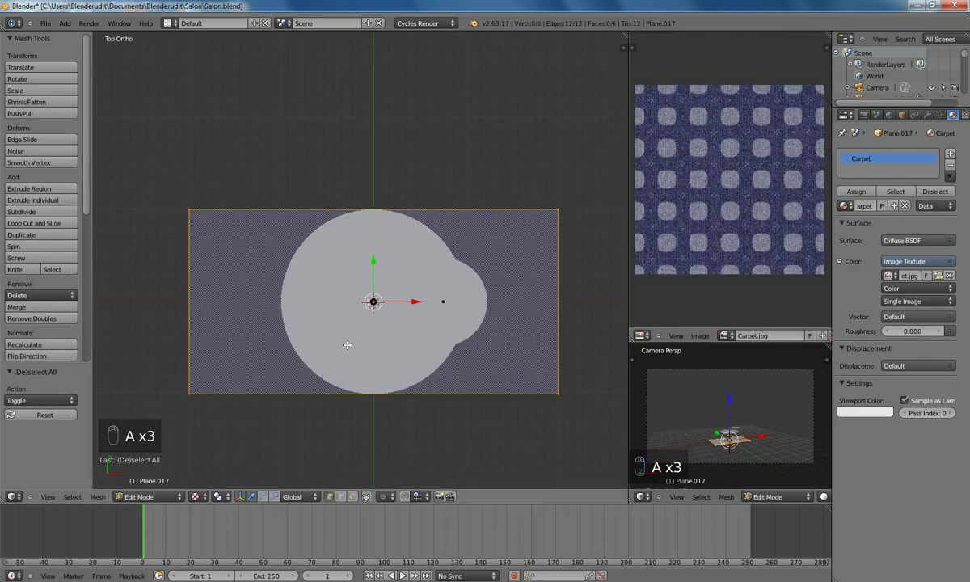
key(u)
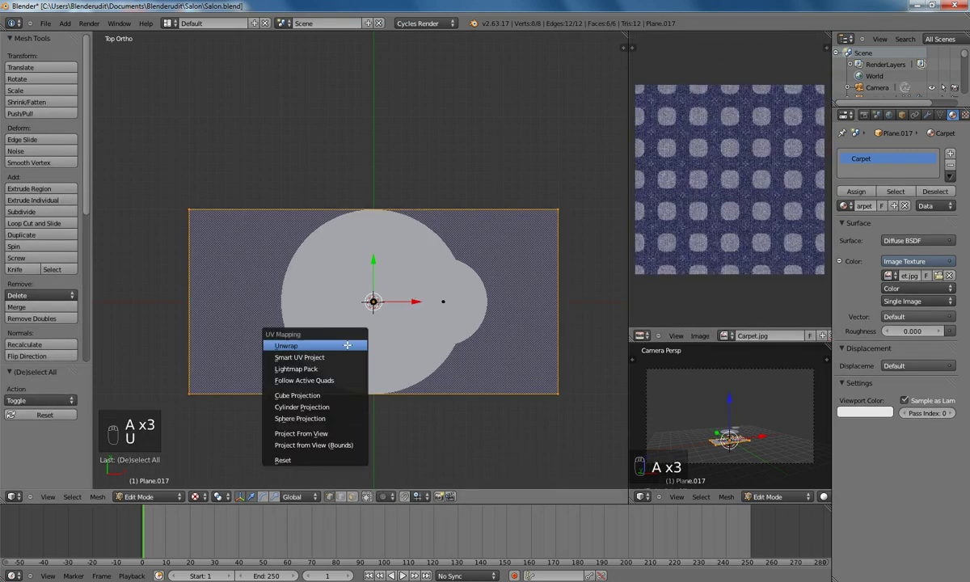
click(328, 447)
Scale the carpet's UV layout up by a factor of about 1.81 and leave Edit Mode
scroll(703, 205, down, 5)
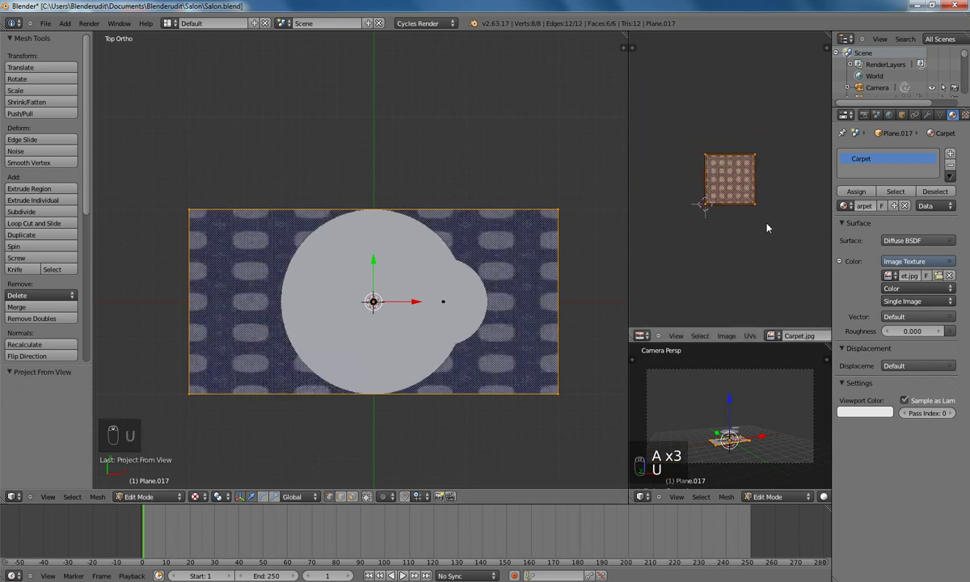
key(s)
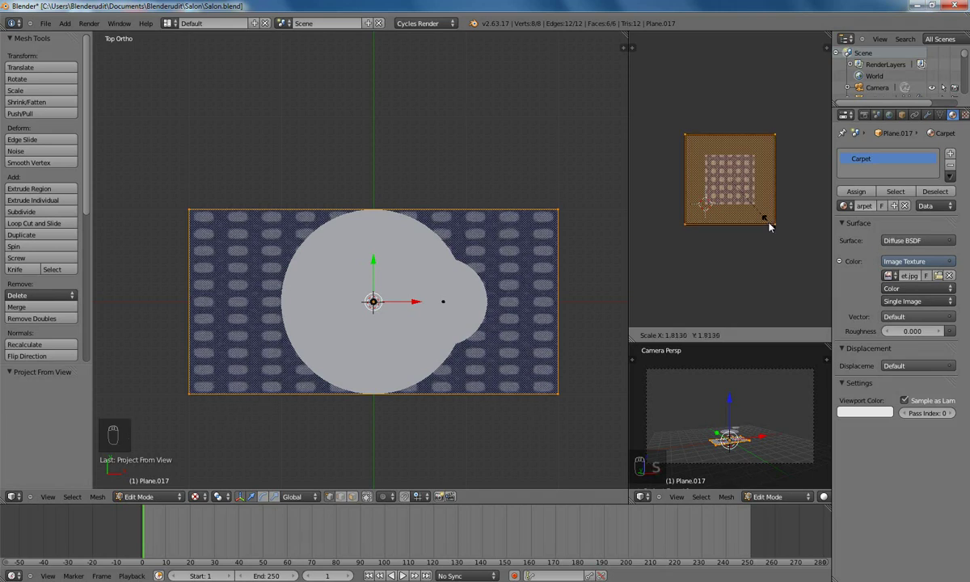
click(770, 227)
middle_drag(335, 368, 363, 376)
key(Tab)
scroll(361, 327, up, 2)
middle_drag(361, 327, 337, 316)
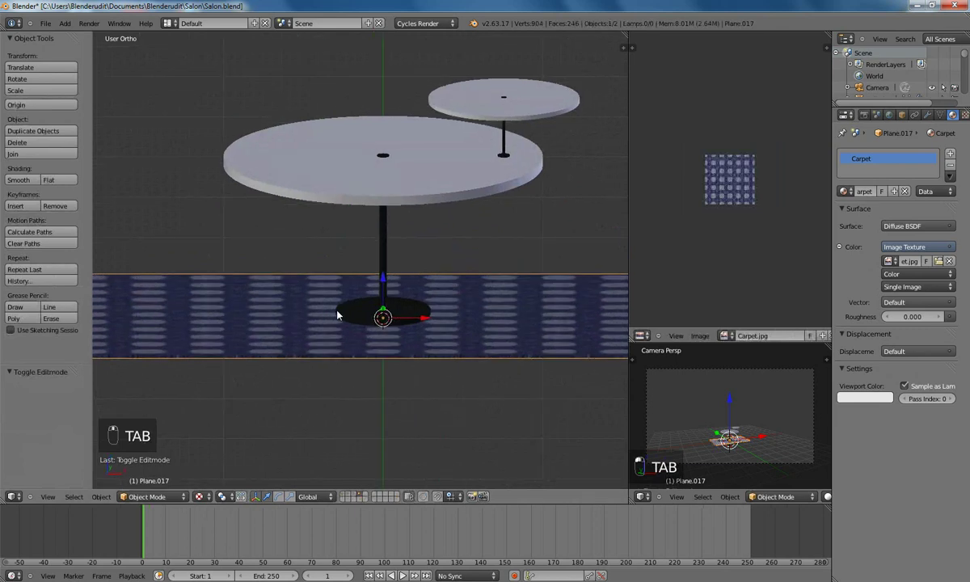
In Edit Mode with wireframe display, select only the carpet's two long side faces
key(KP_1)
scroll(346, 328, up, 5)
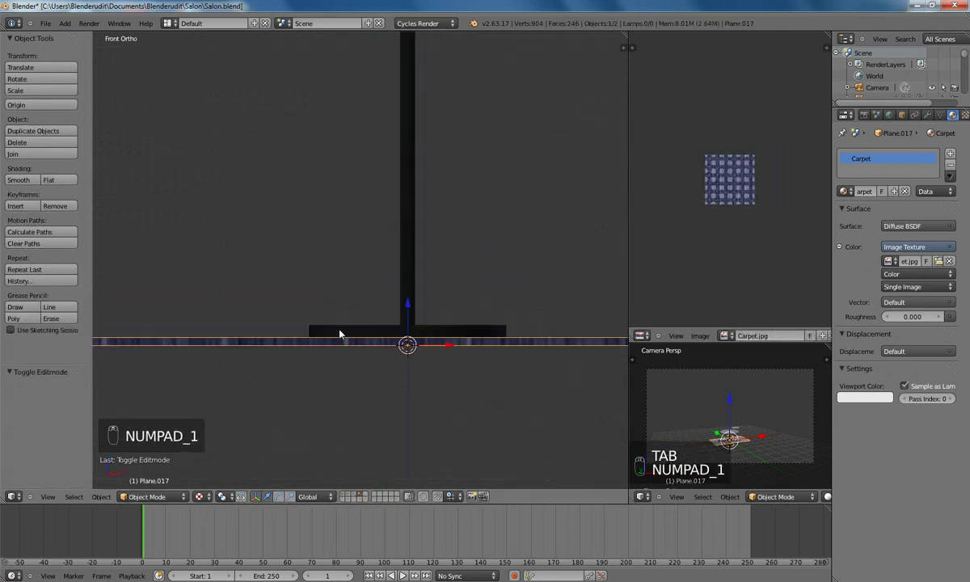
scroll(276, 283, up, 3)
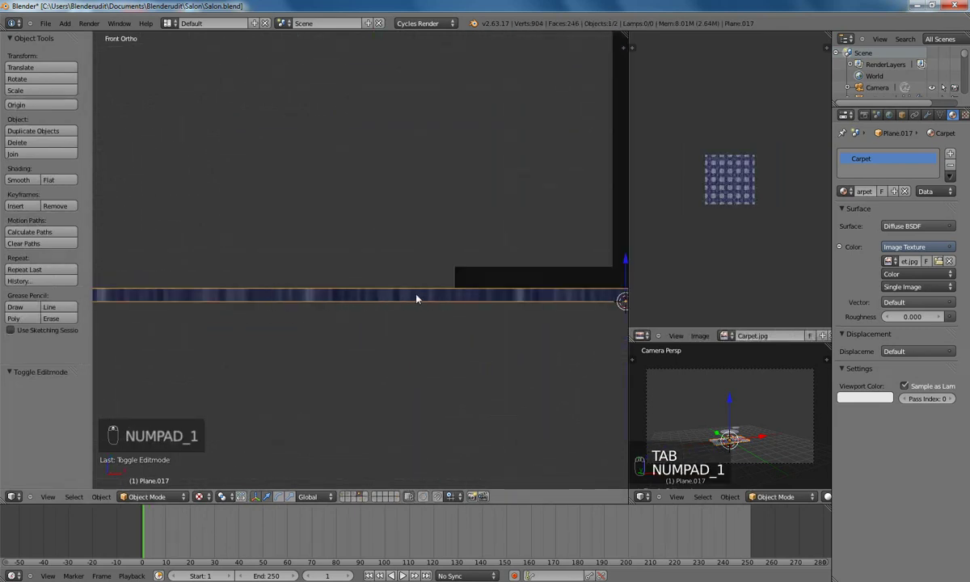
scroll(365, 298, down, 4)
key(Tab)
scroll(365, 296, down, 3)
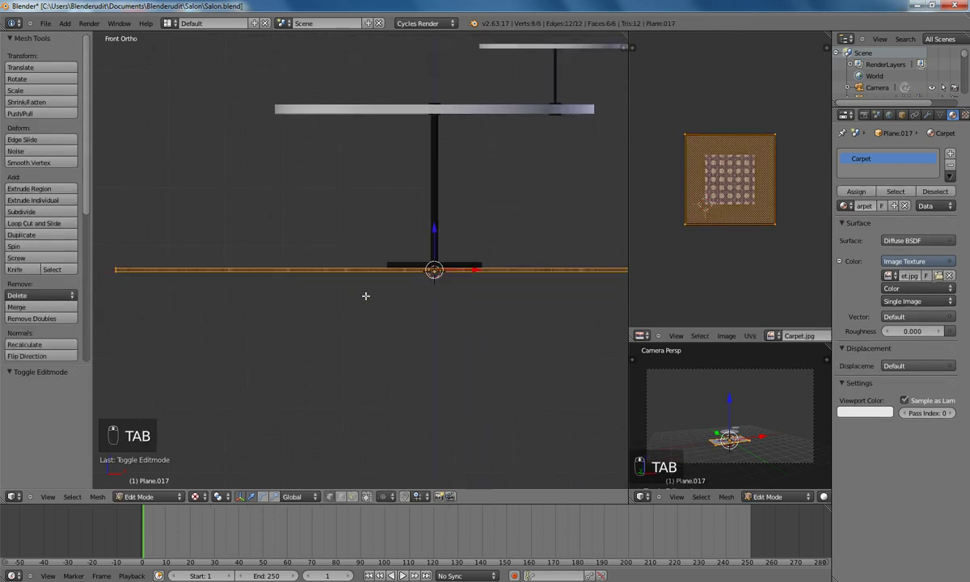
key(a)
key(a)
right_click(407, 270)
key(z)
key(b)
drag(375, 250, 430, 279)
middle_drag(360, 248, 380, 268)
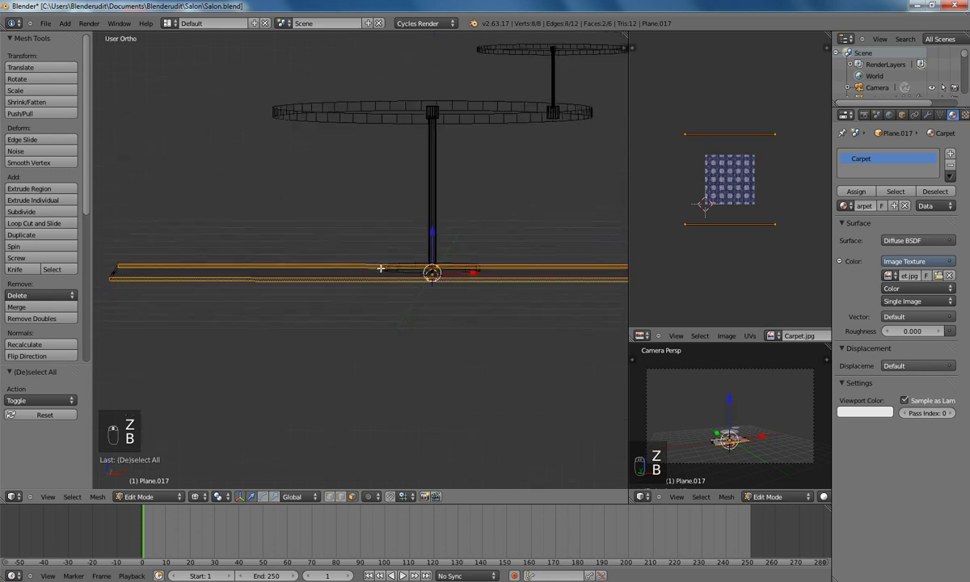
UV-map the selected long side faces from the front view with Project From View
key(KP_1)
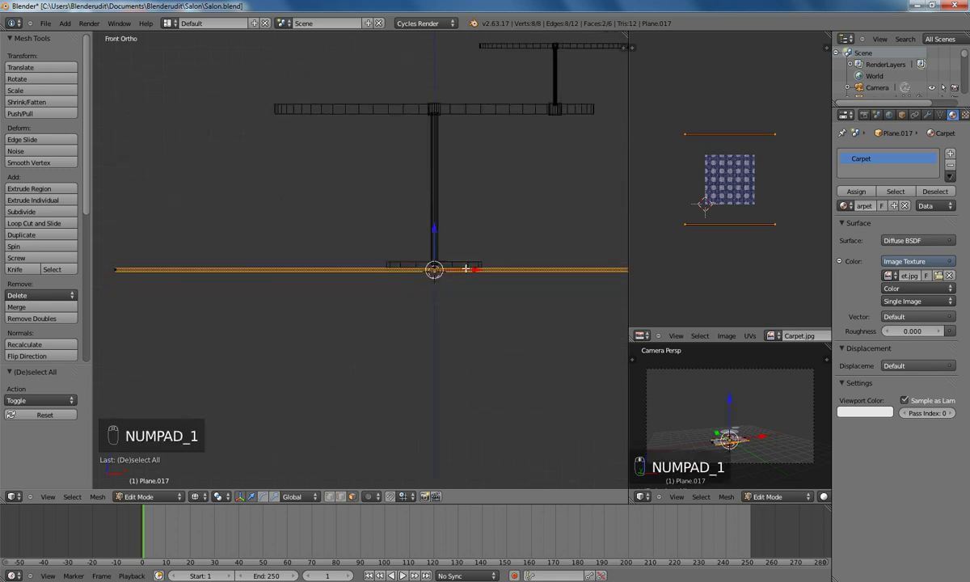
key(u)
key(u)
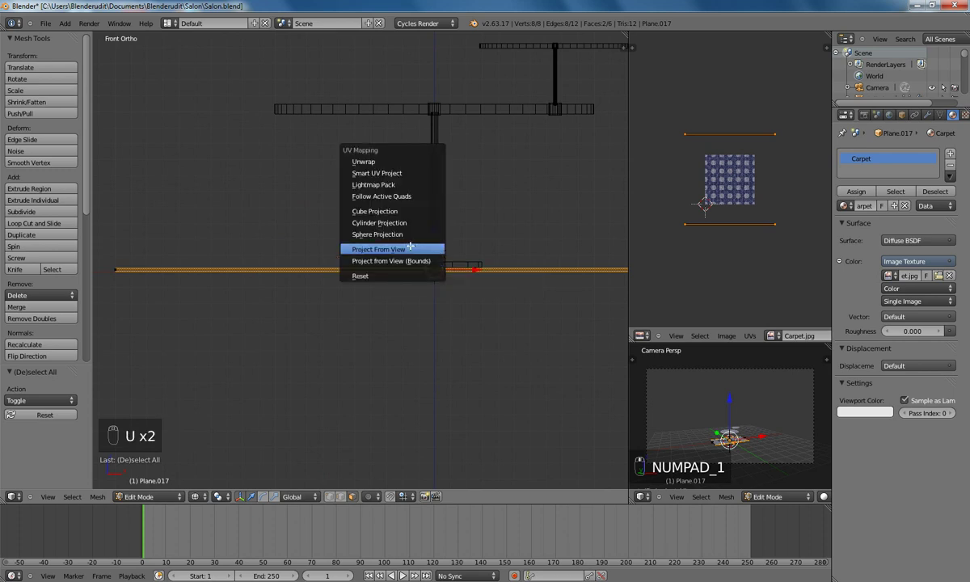
click(411, 247)
scroll(732, 197, up, 5)
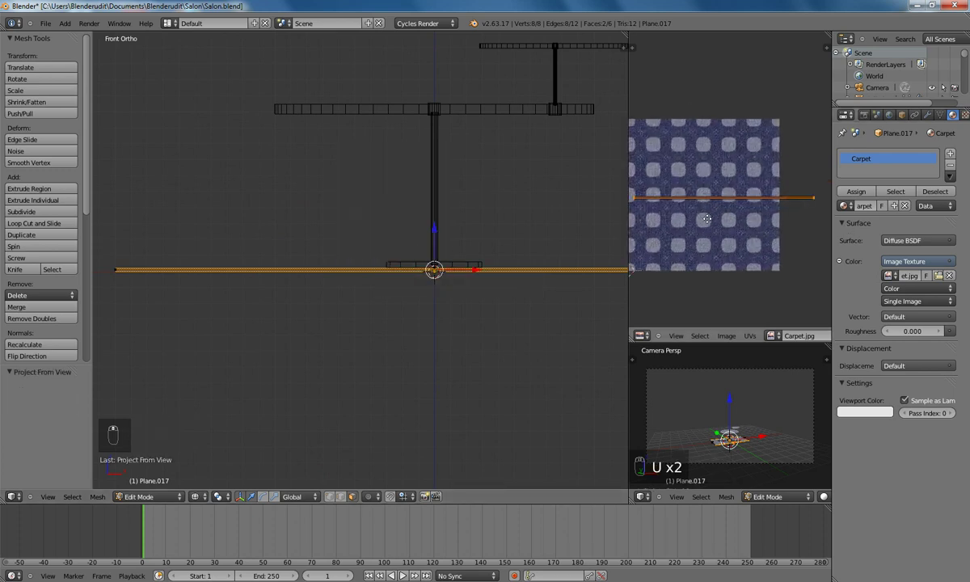
Move the long side faces' UV strip onto the carpet image, setting it between two rows of spots
middle_drag(706, 219, 765, 229)
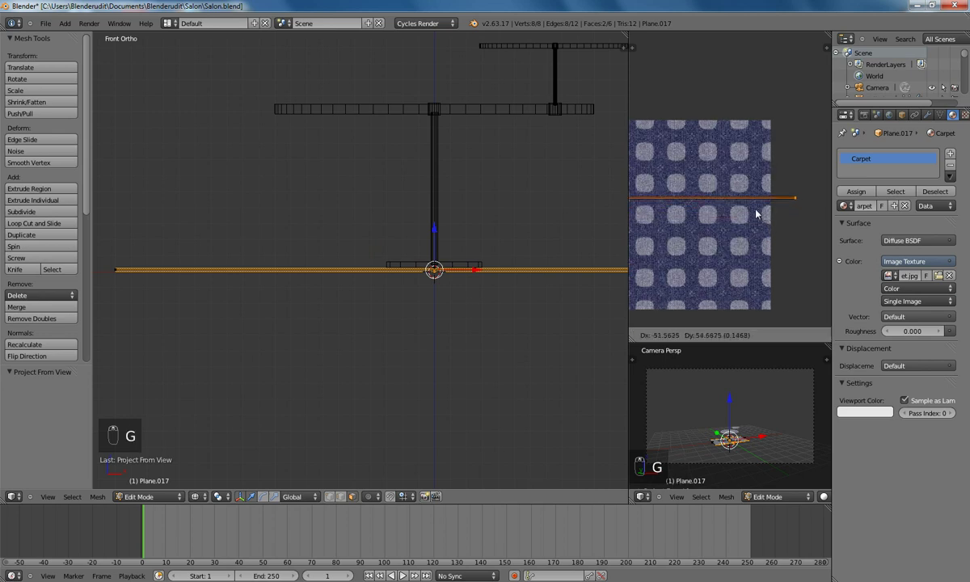
click(798, 212)
scroll(801, 210, down, 2)
scroll(798, 208, up, 1)
scroll(790, 211, up, 2)
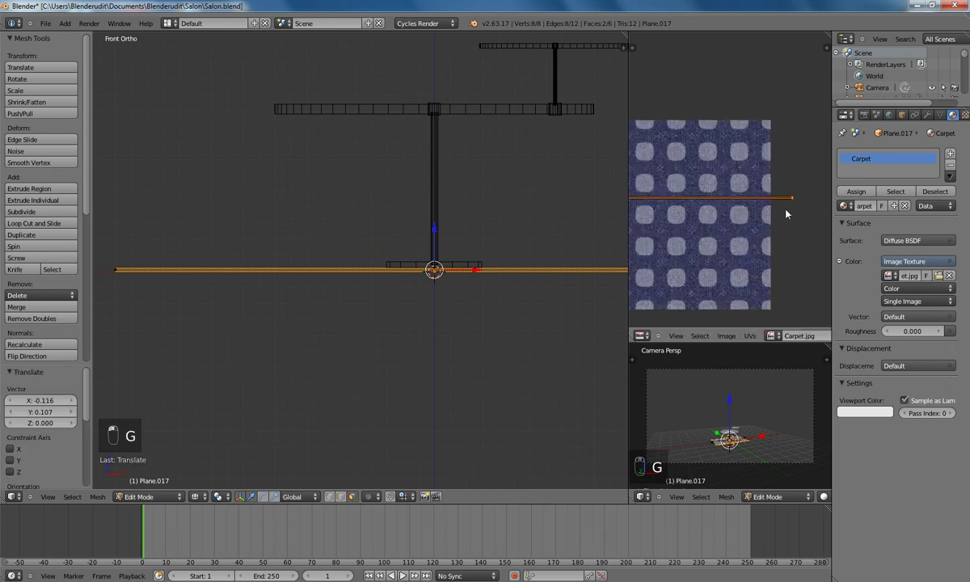
key(g)
click(786, 211)
Switch to Texture shading, scale the UV strip about 2.08 overall and about 2.25 along Y, and leave Edit Mode
click(198, 497)
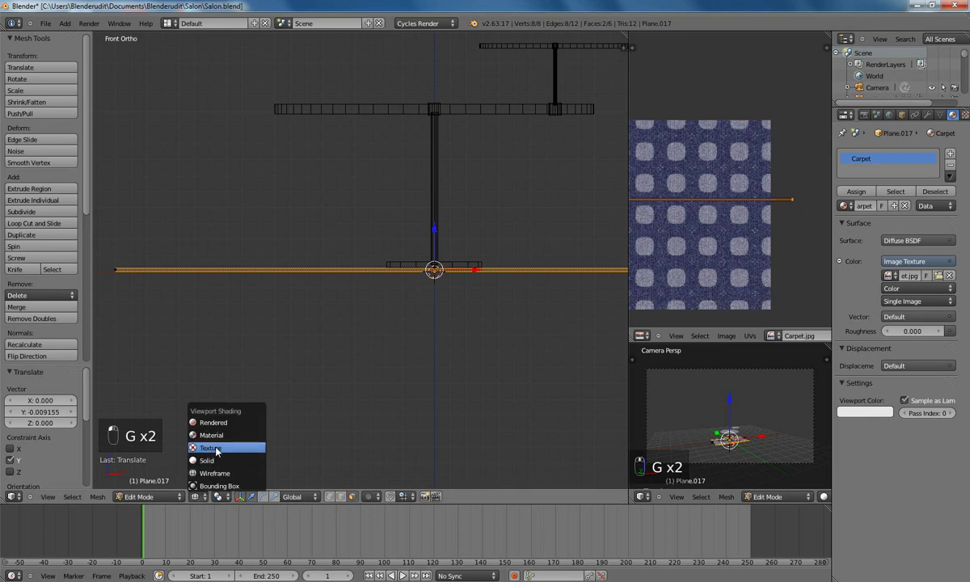
click(216, 454)
scroll(479, 258, up, 4)
key(s)
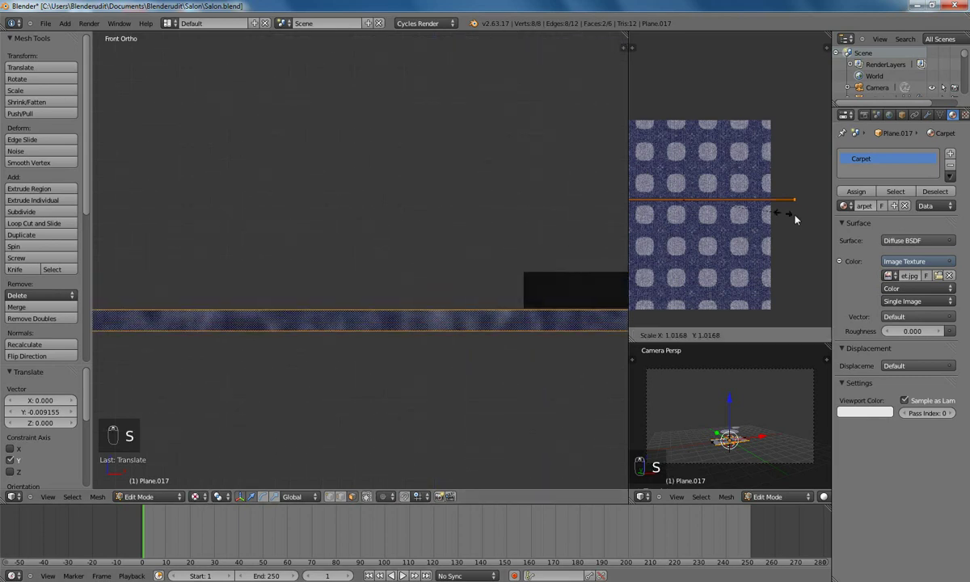
click(888, 241)
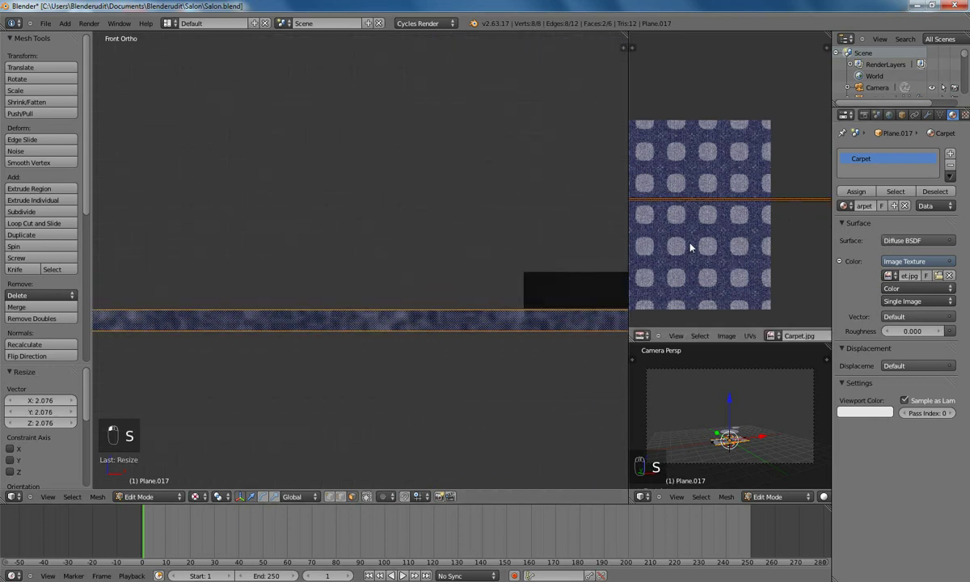
key(s)
key(y)
click(687, 299)
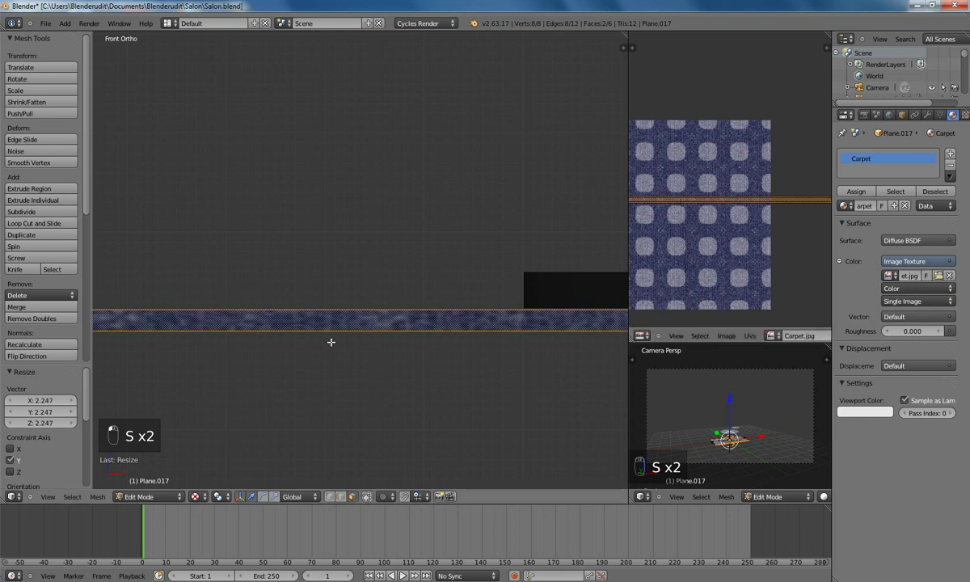
scroll(334, 339, down, 5)
scroll(338, 331, up, 4)
key(Tab)
middle_drag(348, 310, 267, 309)
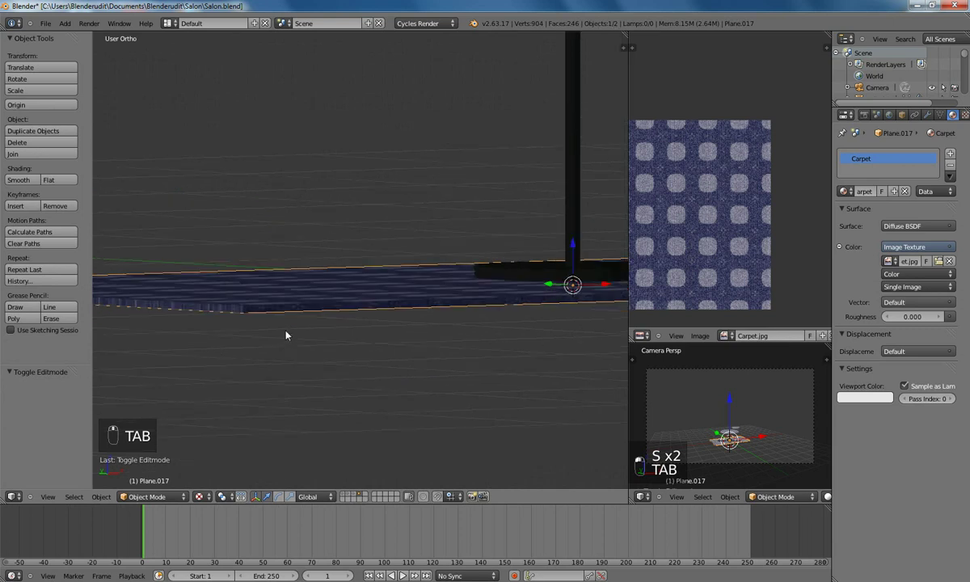
In Edit Mode with wireframe display, select only the carpet's two short end faces
key(Tab)
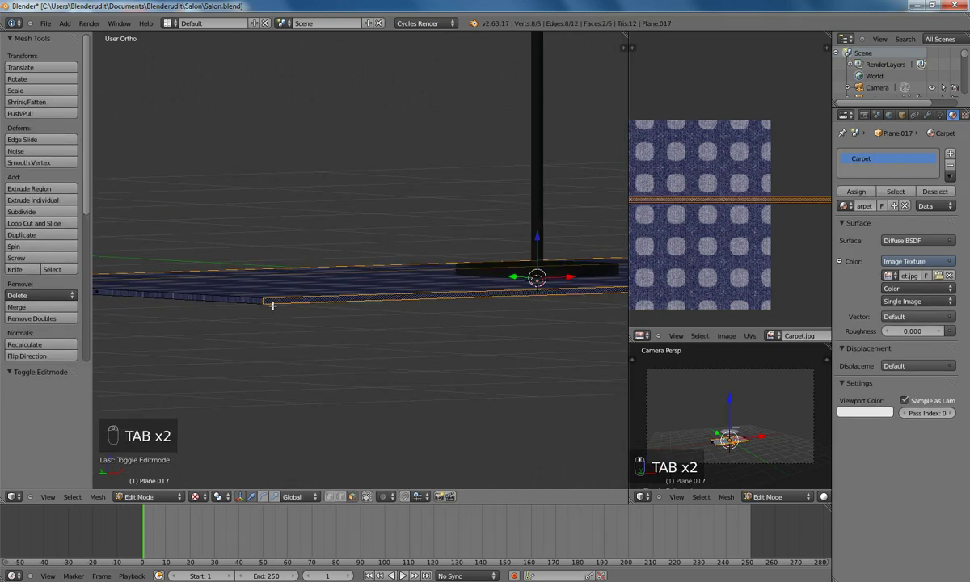
key(KP_1)
key(KP_4)
key(KP_4)
key(KP_4)
key(KP_4)
key(KP_4)
key(KP_4)
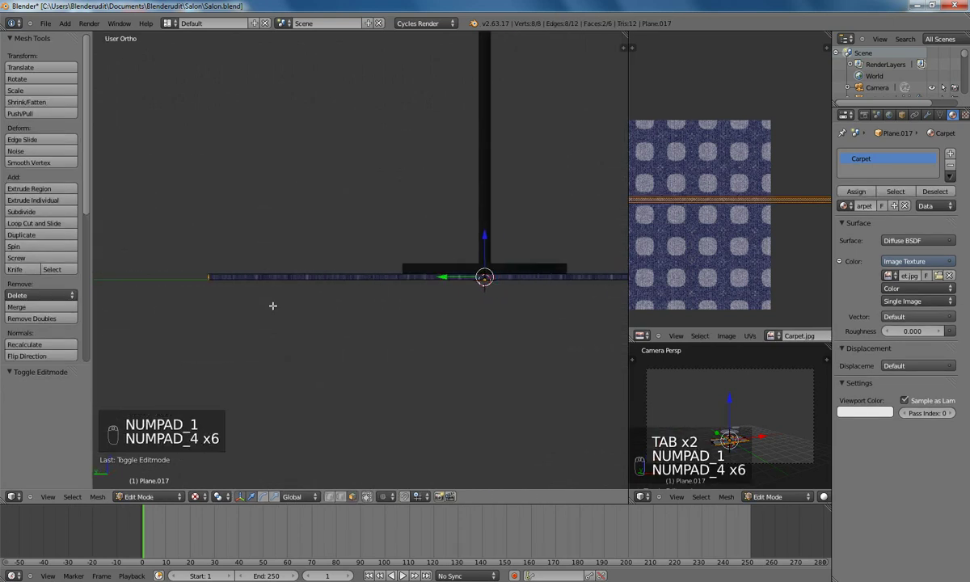
key(z)
key(a)
key(b)
drag(497, 278, 529, 284)
middle_drag(529, 284, 446, 305)
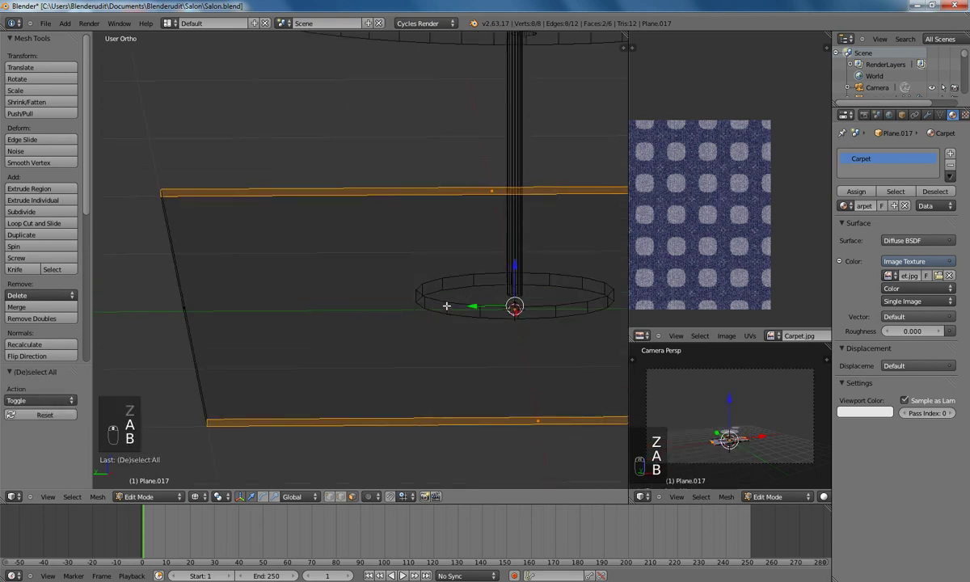
UV-map the selected short end faces from the side view with Project From View
key(KP_1)
key(KP_4)
key(KP_4)
key(KP_4)
key(KP_4)
key(KP_4)
key(KP_4)
key(KP_4)
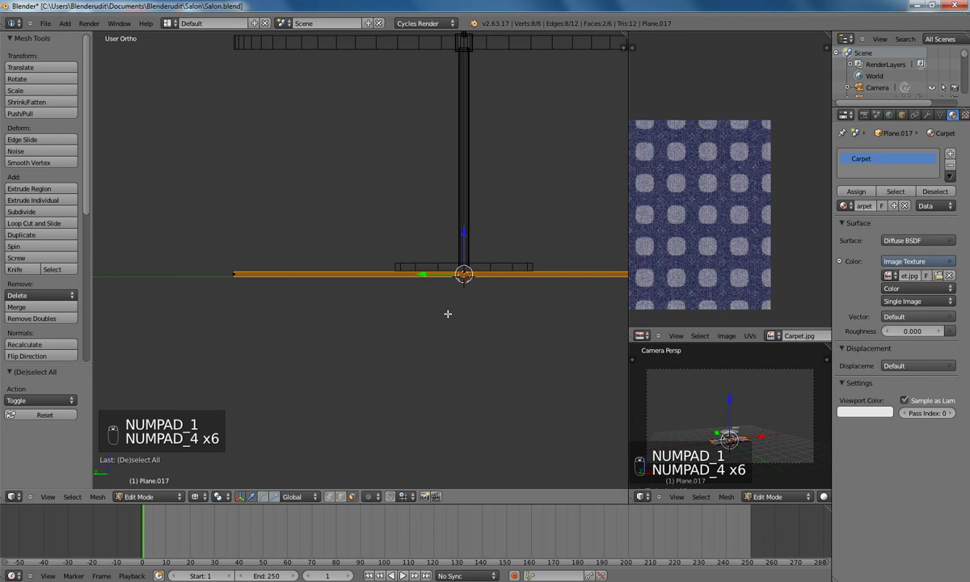
key(KP_6)
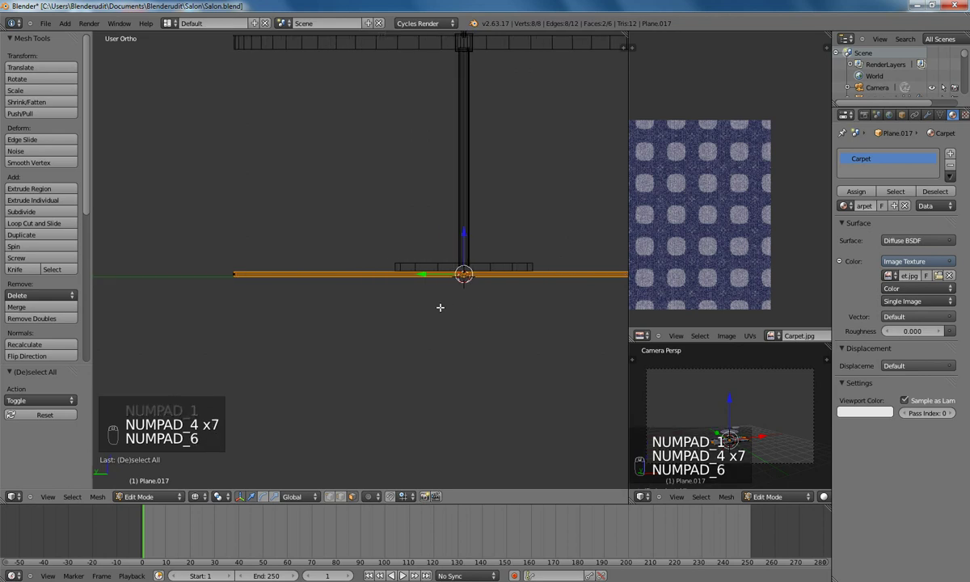
shift+middle_drag(439, 306, 361, 299)
key(u)
key(u)
click(363, 298)
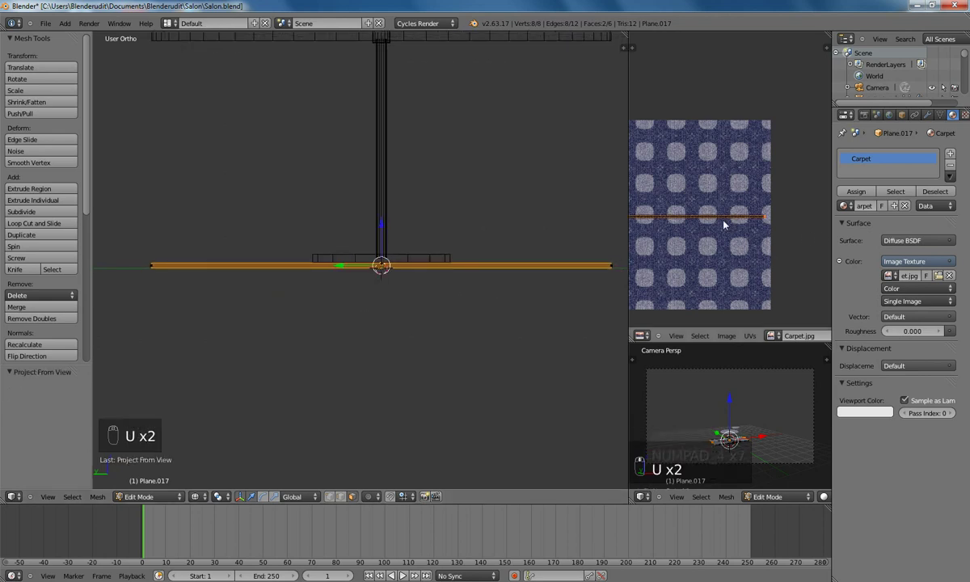
Move the end faces' UV strip about -0.03 in X and 0.095 in Y, and switch to Texture shading
scroll(677, 206, up, 1)
key(g)
click(750, 234)
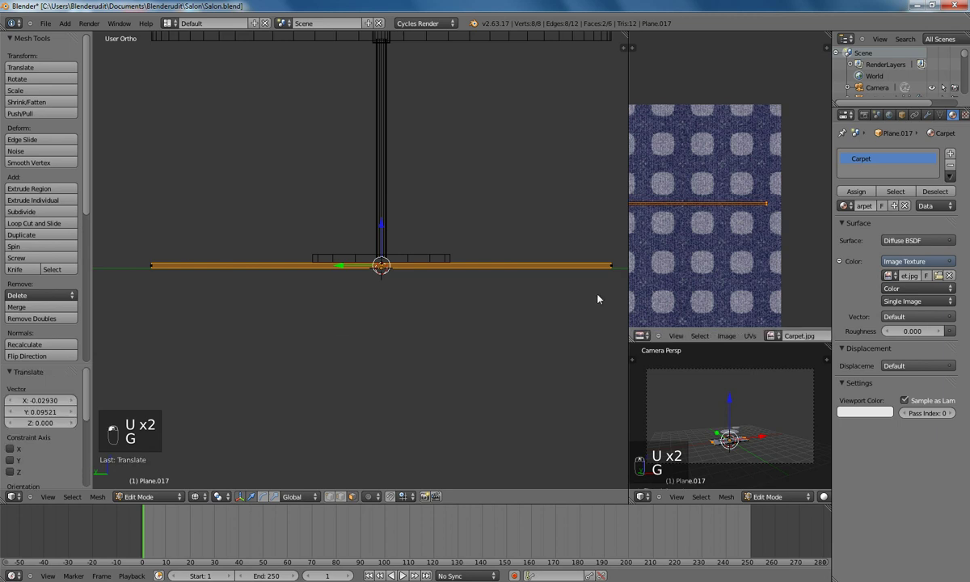
click(194, 496)
click(211, 449)
scroll(680, 233, up, 1)
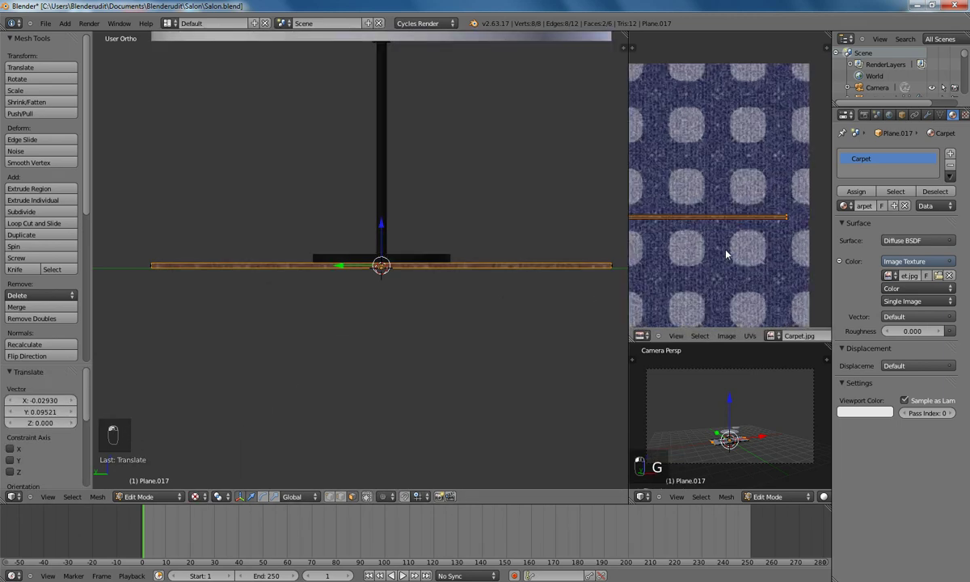
Scale the end faces' UV strip about 1.7 along Y, enlarge it to the image's edge, and leave Edit Mode
key(s)
key(x)
click(707, 332)
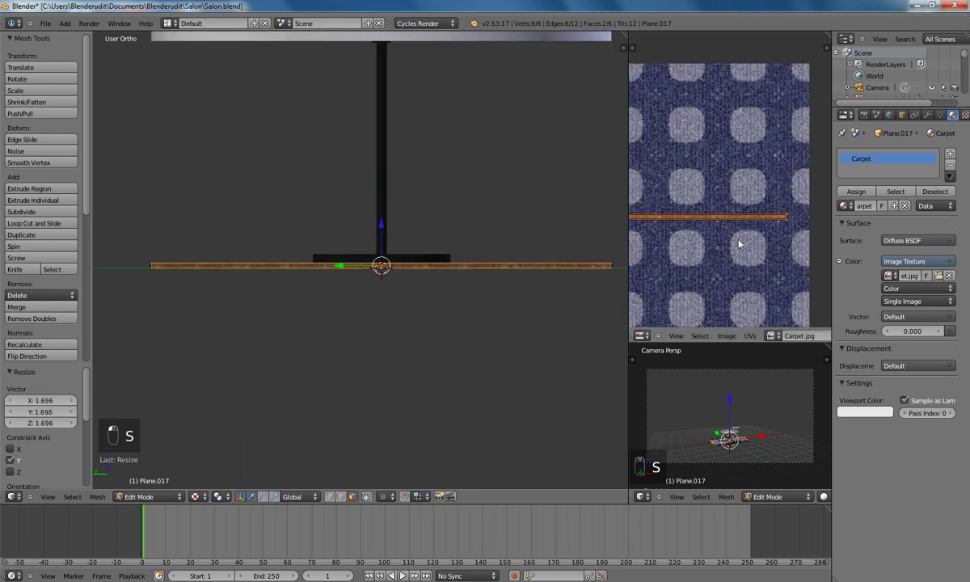
key(s)
click(753, 249)
key(s)
click(753, 249)
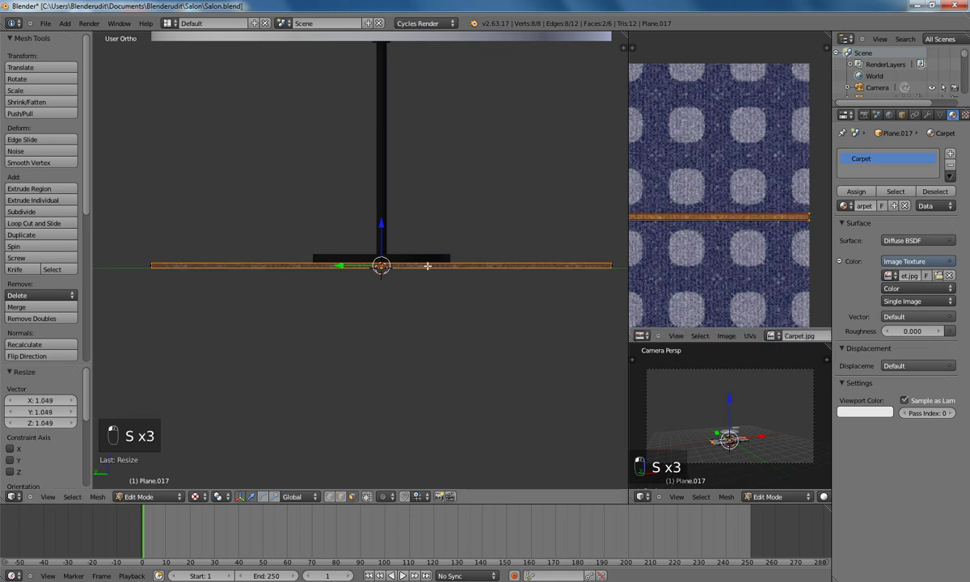
key(Tab)
Deselect everything and examine the textured carpet's surface and edges from several angles around the table
middle_drag(511, 250, 432, 250)
scroll(477, 252, up, 4)
key(a)
middle_drag(509, 253, 481, 261)
scroll(457, 277, down, 4)
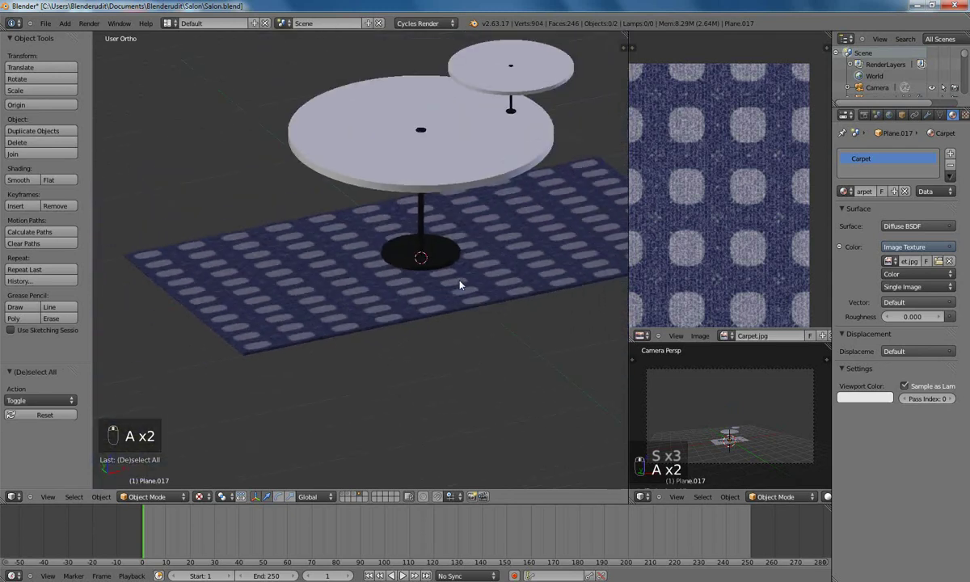
scroll(446, 283, up, 4)
key(KP_1)
scroll(445, 279, down, 3)
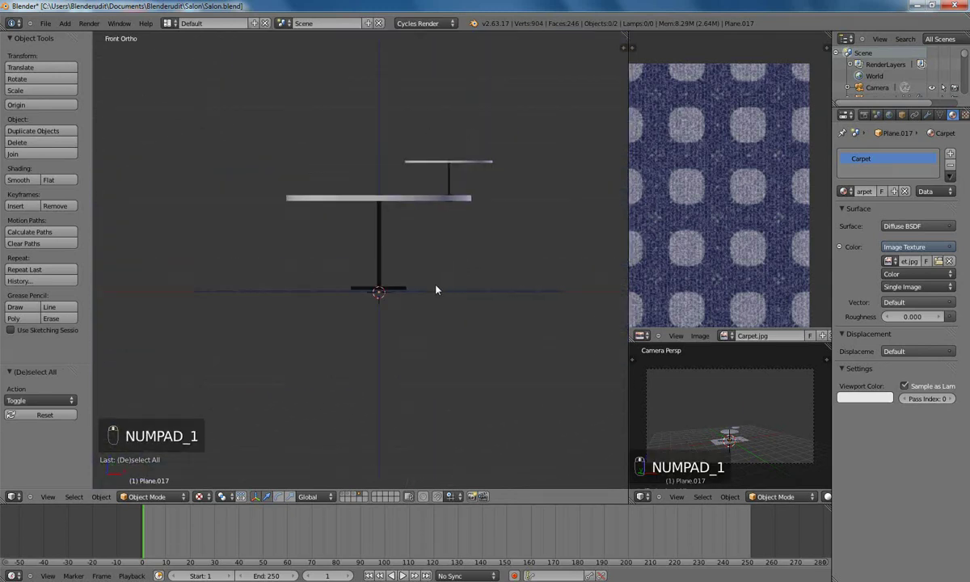
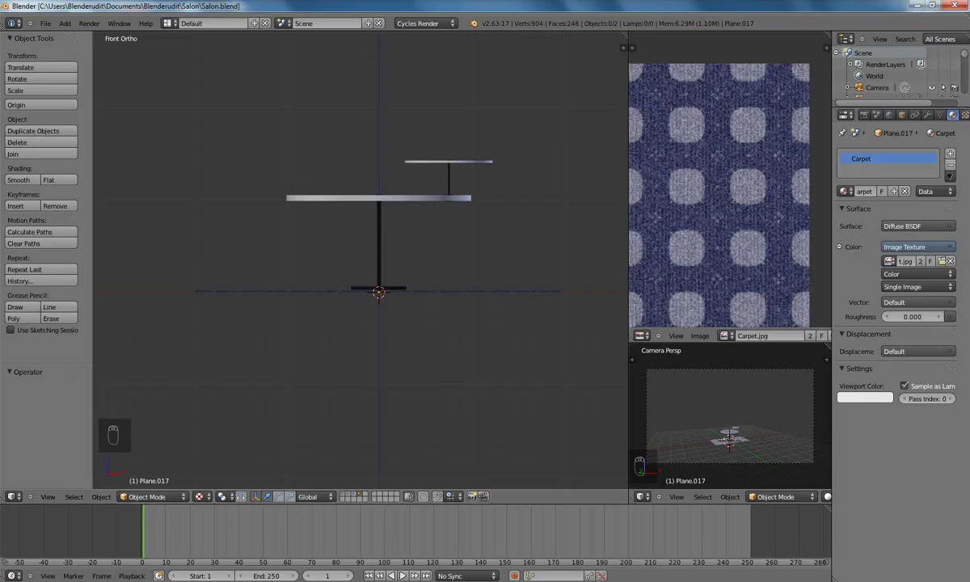
Switch to an empty scene layer and add a plane there
click(363, 499)
key(space)
text(p)
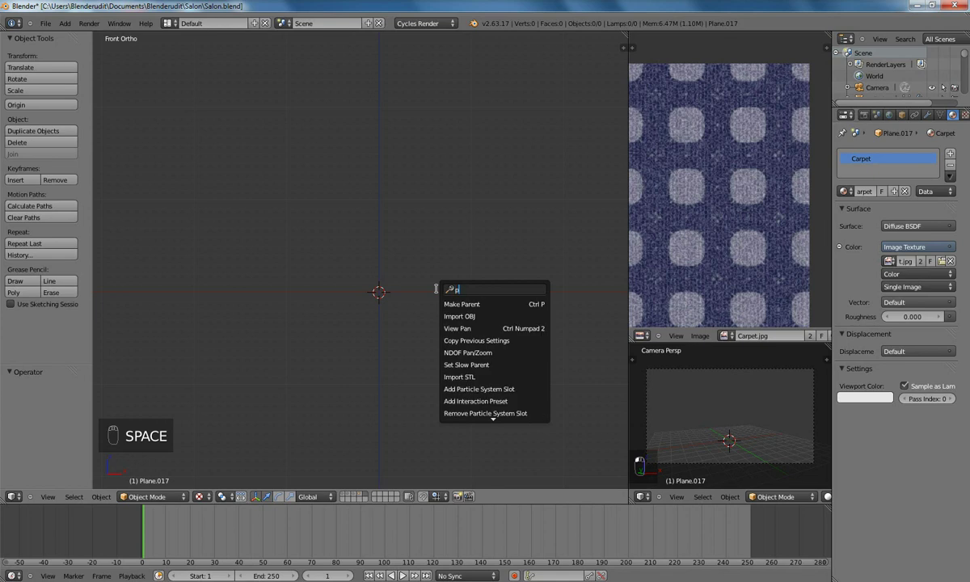
text(lane)
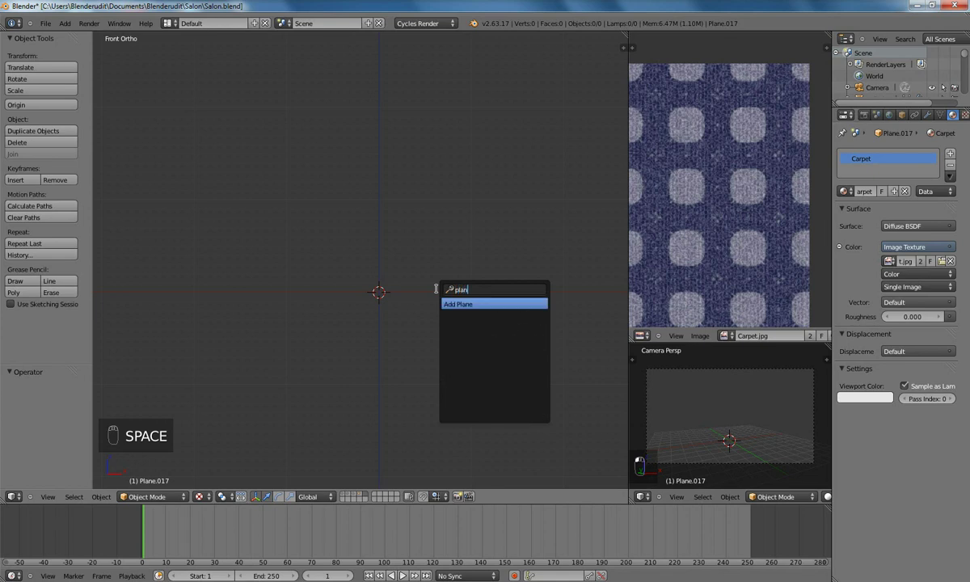
key(Return)
In Edit Mode, rotate the new plane 90° in the side view so it stands upright
key(KP_8)
key(Tab)
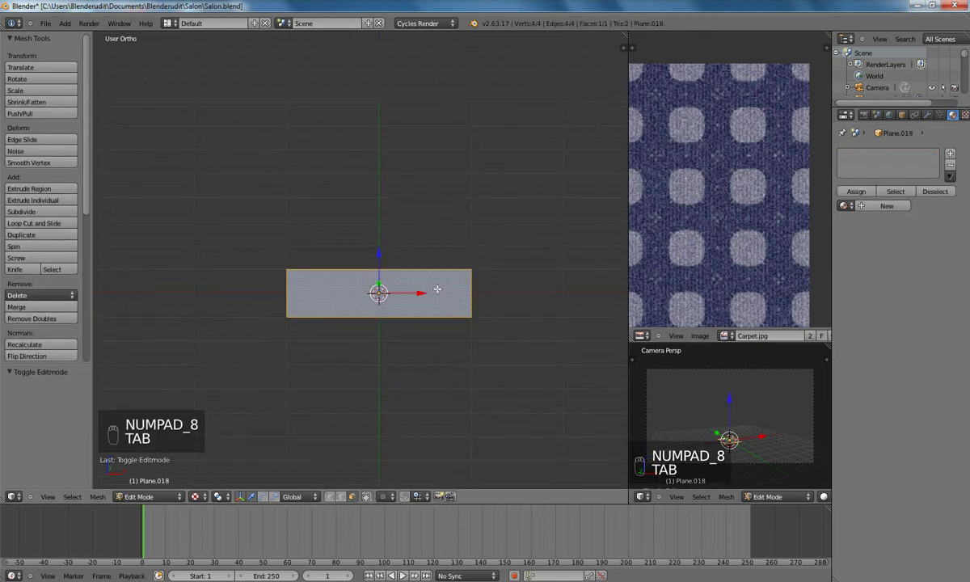
key(KP_4)
key(KP_4)
key(KP_4)
key(KP_4)
key(KP_4)
key(KP_4)
key(KP_2)
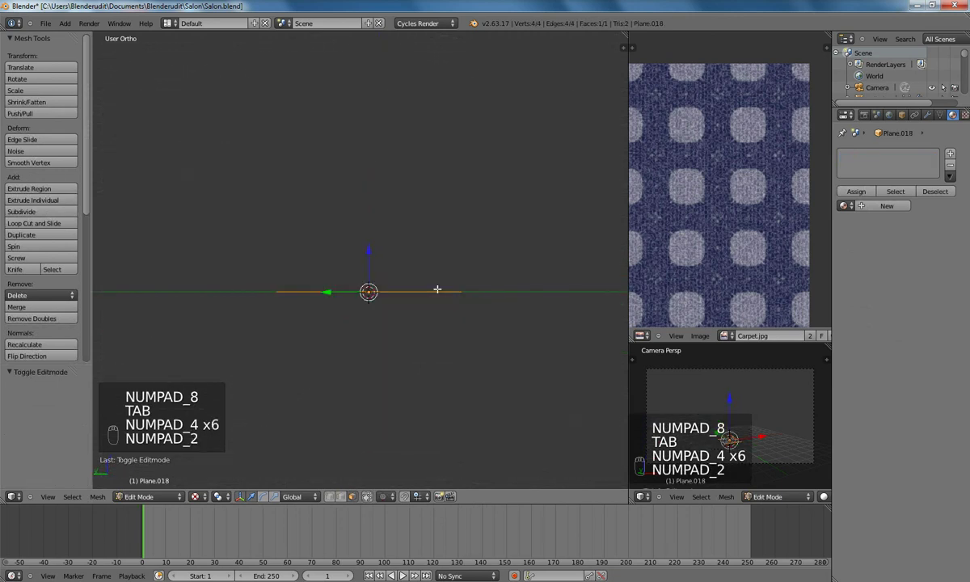
text(r90)
key(Return)
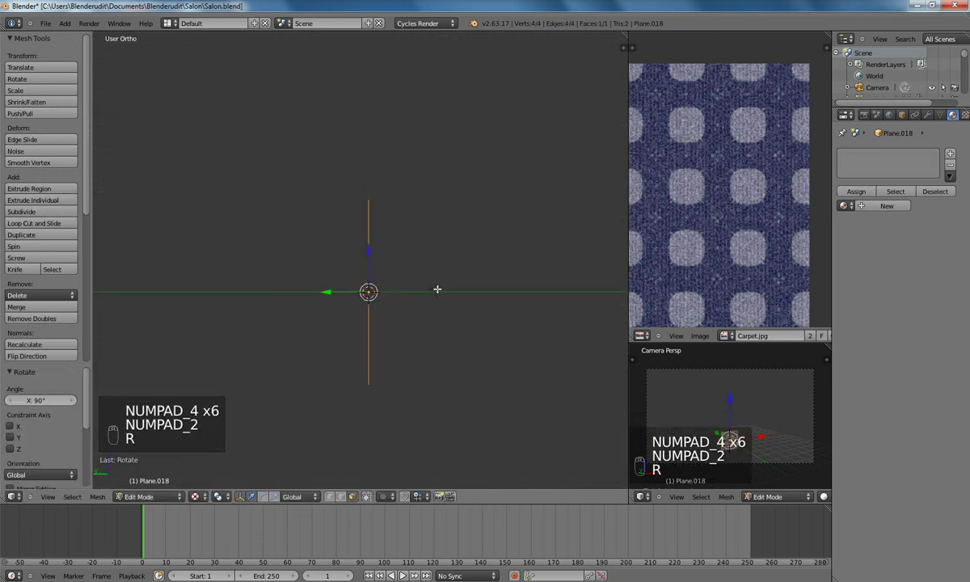
Scale the upright plane to about twice its width along the X axis
key(KP_1)
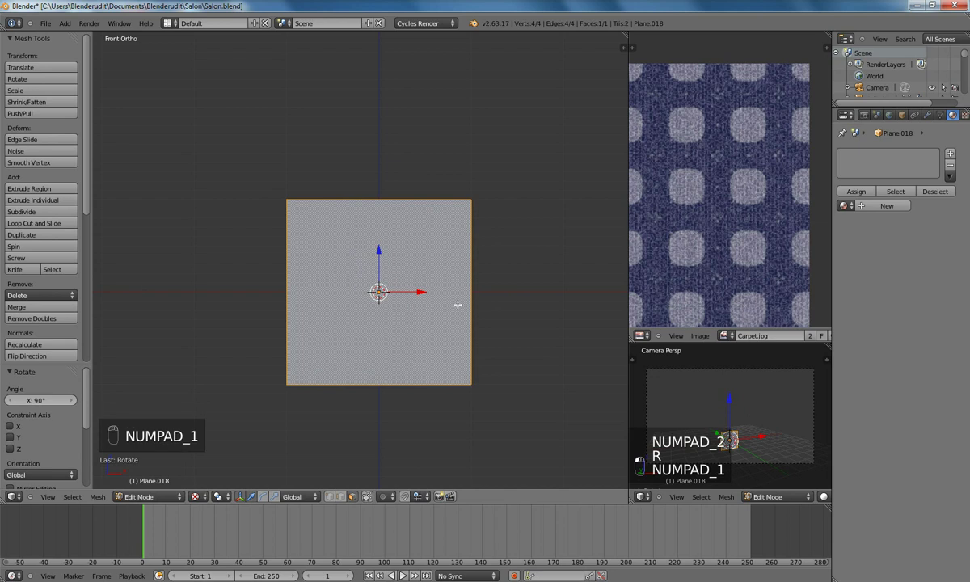
key(s)
key(x)
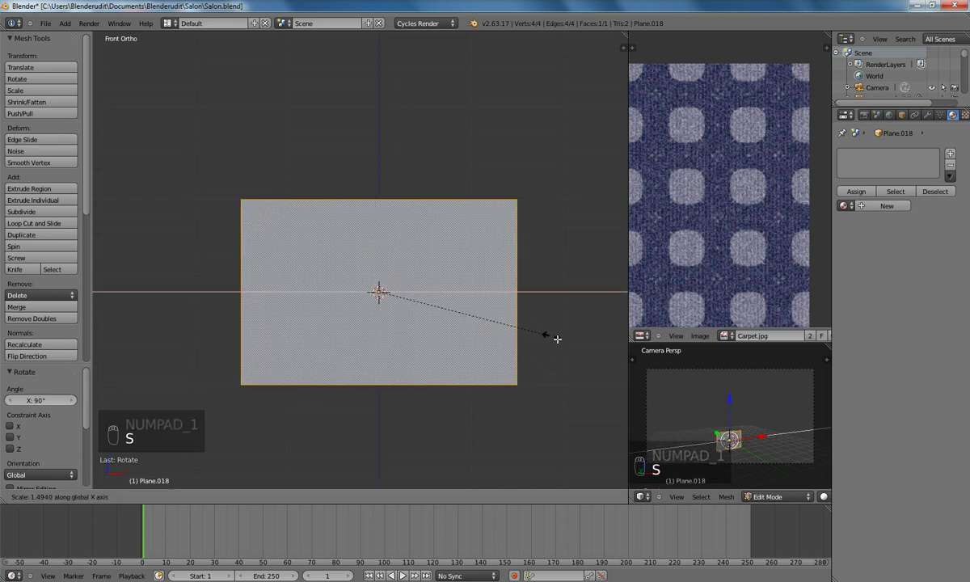
click(605, 347)
scroll(445, 330, down, 1)
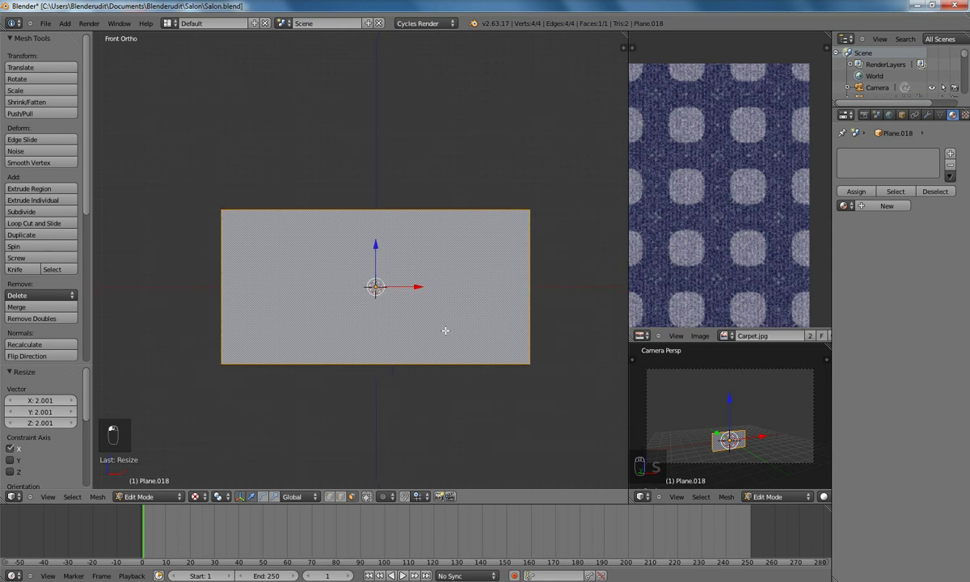
Extrude the plane about 0.104 along the Y axis to form a thin panel
key(KP_7)
scroll(445, 330, up, 2)
shift+middle_drag(440, 337, 415, 368)
key(e)
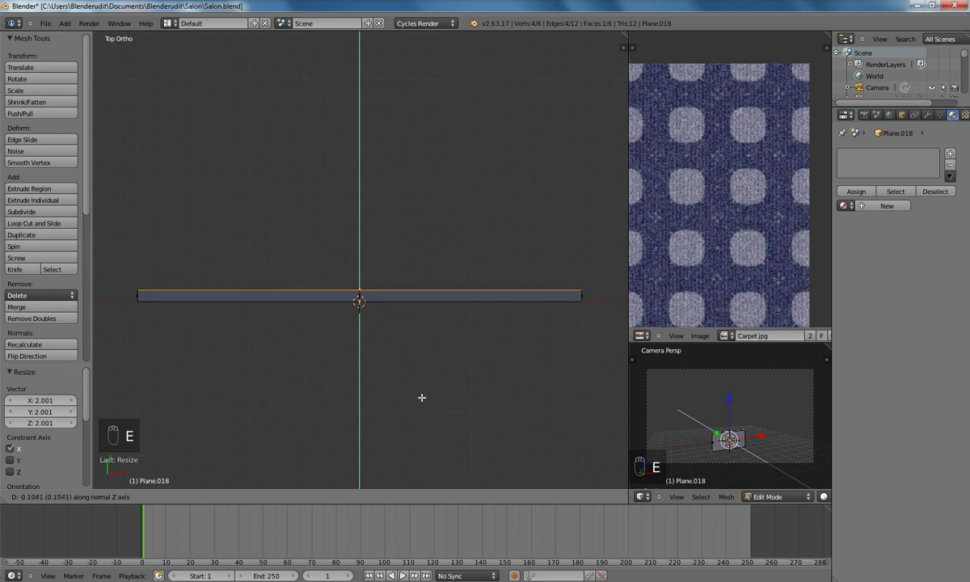
click(421, 397)
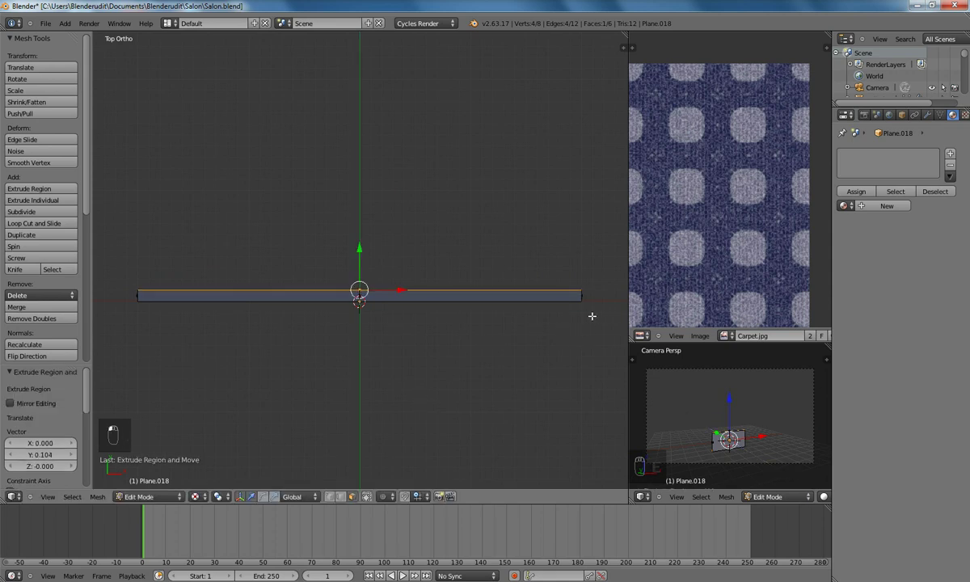
Scale the extruded face slightly larger to slope the panel's sides outward, and leave Edit Mode
key(s)
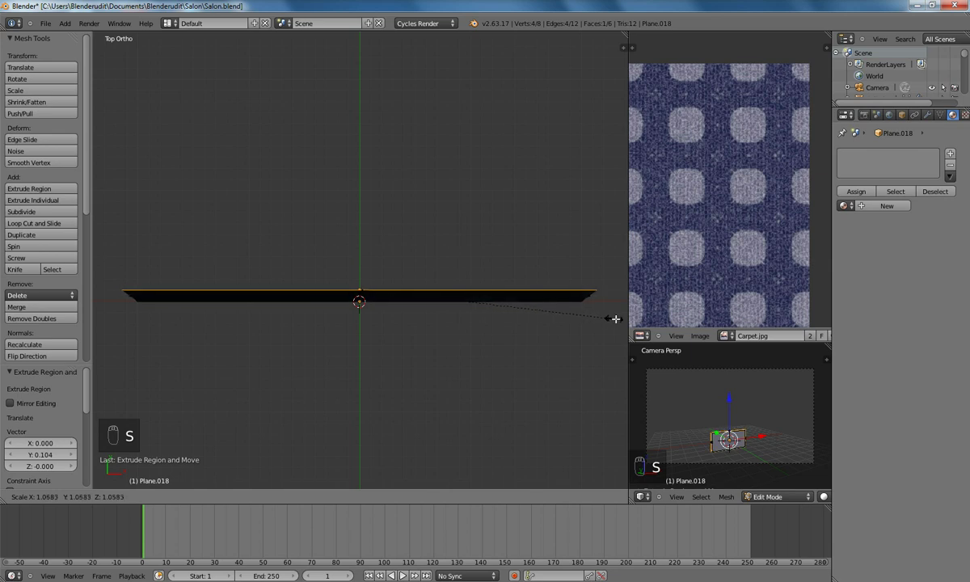
click(621, 320)
scroll(439, 422, down, 3)
middle_drag(440, 422, 406, 369)
key(Tab)
key(KP_1)
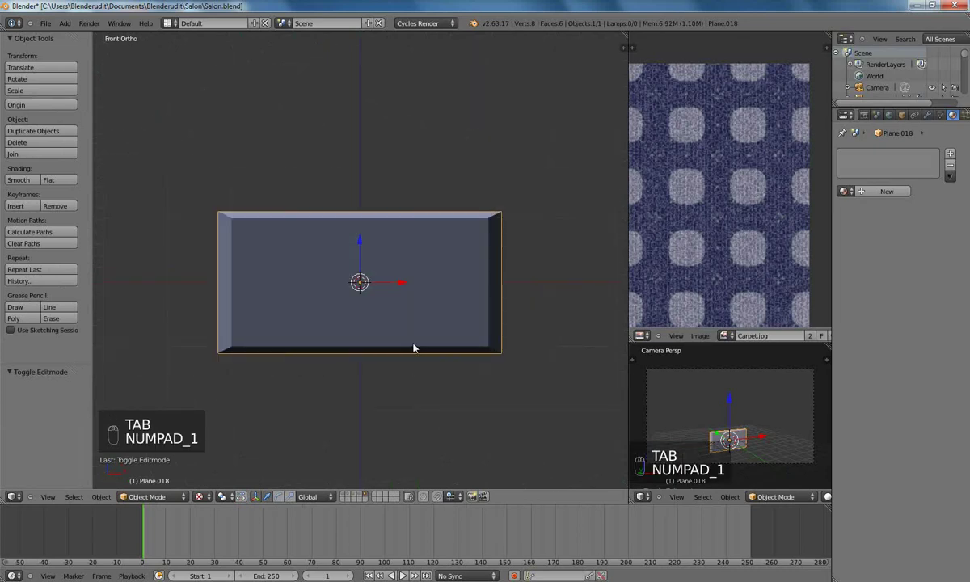
In Edit Mode, add a cube at the panel's centre and scale it down to a small block by about 0.128 and then 0.579
key(Tab)
key(space)
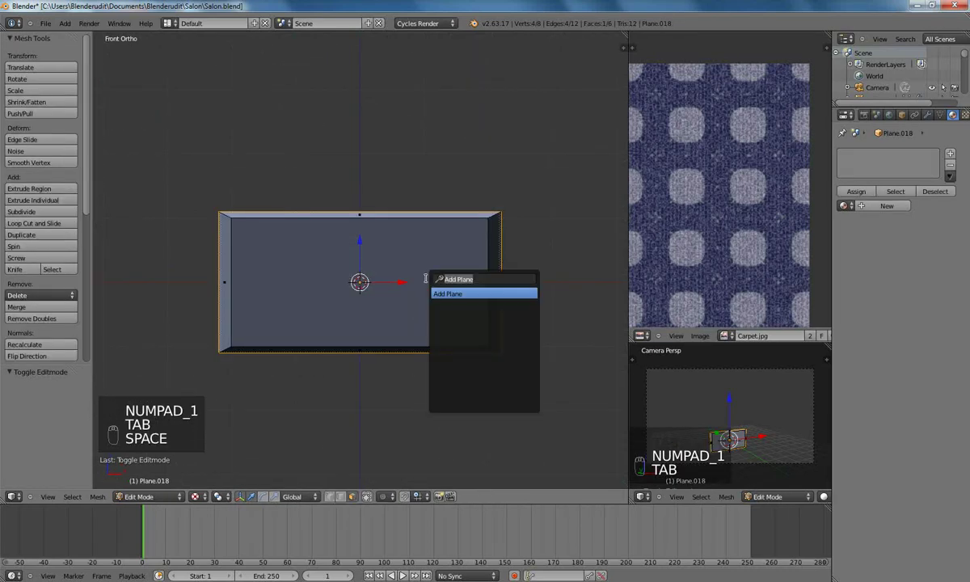
text(cube)
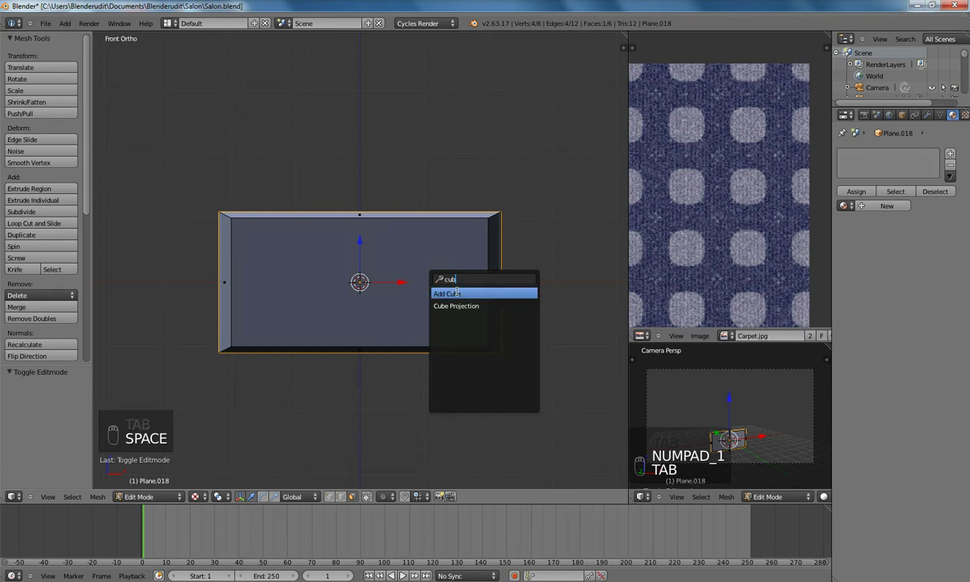
key(Return)
key(s)
key(s)
click(375, 283)
key(s)
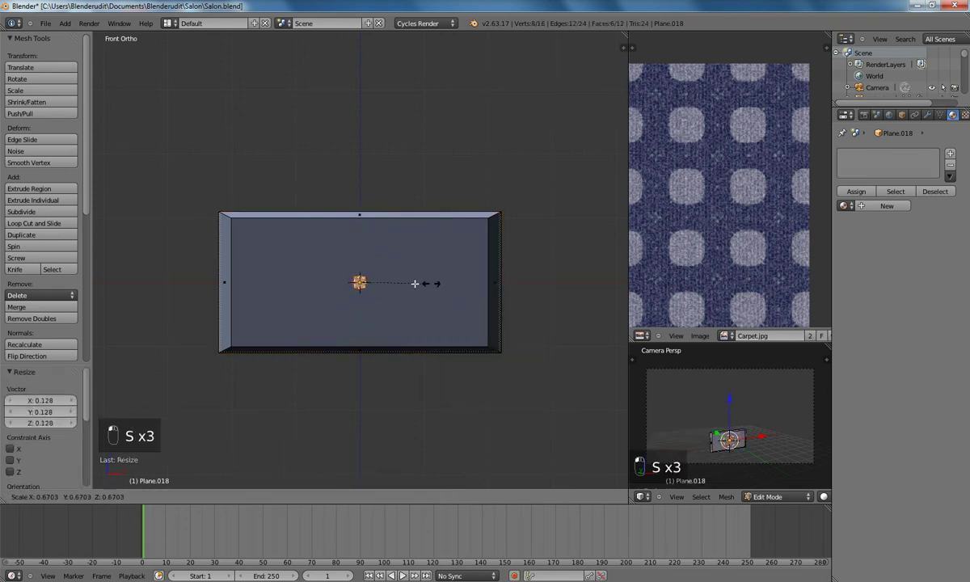
click(421, 281)
In the top view, move the small cube just in front of the panel and stretch it along the X axis into a long bar
key(KP_7)
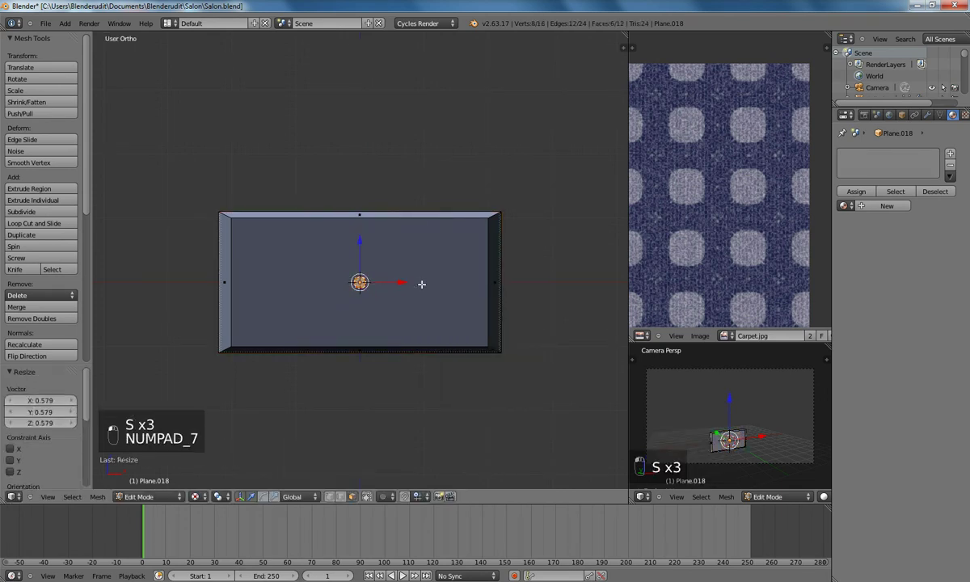
key(g)
click(430, 306)
key(s)
key(x)
click(433, 320)
key(s)
key(x)
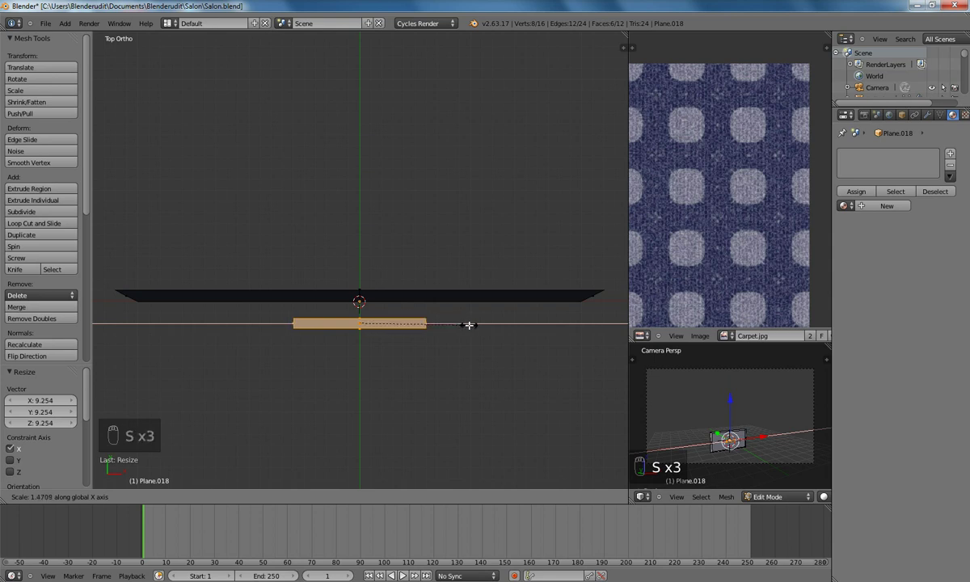
click(469, 325)
In wireframe display, select both end faces of the bar, extrude them and scale them outward along X by about 1.149
key(z)
key(a)
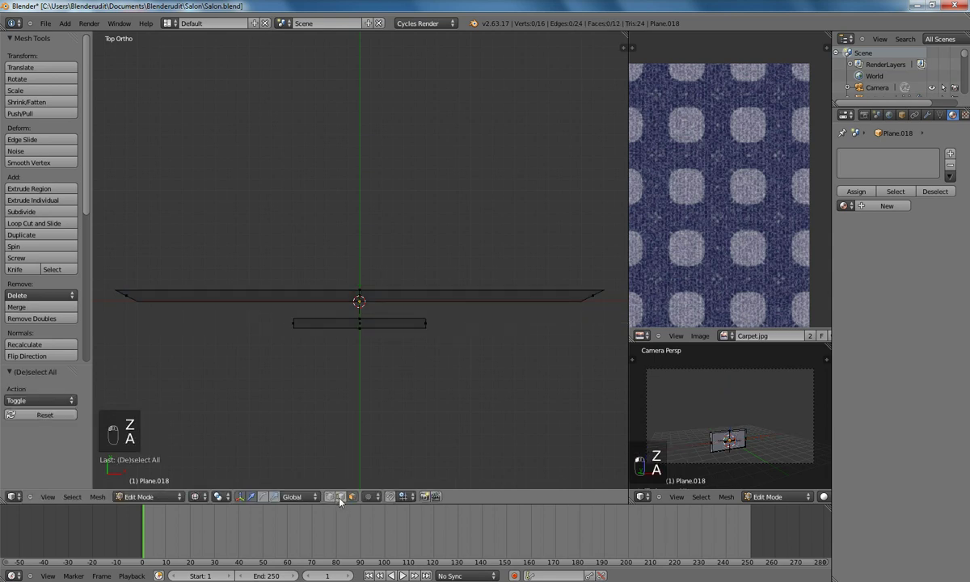
key(b)
drag(272, 312, 292, 340)
key(b)
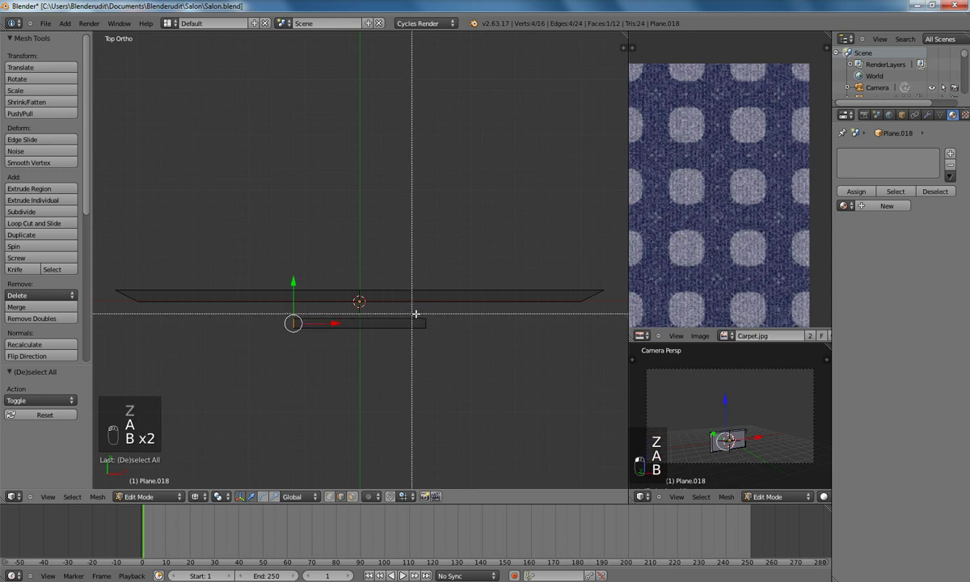
drag(415, 313, 442, 340)
scroll(444, 335, up, 4)
key(e)
right_click(531, 338)
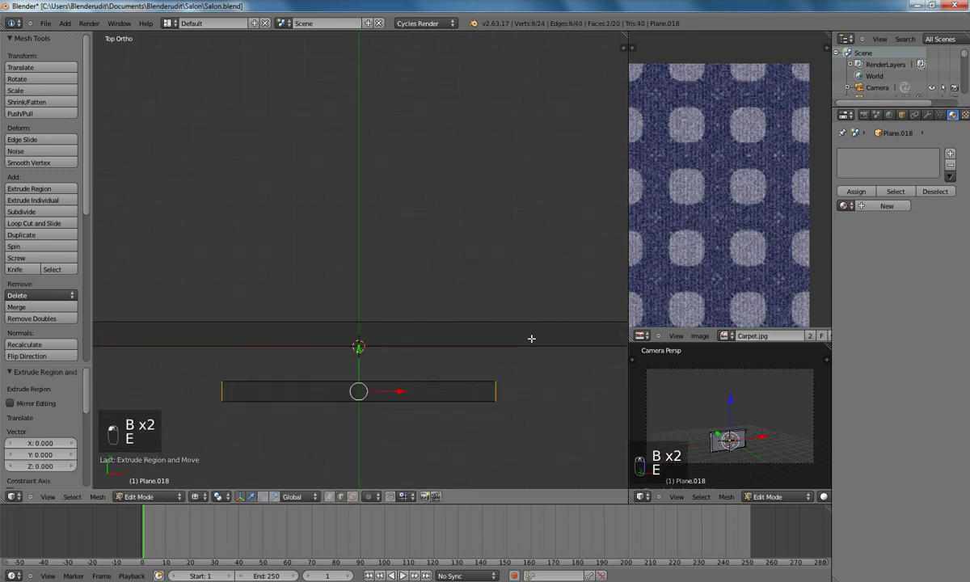
key(s)
key(x)
click(569, 375)
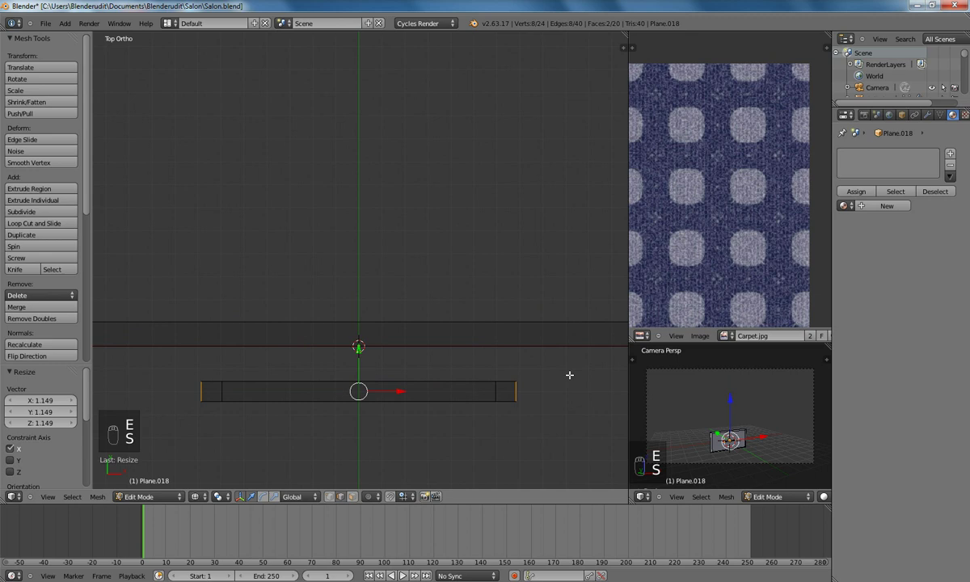
Extrude the rear faces of the bar's two end blocks toward the panel to form handle mounts, and return to solid shading and Object Mode
key(a)
key(b)
drag(181, 372, 245, 385)
key(b)
drag(476, 373, 552, 389)
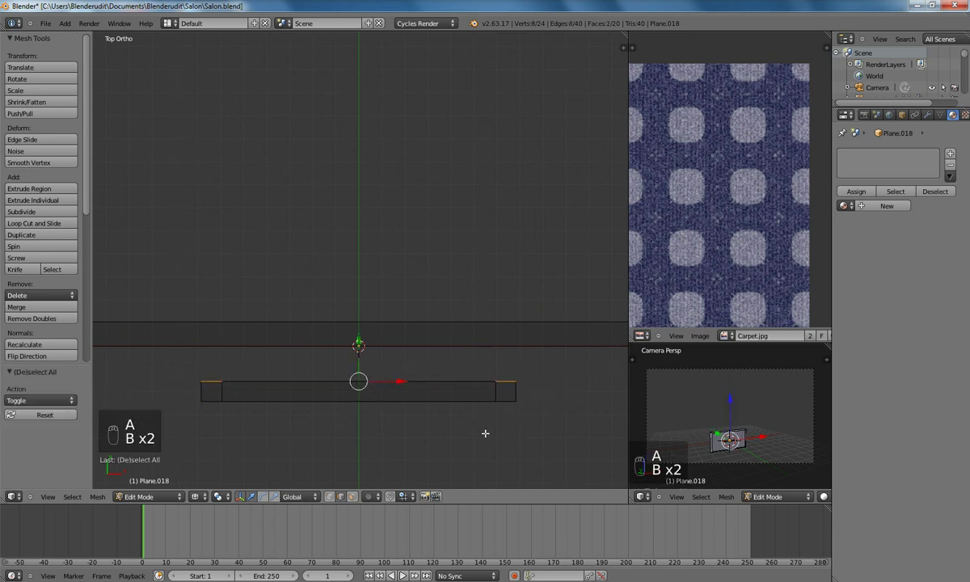
key(e)
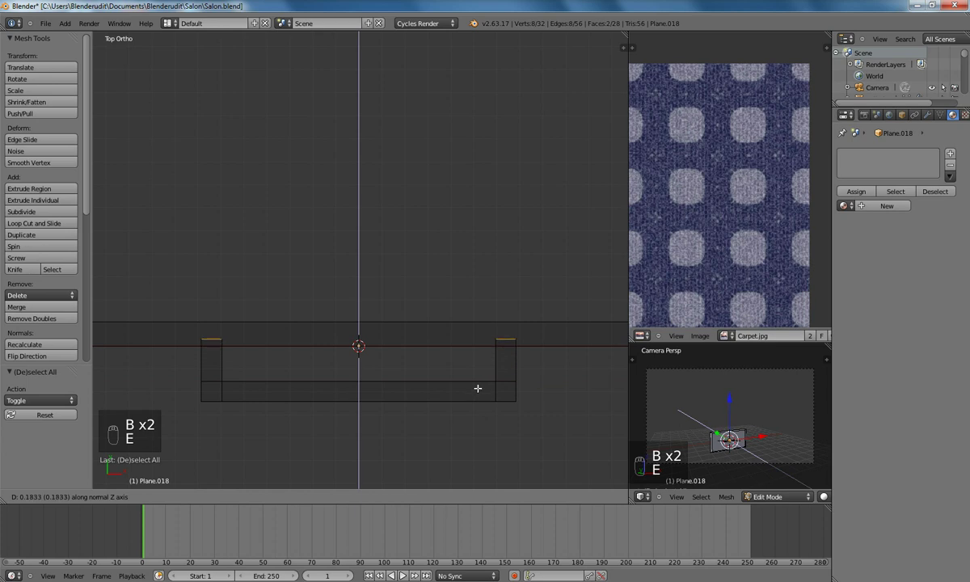
click(467, 392)
middle_drag(468, 392, 430, 404)
key(z)
key(Tab)
mouse_move(422, 367)
middle_down()
mouse_move(385, 340)
mouse_move(387, 377)
mouse_move(348, 300)
mouse_move(309, 316)
mouse_move(342, 363)
mouse_move(427, 326)
middle_up()
scroll(390, 337, down, 2)
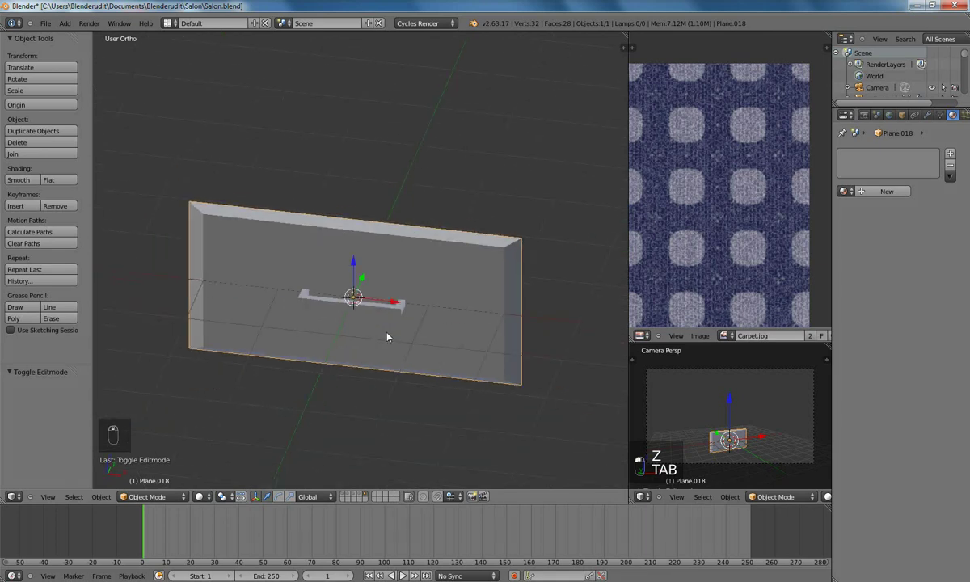
key(KP_1)
middle_drag(392, 318, 353, 321)
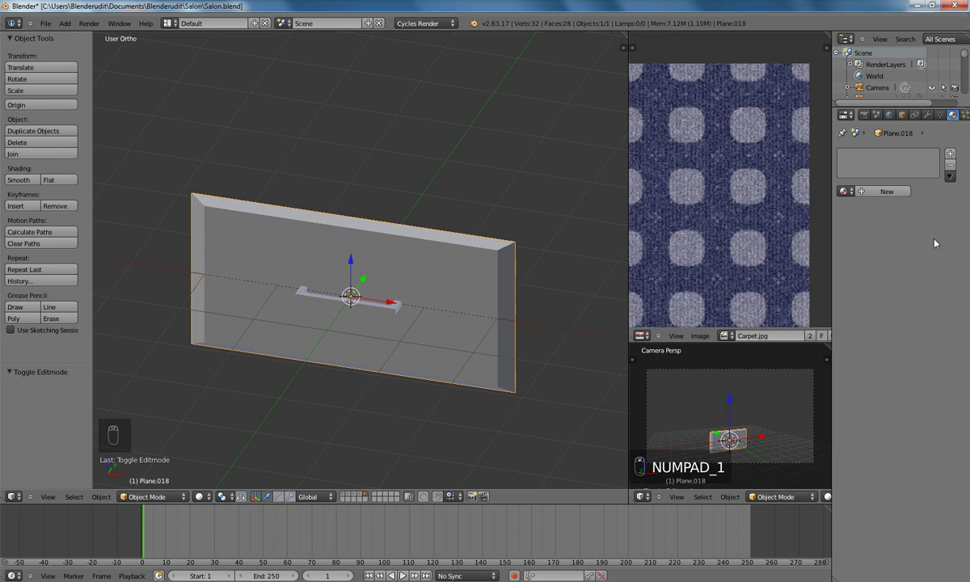
Create a new material named Meuble for the panel and set its surface to Mix Shader
click(887, 191)
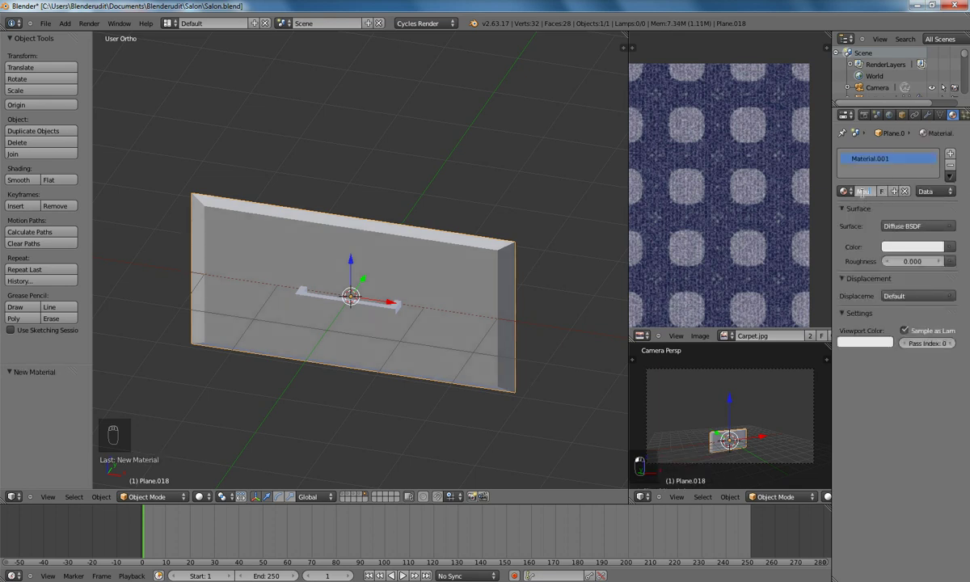
key(Return)
click(908, 226)
click(809, 364)
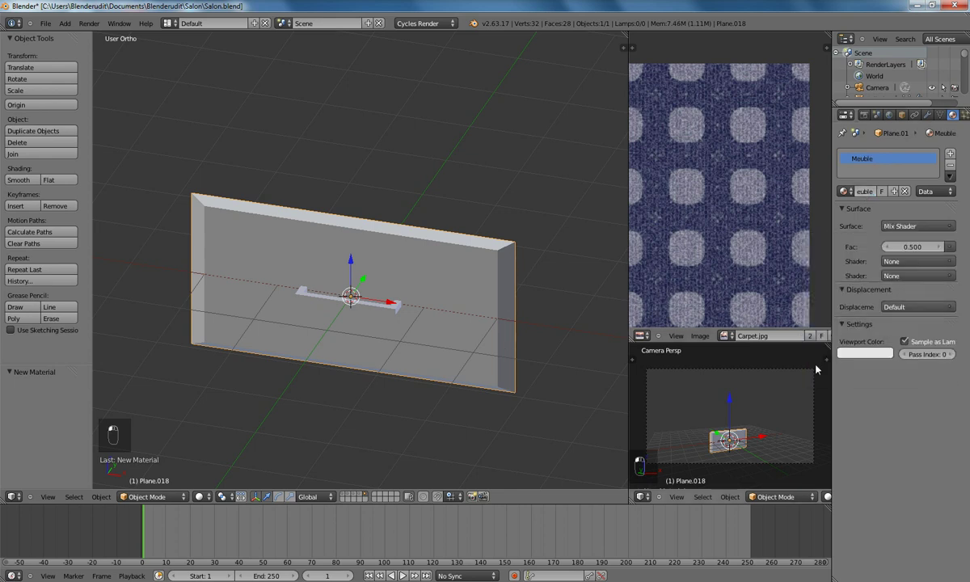
Mix a Diffuse BSDF with a Glossy BSDF of roughness 0.002 in the Meuble material, and edit the mix factor
click(899, 261)
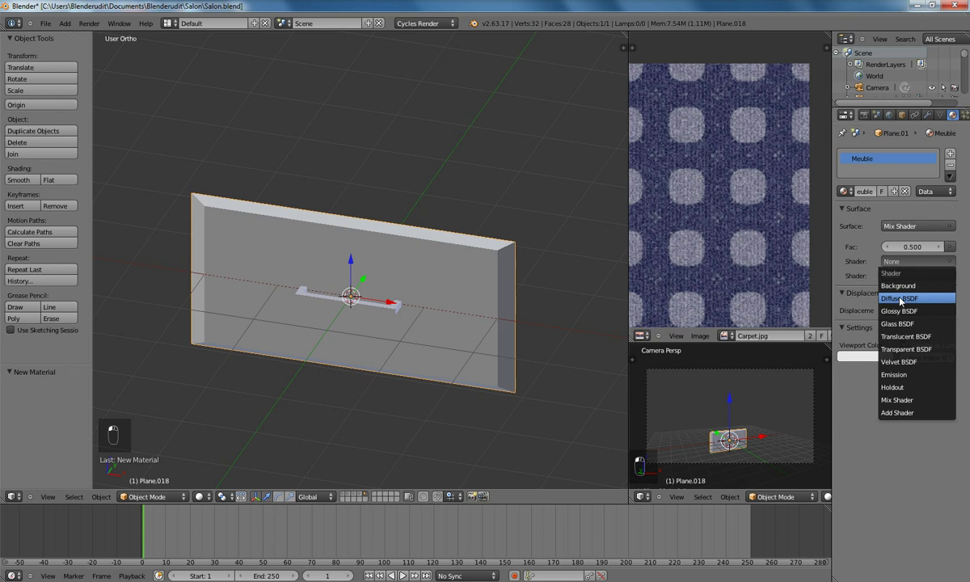
click(897, 298)
click(898, 307)
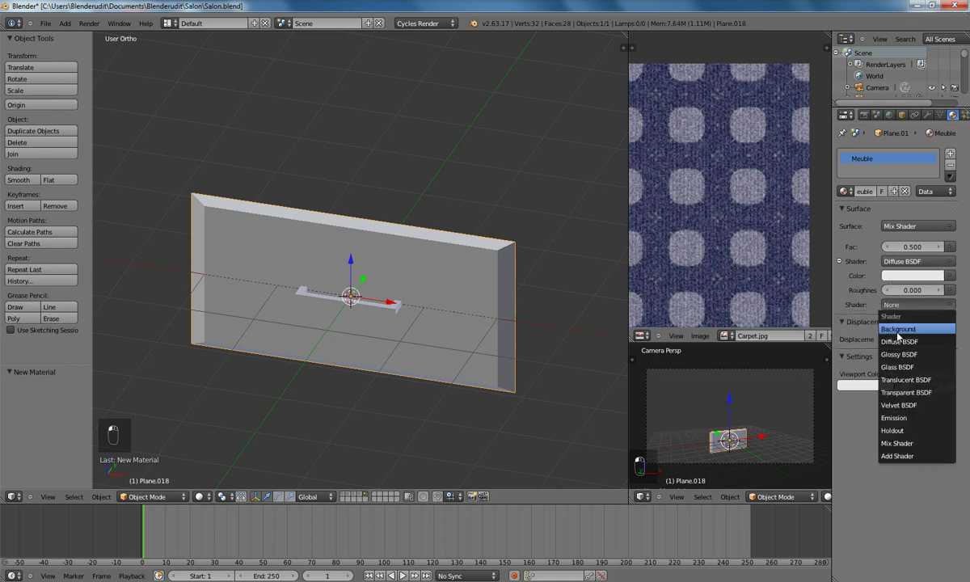
click(845, 334)
click(910, 348)
text(0)
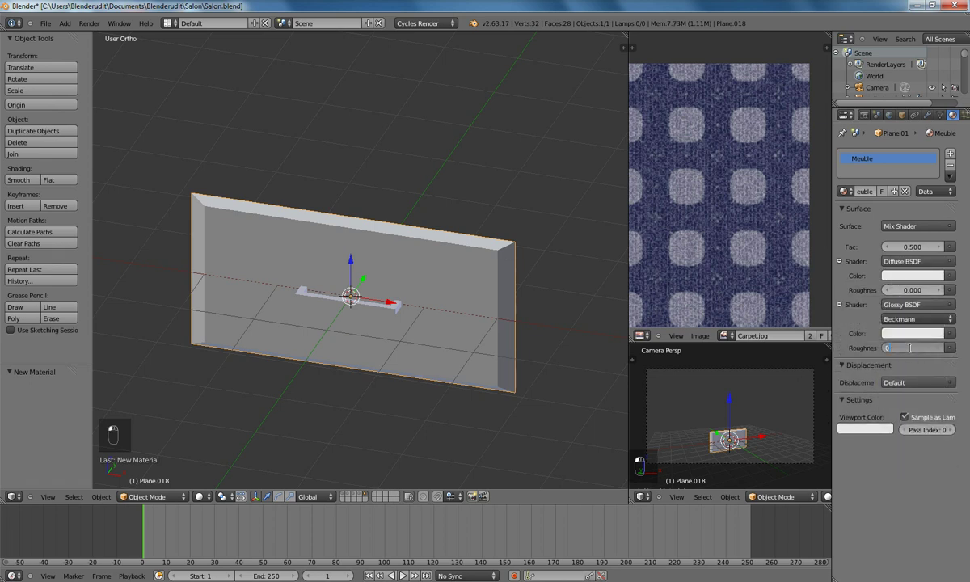
text(.002)
key(Return)
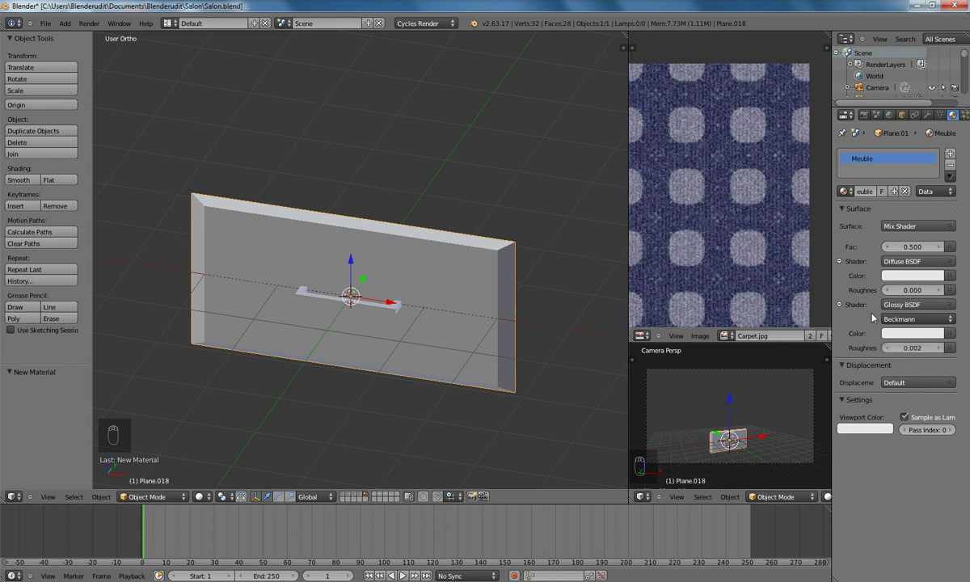
click(907, 247)
key(Return)
Add a second material slot to the panel object and load the existing Metal material into it
click(949, 153)
click(844, 191)
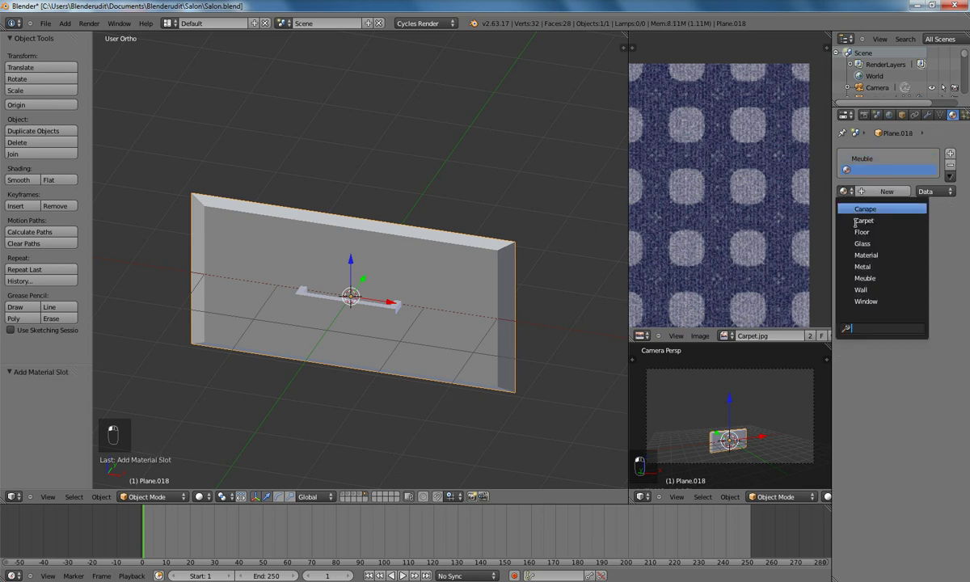
click(862, 265)
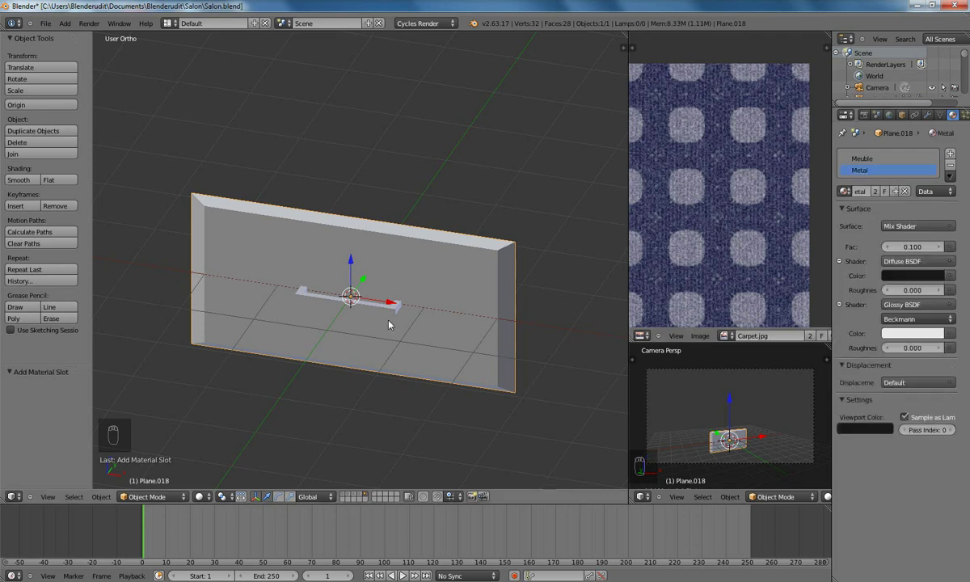
In Edit Mode, select the whole handle, assign the Metal material to it, and return to Object Mode
key(Tab)
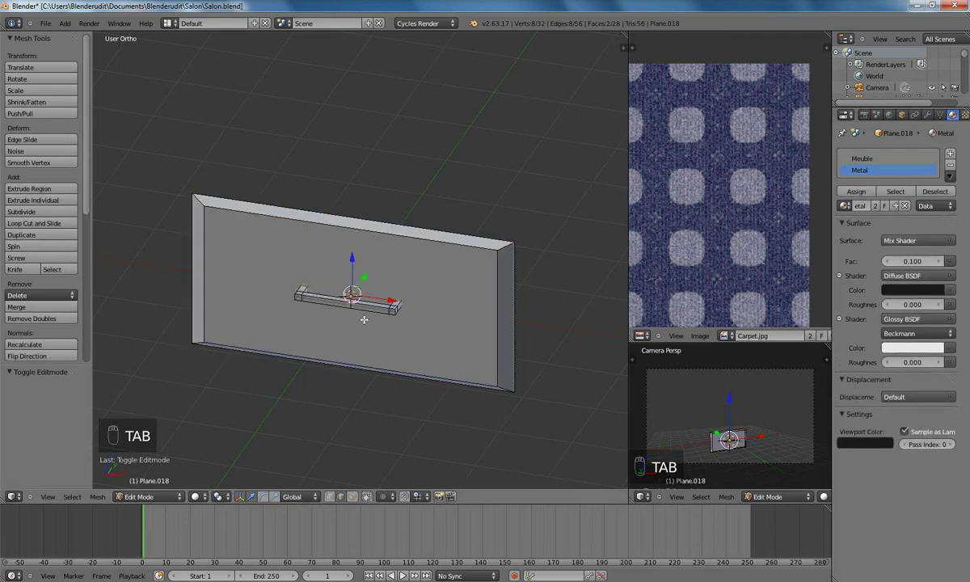
key(a)
key(a)
key(b)
drag(275, 259, 429, 328)
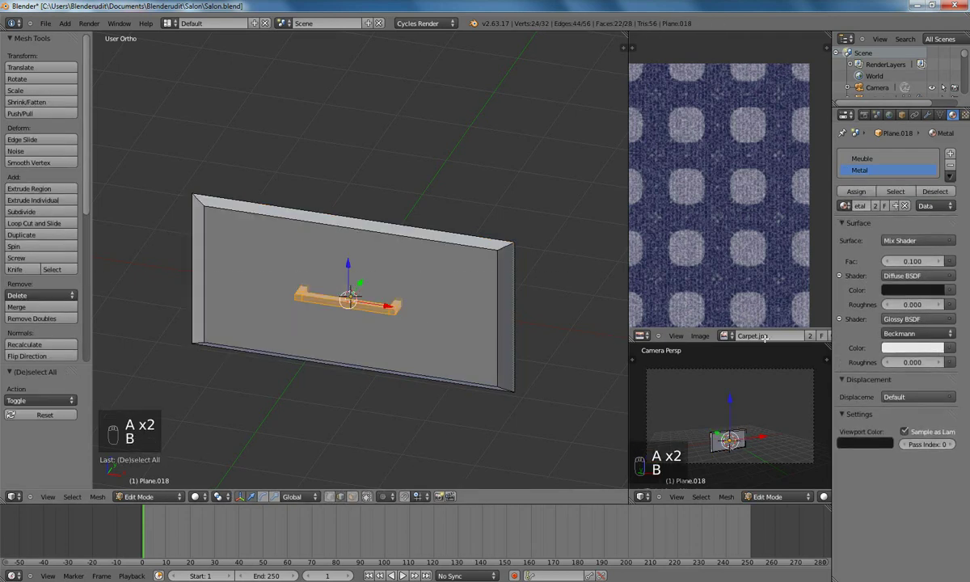
click(856, 191)
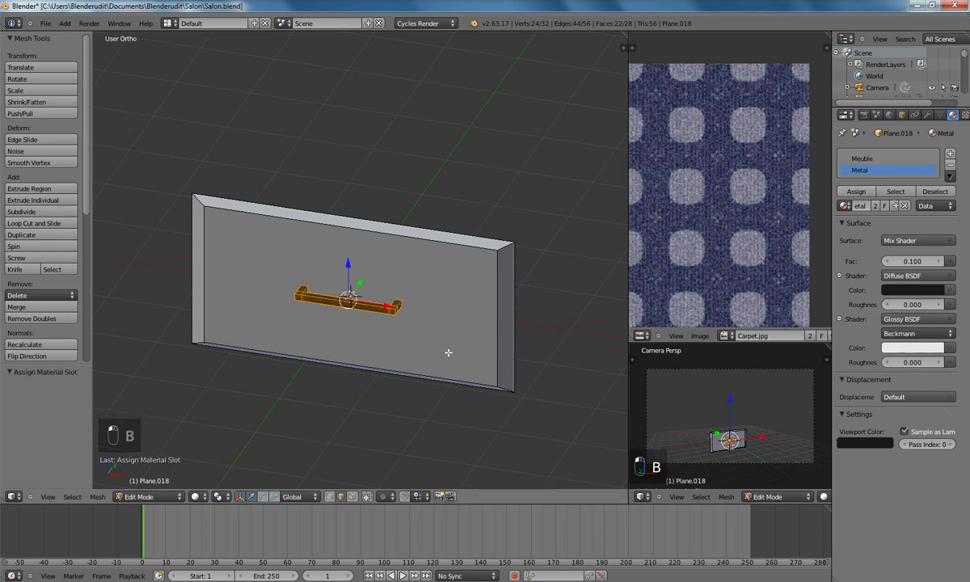
key(Tab)
Show the drawer panel from the front and save Salon.blend
key(KP_1)
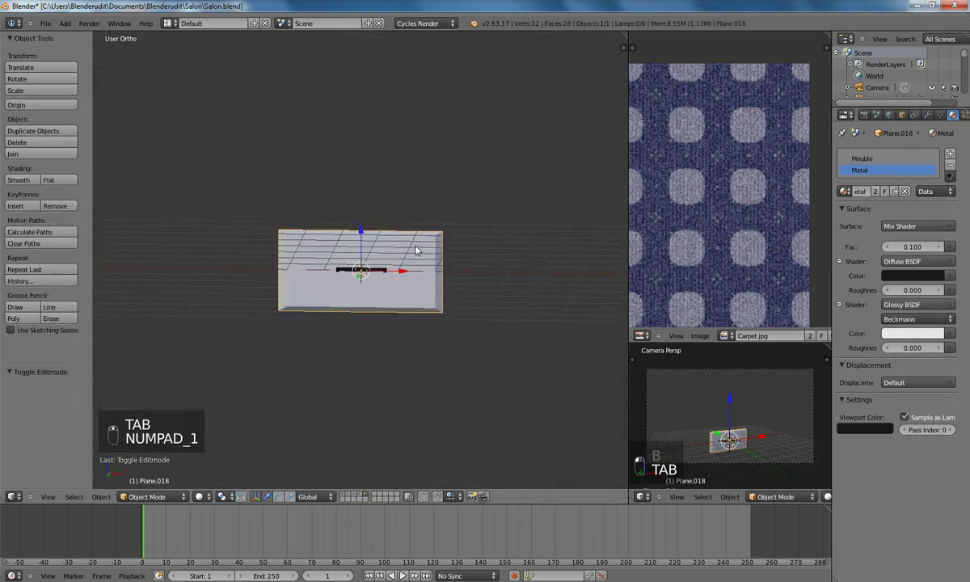
key(KP_1)
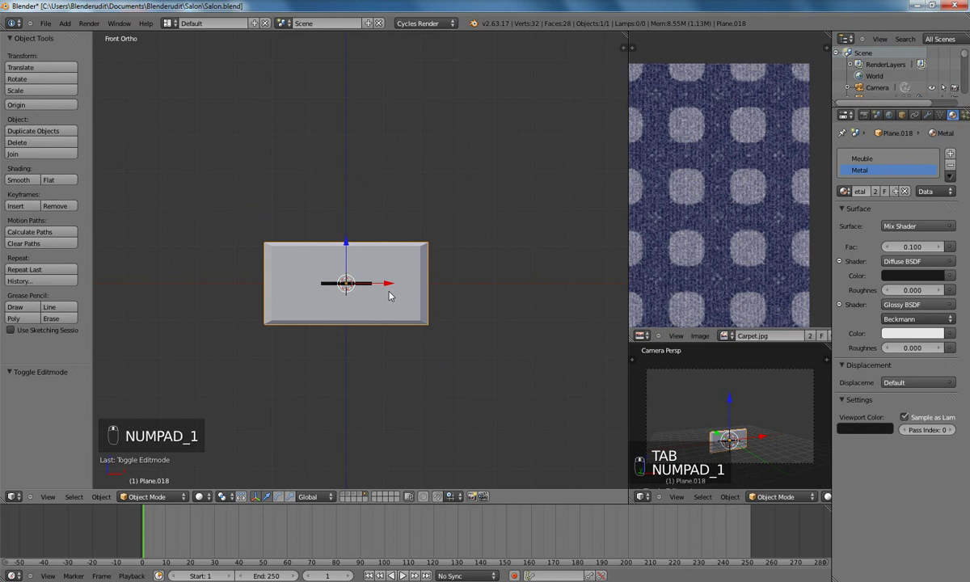
key(ctrl+s)
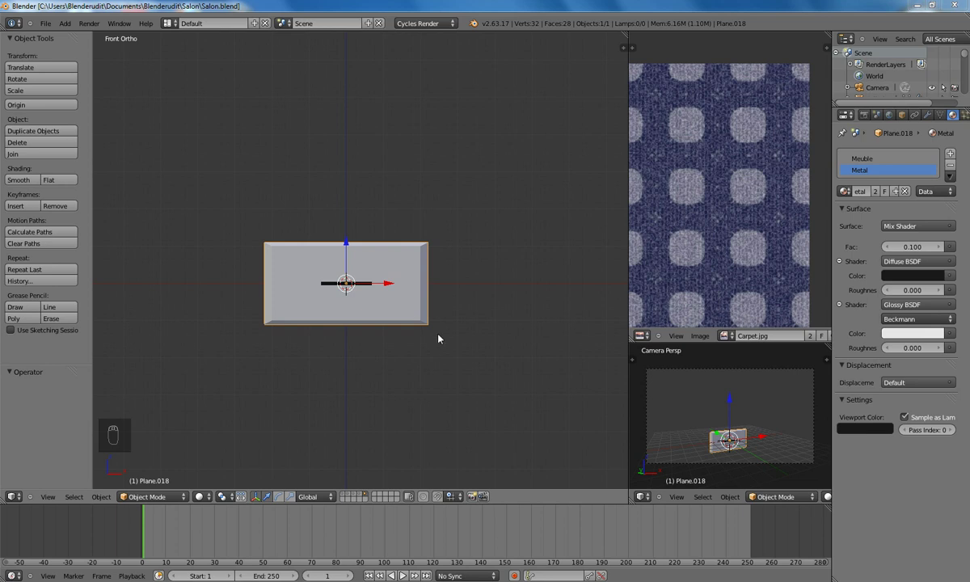
Add an Array modifier to the drawer panel to duplicate it sideways
click(927, 115)
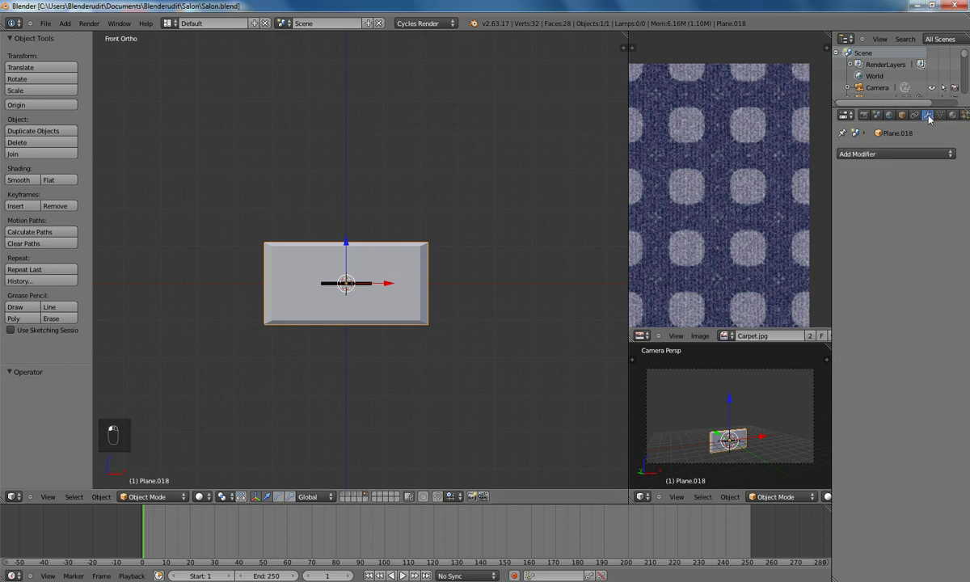
click(868, 153)
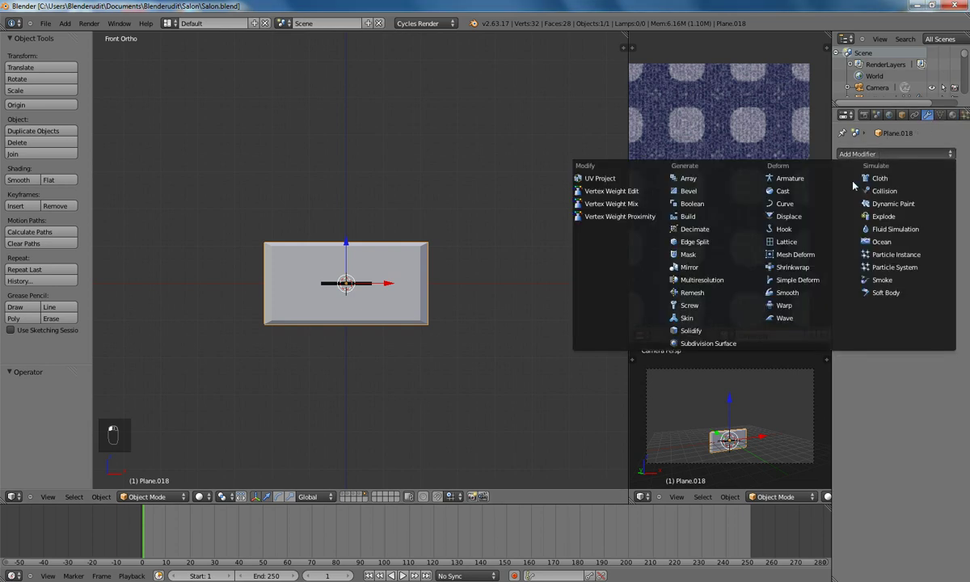
click(693, 185)
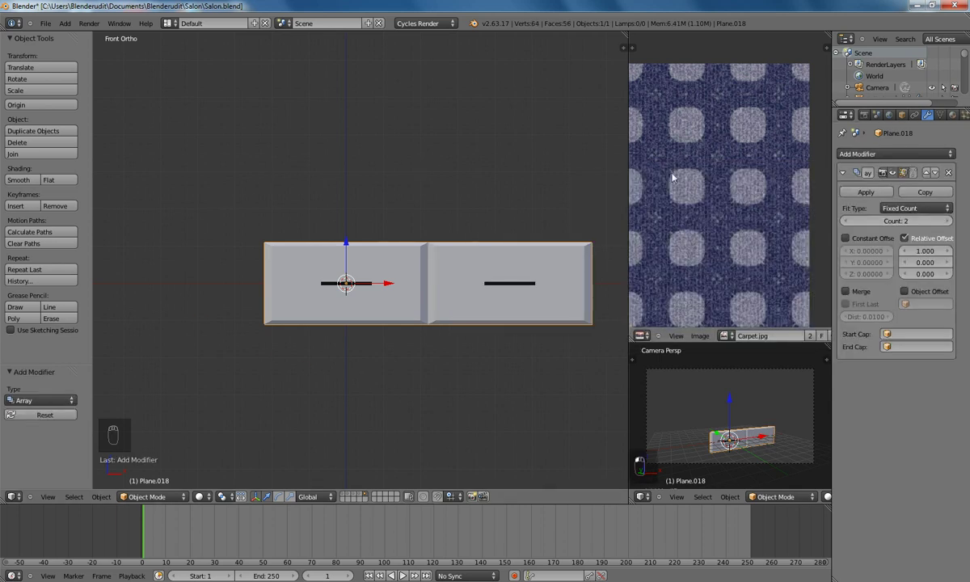
Add a second Array modifier with a relative offset of 0 in X and 1 in Z to stack the drawers vertically
click(872, 154)
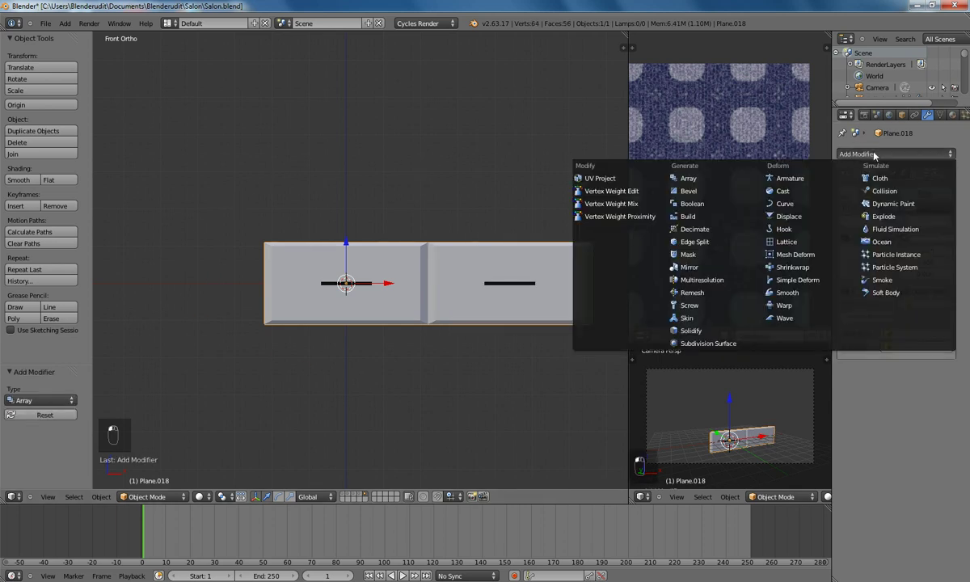
click(740, 179)
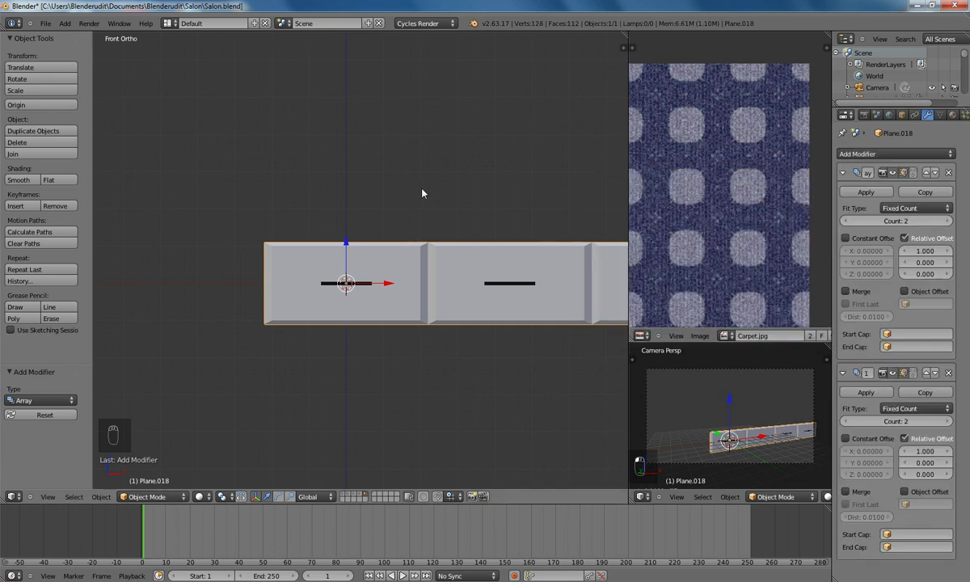
scroll(425, 266, down, 4)
shift+middle_drag(468, 297, 405, 285)
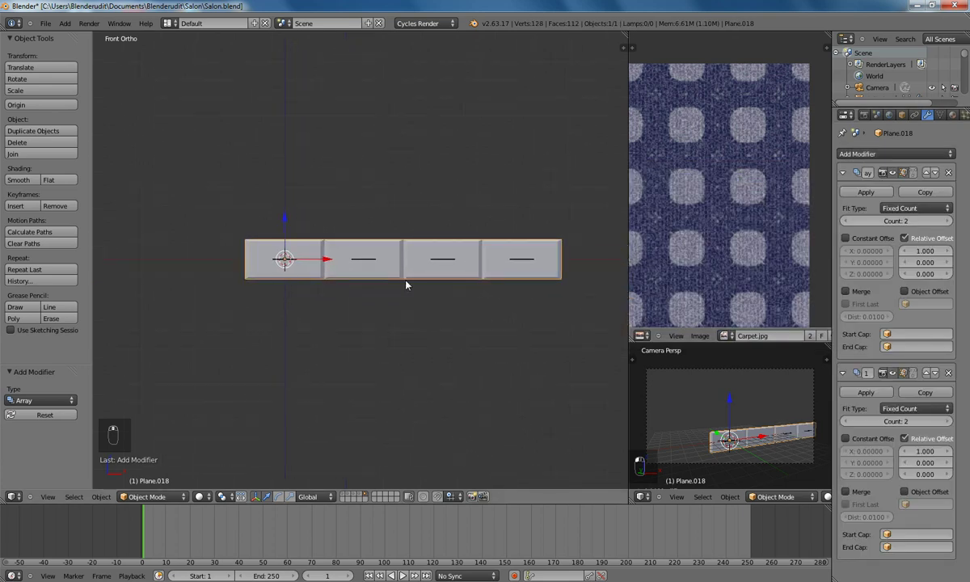
click(921, 451)
click(917, 475)
text(1)
key(Return)
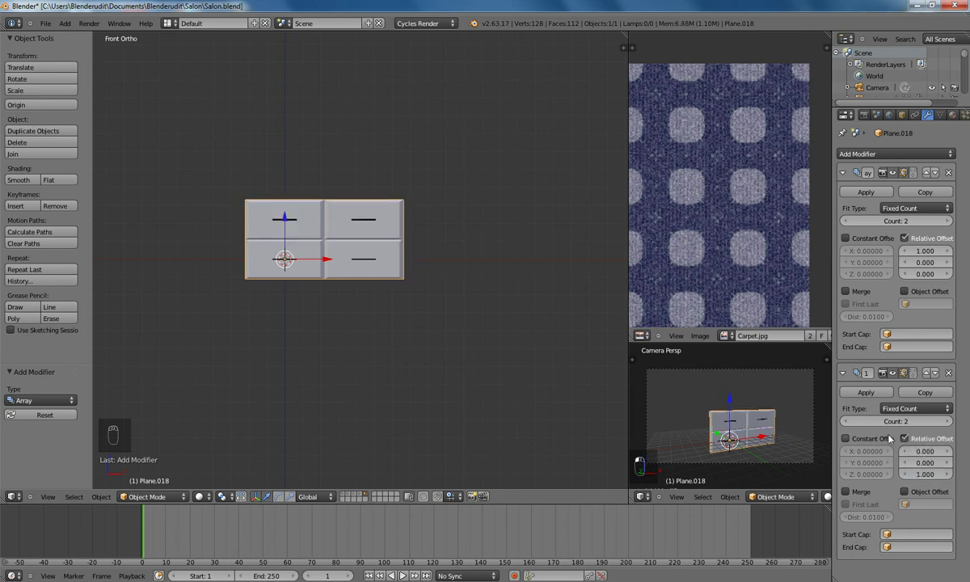
Set the vertical array's count to 5 and apply both Array modifiers
click(899, 421)
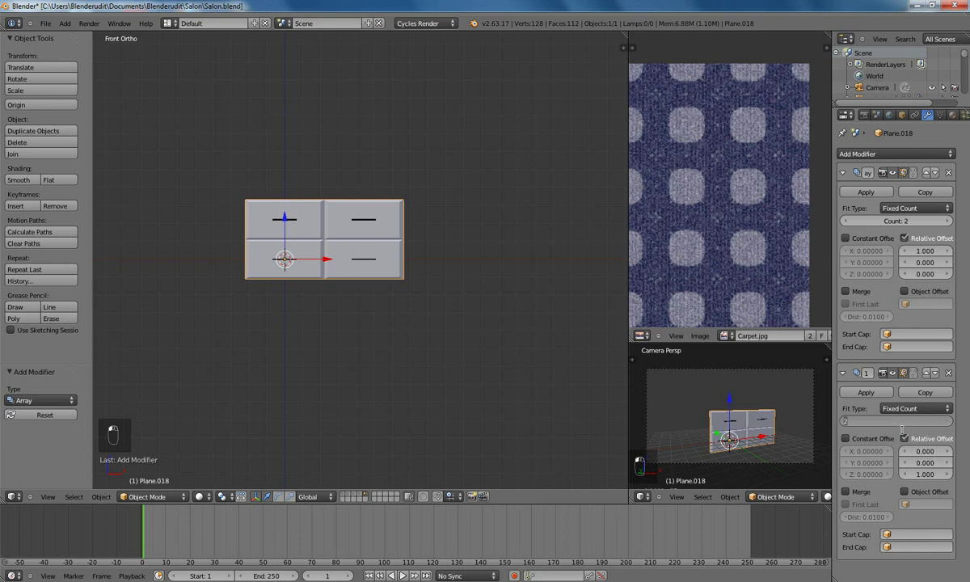
key(Return)
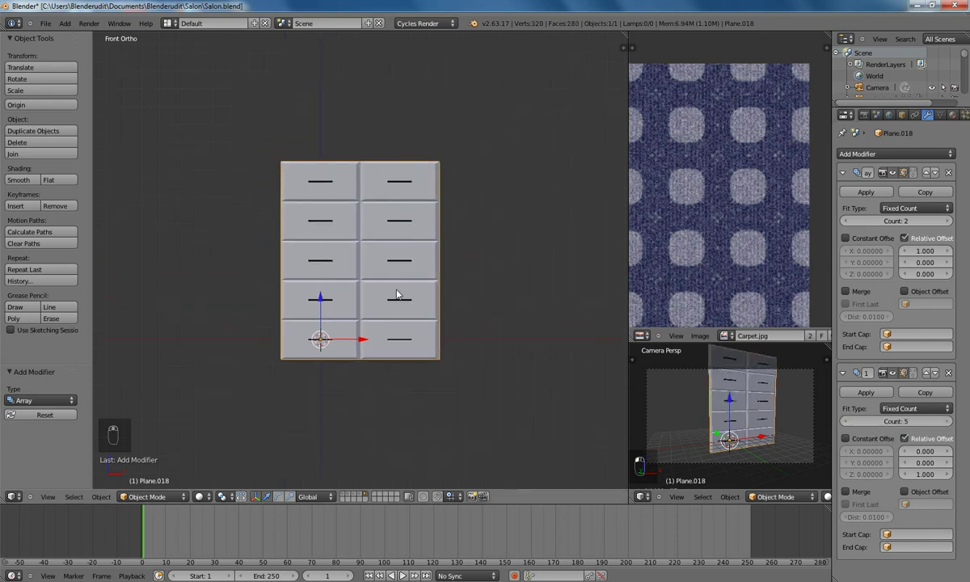
click(865, 393)
click(859, 192)
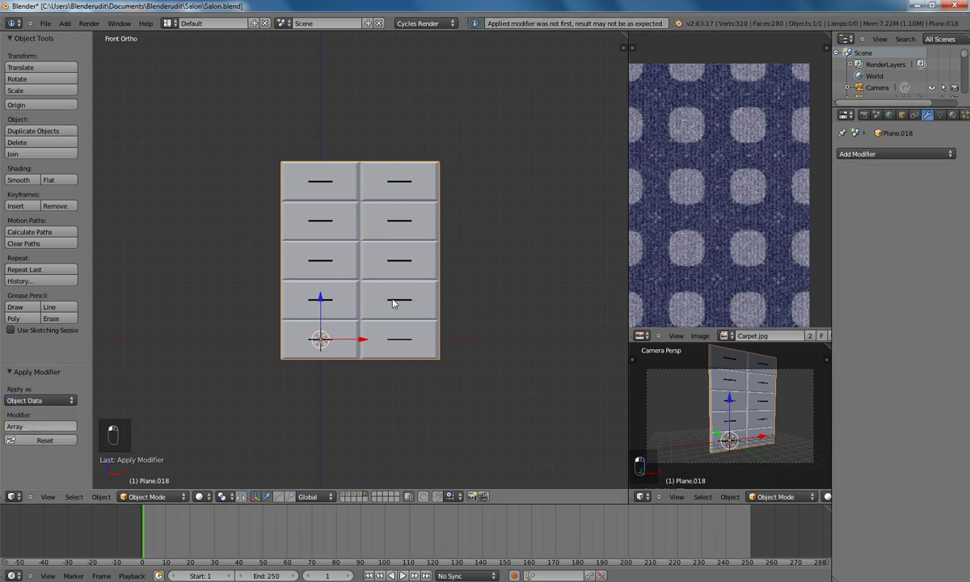
In Edit Mode, select the whole drawer mesh and center it with Geometry to Origin
key(Tab)
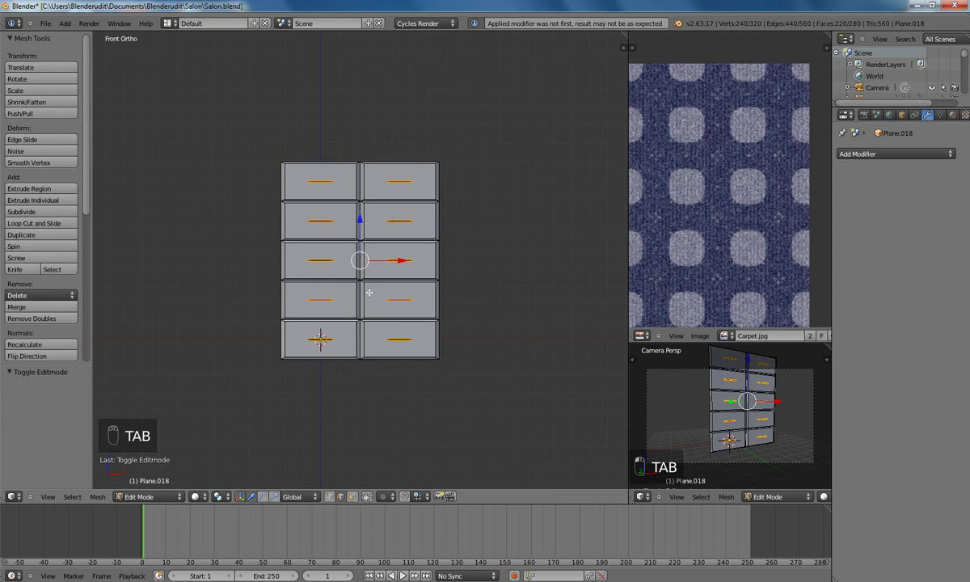
key(a)
key(a)
key(a)
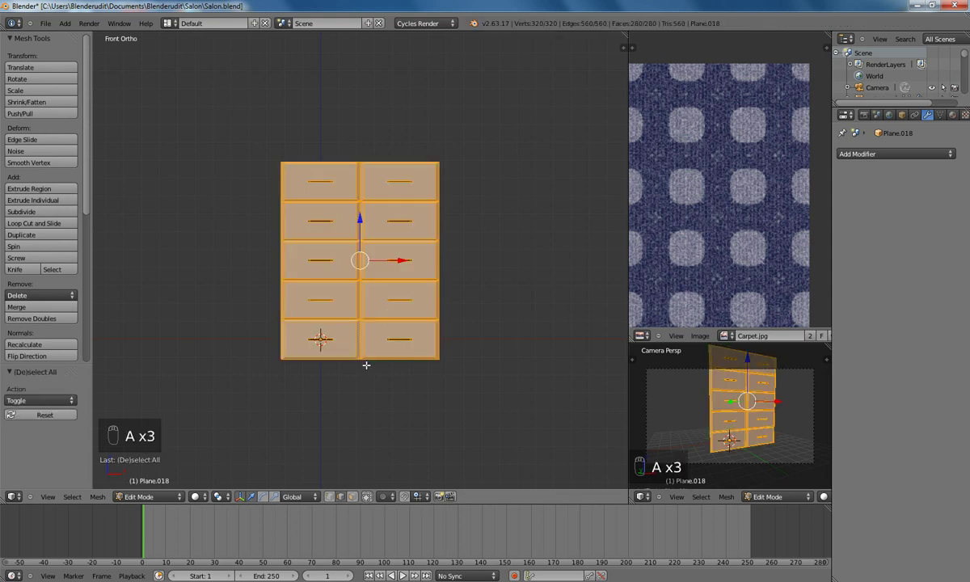
shift+middle_drag(356, 334, 395, 304)
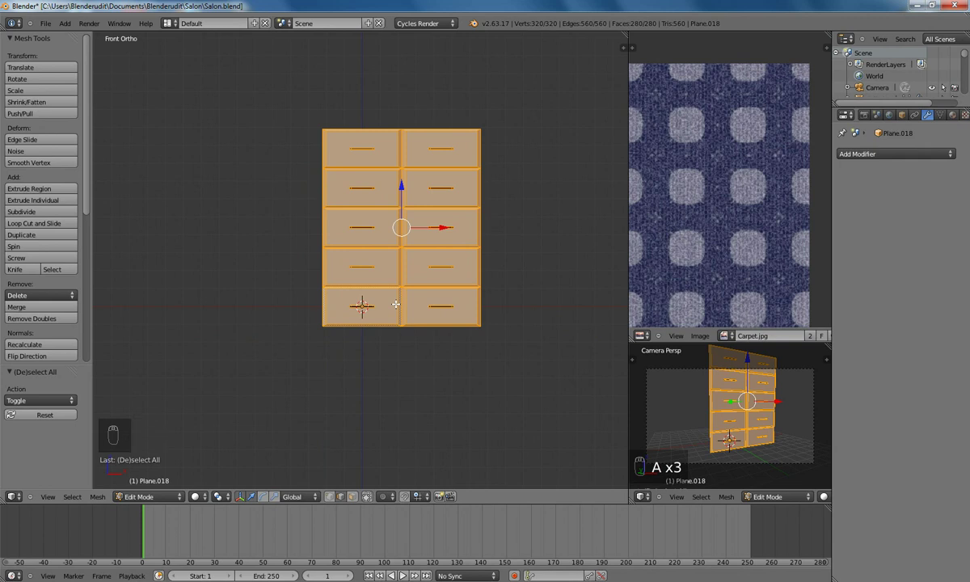
key(ctrl+alt+shift+c)
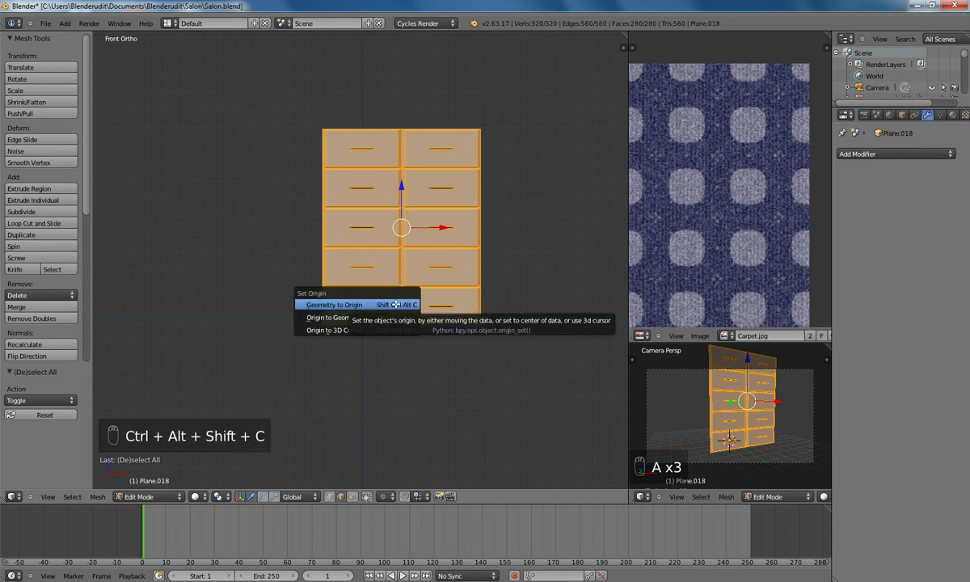
click(361, 304)
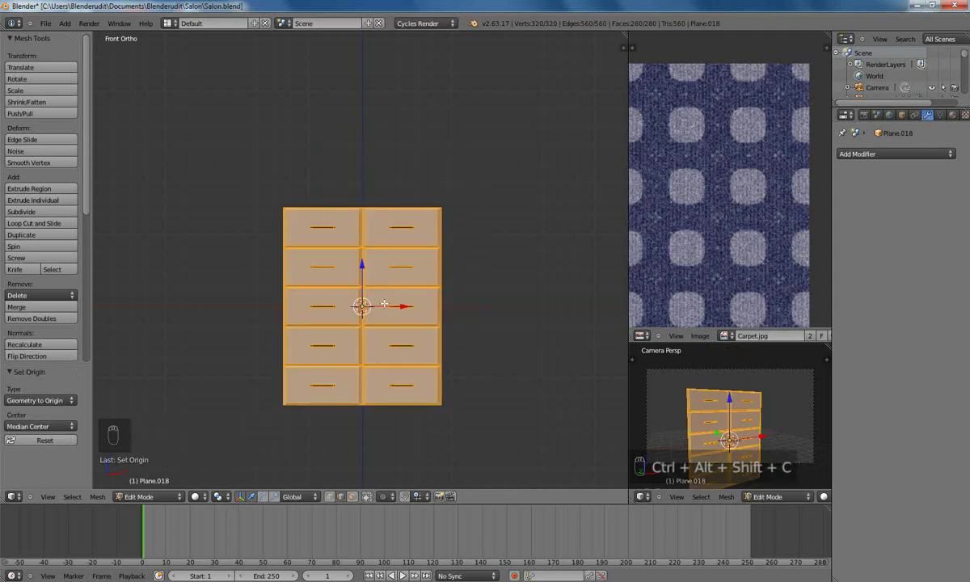
shift+middle_drag(396, 326, 415, 271)
Deselect everything and add a cube to the drawer mesh for the cabinet body
key(a)
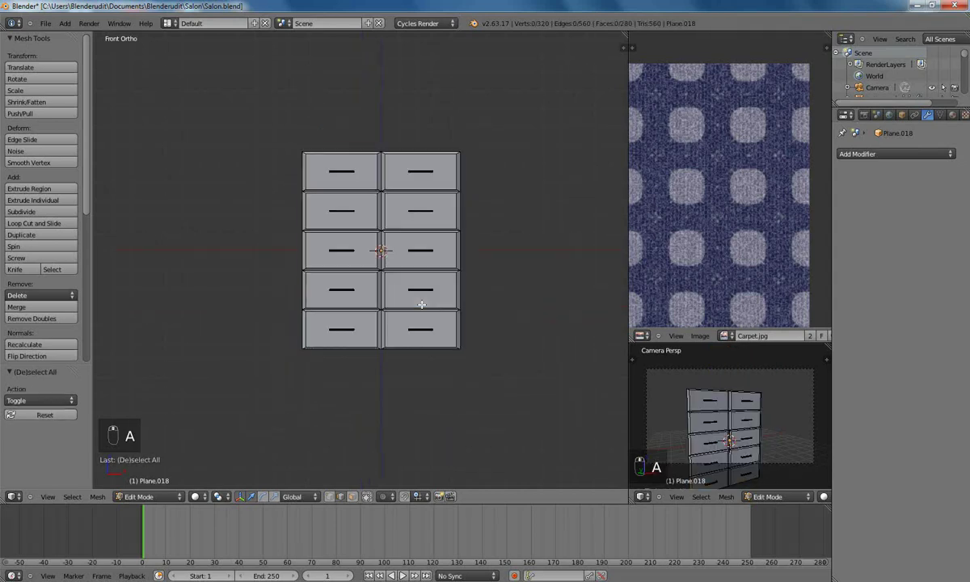
key(space)
text(c)
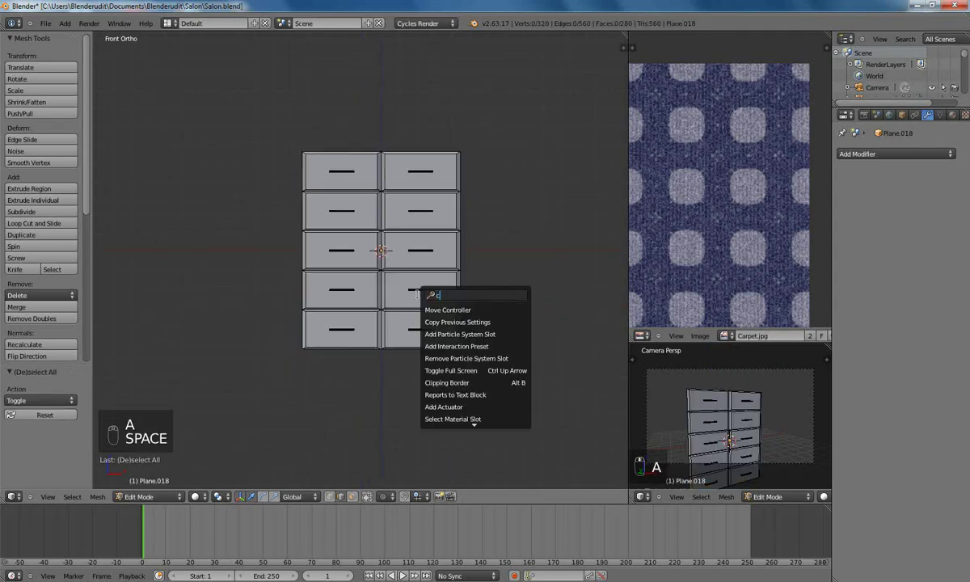
text(ube)
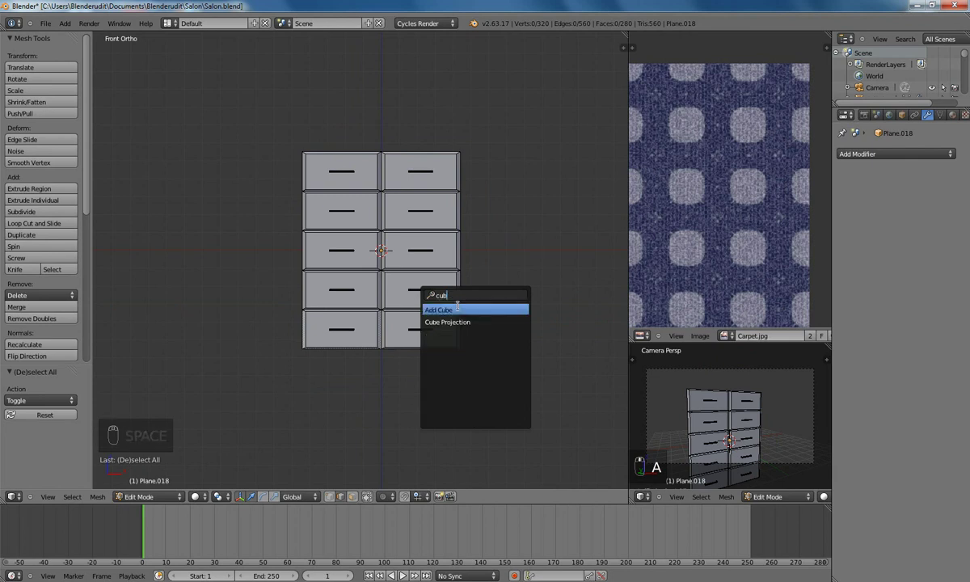
key(Return)
Scale the cube by about 3.83 and 1.145, plus 1.254 along Z, to match the outline of the drawer fronts
key(s)
click(614, 332)
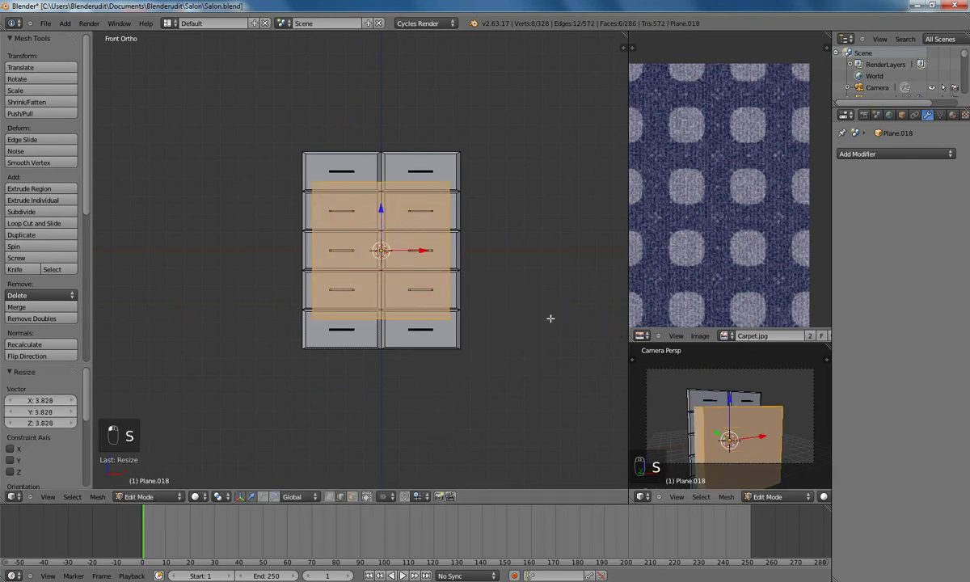
key(s)
click(512, 294)
key(s)
key(z)
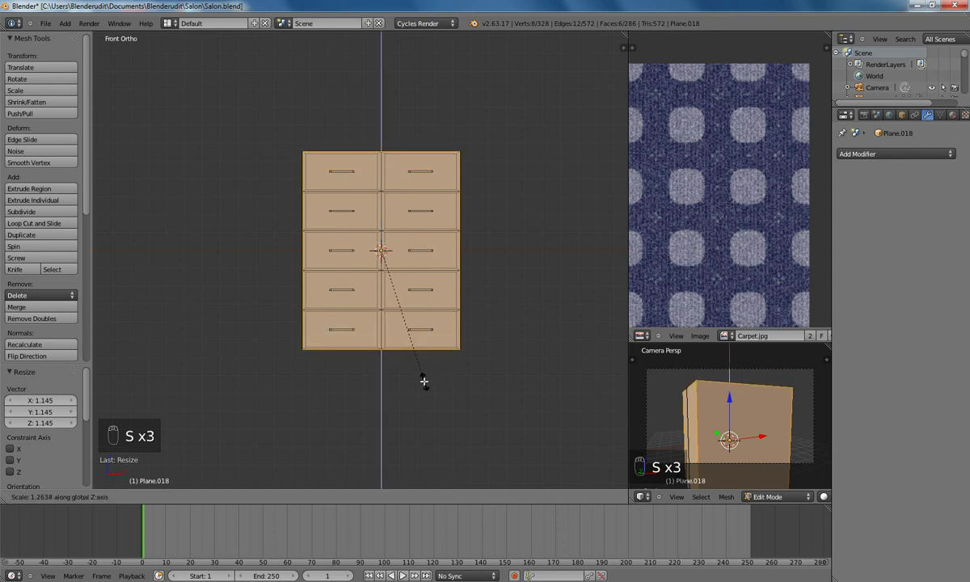
click(424, 380)
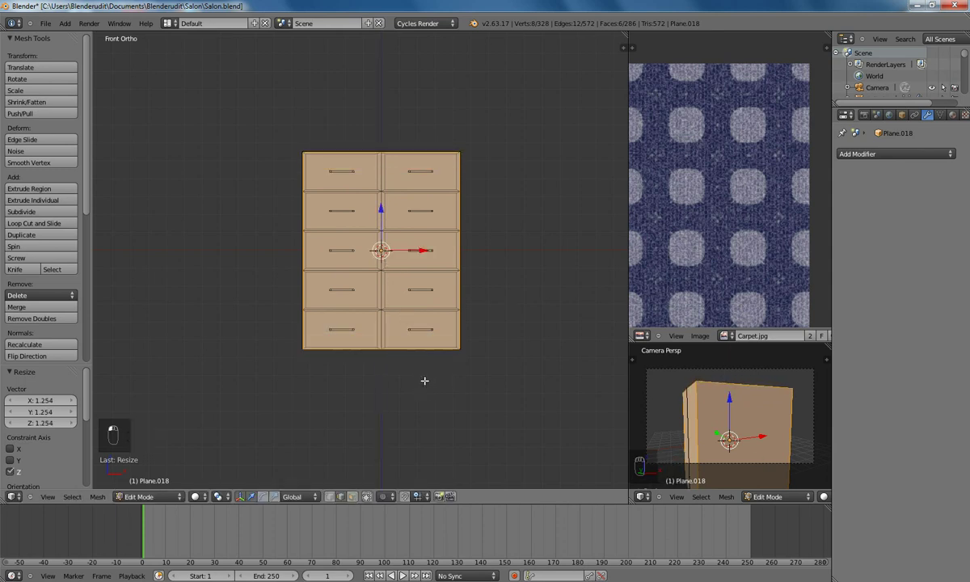
From the top view, move the cube about 4.58 along Y so it sits directly behind the drawer fronts
key(KP_7)
key(g)
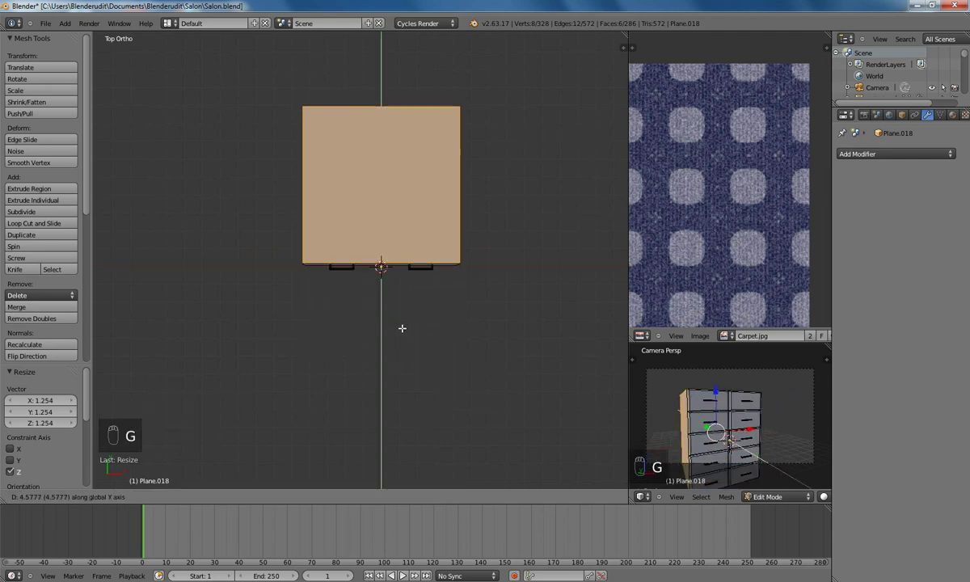
click(401, 327)
Select the cube's back face and move it about 5.93 toward the drawers along Y to make the cabinet body shallower
key(a)
key(b)
drag(268, 97, 500, 149)
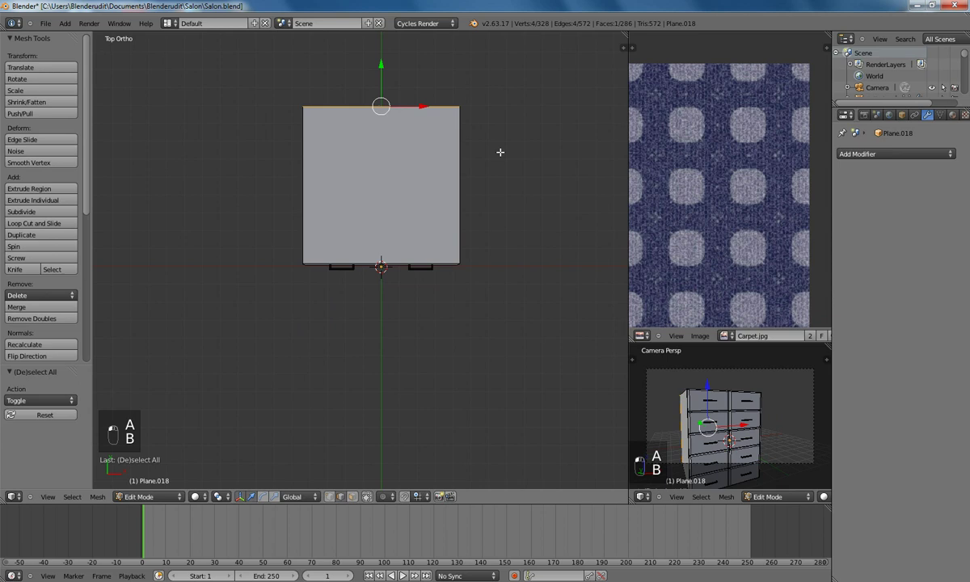
key(g)
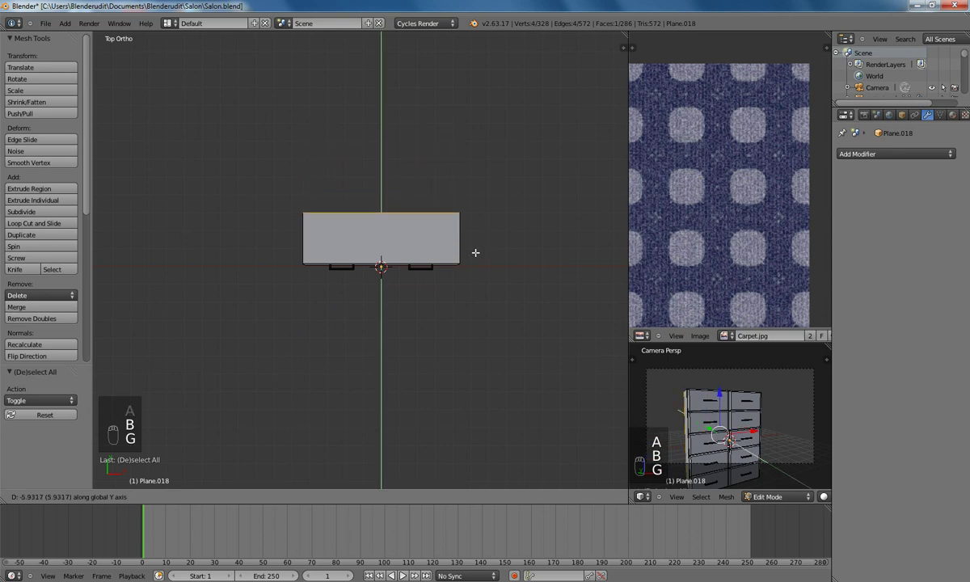
click(475, 252)
Show the cabinet from the front and add another cube to the mesh in Edit Mode
middle_drag(475, 253, 301, 320)
key(Tab)
key(KP_1)
key(Tab)
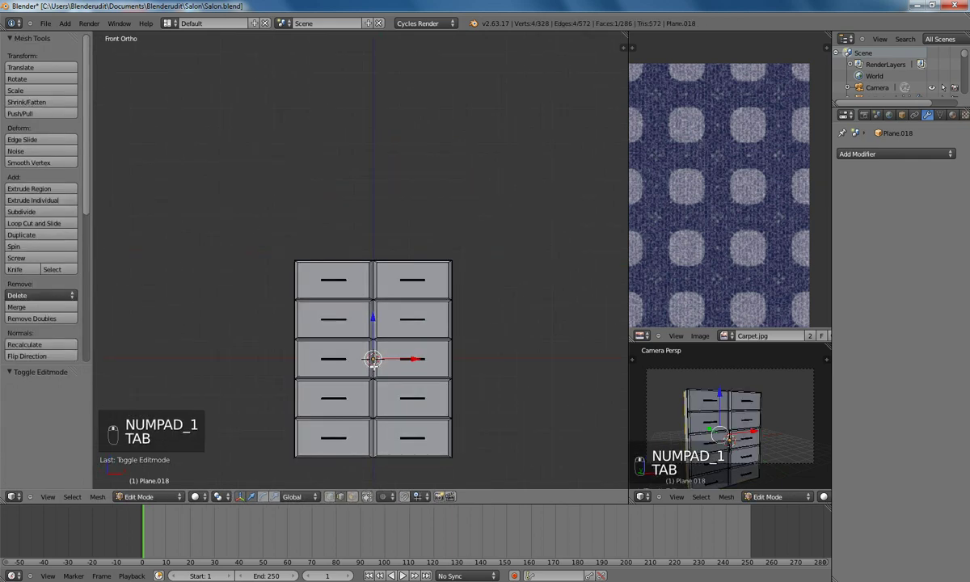
key(space)
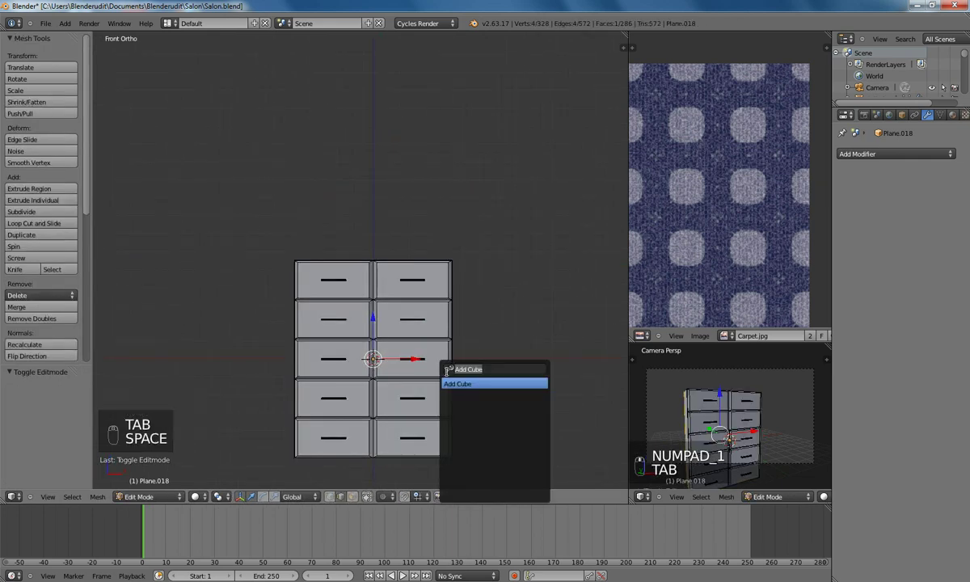
click(464, 383)
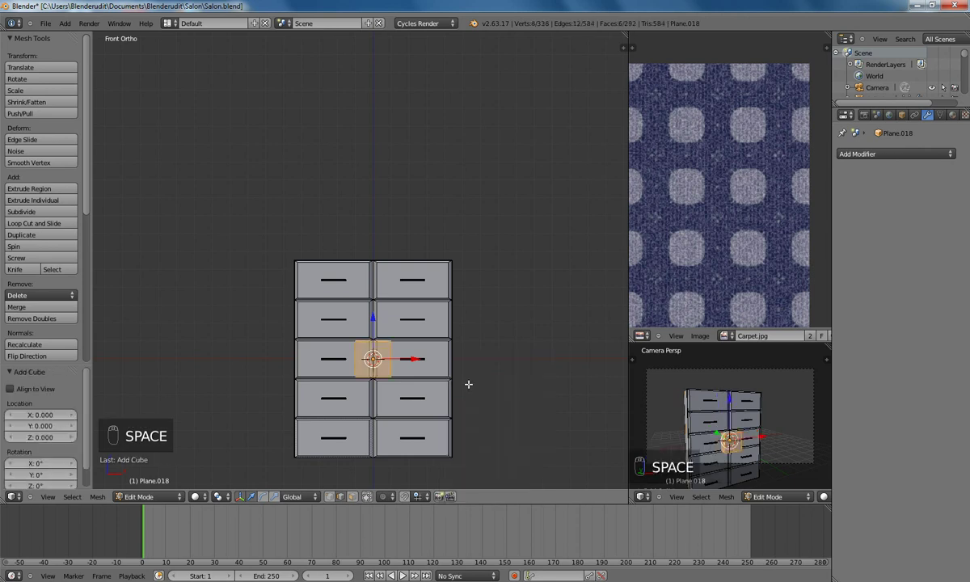
Scale the new cube uniformly by about 2.2 and 2.6 so it extends past both sides of the cabinet
key(s)
key(s)
click(622, 421)
key(s)
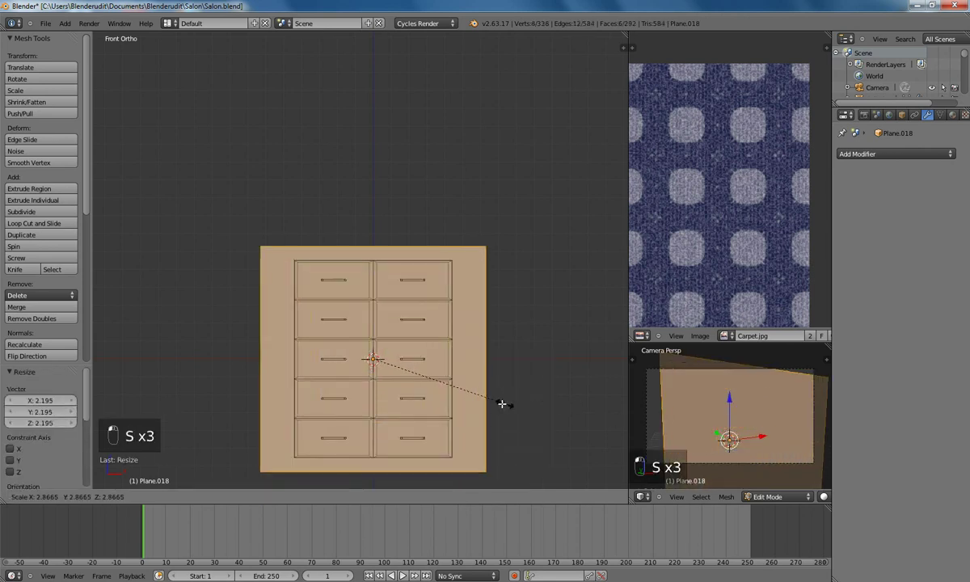
click(492, 399)
Flatten the new cube into a thin slab by scaling it along Z by about 0.07 and 0.385
key(s)
key(z)
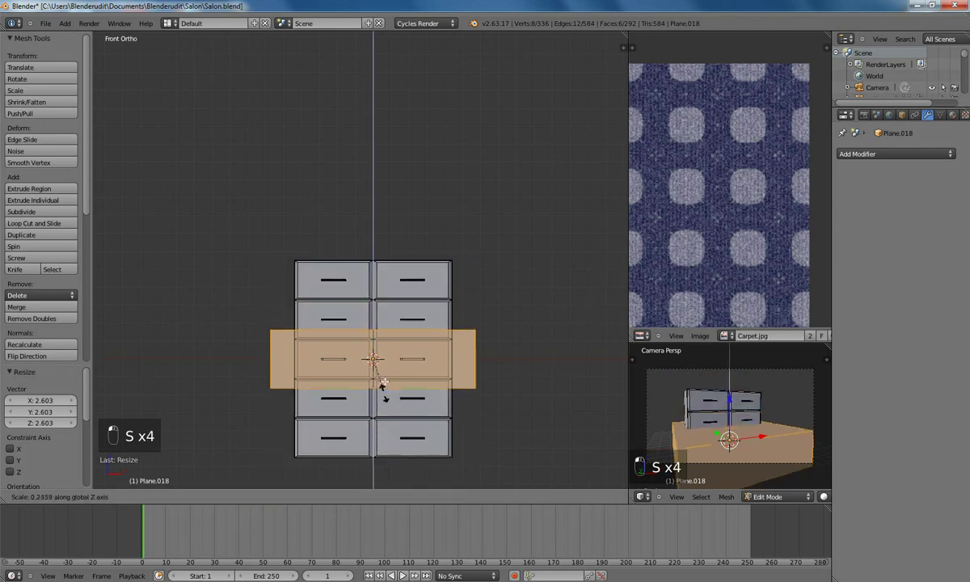
click(377, 366)
key(s)
key(z)
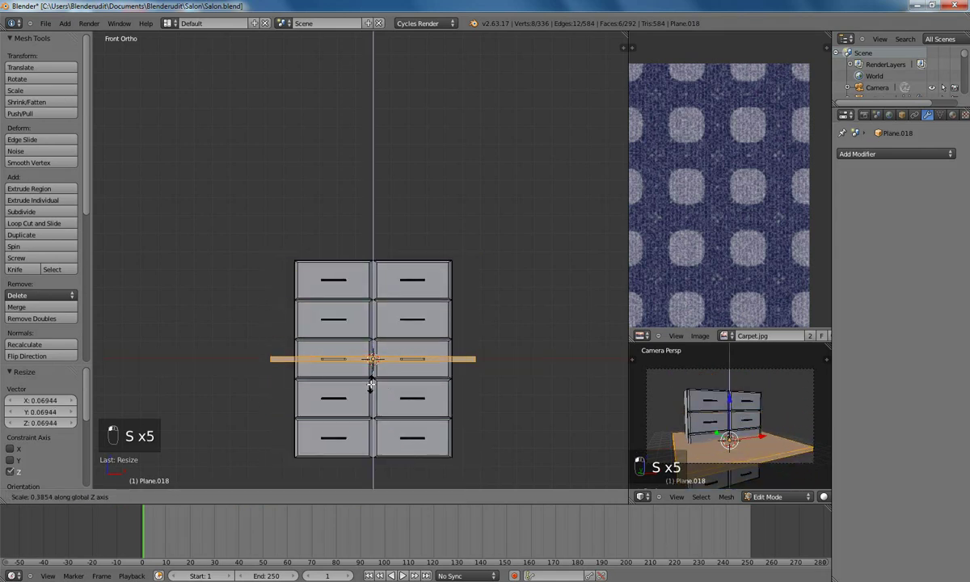
click(380, 378)
Move the slab up about 5.51 along Z onto the top of the cabinet
key(g)
key(z)
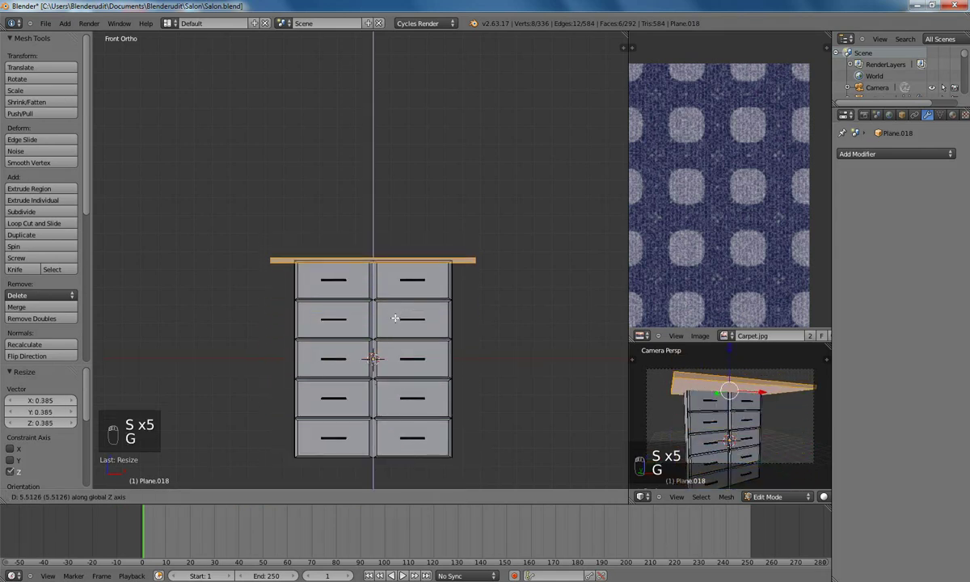
click(440, 325)
scroll(522, 344, up, 3)
scroll(516, 345, down, 1)
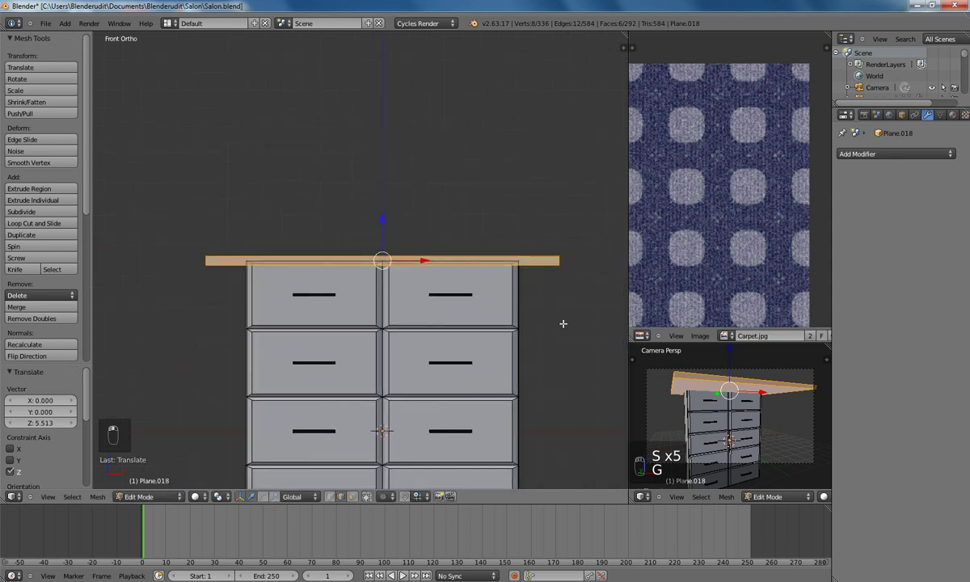
Scale the tabletop slab by about 0.83 to reduce its overhang and raise it about 0.09 along Z
key(s)
click(529, 319)
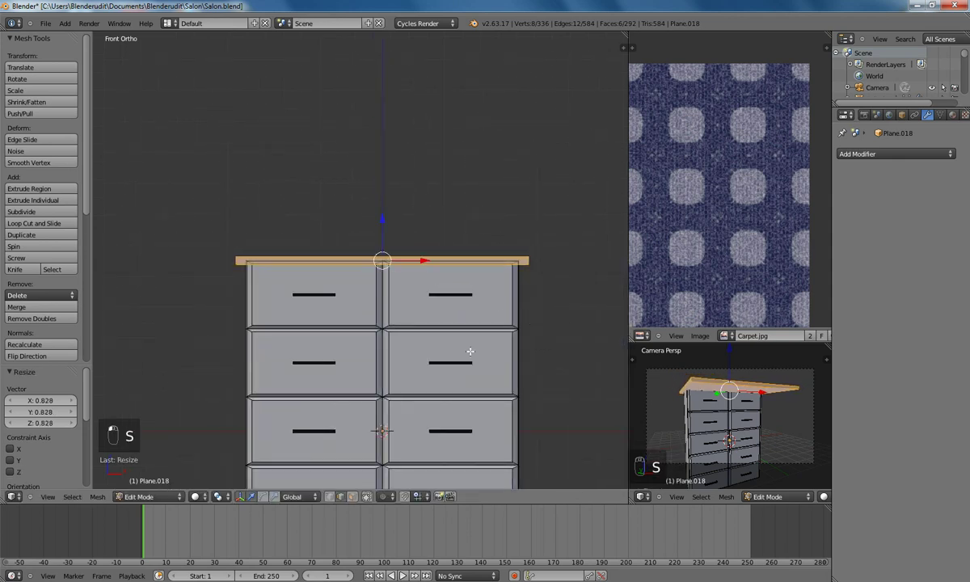
key(g)
key(z)
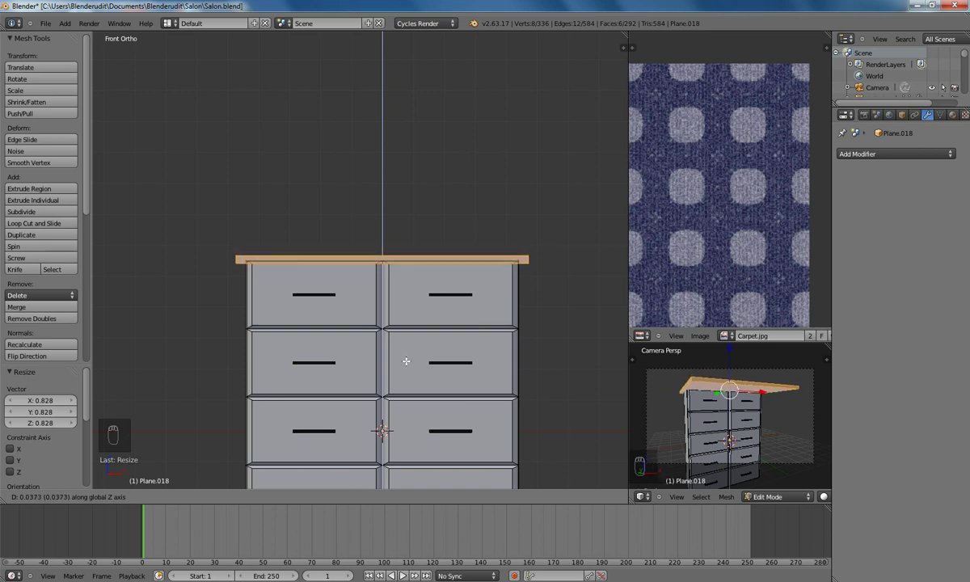
click(405, 360)
From the top view, scale the tabletop along Y by about 0.42 and move it about 1.34 back along Y over the body
key(KP_7)
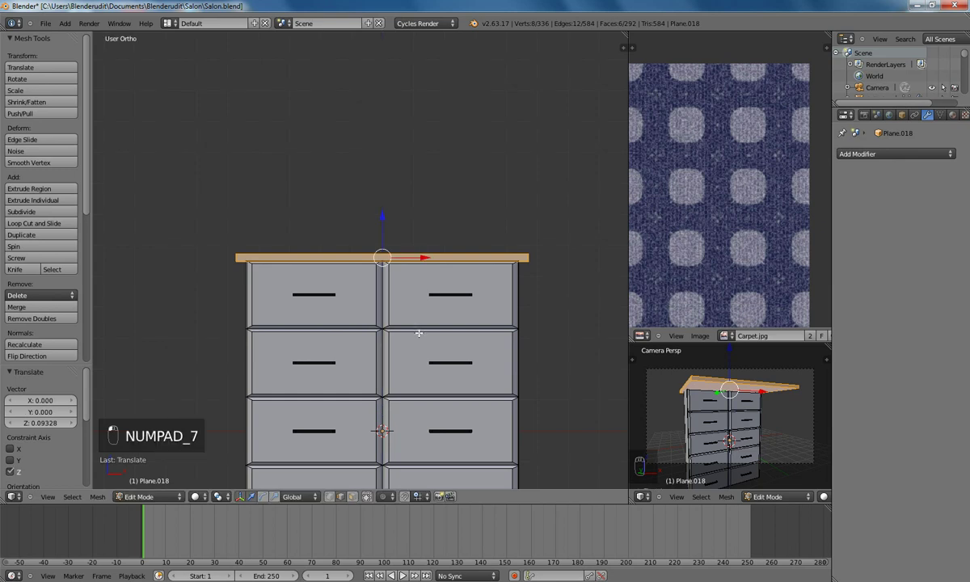
key(s)
key(y)
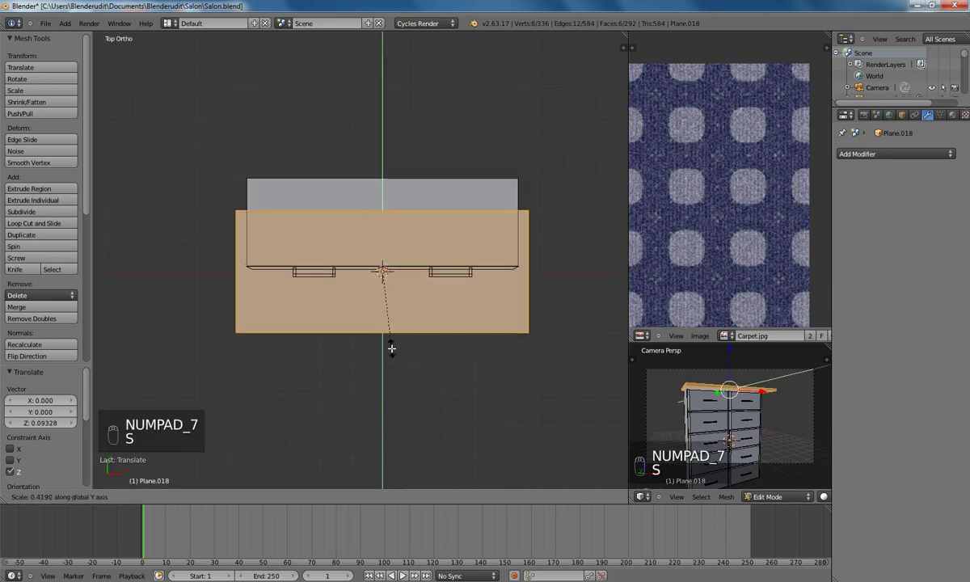
click(392, 345)
key(g)
key(y)
click(389, 346)
Scale the tabletop along Y by about 0.786 and move it about 0.112 back along Y over the cabinet body
key(s)
key(y)
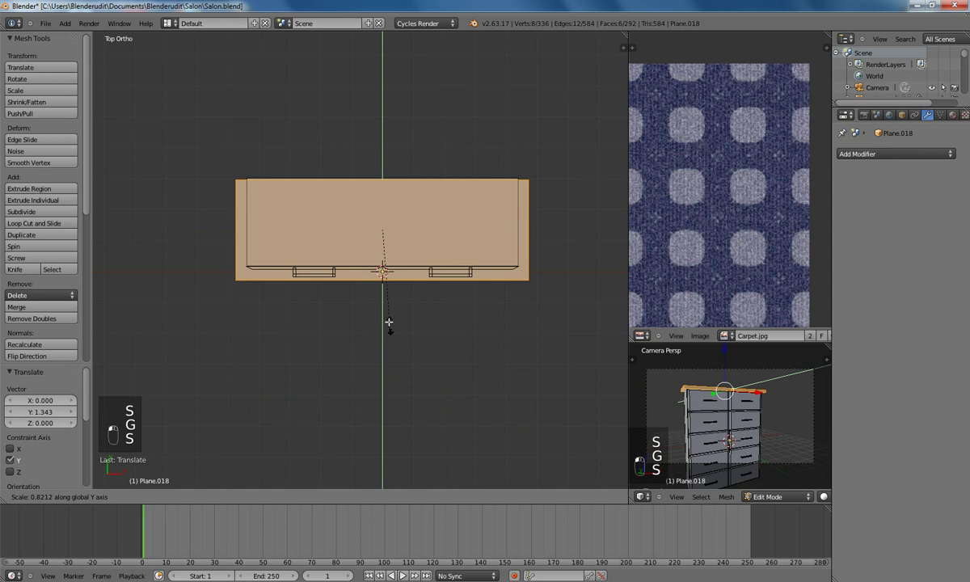
click(396, 348)
key(g)
key(y)
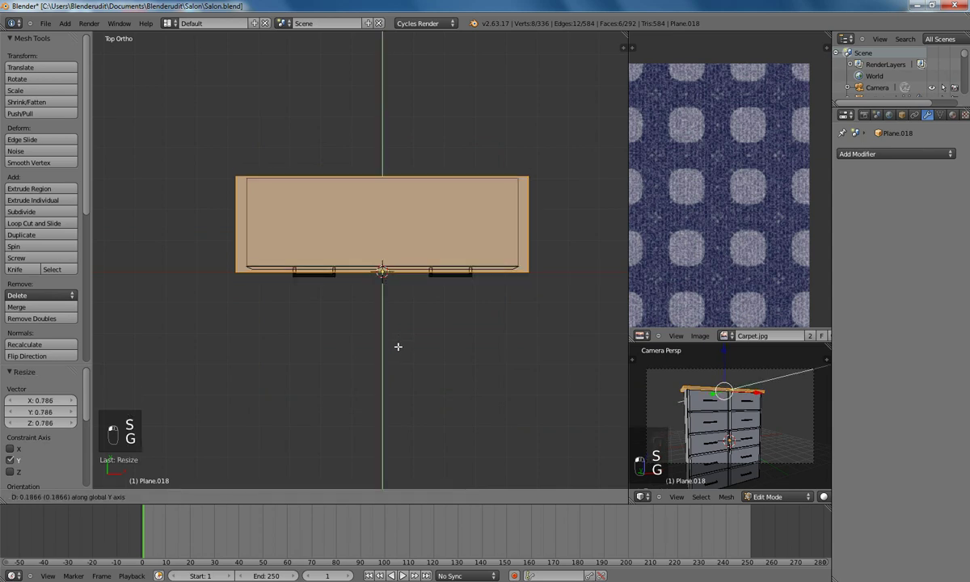
click(392, 372)
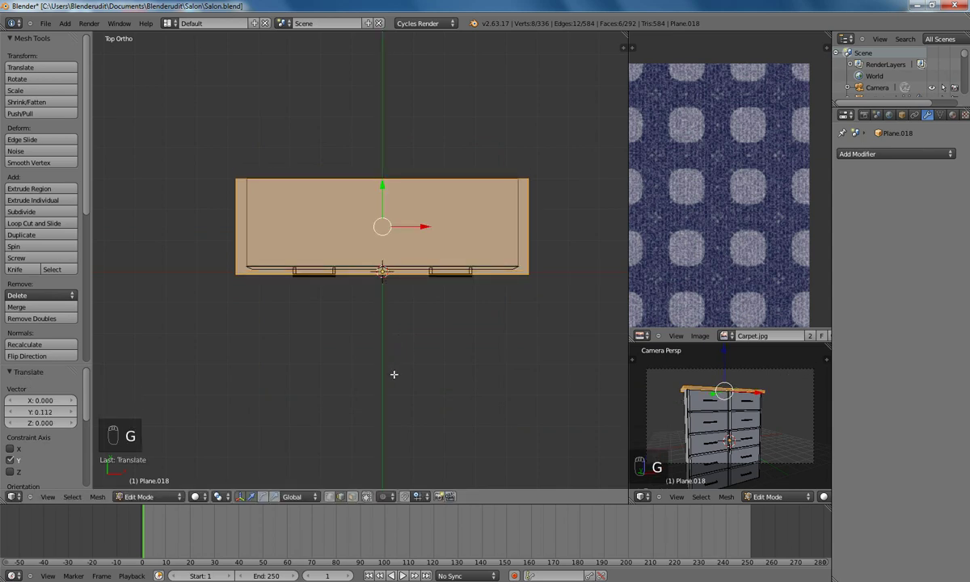
Return the cabinet to object mode in front view and save the file
middle_drag(389, 386, 402, 313)
key(Tab)
key(KP_1)
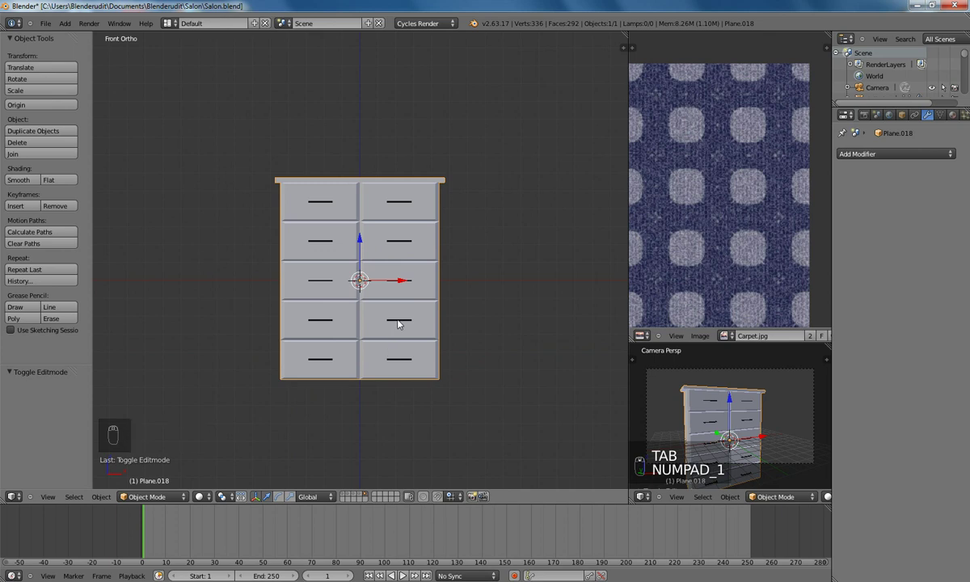
key(ctrl+s)
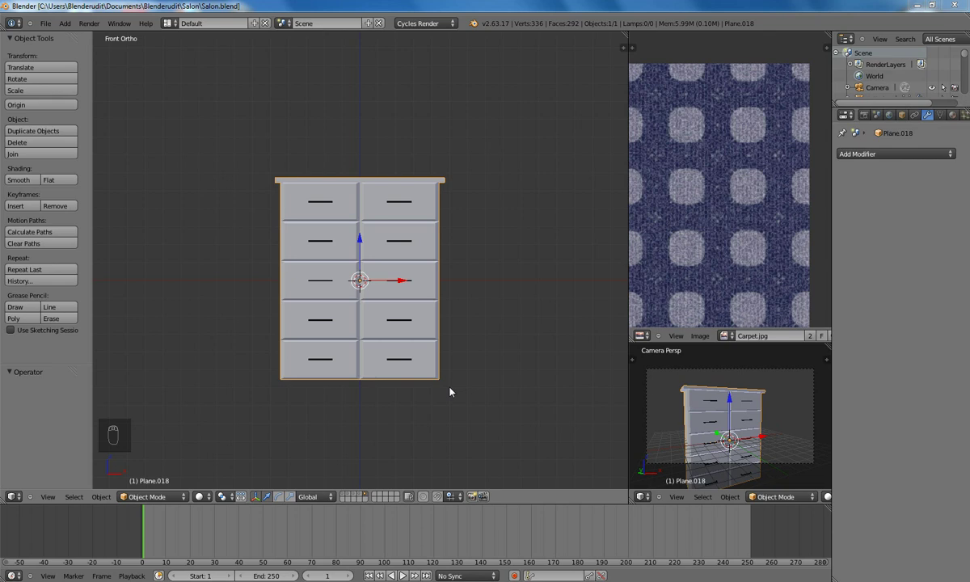
Make the room layer visible together with the layers holding the round table and the rug
click(343, 499)
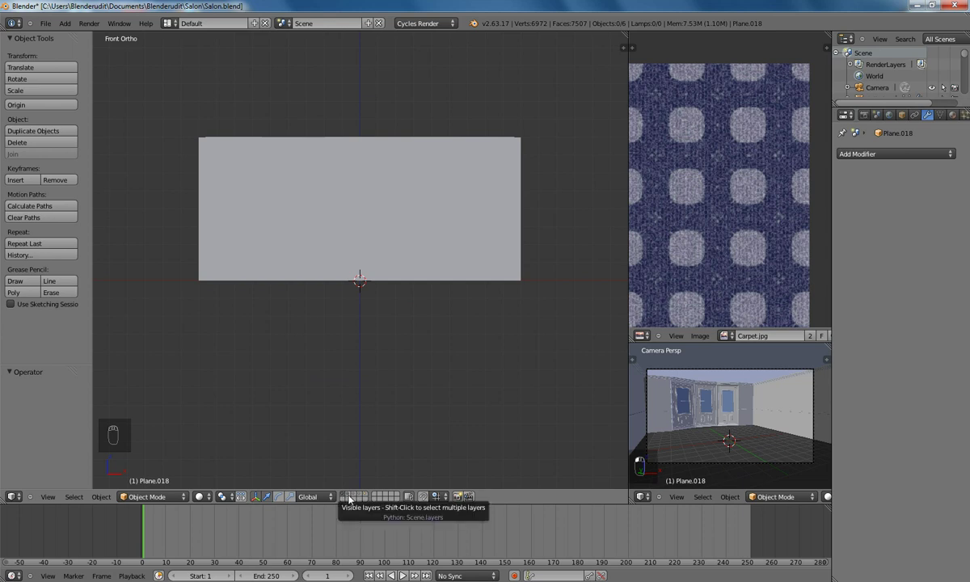
shift+click(349, 498)
shift+click(359, 494)
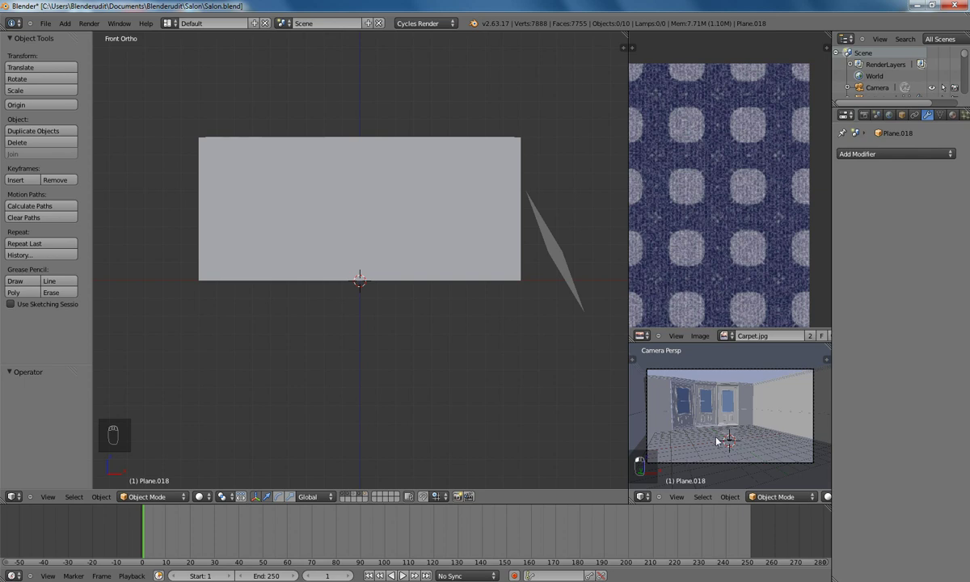
Delete the diamond-shaped plane lying outside the room, using the top wireframe view
key(KP_7)
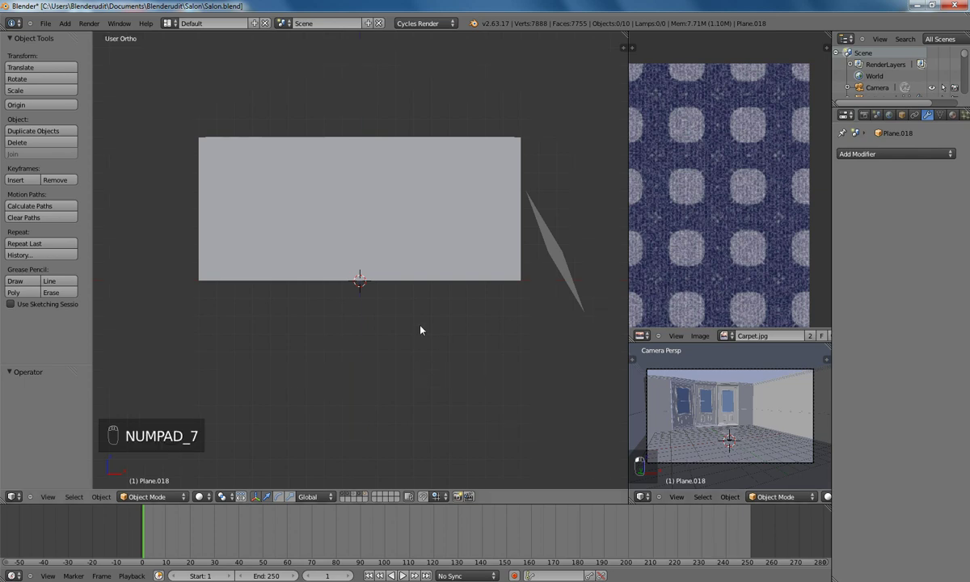
key(z)
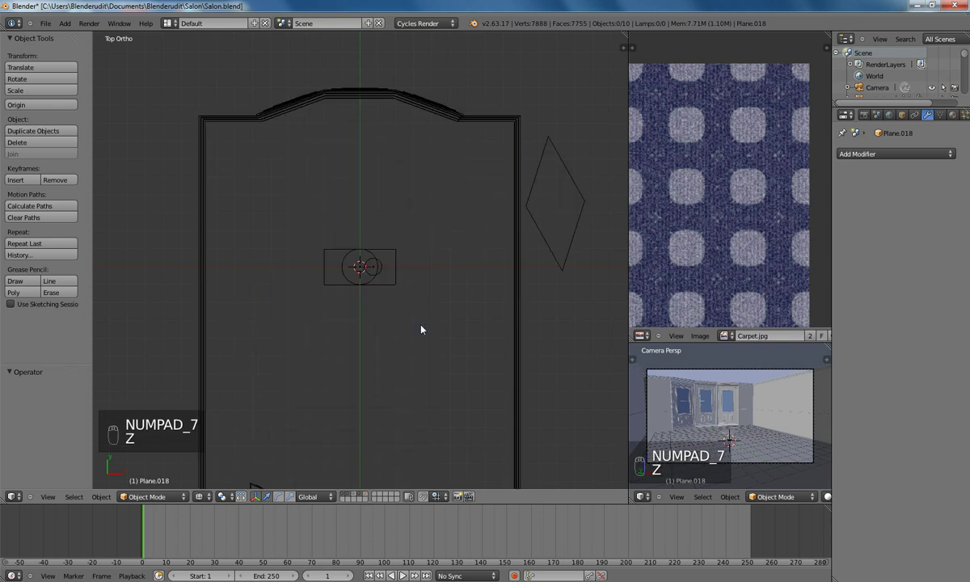
right_click(542, 238)
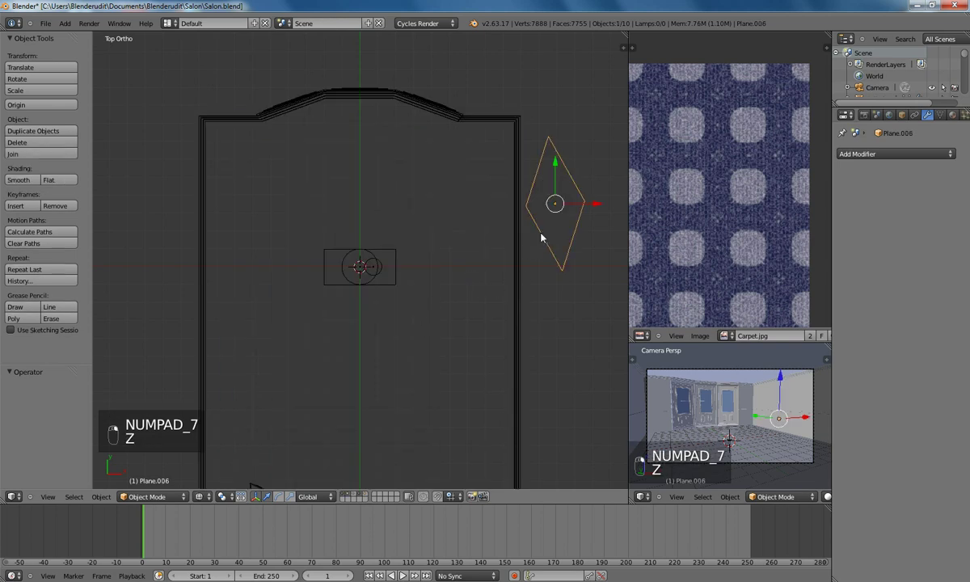
key(Delete)
click(484, 285)
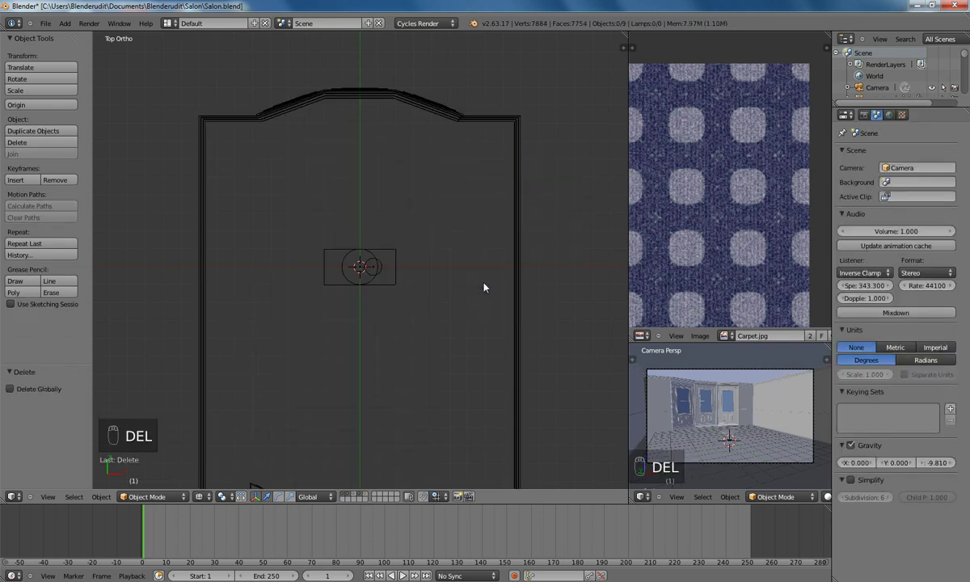
Scale the rug and the round table together by about 1.5
right_click(332, 271)
scroll(462, 233, up, 5)
shift+middle_drag(462, 231, 493, 289)
scroll(487, 267, down, 3)
scroll(487, 268, up, 2)
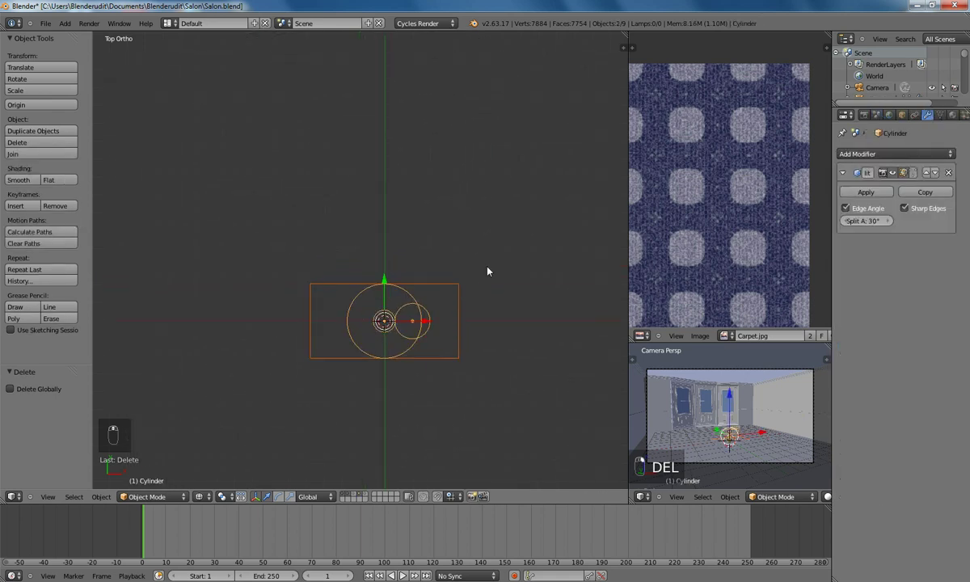
key(s)
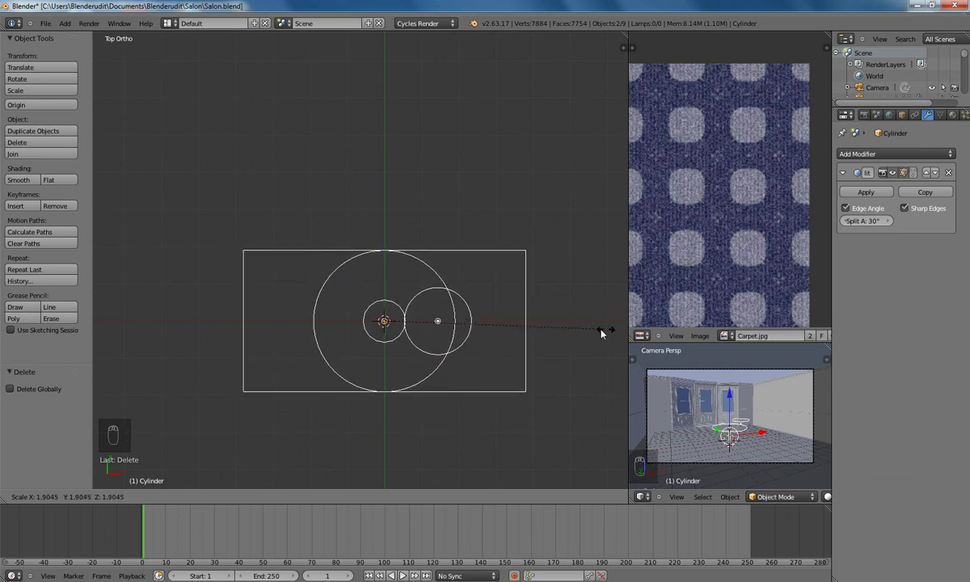
click(558, 320)
scroll(394, 338, down, 4)
scroll(465, 346, up, 3)
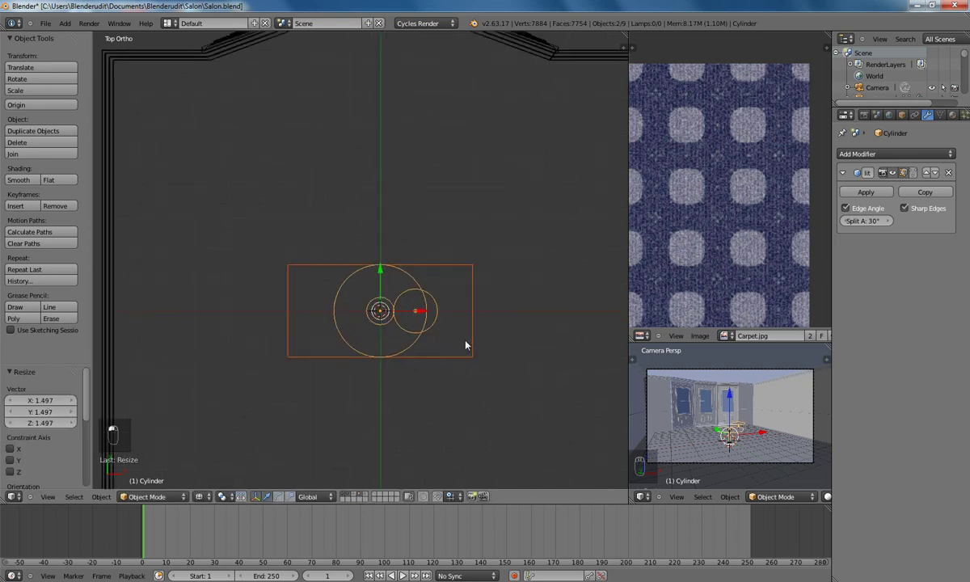
Move the rug and table about 1.01 along Y and raise them about 0.26 along Z
key(g)
key(y)
click(455, 315)
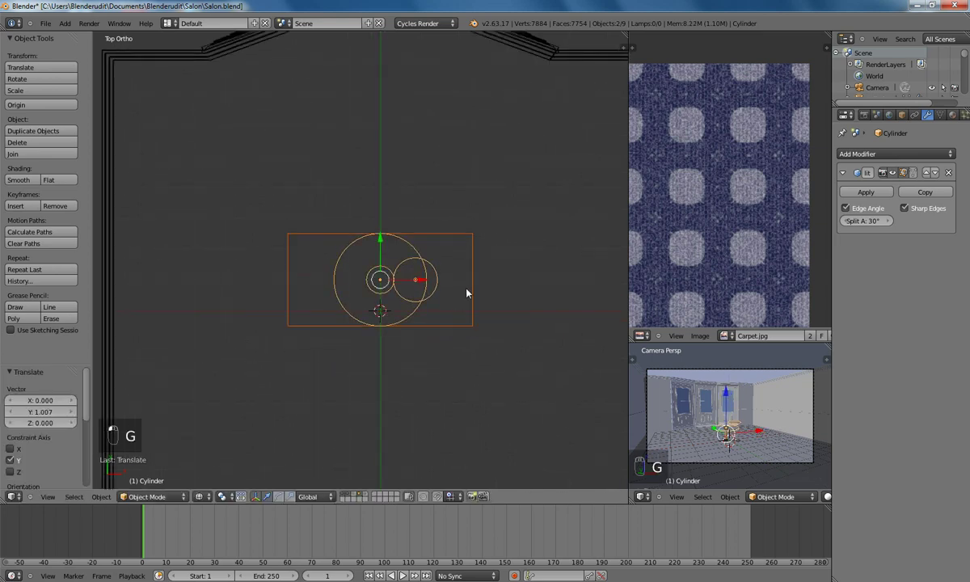
key(KP_1)
scroll(472, 291, up, 3)
key(g)
key(z)
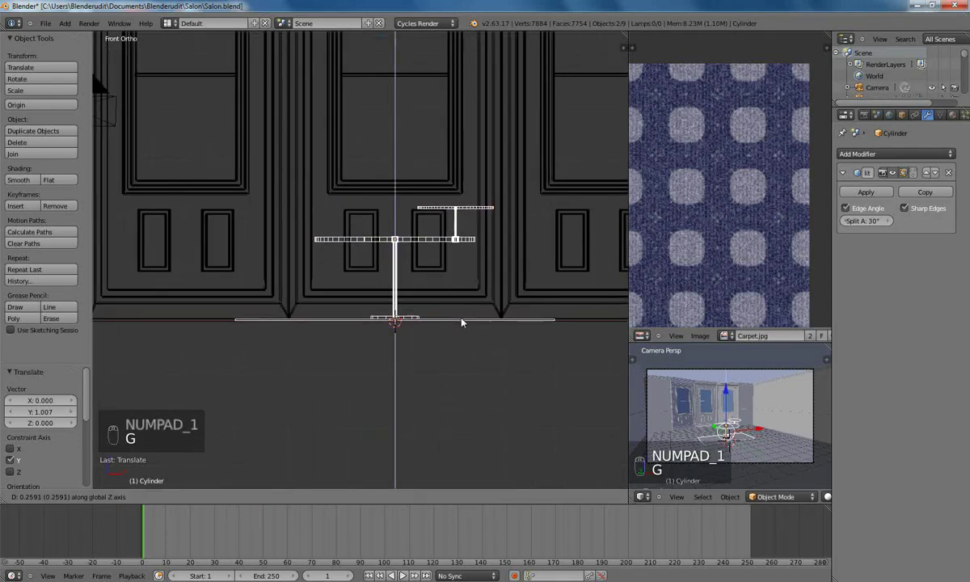
click(450, 321)
scroll(444, 299, up, 3)
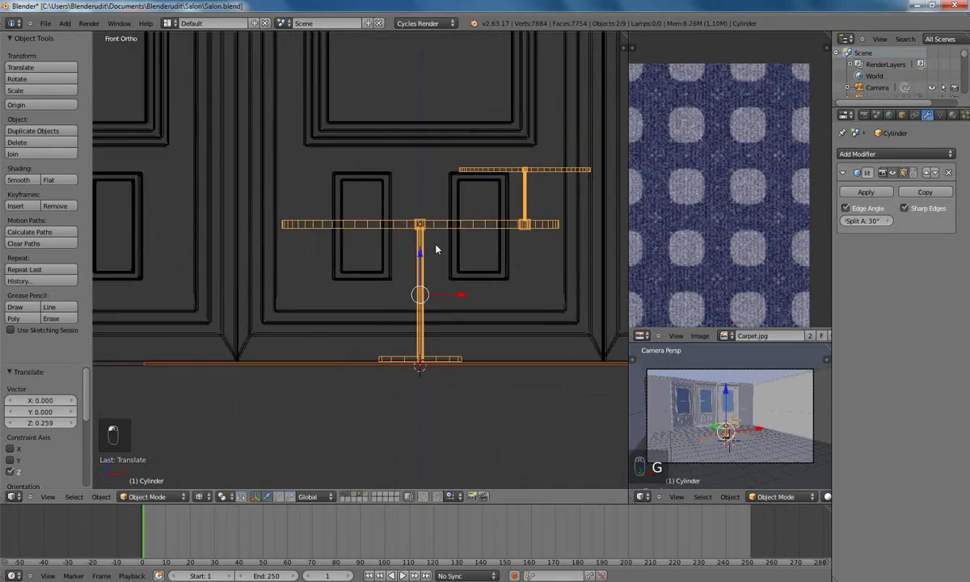
Shorten the table by moving its two round tops and their connecting post about 0.66 down along Z in edit mode
scroll(426, 230, down, 3)
middle_drag(426, 229, 396, 239)
key(KP_1)
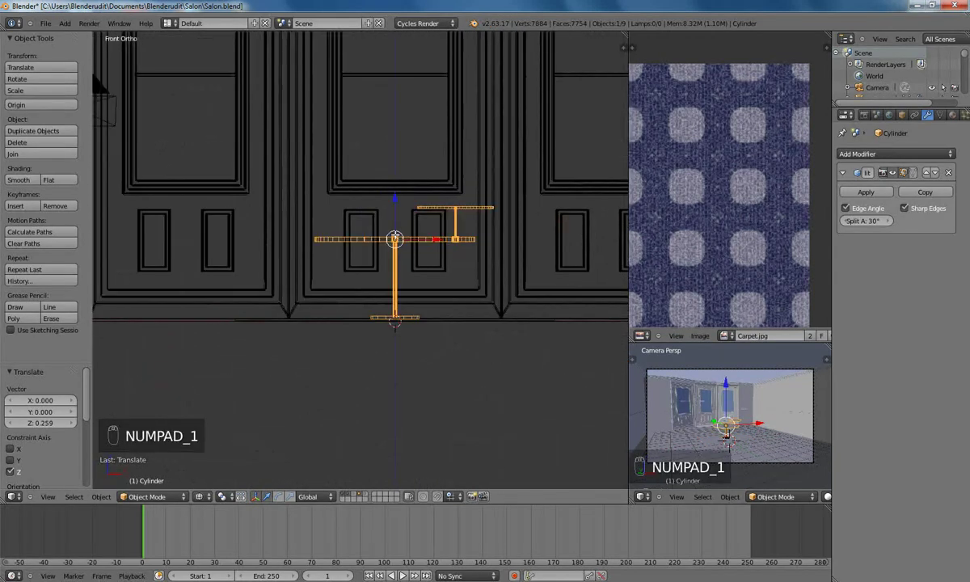
key(Tab)
key(a)
key(a)
key(b)
drag(498, 248, 510, 251)
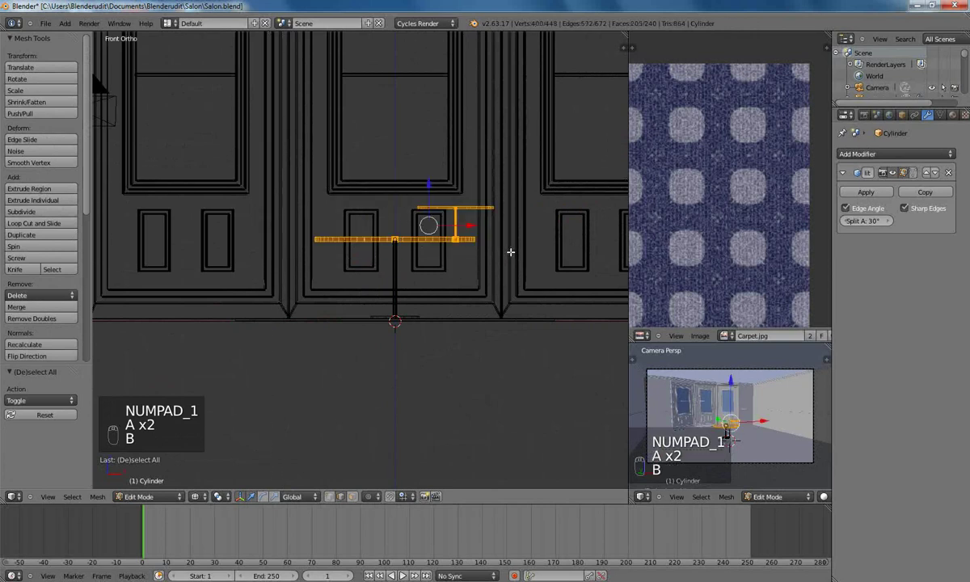
scroll(510, 242, up, 2)
key(g)
key(z)
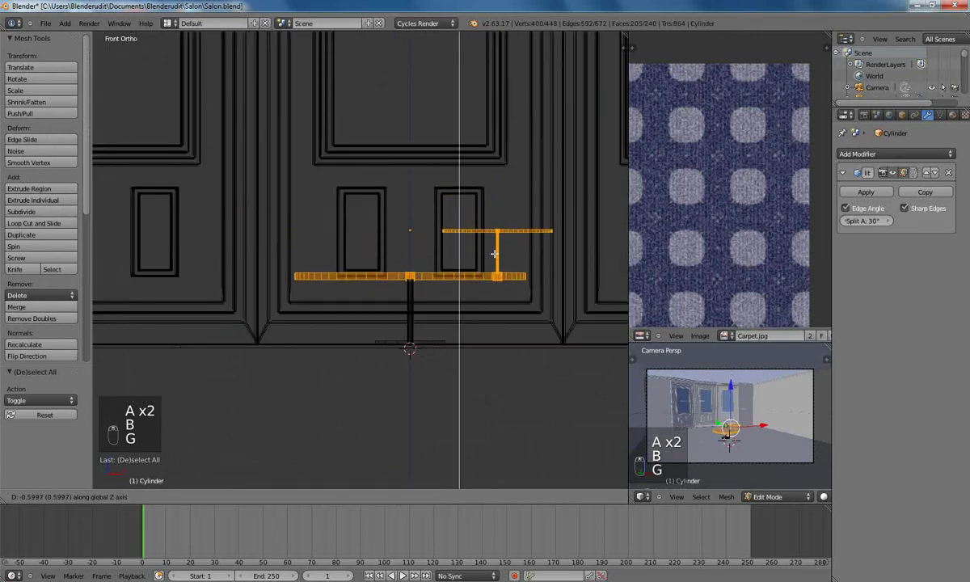
click(494, 256)
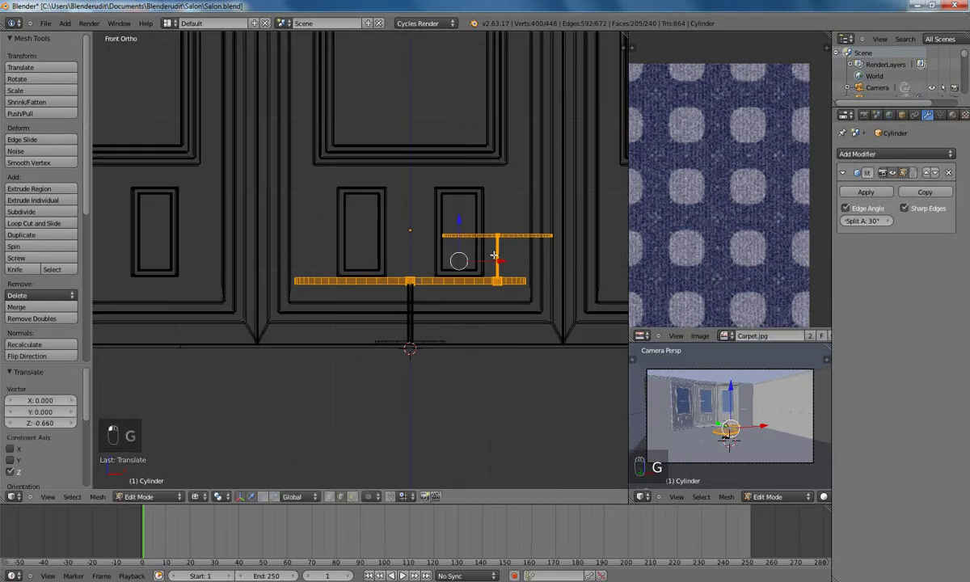
Leave edit mode and check the table through the scene camera in solid shading
key(Tab)
middle_drag(418, 253, 451, 297)
key(KP_0)
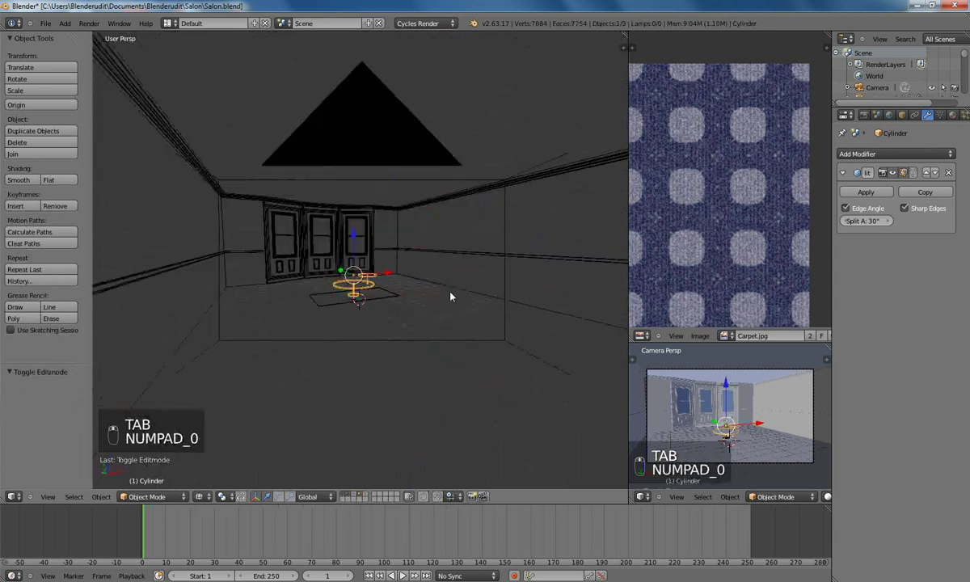
key(z)
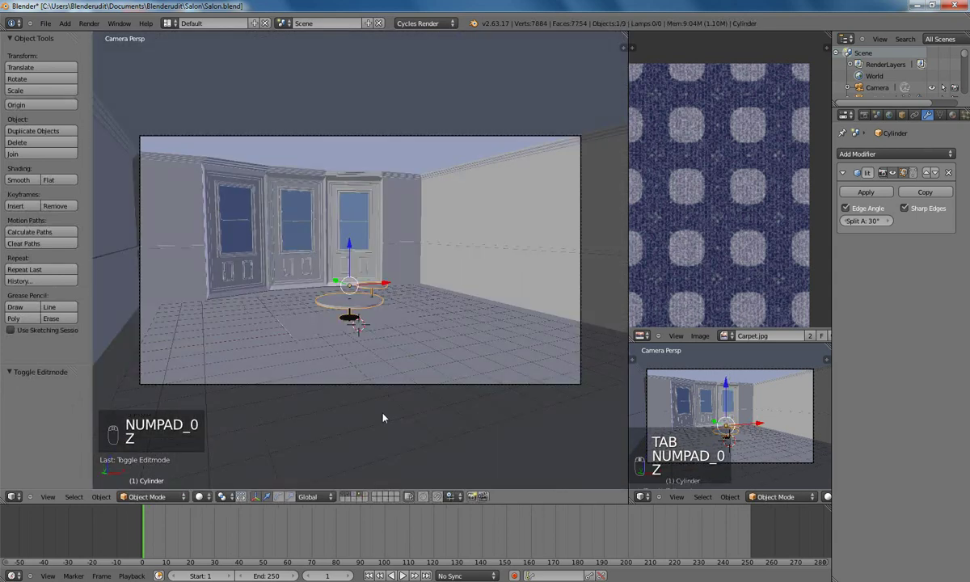
Show the armchair and sofa layer as well, in a top wireframe view
click(353, 498)
key(KP_7)
key(z)
scroll(441, 295, down, 3)
scroll(437, 271, down, 2)
Select the four parts of the armchair and rotate them by -90° so the seat faces the table
right_click(395, 255)
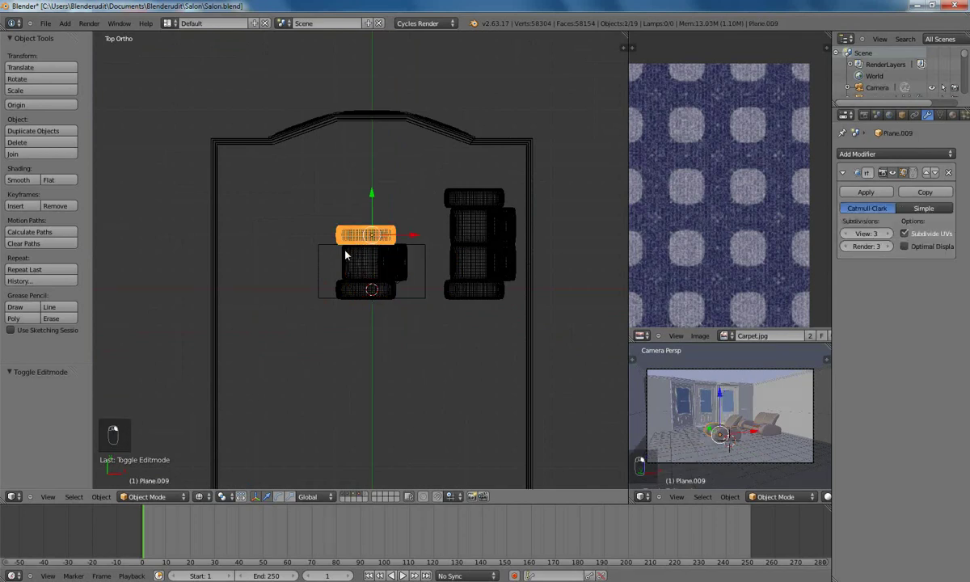
shift+right_click(402, 257)
shift+right_click(340, 294)
shift+right_click(340, 294)
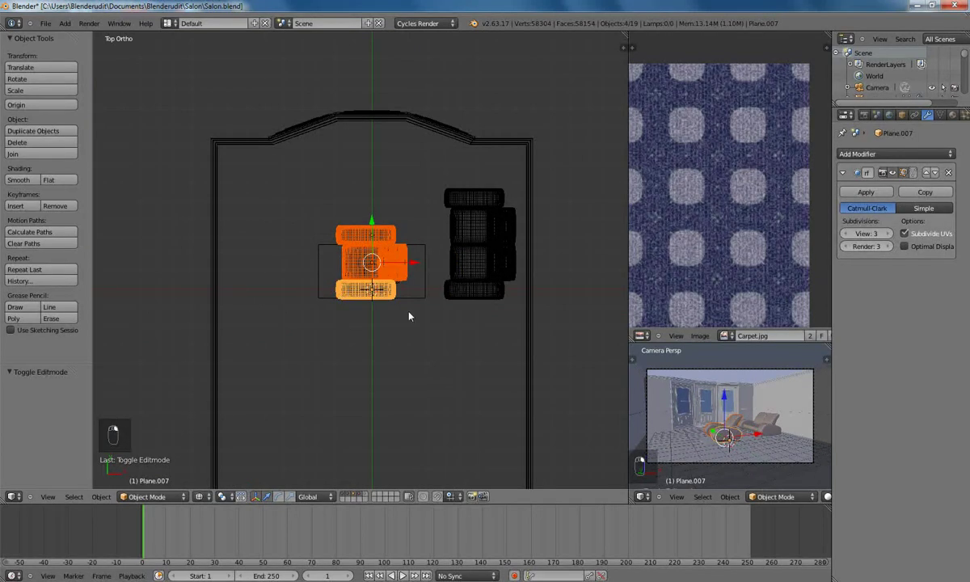
text(r90)
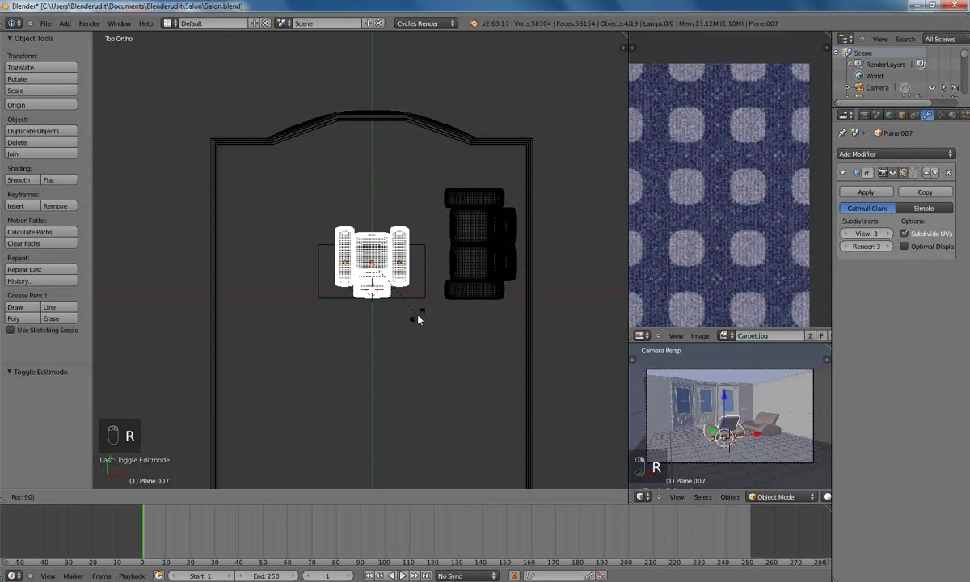
key(Return)
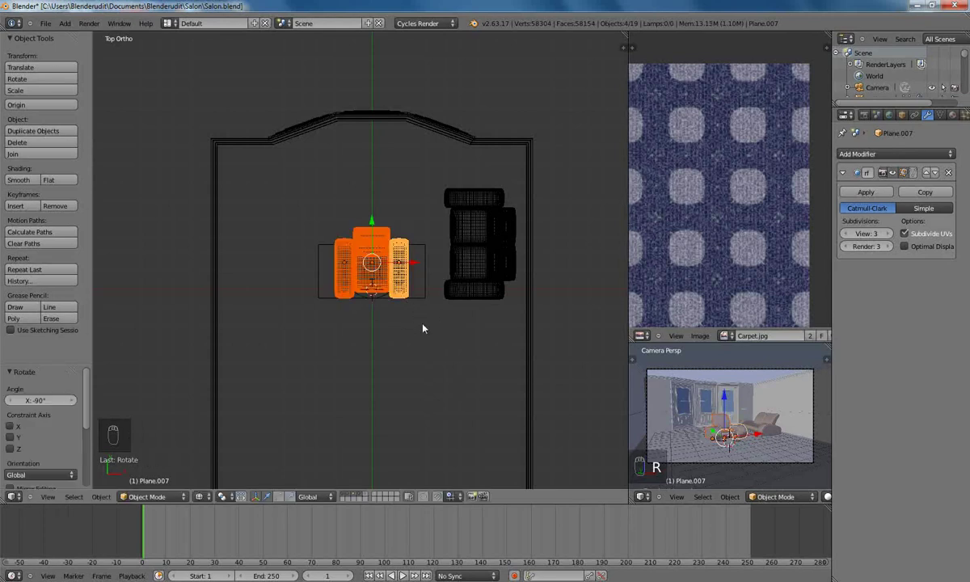
Move the armchair about 3.53 along Y to the window side of the rug
key(g)
click(408, 246)
scroll(420, 274, up, 5)
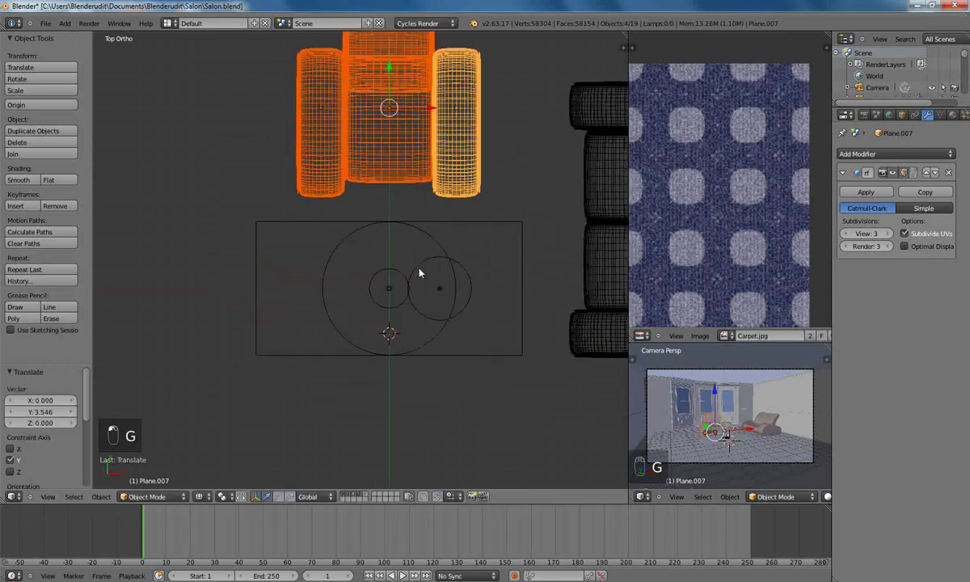
shift+middle_drag(452, 234, 436, 290)
key(g)
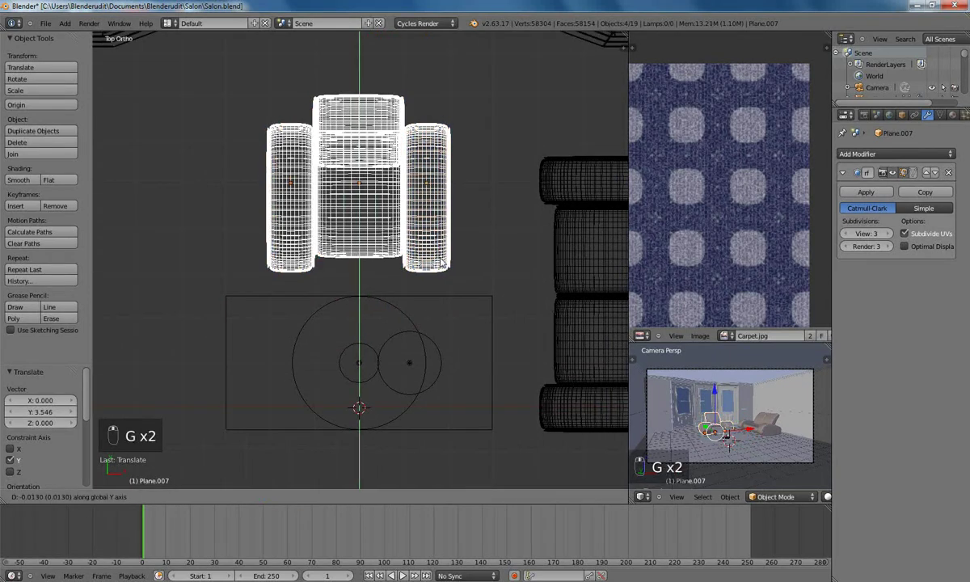
click(441, 262)
Select all six parts of the two-seat sofa and rotate them by 90°
scroll(452, 251, down, 4)
right_click(455, 234)
shift+right_click(457, 307)
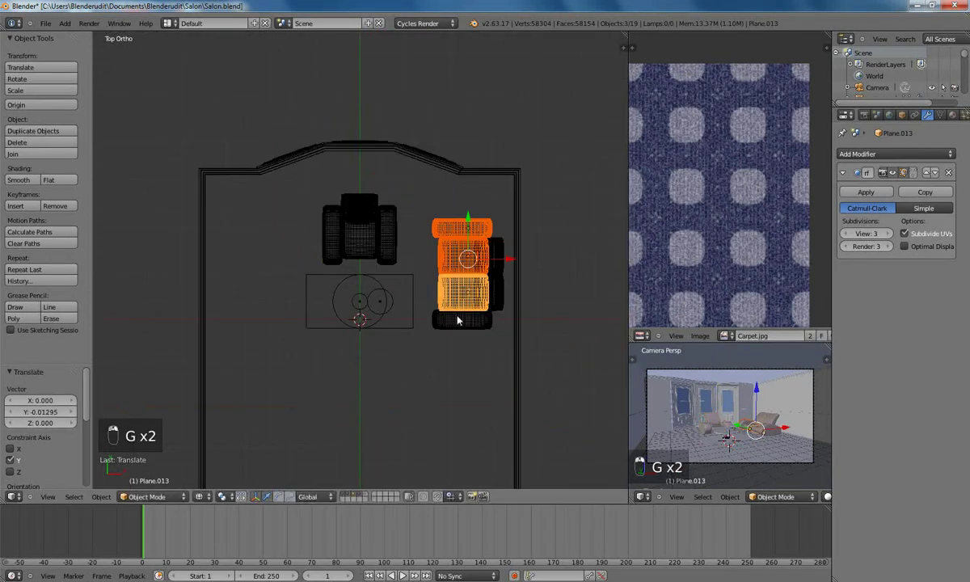
shift+right_click(495, 257)
key(r)
key(9)
key(0)
key(Return)
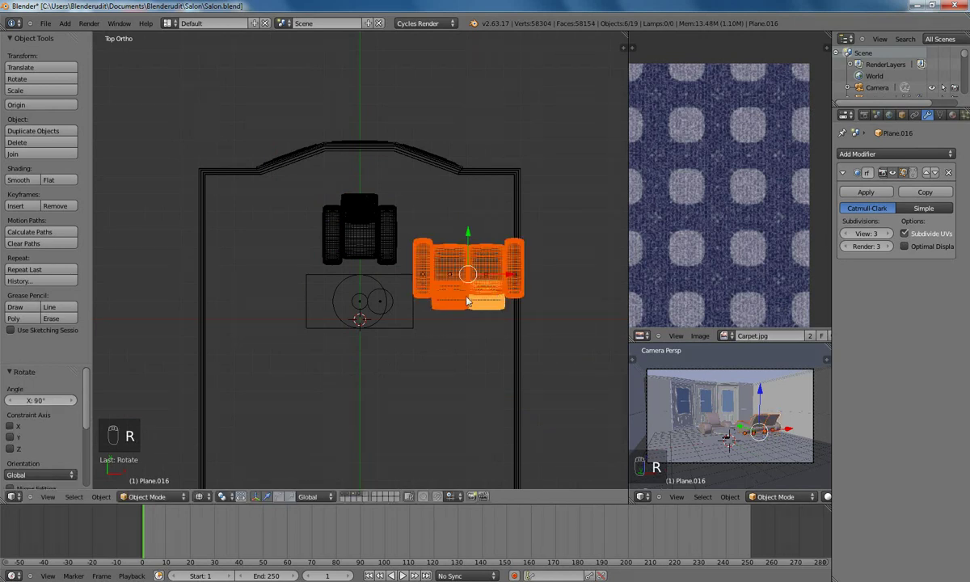
Move the sofa about -6.02 along X and -5.50 along Y, centring it opposite the armchair across the rug
key(g)
click(362, 404)
scroll(428, 295, up, 3)
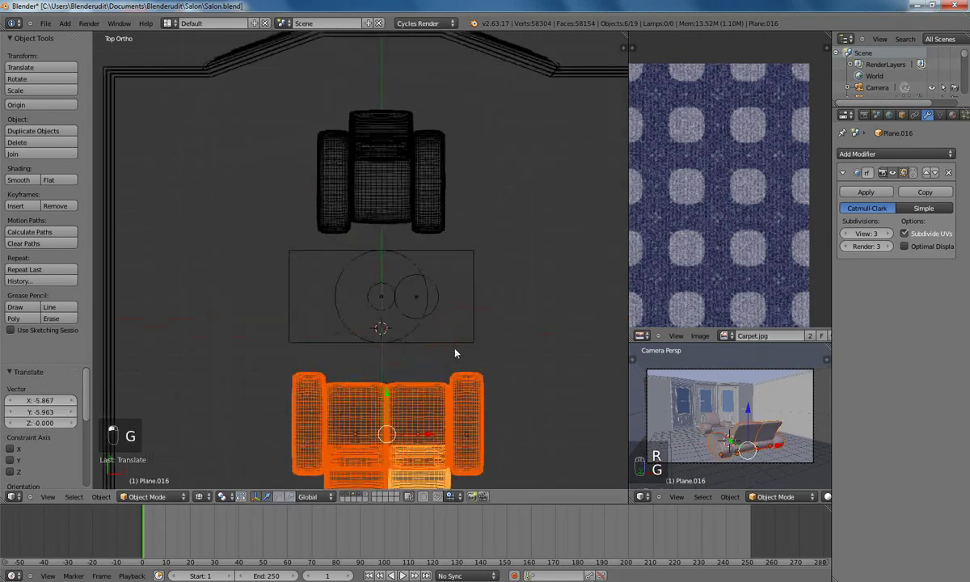
key(g)
key(g)
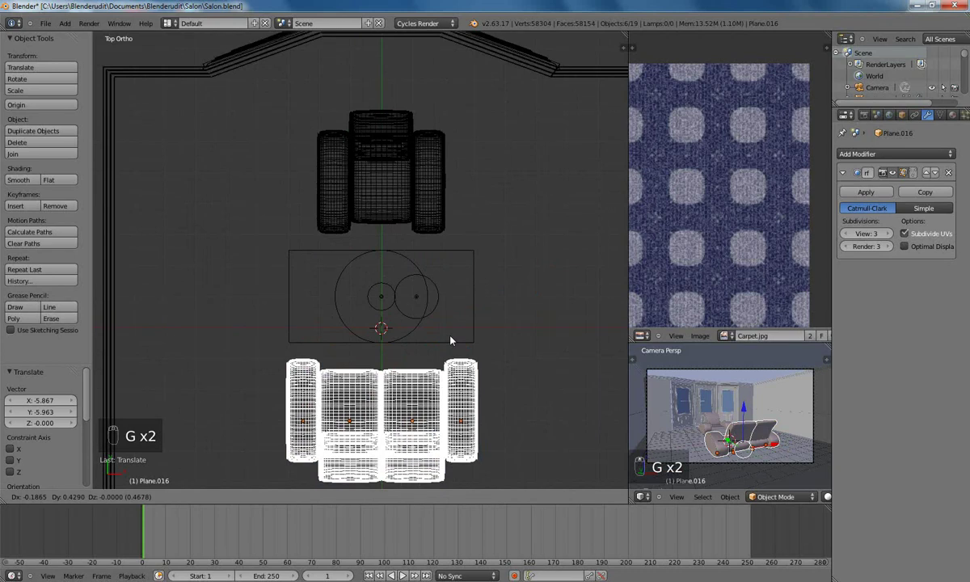
click(453, 340)
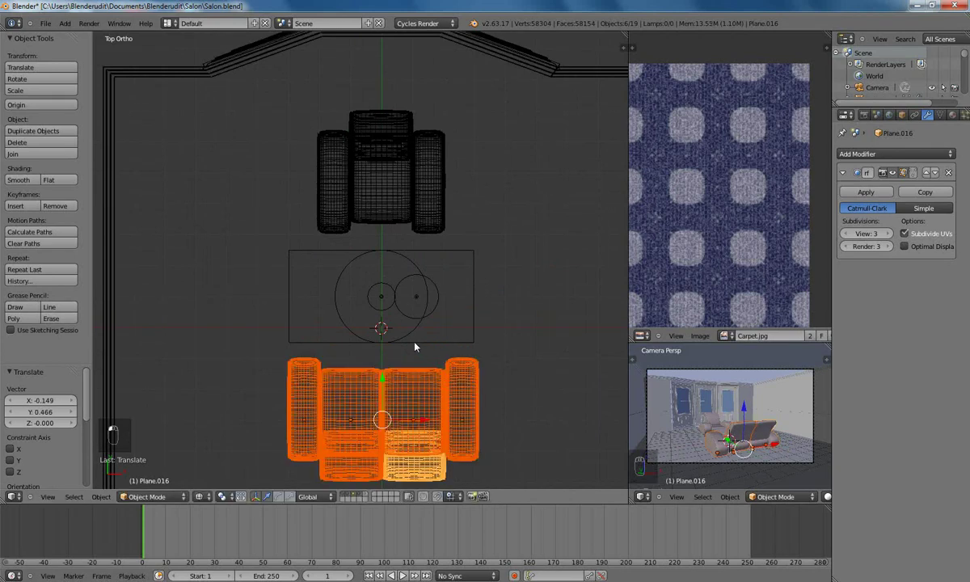
Select the four parts of the window-side armchair and make a linked duplicate moved about -5.61 along X
scroll(415, 346, down, 3)
right_click(343, 216)
shift+right_click(396, 217)
shift+right_click(374, 198)
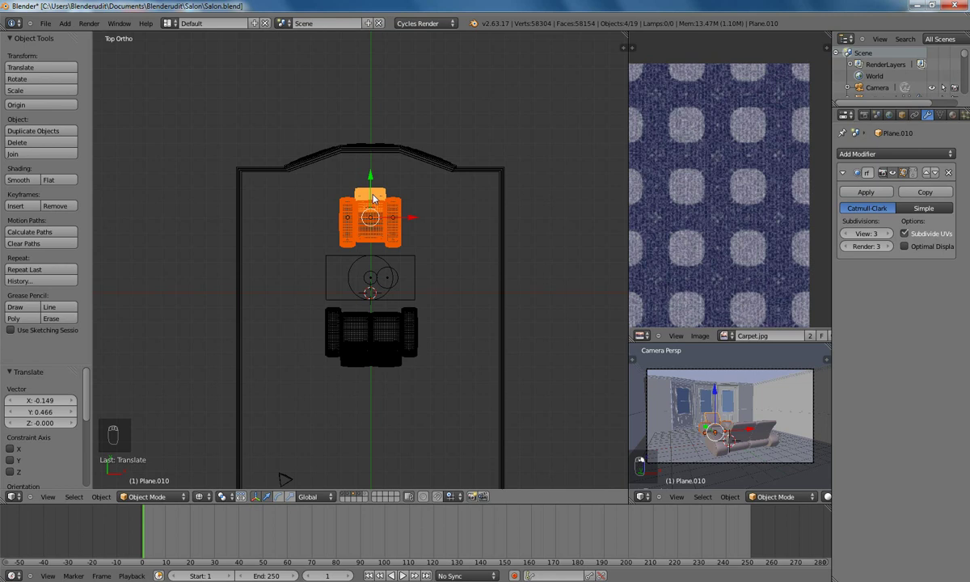
key(alt+d)
right_click(373, 198)
key(g)
key(x)
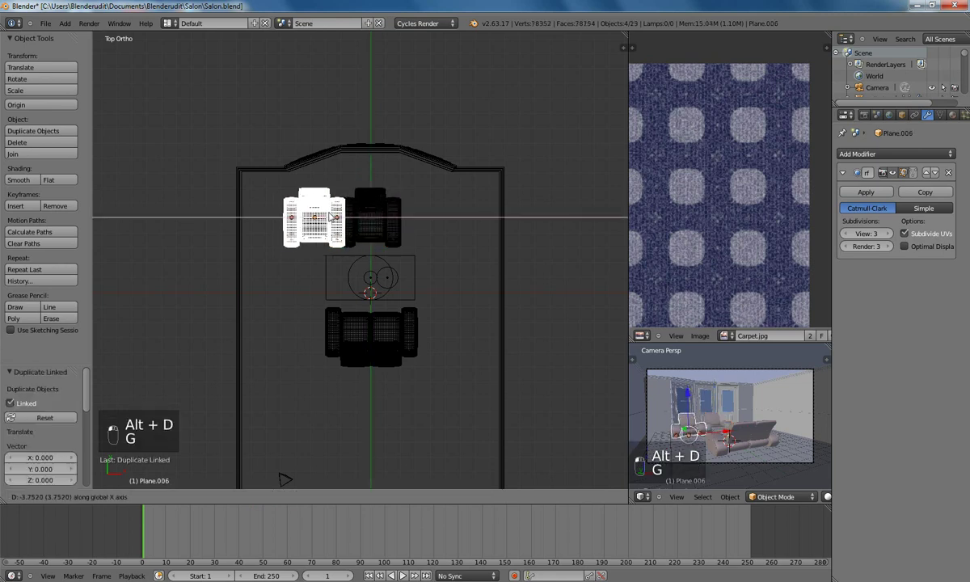
click(315, 215)
Rotate the duplicated armchair by -90° and move it about -4.59 along Y to the end of the rug
key(r)
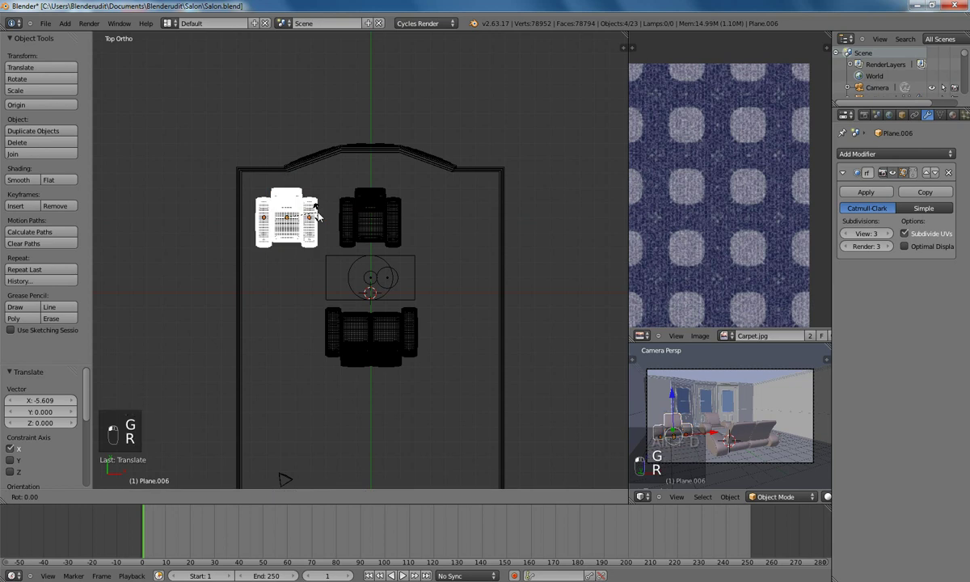
click(317, 217)
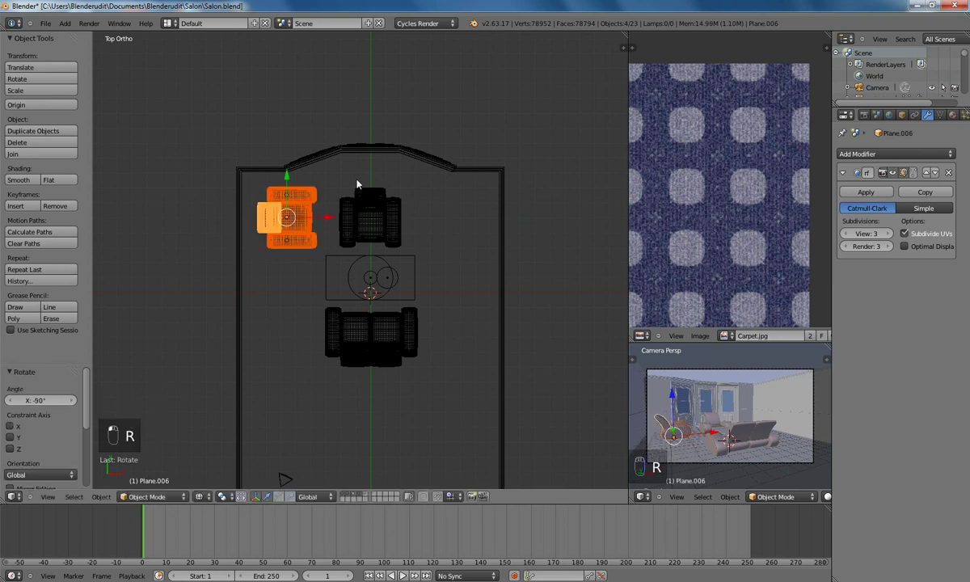
scroll(356, 184, up, 2)
key(g)
key(y)
click(343, 271)
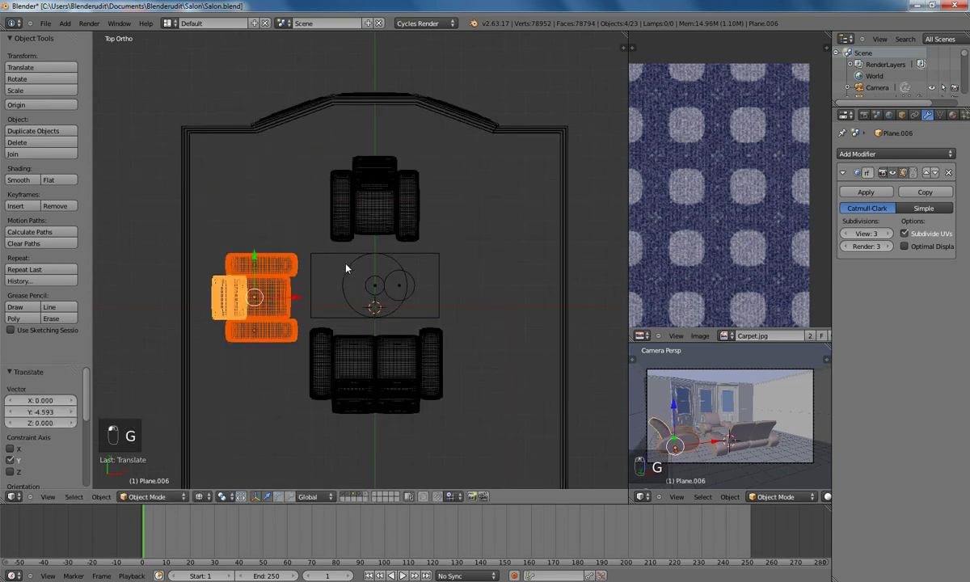
Centre the duplicated armchair on the rug along Y and shift it about 0.28 along X closer to the rug
scroll(346, 264, up, 2)
key(g)
key(y)
click(345, 303)
key(g)
key(y)
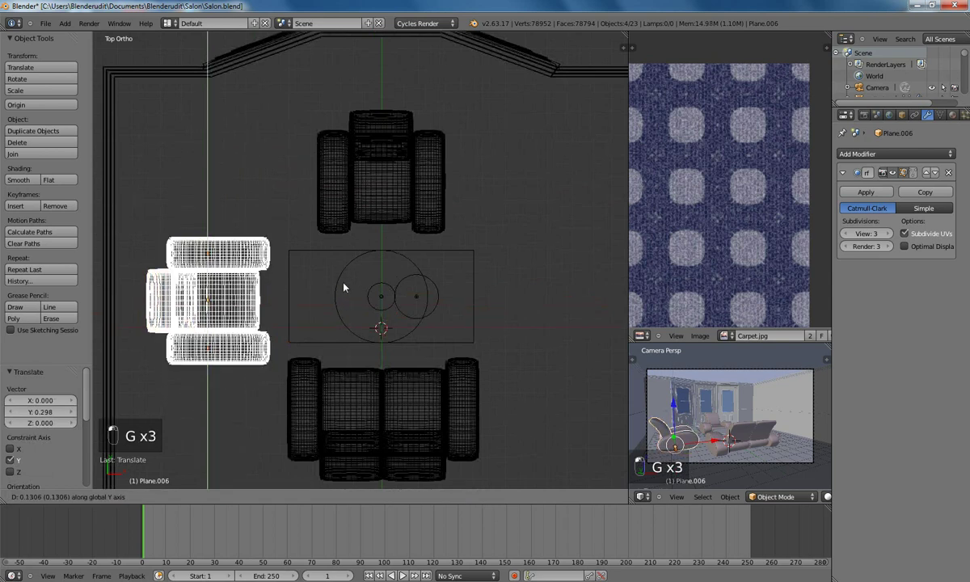
click(342, 281)
key(g)
key(y)
click(345, 274)
key(g)
key(x)
click(354, 275)
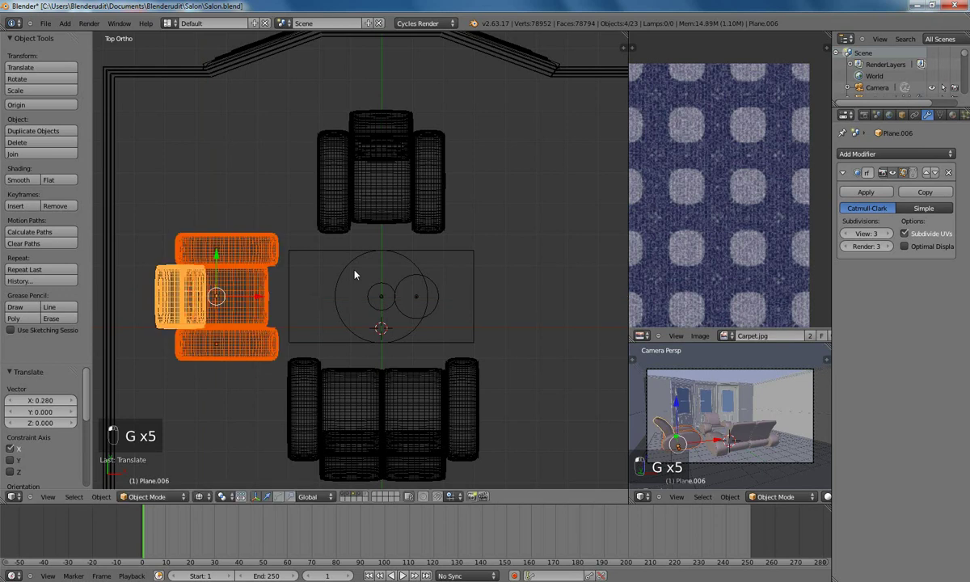
Select the camera in the shaded camera view, raise it about 0.75, and rotate it to frame the seating group
key(a)
key(z)
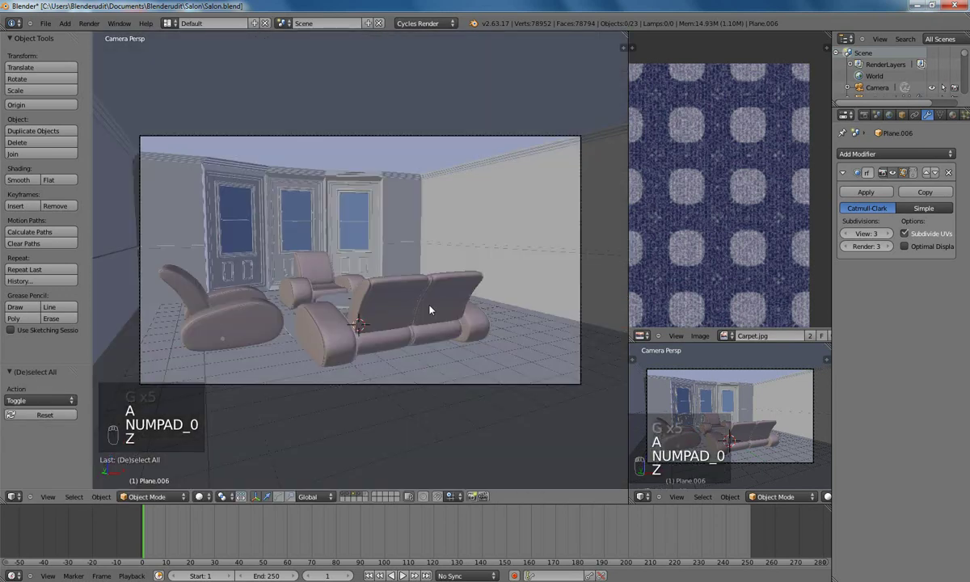
right_click(581, 235)
key(g)
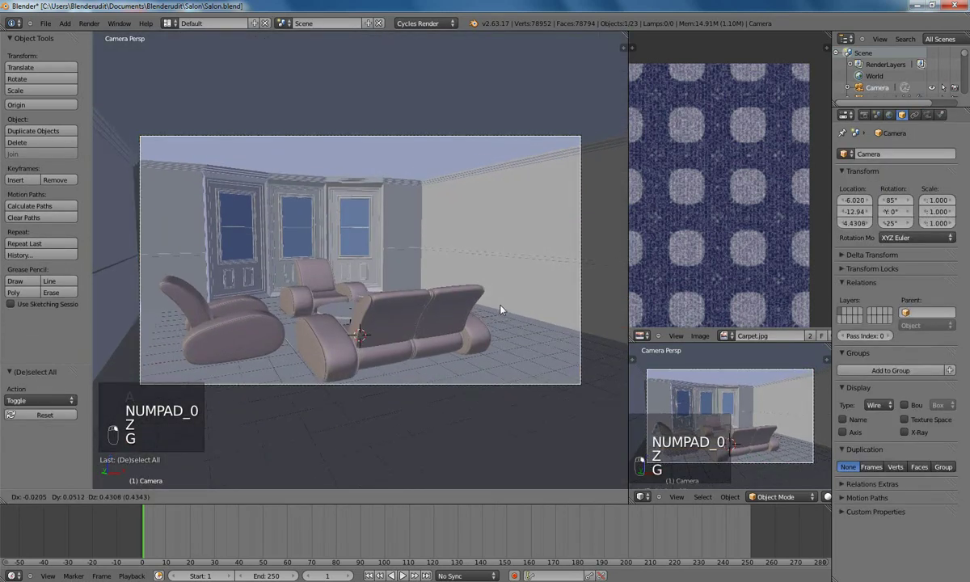
click(421, 287)
key(r)
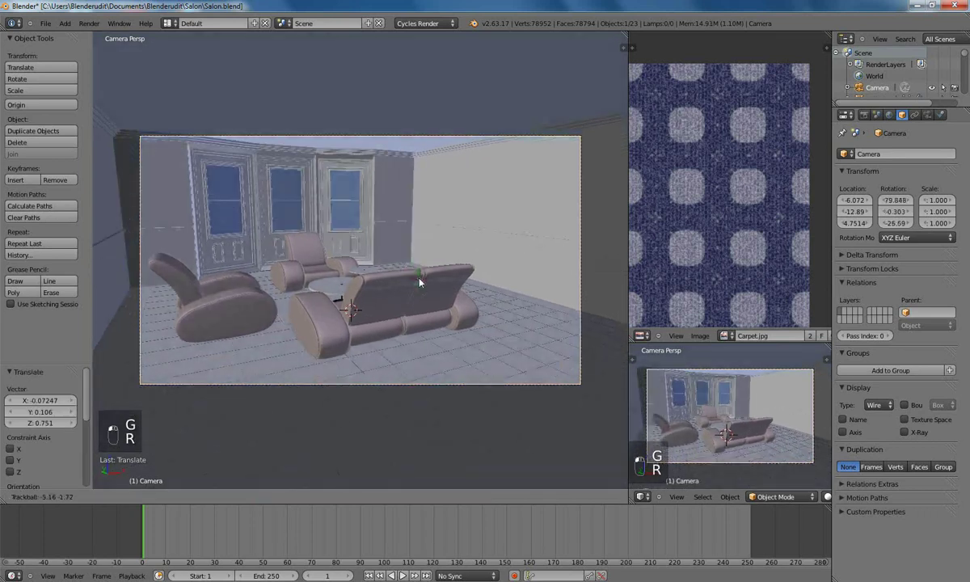
click(460, 338)
Raise the camera about 0.43 further, rotate it by about -2.87°, and nudge it about 0.03 along X
key(g)
click(405, 279)
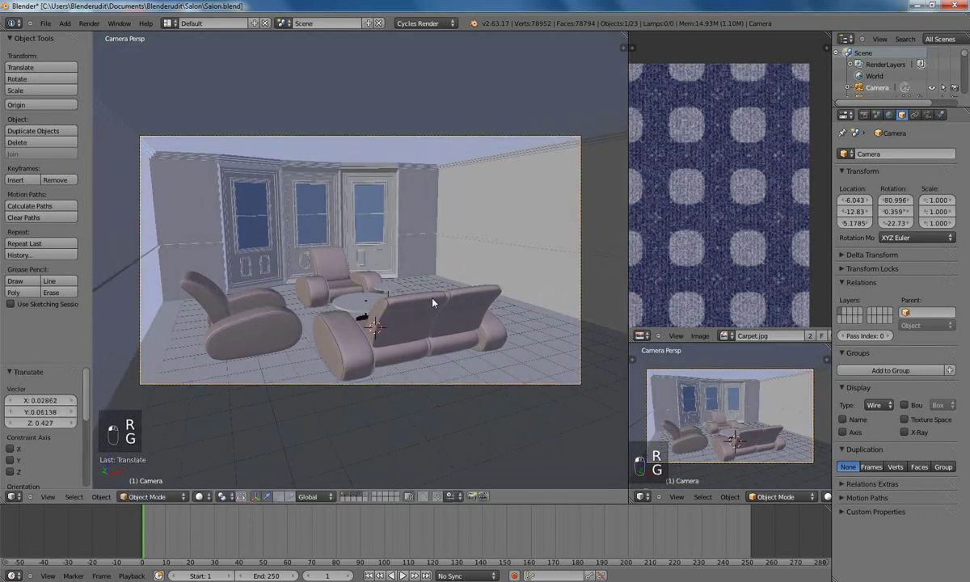
key(r)
click(432, 299)
key(g)
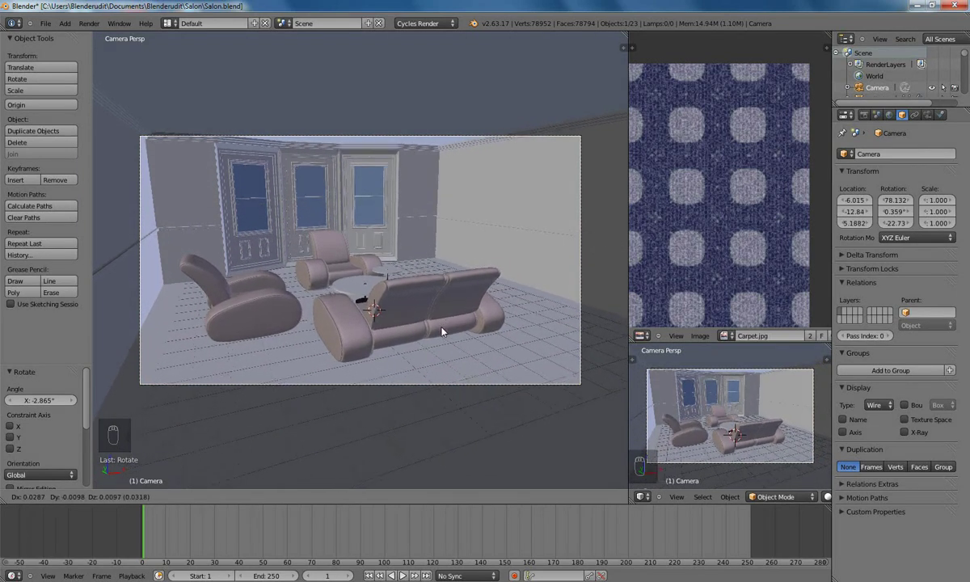
click(442, 331)
Show the drawer cabinet's layer as well and scale the cabinet down by about 0.656 and again by 0.474
key(KP_7)
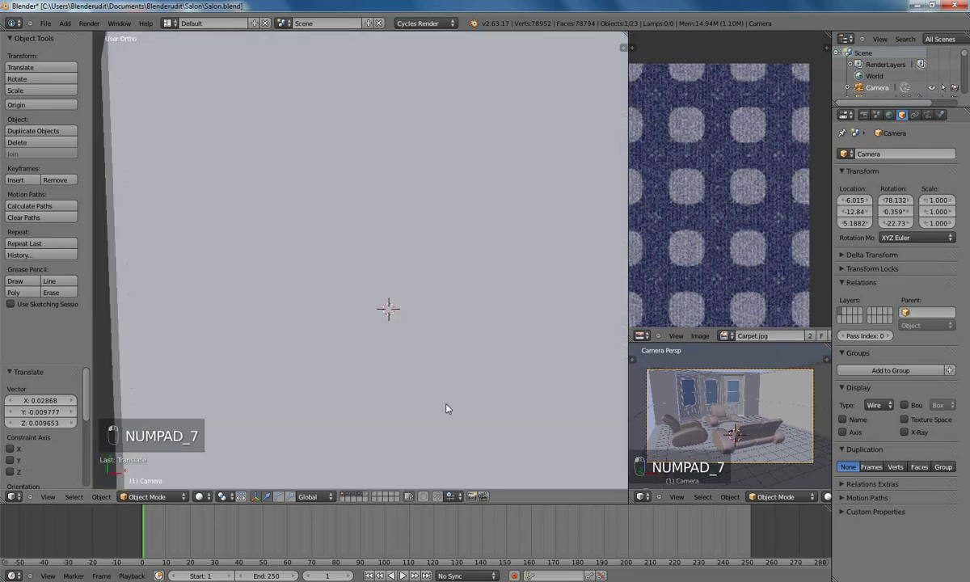
key(z)
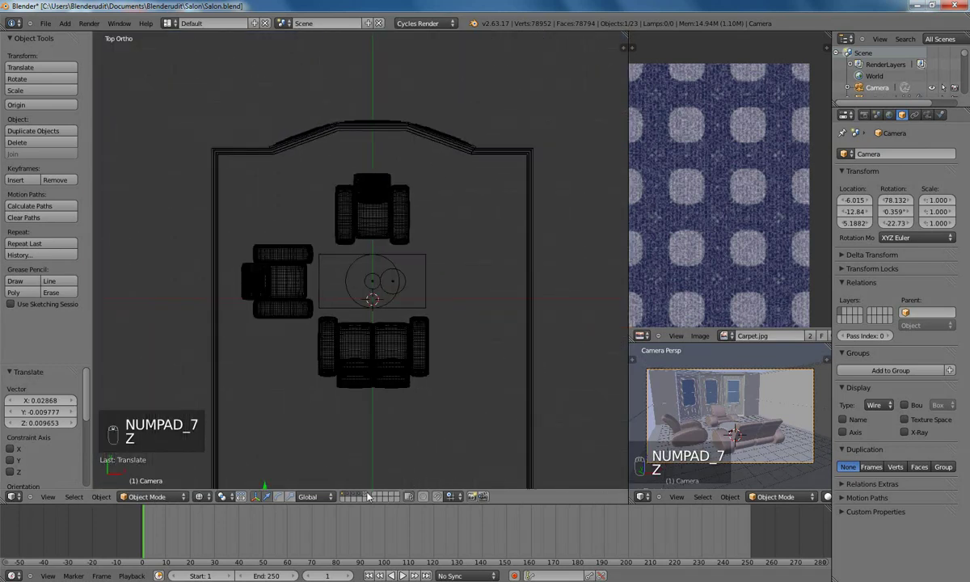
shift+click(368, 495)
right_click(461, 292)
key(s)
click(454, 319)
key(KP_1)
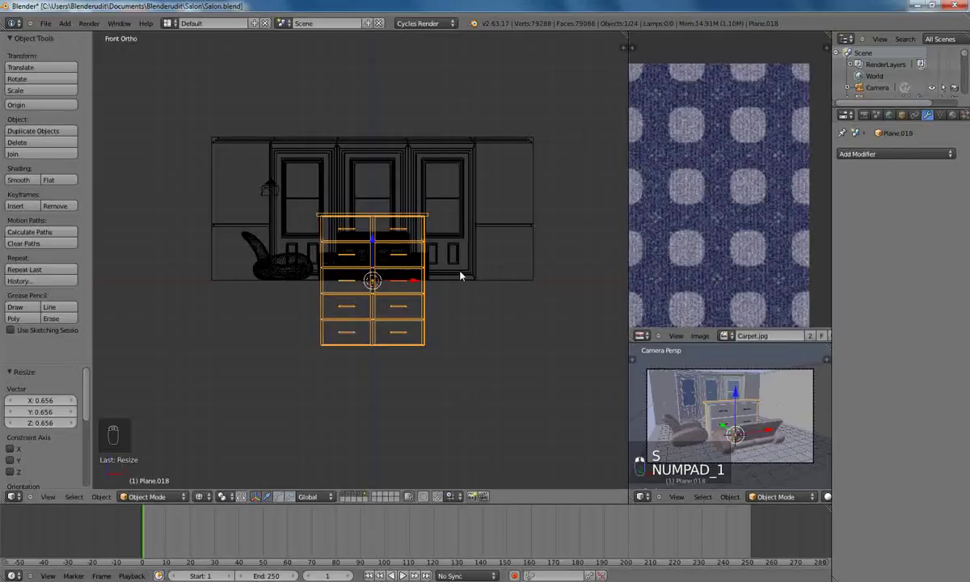
key(s)
click(441, 292)
Move the cabinet about -7.45 along X and 1.48 along Z into the room corner and scale it by 0.821
shift+middle_drag(528, 304, 550, 312)
key(g)
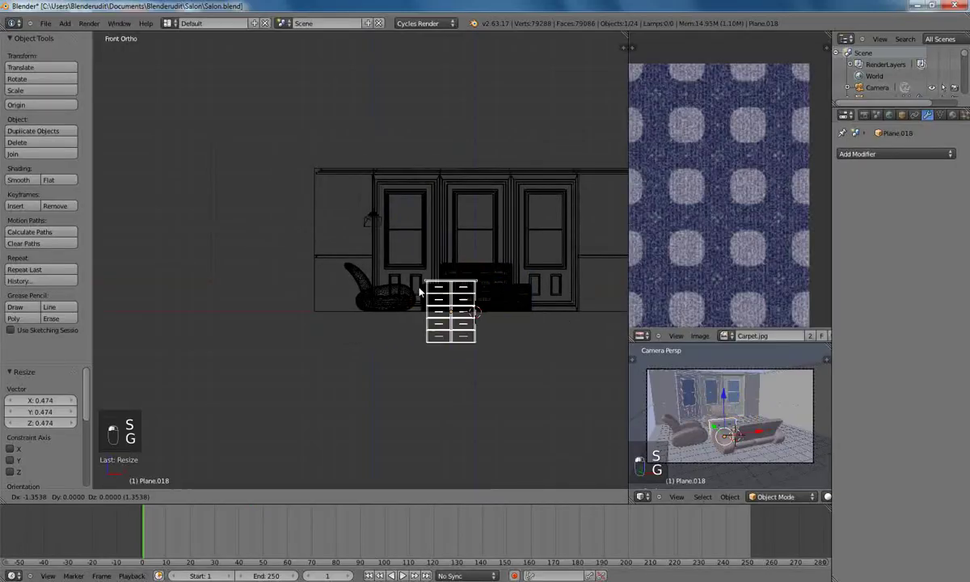
click(414, 285)
shift+middle_drag(402, 286, 382, 301)
scroll(490, 286, up, 5)
key(s)
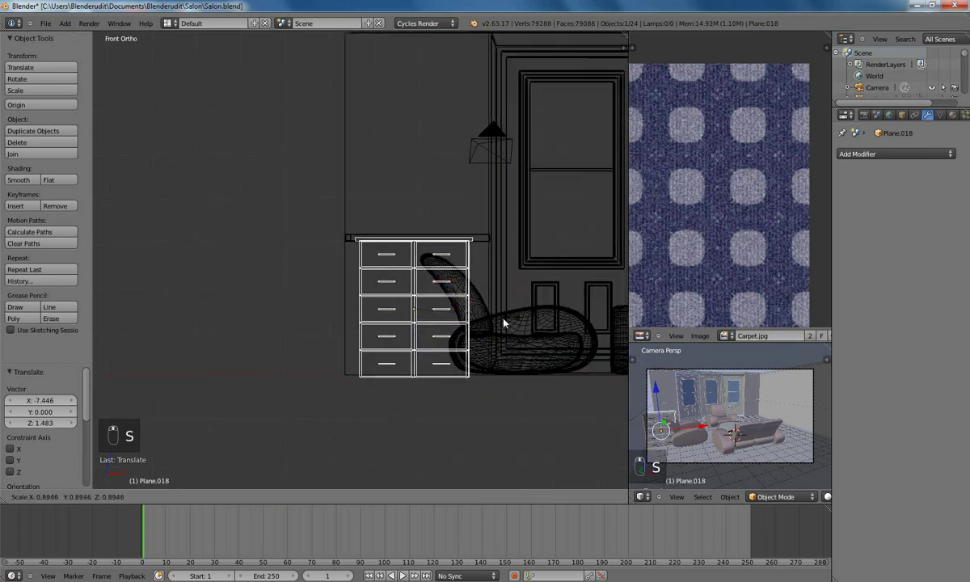
click(471, 297)
Scale the cabinet's height along Z by about 0.942 and again by 0.995, keeping it below the wall rail
shift+middle_drag(518, 300, 483, 276)
scroll(483, 275, up, 1)
scroll(483, 276, up, 3)
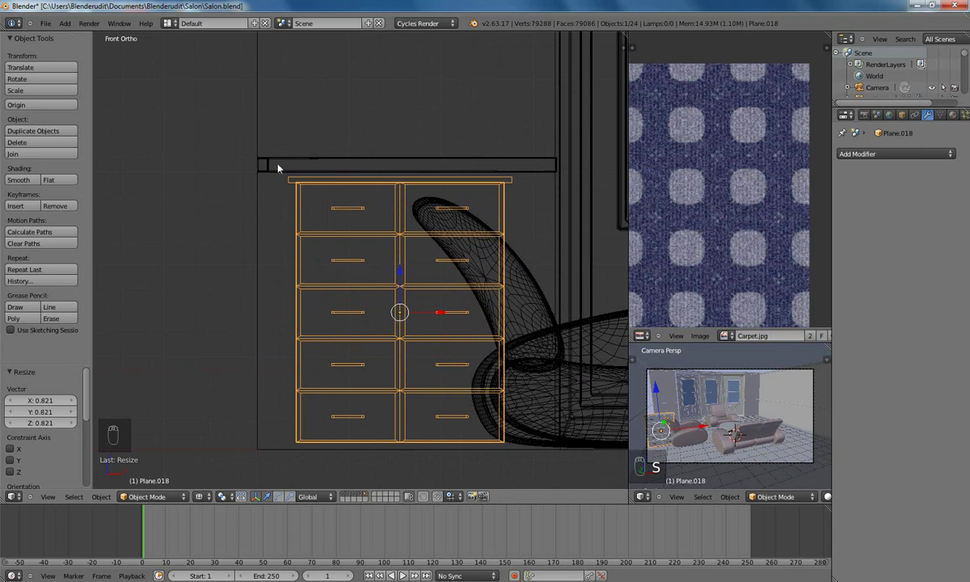
middle_drag(379, 164, 203, 197)
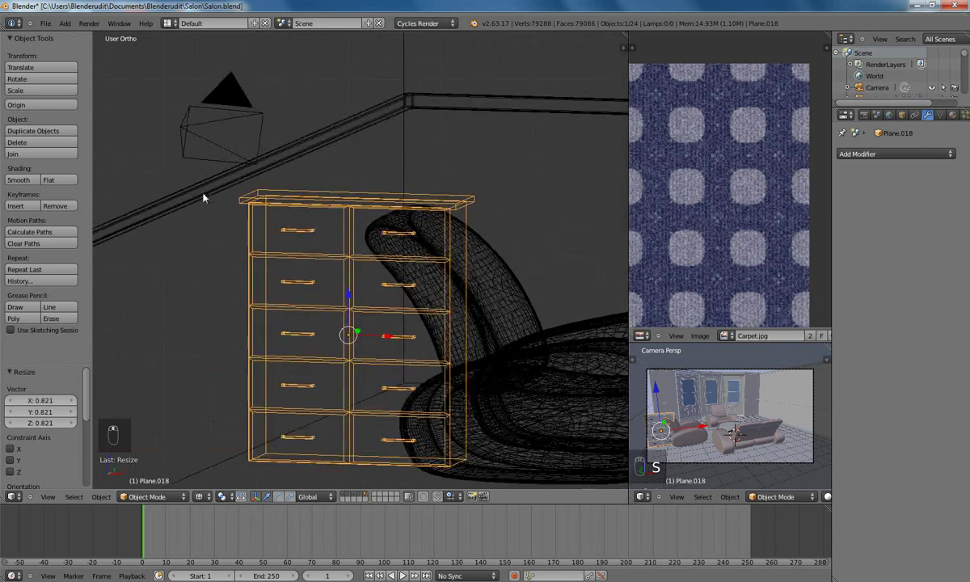
key(KP_1)
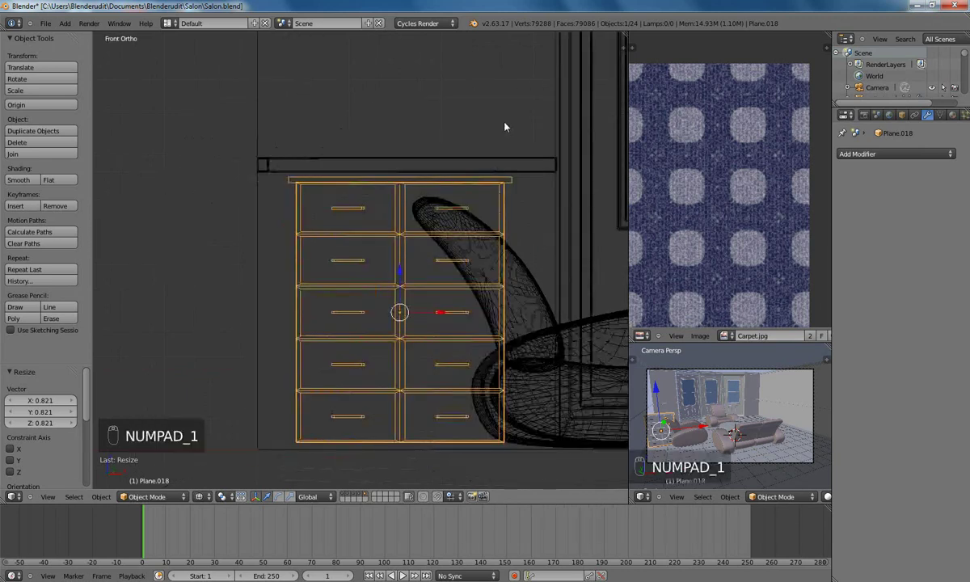
key(s)
key(z)
click(434, 115)
key(s)
key(z)
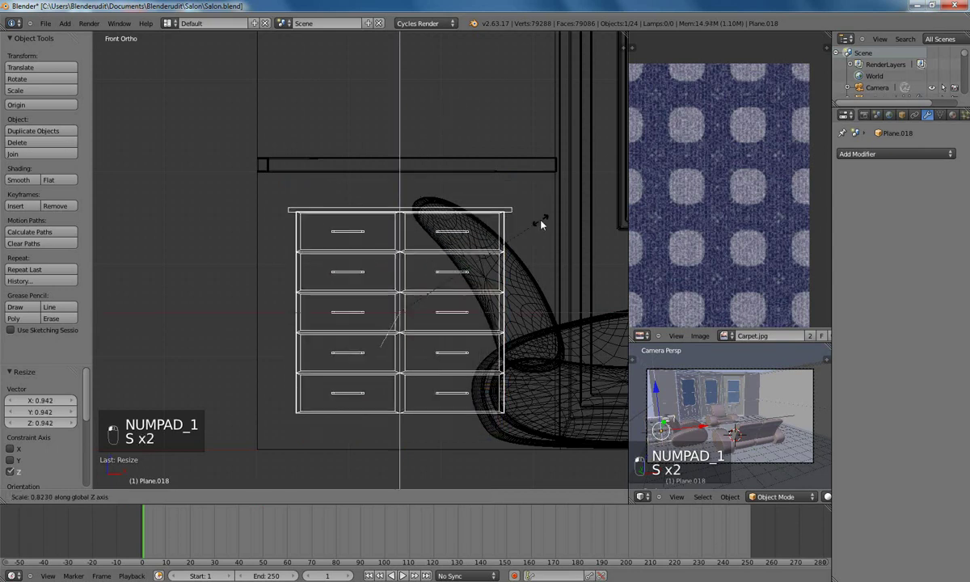
click(590, 274)
Widen the cabinet along X by about 1.24 and fine-tune its height along Z
key(s)
key(x)
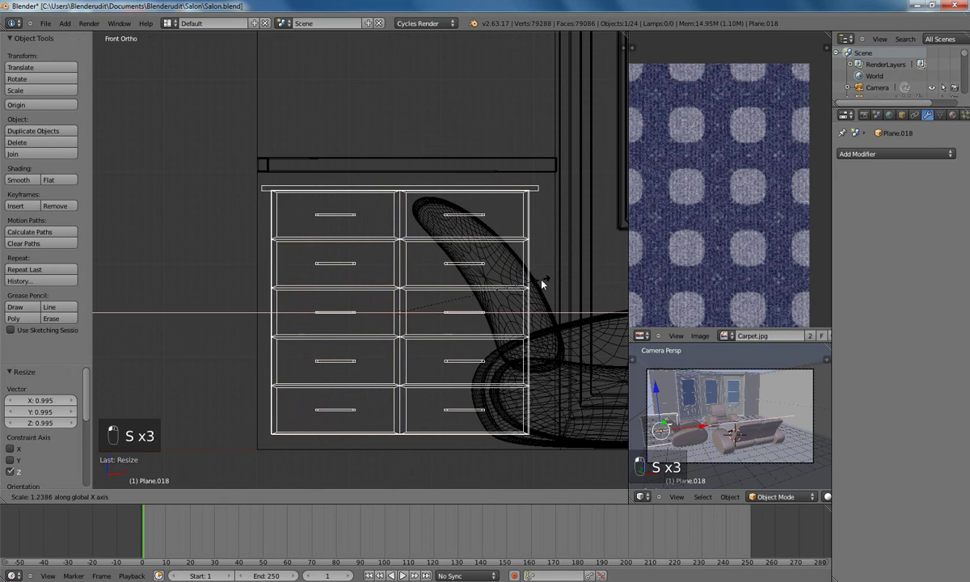
click(543, 284)
key(s)
key(z)
click(402, 424)
Move the cabinet about -0.10 along Z onto the floor and -0.03 along X against the side wall
key(g)
key(z)
click(424, 294)
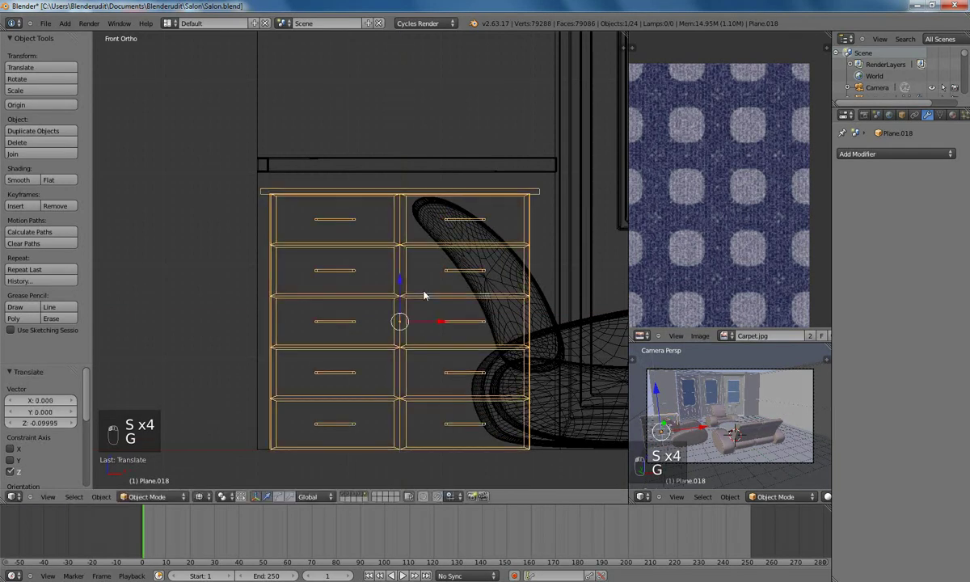
key(g)
key(x)
click(477, 289)
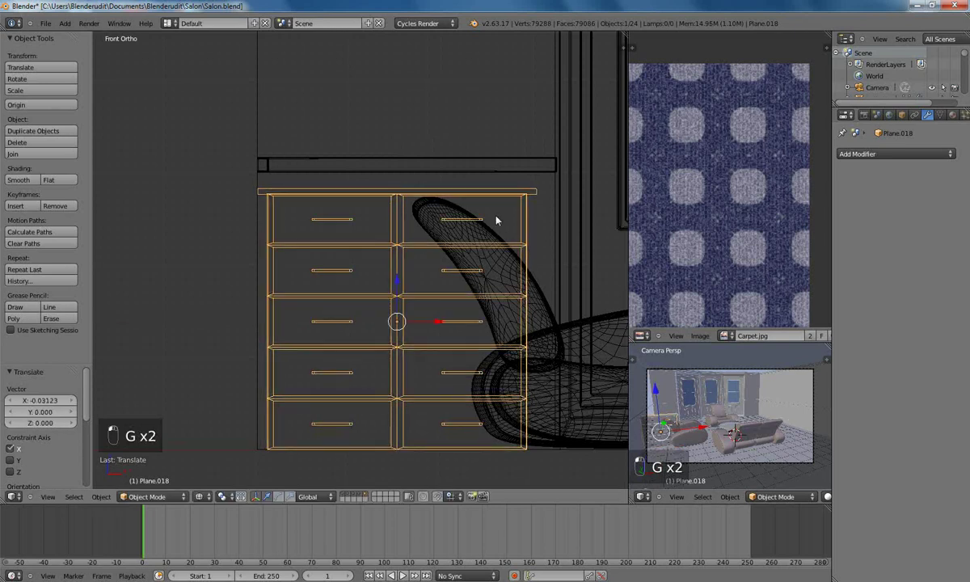
Move the cabinet along Y by about 6.69 and another 0.70 toward the window-side wall
scroll(506, 245, down, 1)
key(KP_7)
scroll(507, 249, down, 4)
key(g)
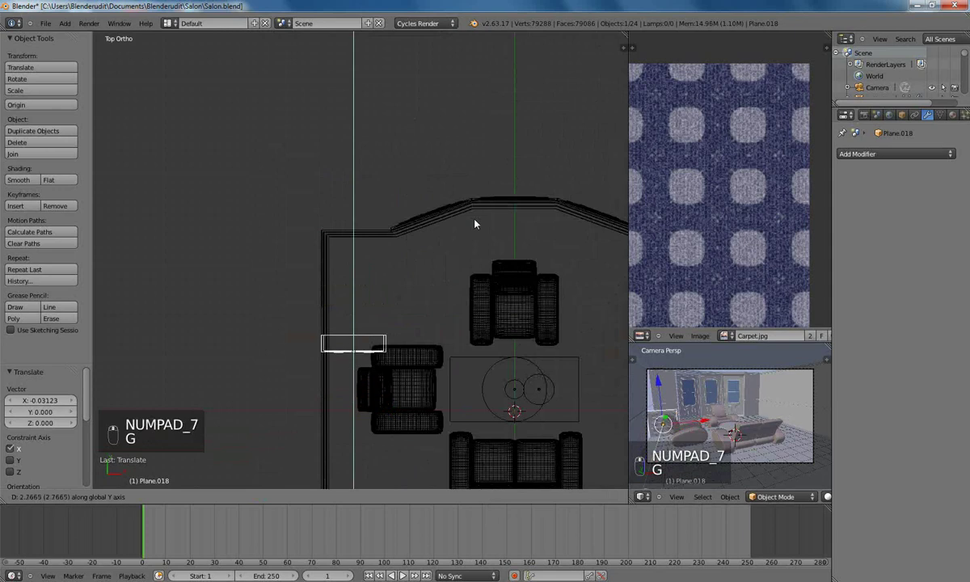
click(461, 232)
shift+middle_drag(450, 284, 441, 329)
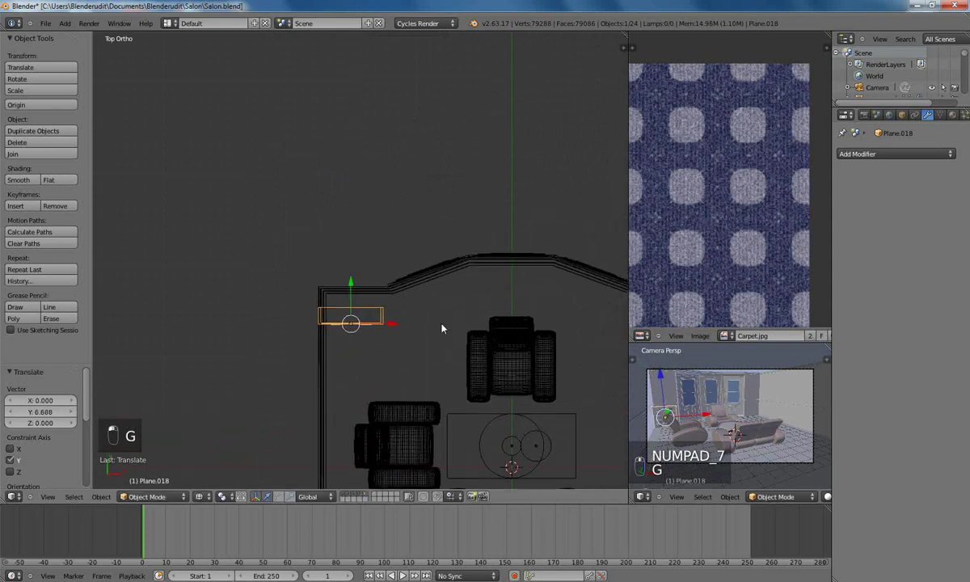
key(g)
click(409, 289)
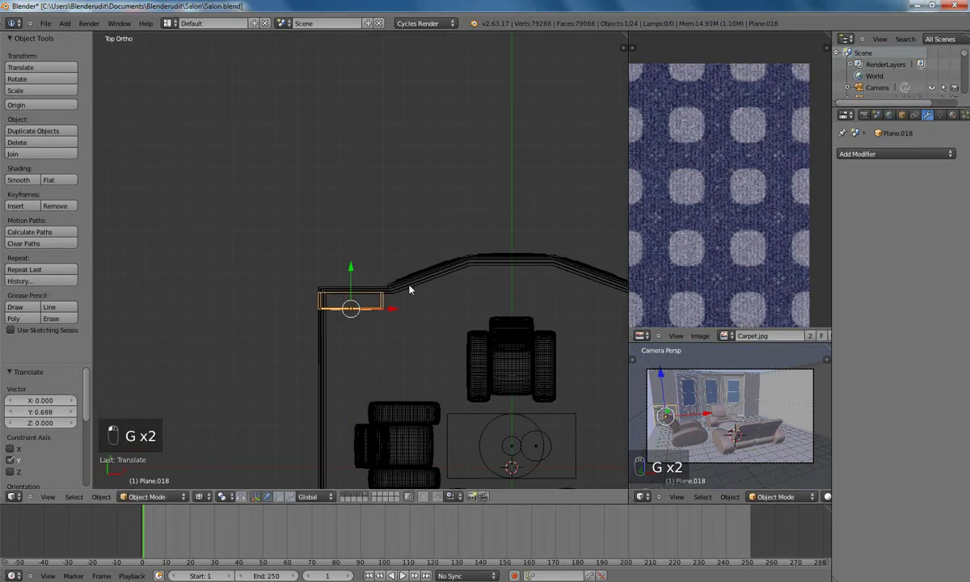
Push the cabinet about 0.29 further along Y against the wall, checking the fit in shaded perspective
key(KP_5)
key(z)
scroll(412, 275, up, 5)
mouse_move(414, 192)
middle_down()
mouse_move(426, 234)
mouse_move(370, 215)
middle_up()
scroll(420, 237, up, 3)
key(g)
key(y)
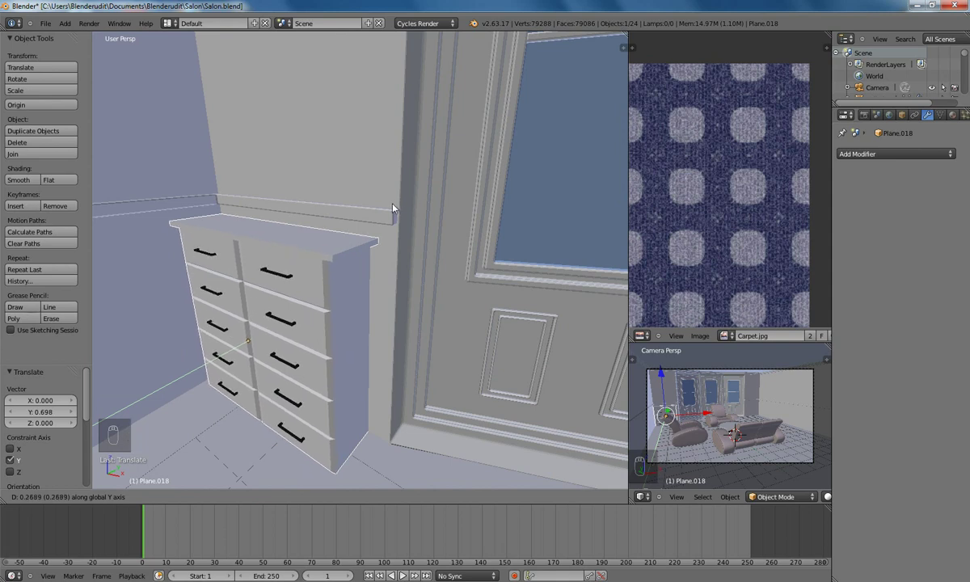
click(393, 210)
middle_drag(394, 210, 425, 216)
Make a linked duplicate of the cabinet and move it about 14.72 along X to the opposite corner
key(KP_7)
key(KP_5)
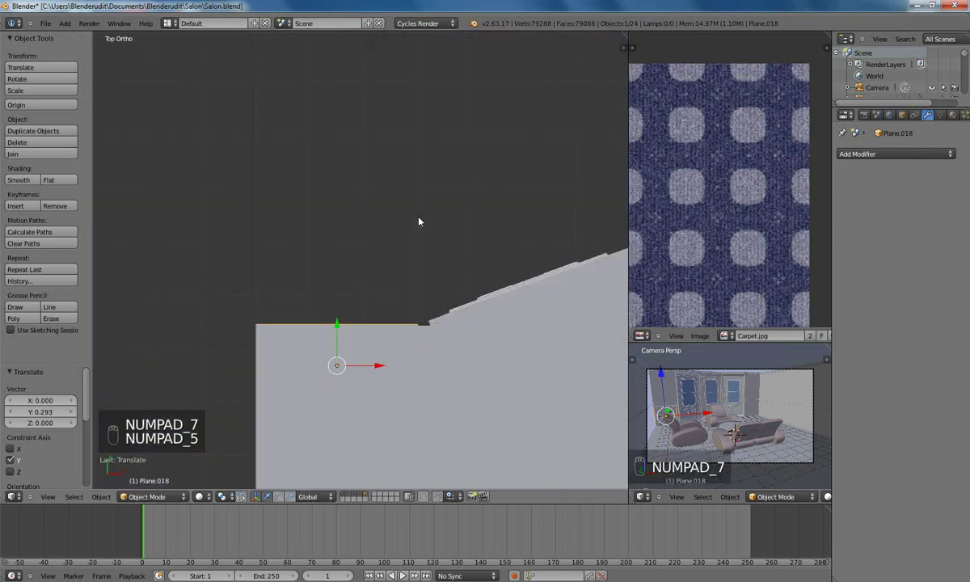
key(z)
scroll(422, 245, down, 5)
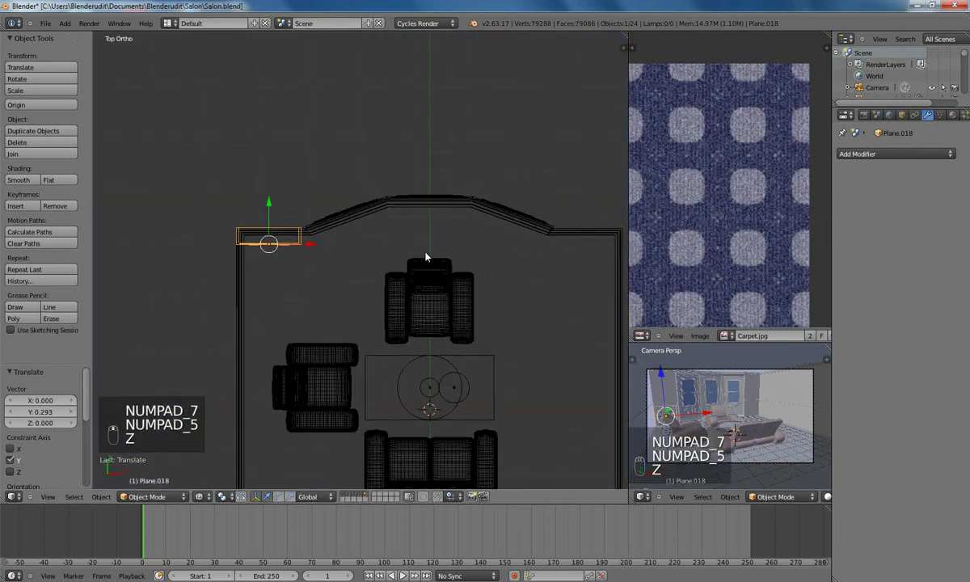
shift+middle_drag(427, 257, 378, 249)
key(alt+d)
middle_click(331, 227)
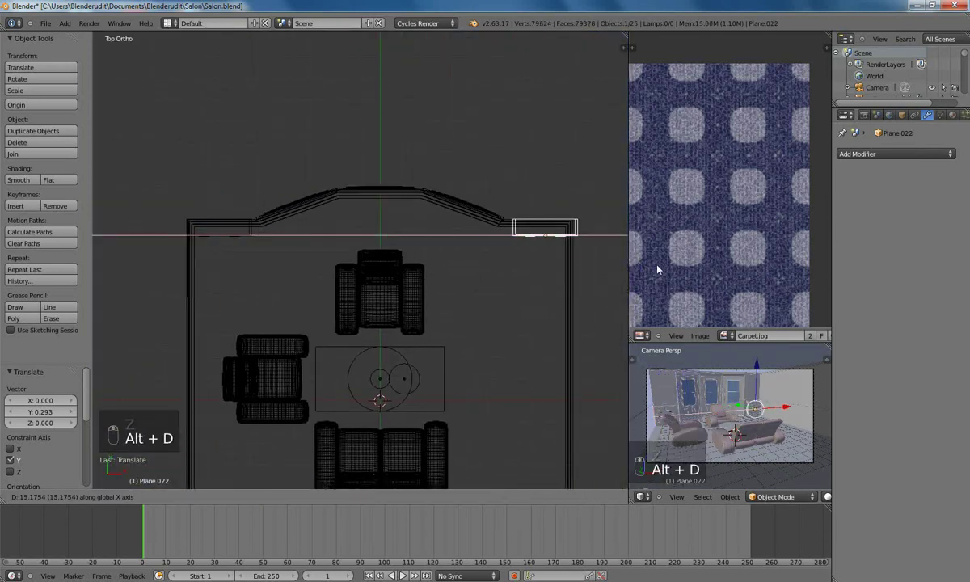
click(644, 271)
Shift the duplicated cabinet about 0.24 along X to meet the side wall, working in shaded perspective
shift+middle_drag(520, 248, 422, 291)
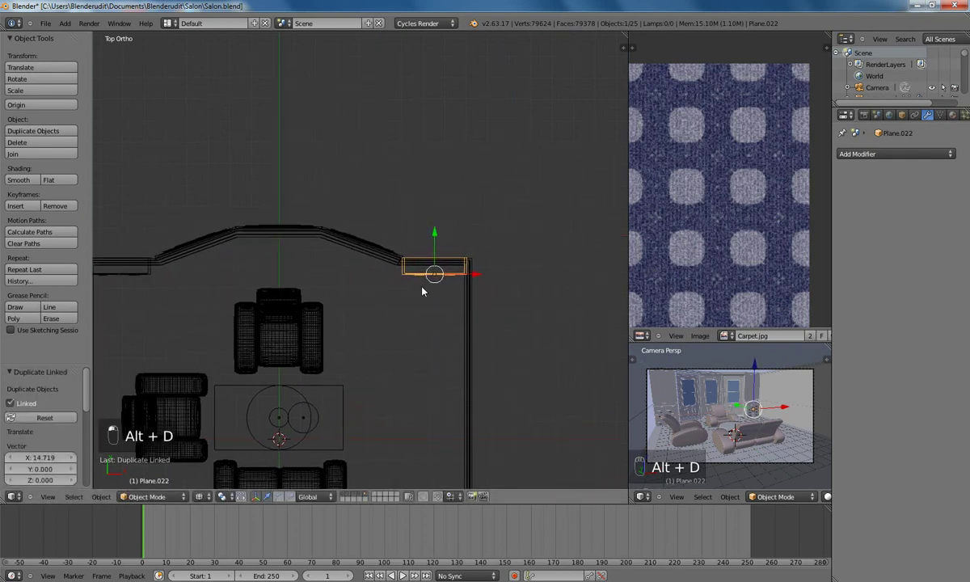
key(z)
key(KP_5)
middle_drag(485, 298, 483, 214)
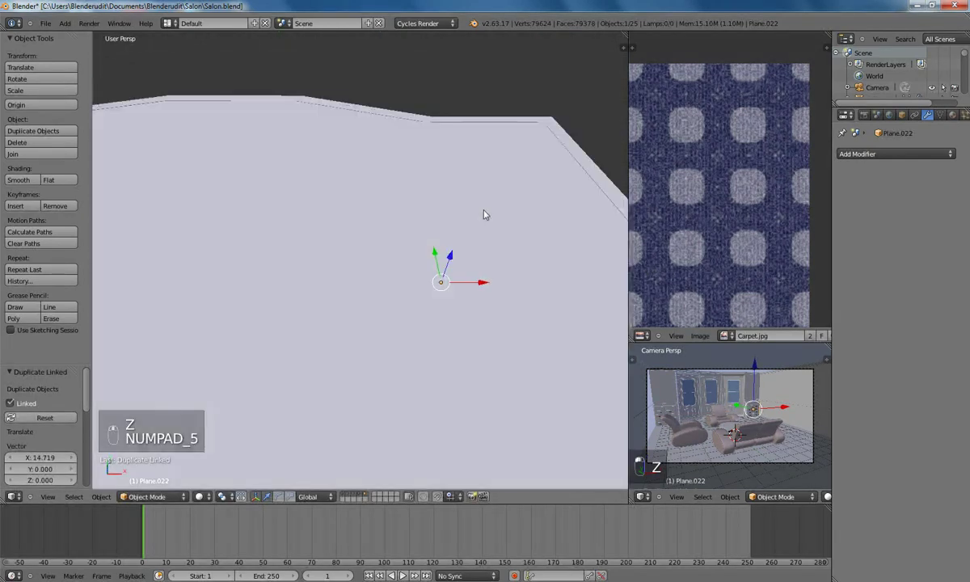
scroll(491, 214, down, 5)
scroll(409, 277, up, 5)
middle_drag(486, 266, 465, 317)
key(g)
click(456, 286)
In the orthographic wireframe top view, make a linked duplicate of the corner cabinet and move it about -3.67 along Y, following the side wall
scroll(457, 286, down, 4)
key(KP_7)
key(KP_5)
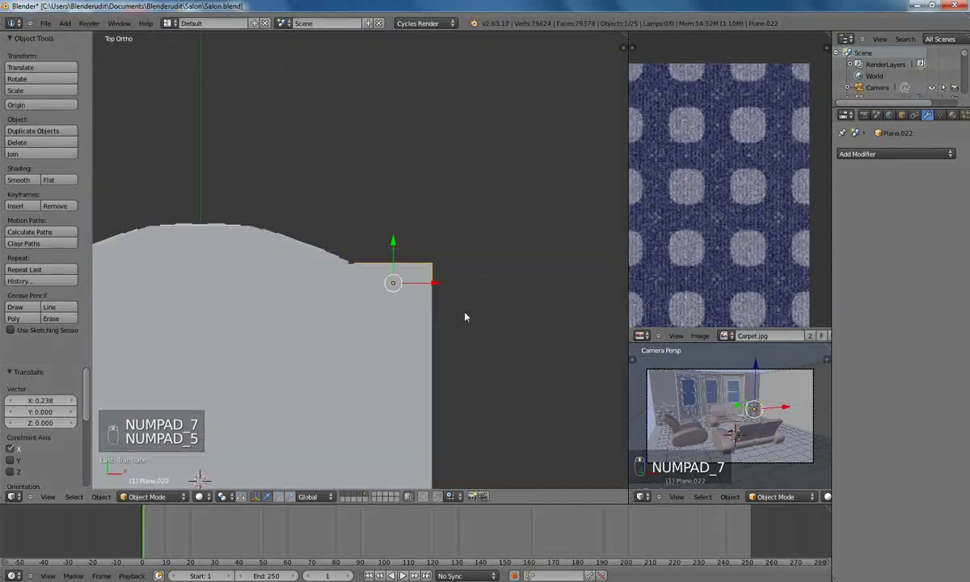
key(z)
key(alt+d)
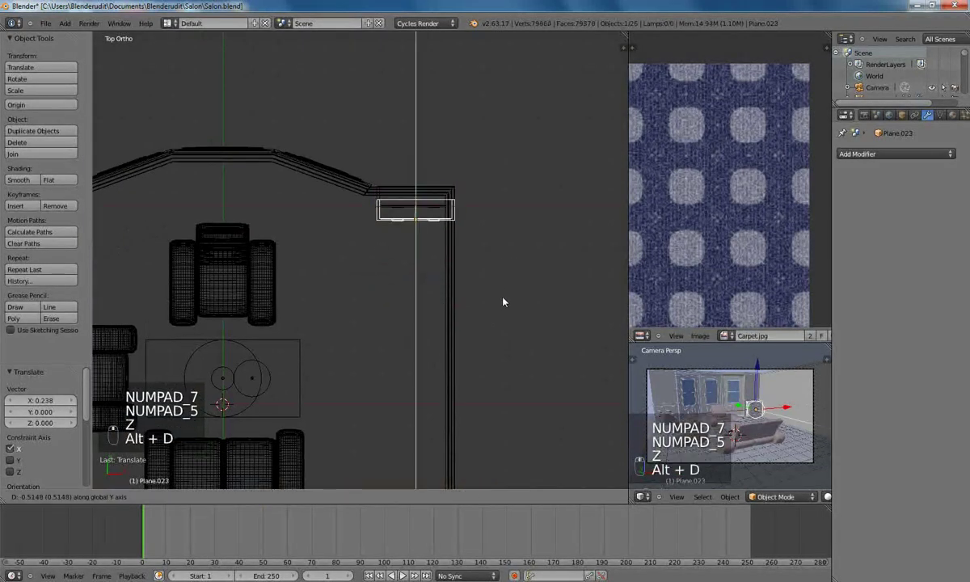
click(483, 351)
Rotate the duplicated cabinet 90° so its back faces the side wall, keeping its position along Y
text(r90)
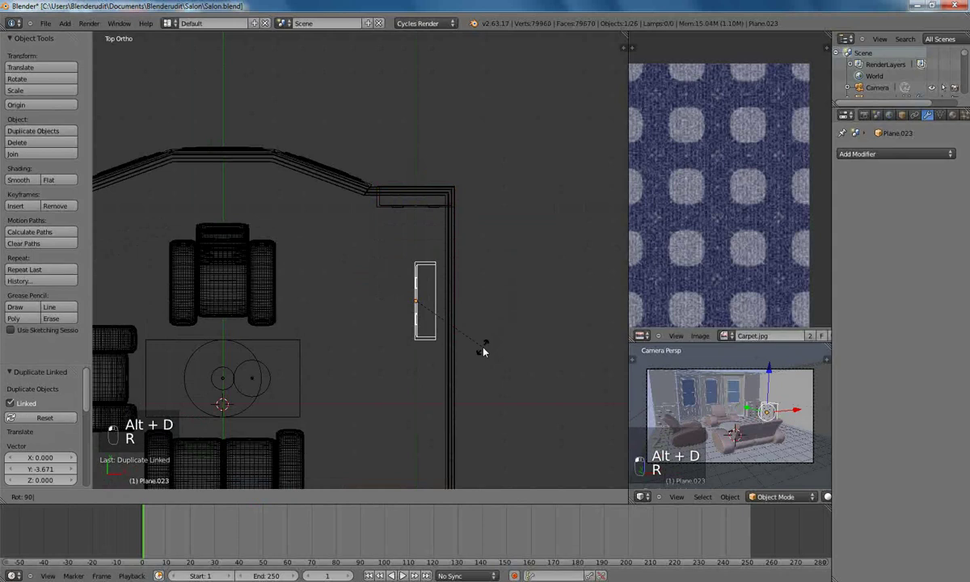
click(483, 351)
key(g)
key(y)
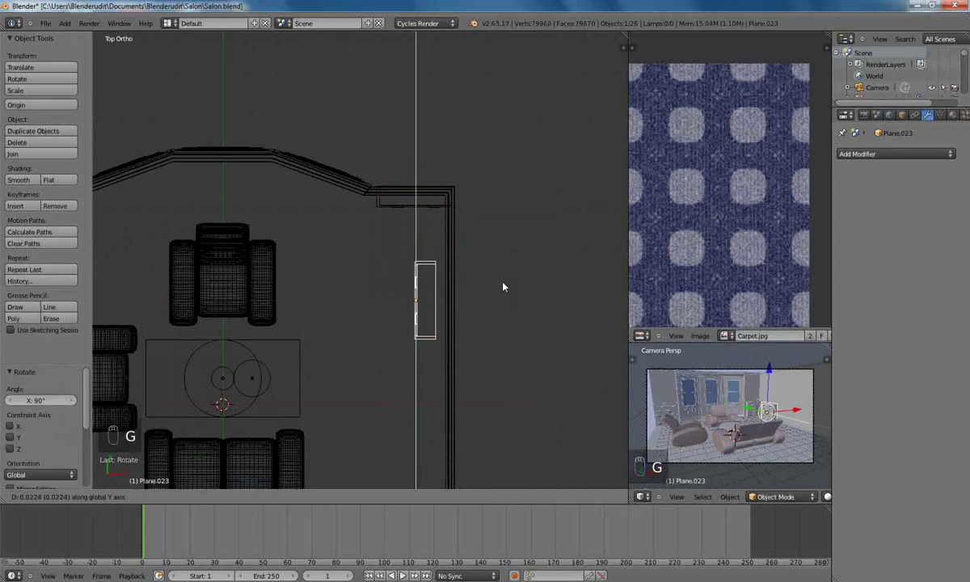
click(501, 283)
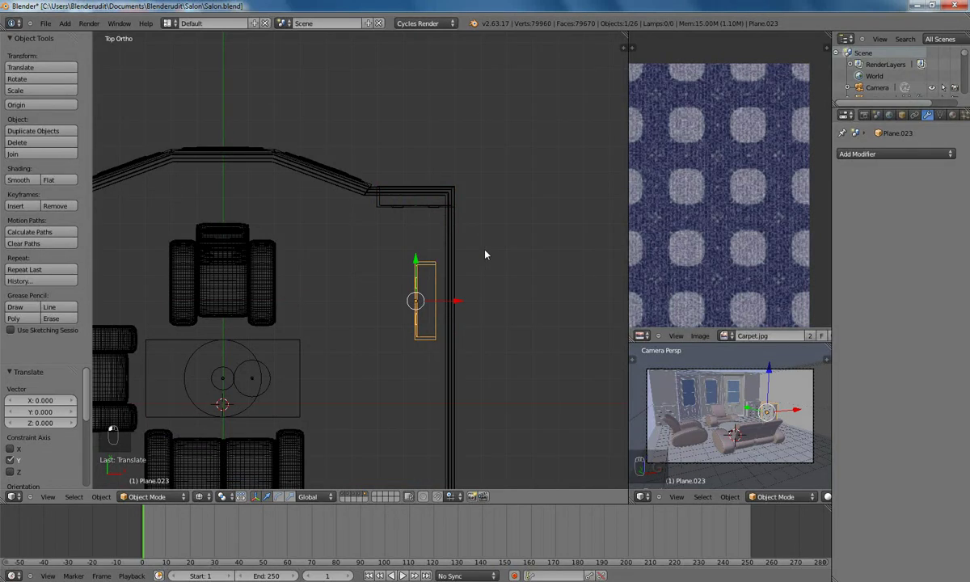
Stretch the rotated cabinet along Y by a factor of about 1.96 and move it about -1.01 along Y
key(s)
key(y)
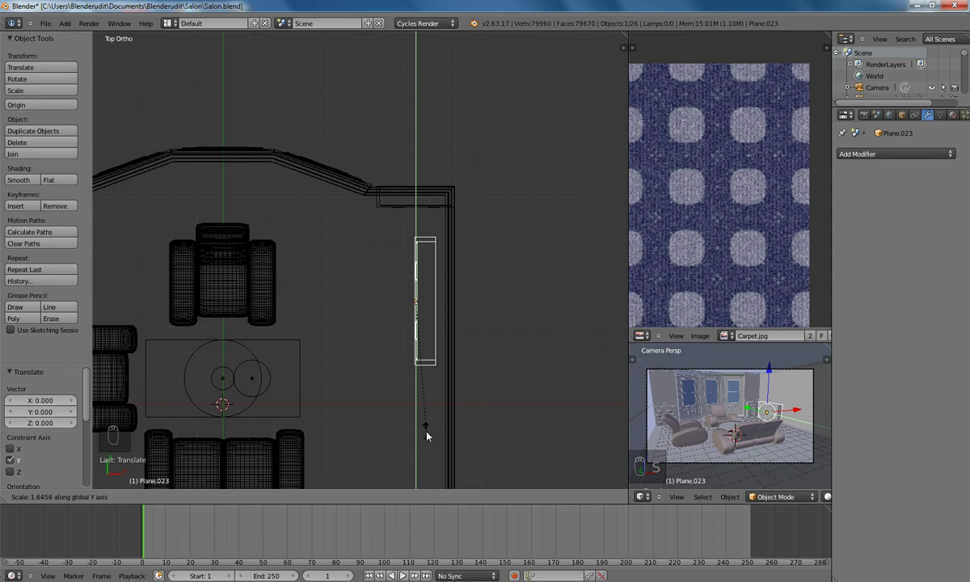
click(426, 457)
key(g)
middle_click(438, 342)
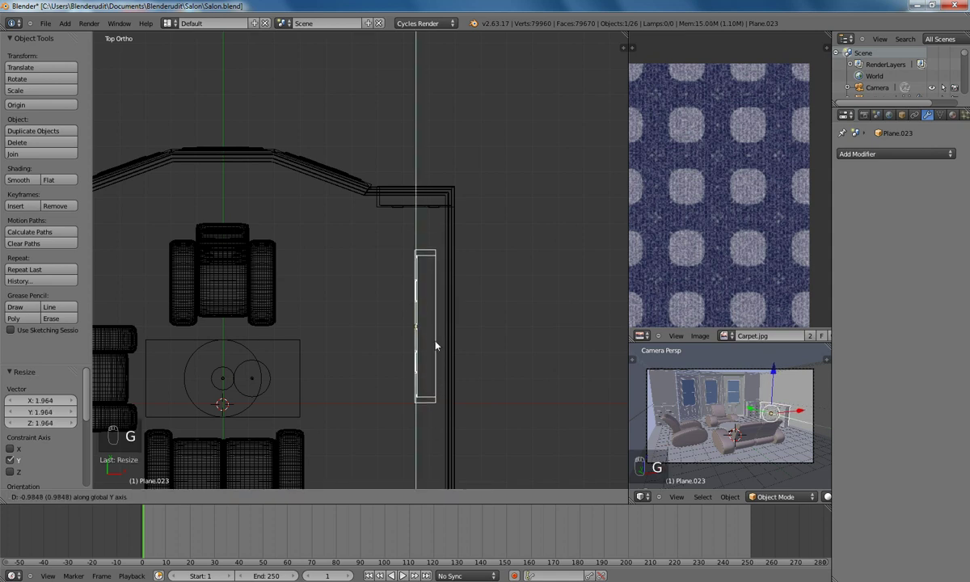
click(410, 316)
In the shaded camera view, move the long cabinet about 0.77 along X toward the side wall and deselect everything
middle_drag(410, 315, 526, 244)
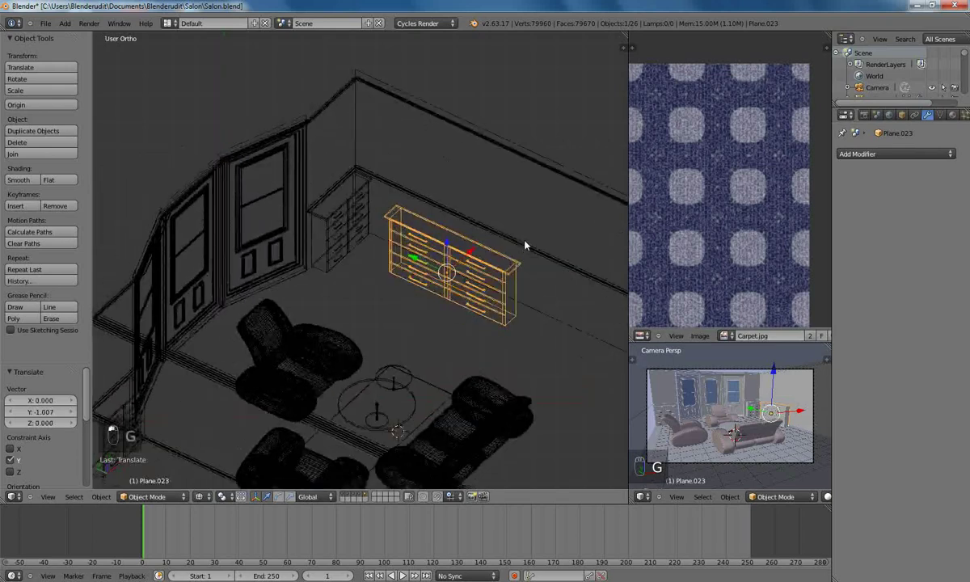
key(KP_0)
key(z)
key(g)
middle_click(536, 252)
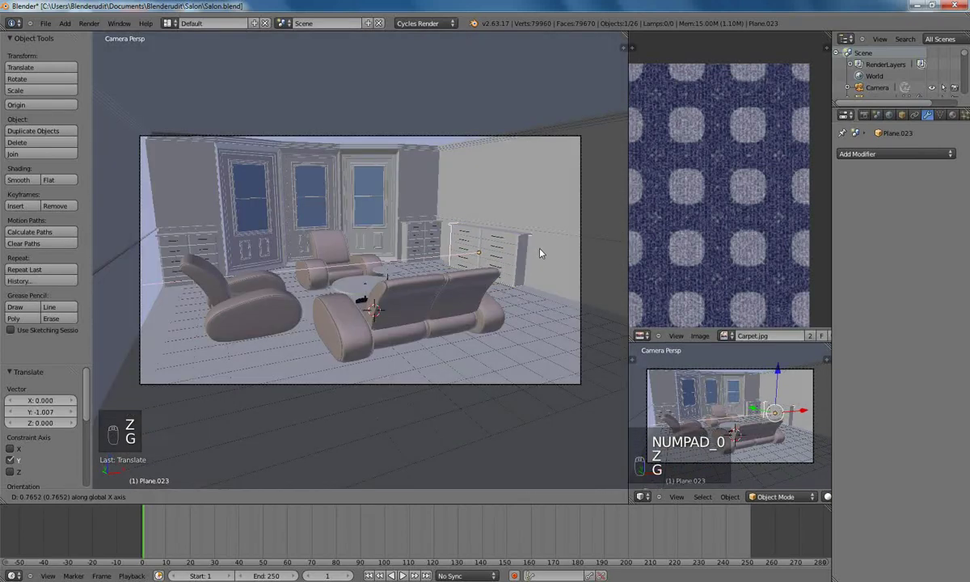
click(540, 253)
key(a)
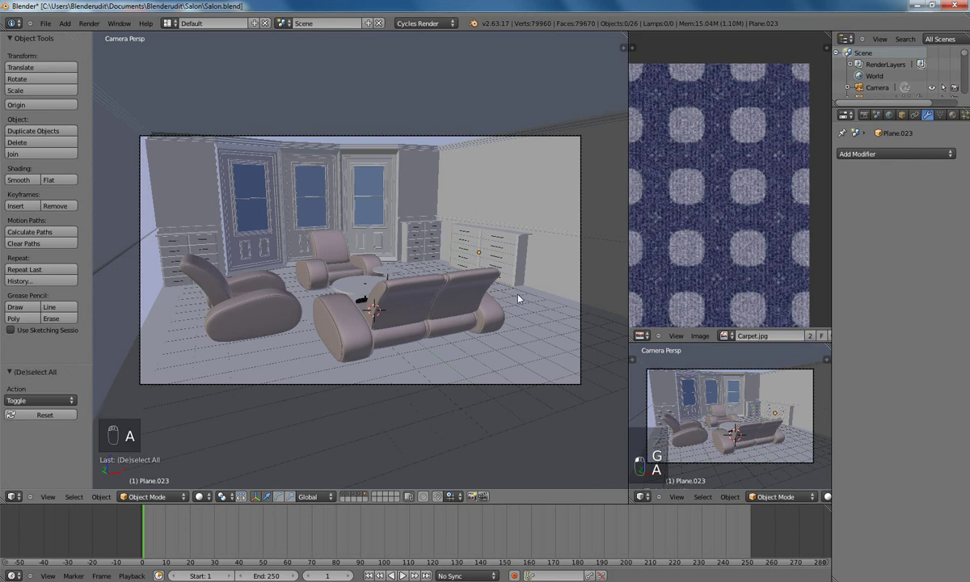